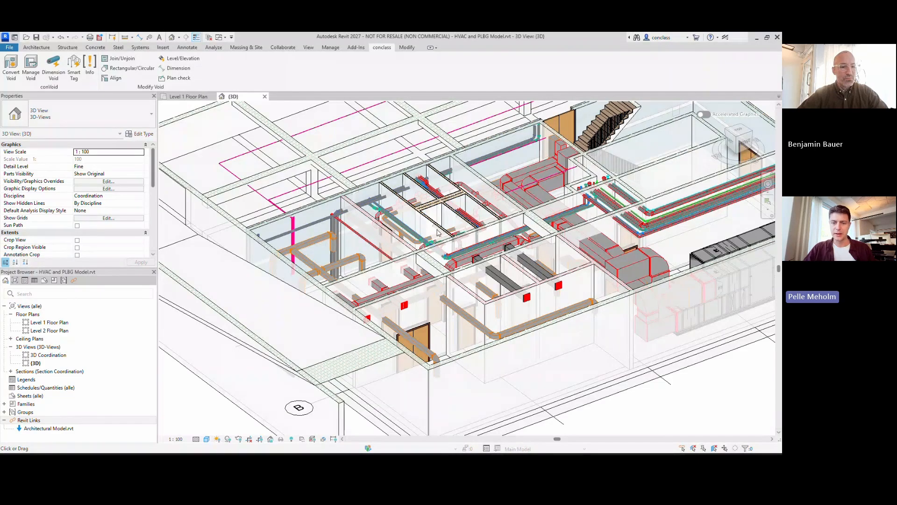
# Temporarily hide the straight 300 x 300 fabrication duct near the rooms in the middle of the {3D} view
pyautogui.scroll(2, 459, 289)
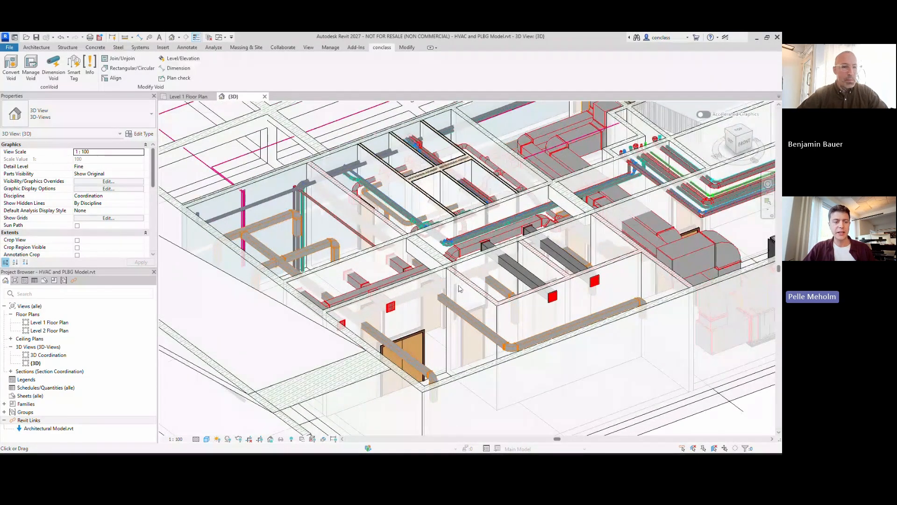
pyautogui.scroll(-3, 460, 289)
pyautogui.scroll(3, 459, 289)
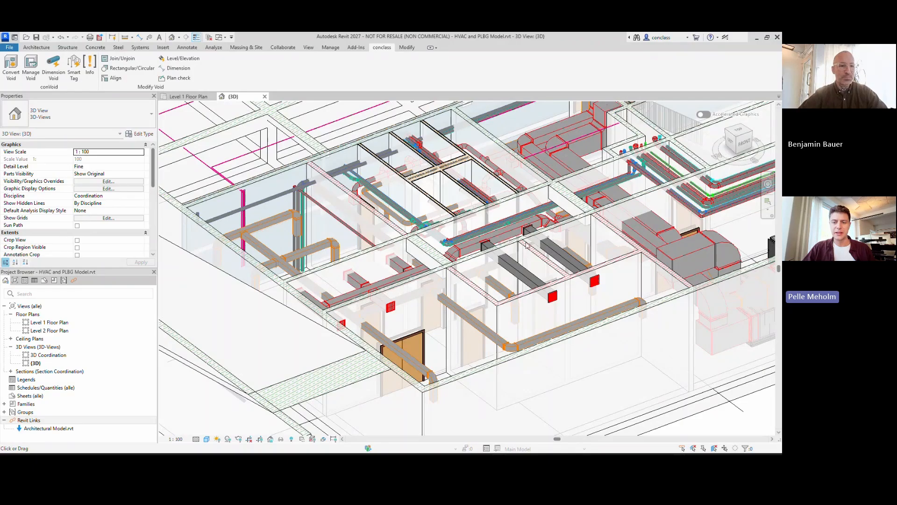
pyautogui.scroll(-2, 492, 295)
pyautogui.scroll(4, 445, 291)
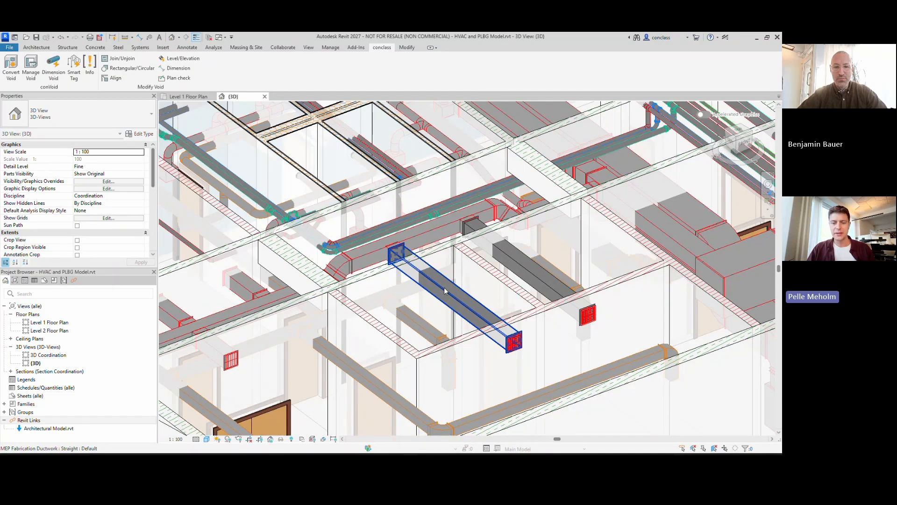
pyautogui.click(447, 283)
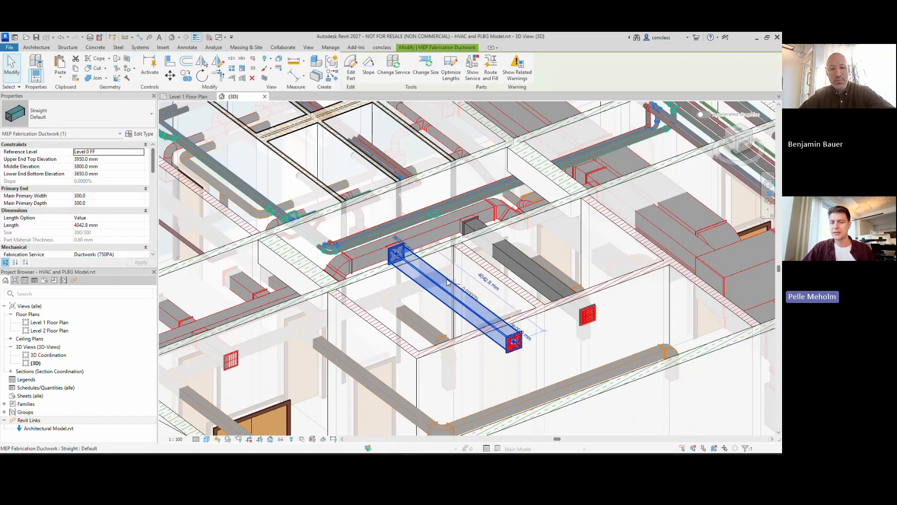
pyautogui.scroll(1, 447, 282)
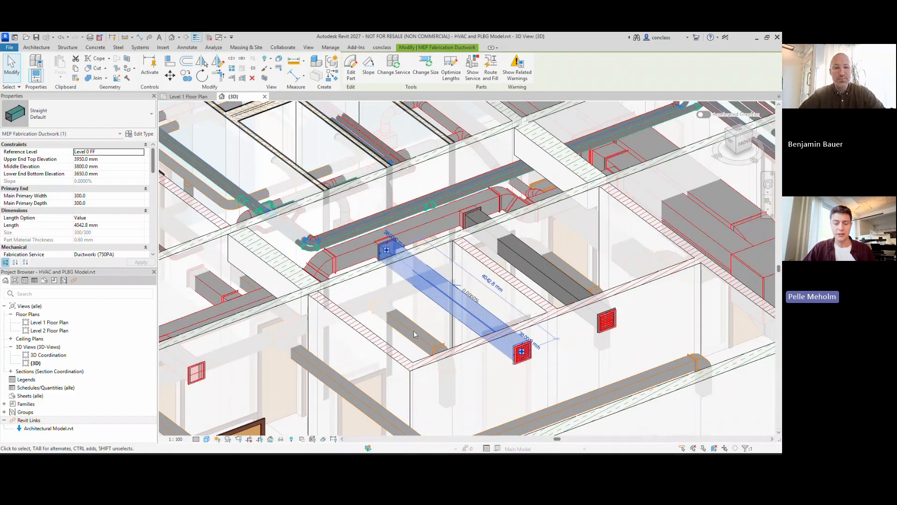
pyautogui.click(281, 439)
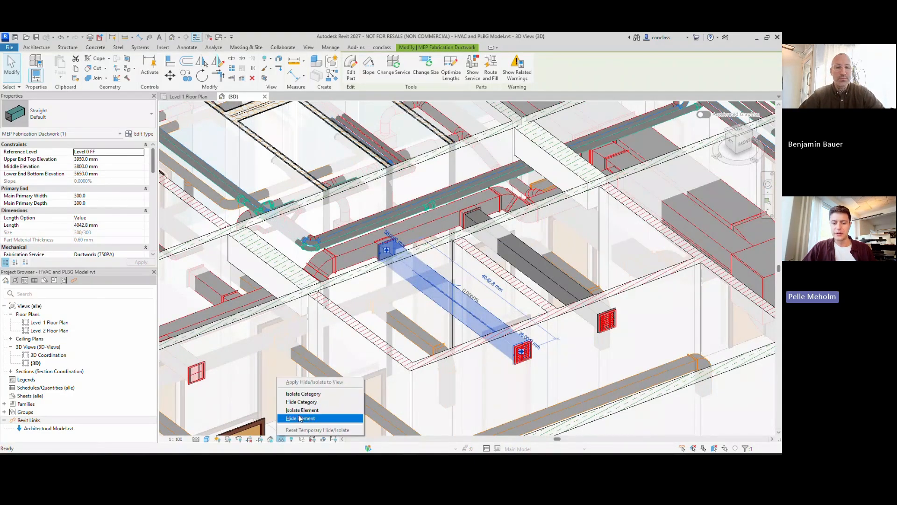
pyautogui.click(300, 418)
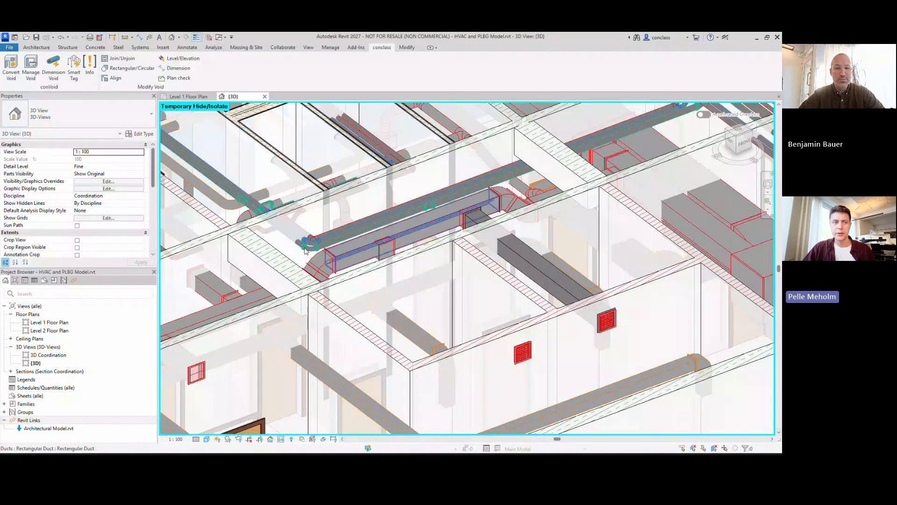
# Run the conVoid conversion with the HVAC filter to create the openings where services cross the architectural model
pyautogui.click(11, 75)
pyautogui.click(174, 132)
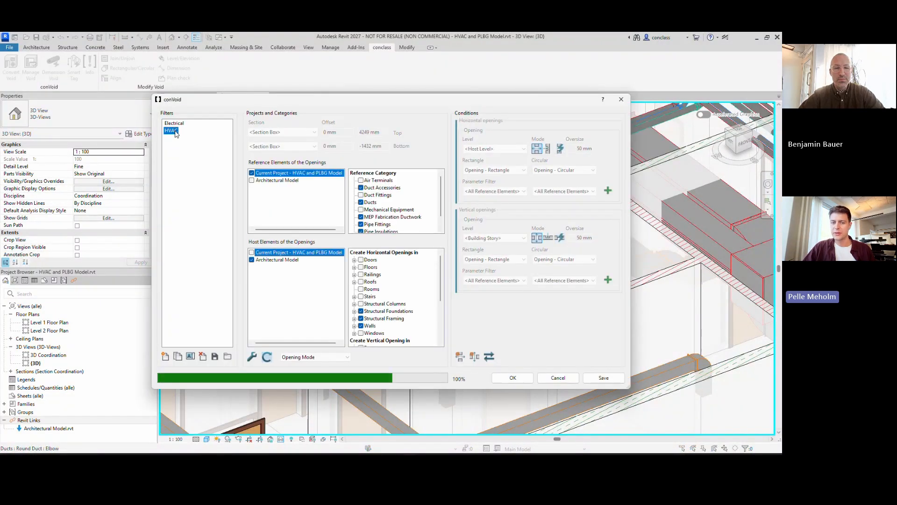
pyautogui.click(267, 360)
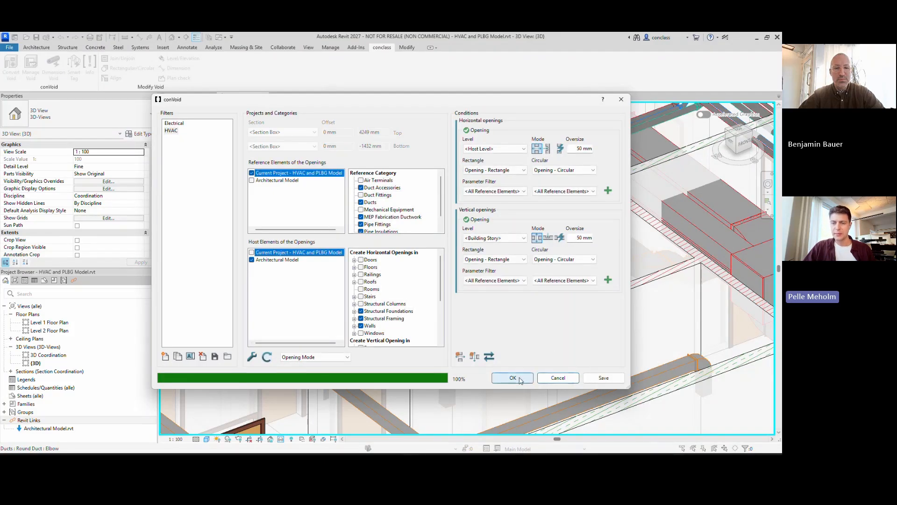
pyautogui.click(512, 378)
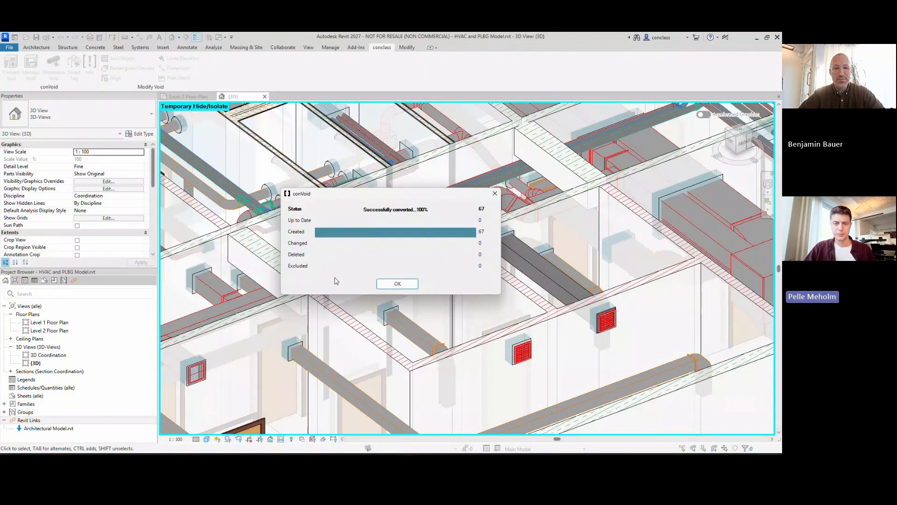
pyautogui.click(387, 282)
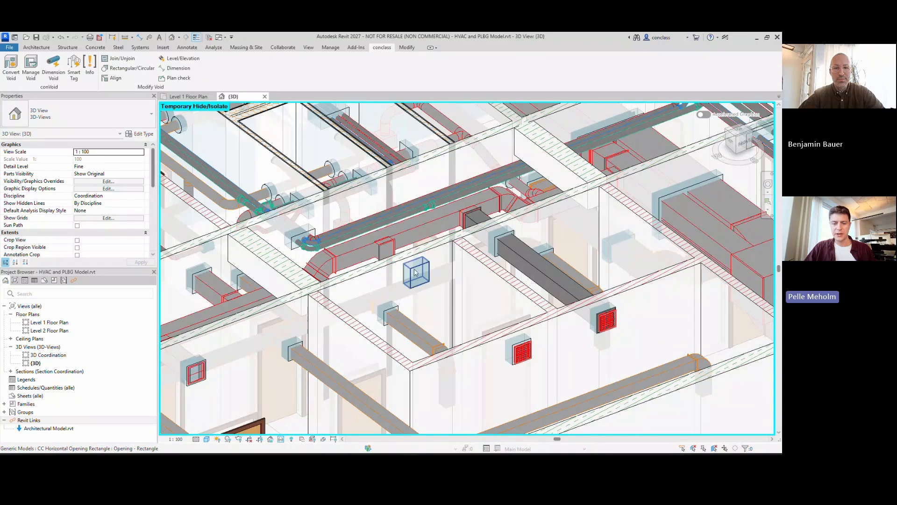
# Reset the temporary hide/isolate in the {3D} view to bring back the hidden duct
pyautogui.click(281, 439)
pyautogui.click(308, 427)
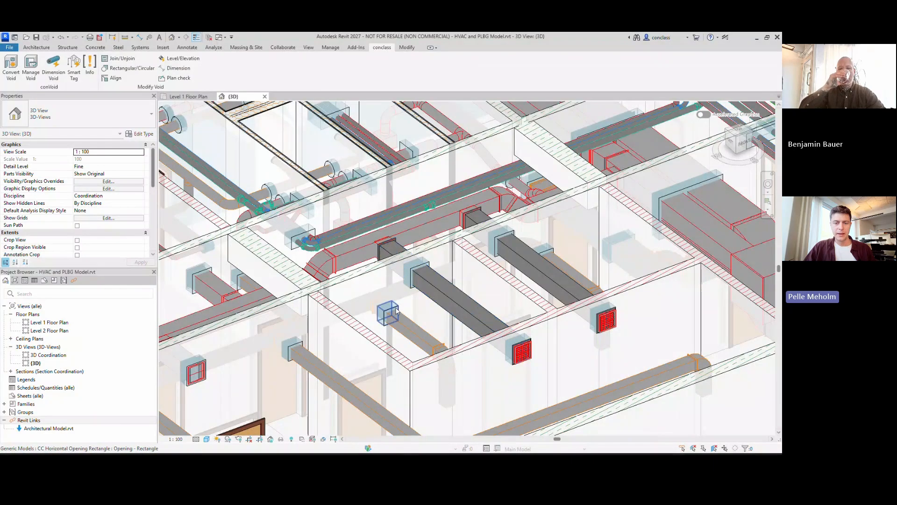
pyautogui.moveTo(397, 311); pyautogui.dragTo(405, 339, button='middle')
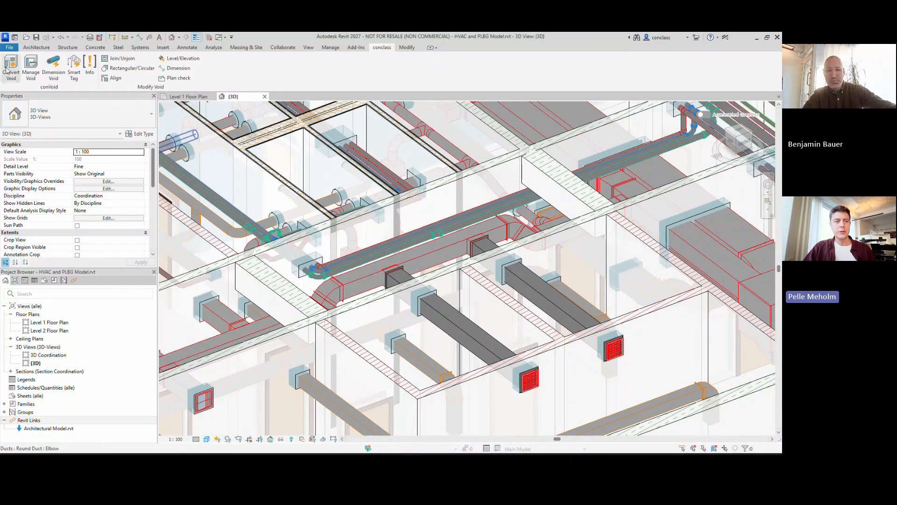
# Try the HVAC conversion's element filter settings, including host and reference elements not visible in the 3D Coordination view, and discard them
pyautogui.click(18, 74)
pyautogui.click(171, 130)
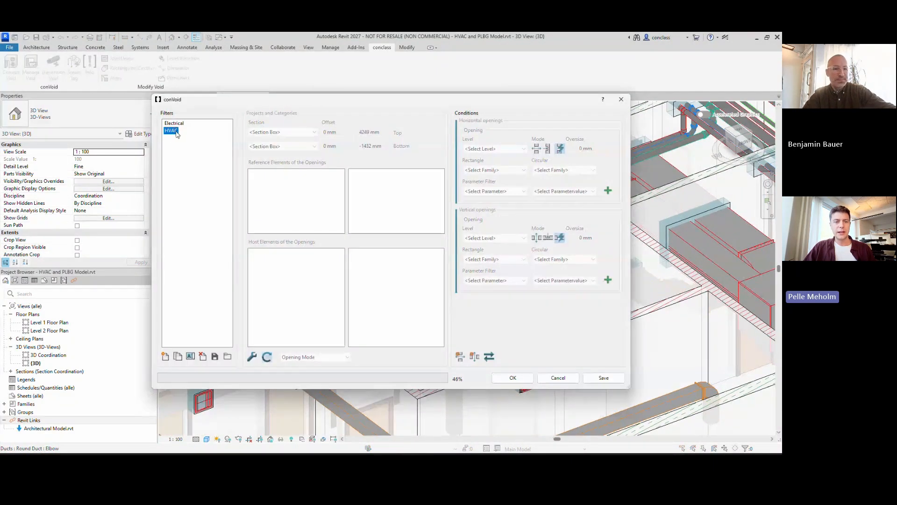
pyautogui.click(252, 357)
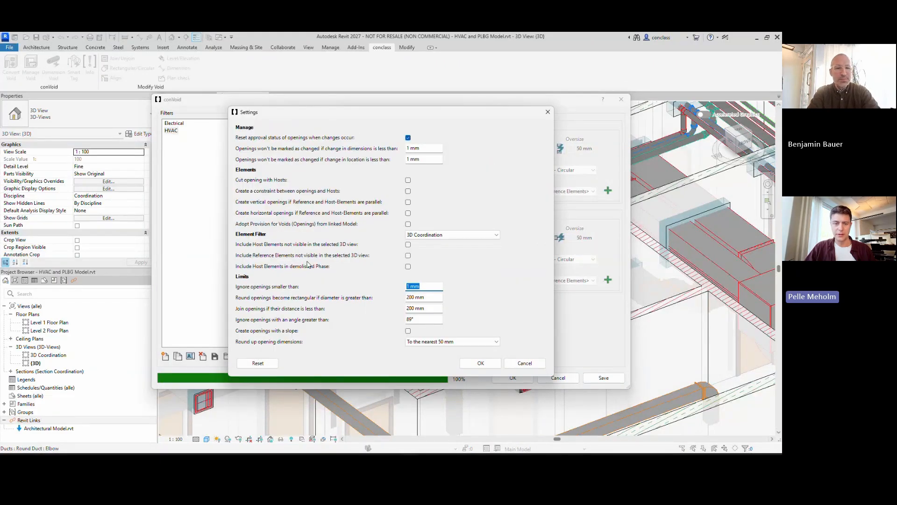
pyautogui.click(408, 244)
pyautogui.click(409, 256)
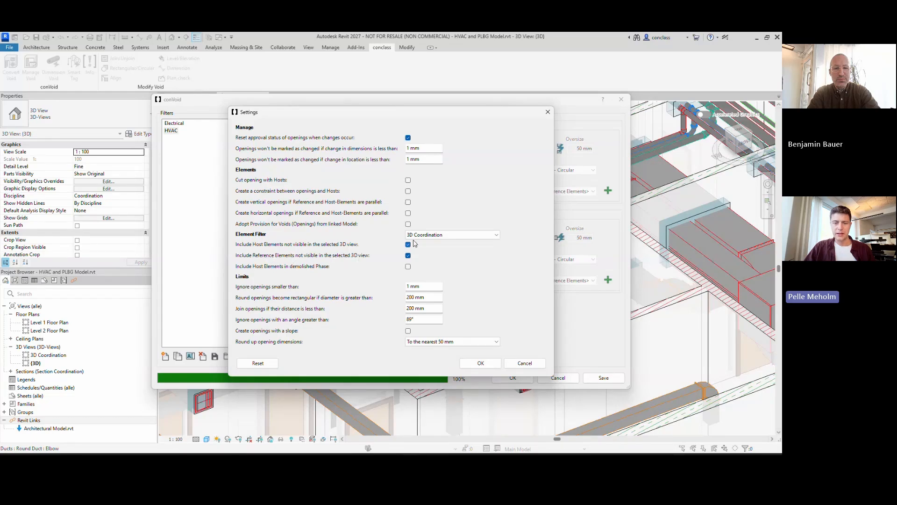
pyautogui.click(426, 236)
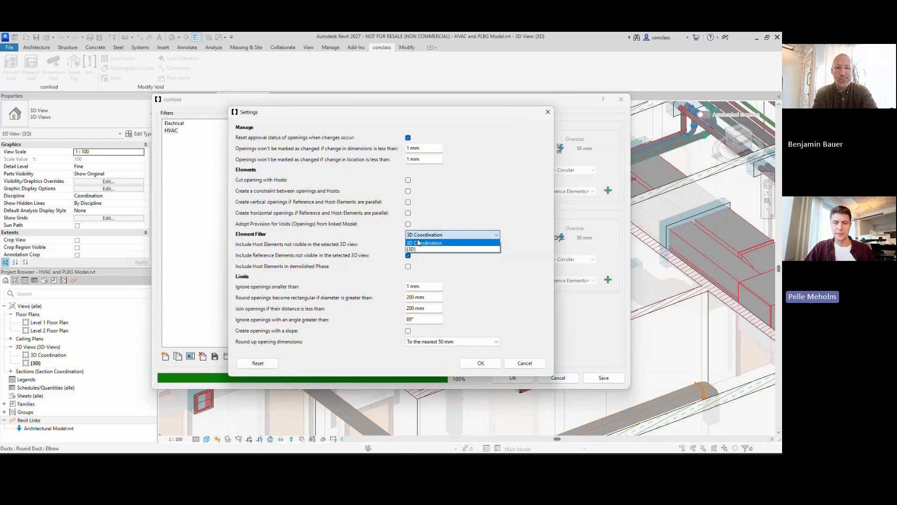
pyautogui.click(419, 242)
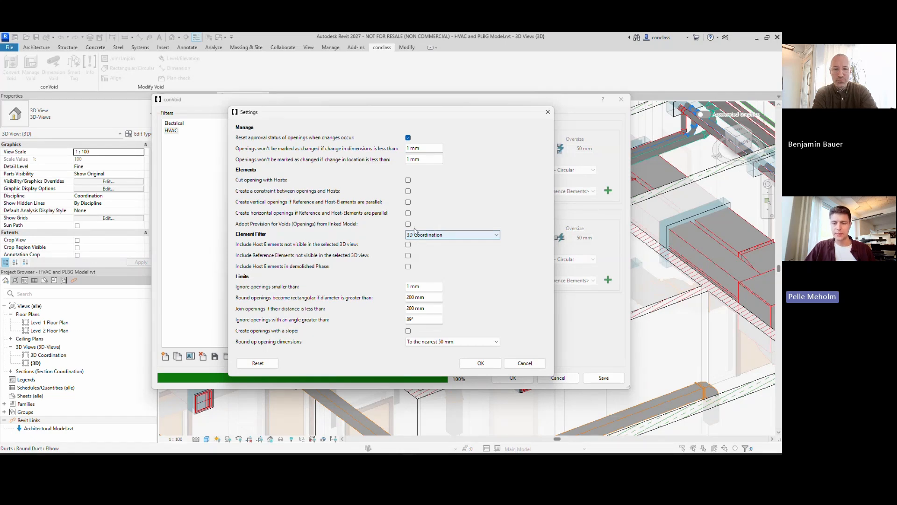
pyautogui.click(545, 364)
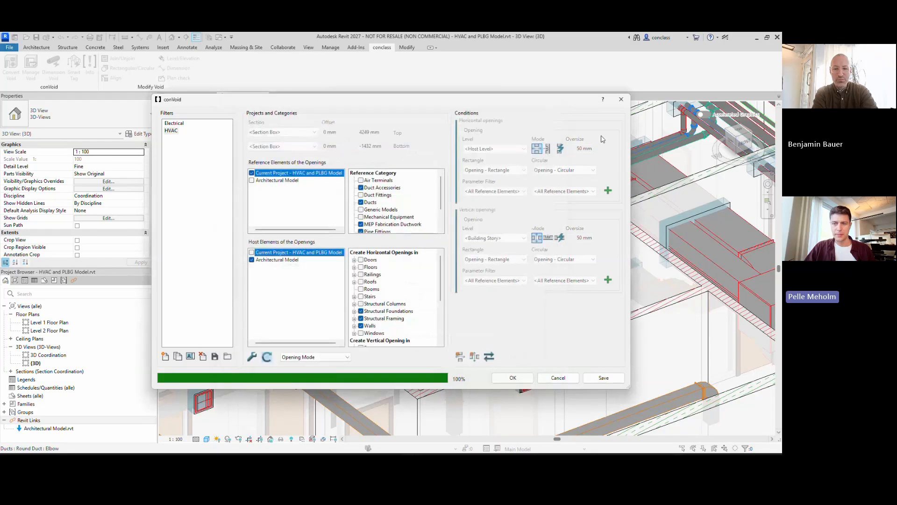
pyautogui.click(623, 106)
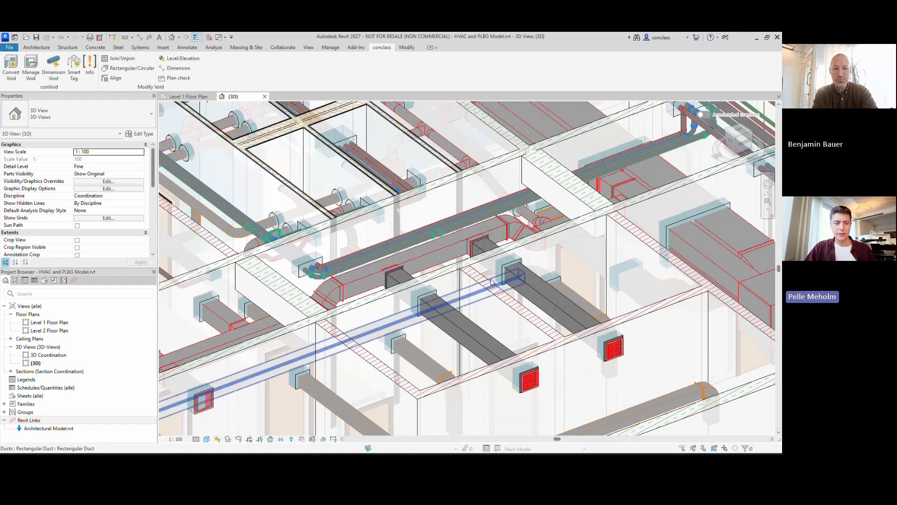
# Duplicate the {3D} view without detailing
pyautogui.click(35, 363)
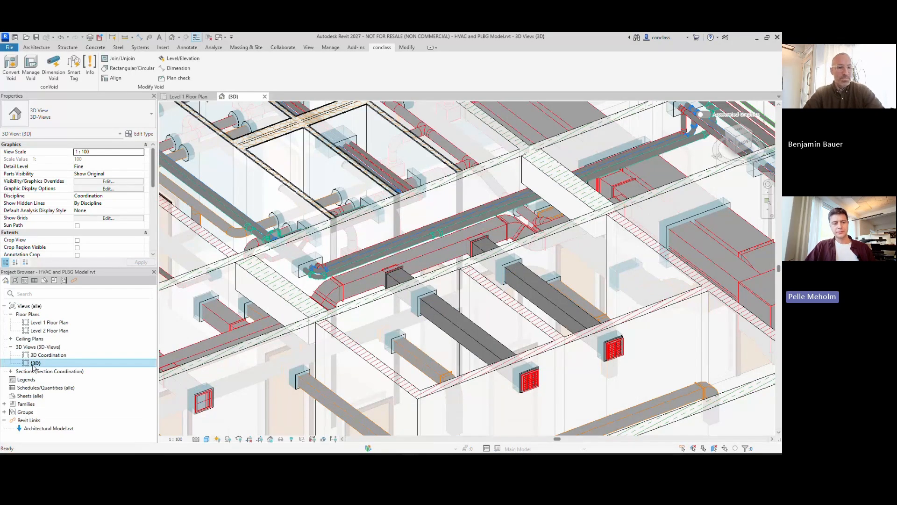
pyautogui.rightClick(34, 364)
pyautogui.moveTo(98, 229)
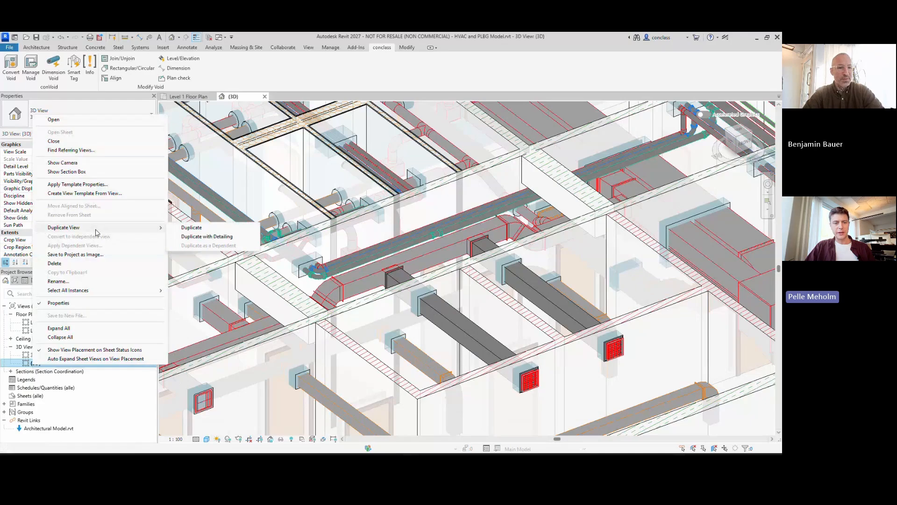
pyautogui.click(186, 229)
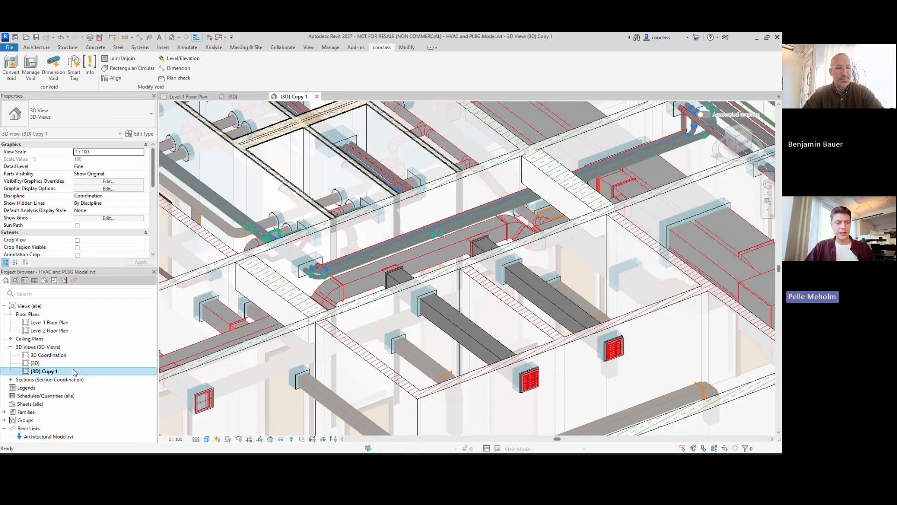
# Rename the duplicated 3D view as "ConVoid Reference View - WHAT"
pyautogui.rightClick(74, 372)
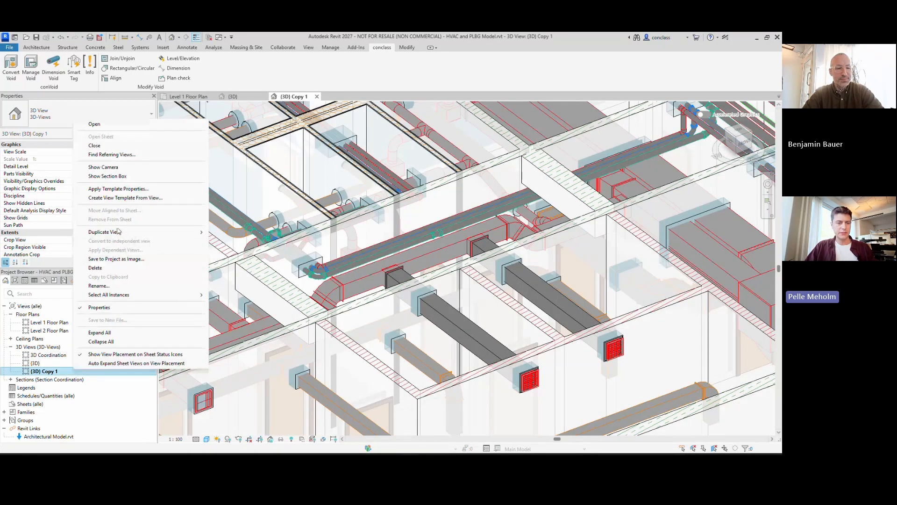
pyautogui.click(105, 286)
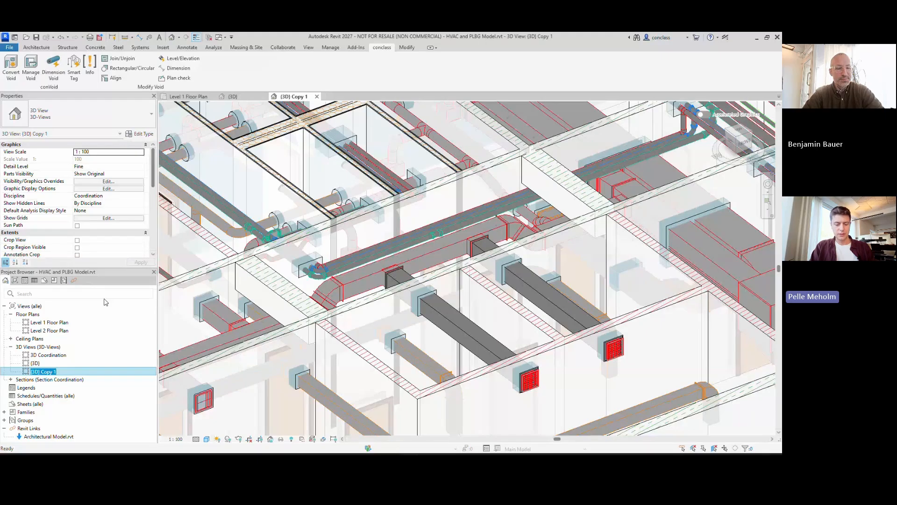
pyautogui.write('ConVoid R')
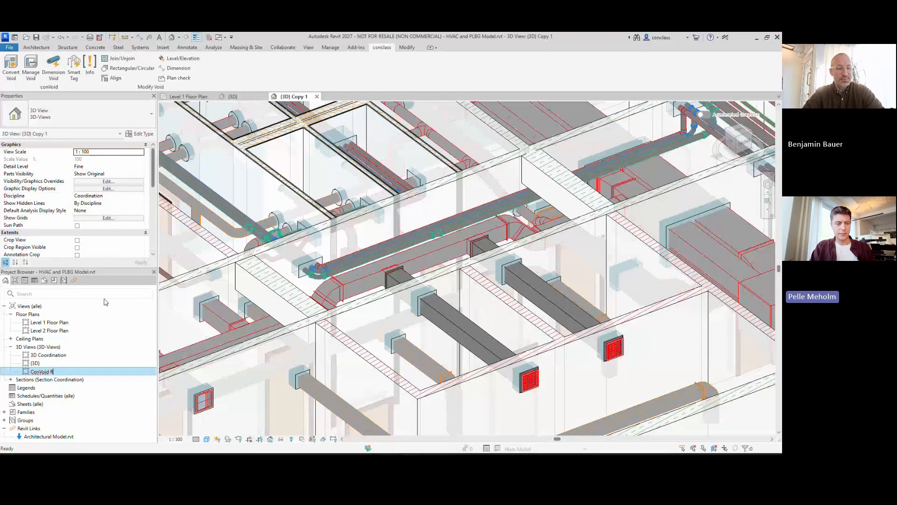
pyautogui.write('eference View - W')
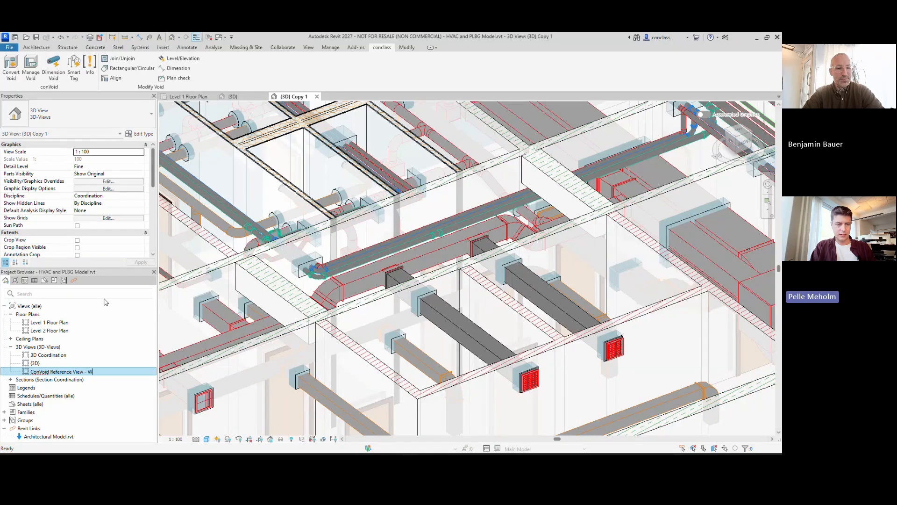
pyautogui.write('HAT')
pyautogui.press('Return')
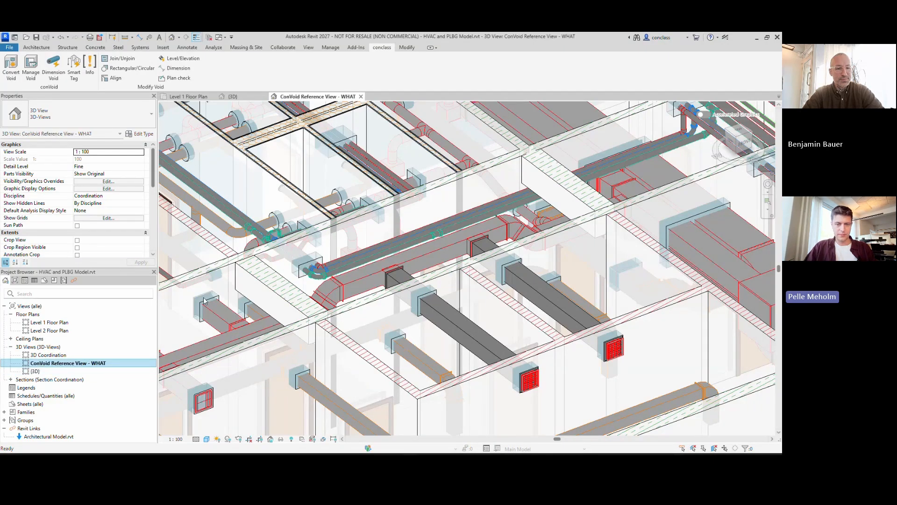
# Temporarily hide the straight fabrication duct with a created opening around it in the ConVoid Reference View - WHAT view
pyautogui.scroll(-2, 333, 295)
pyautogui.scroll(-2, 333, 294)
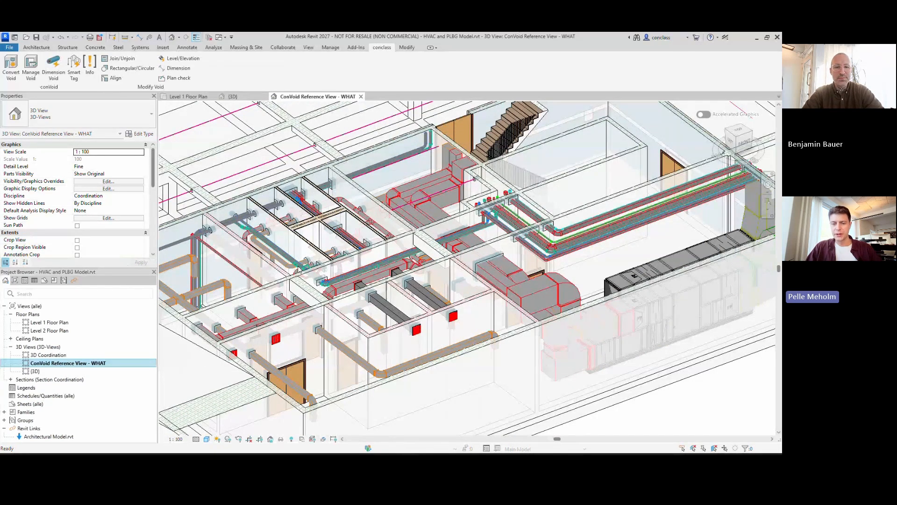
pyautogui.scroll(4, 423, 320)
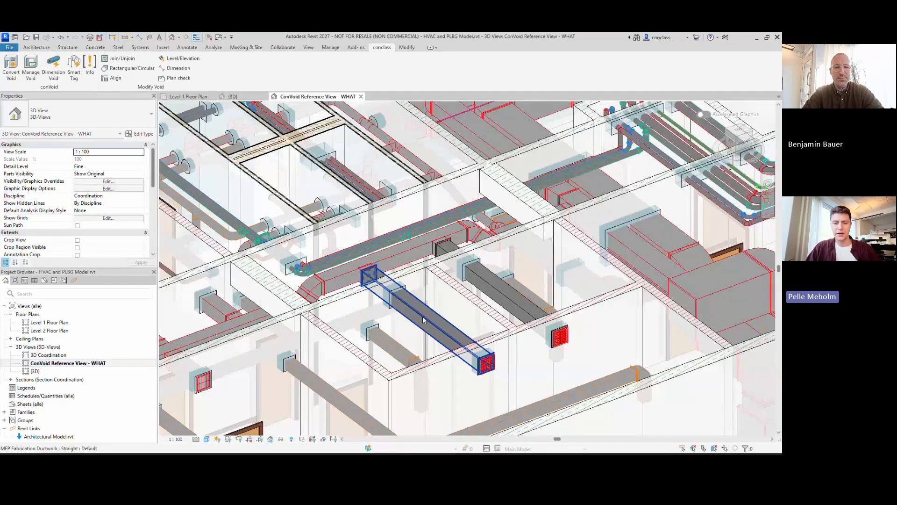
pyautogui.click(423, 321)
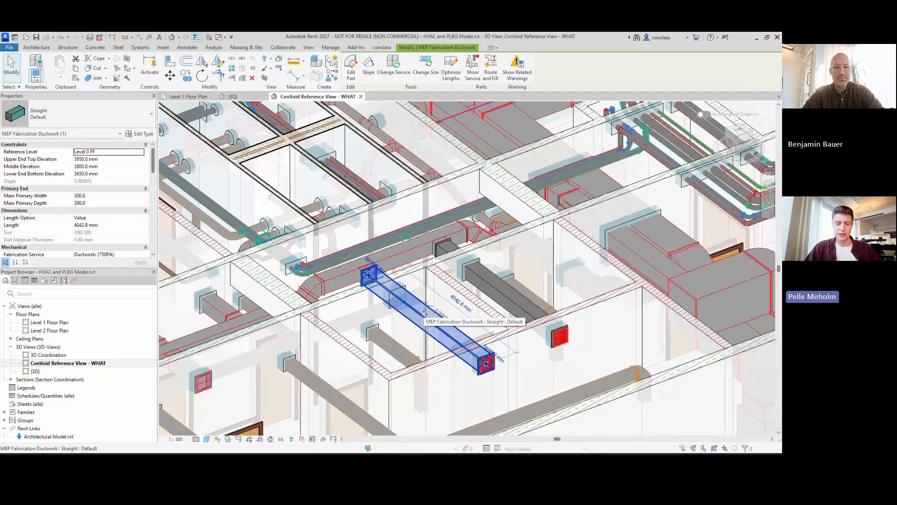
pyautogui.click(281, 440)
pyautogui.click(303, 416)
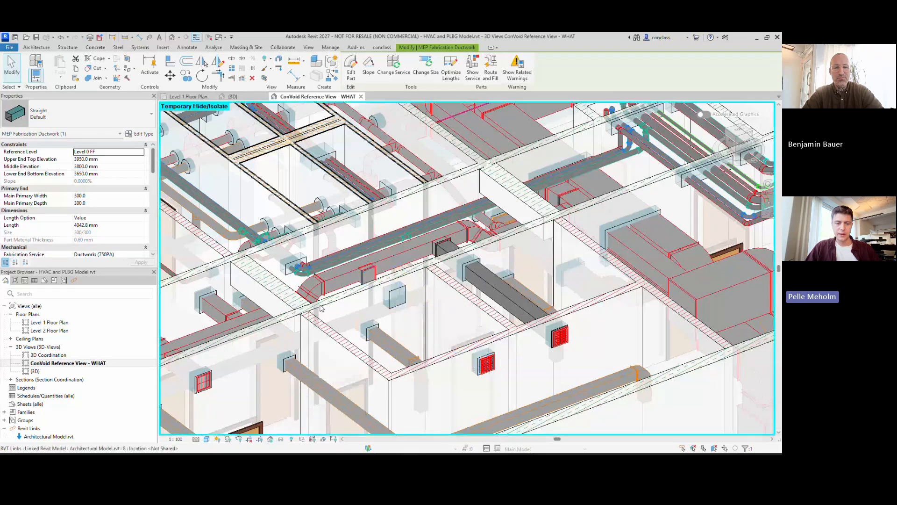
pyautogui.press('Escape')
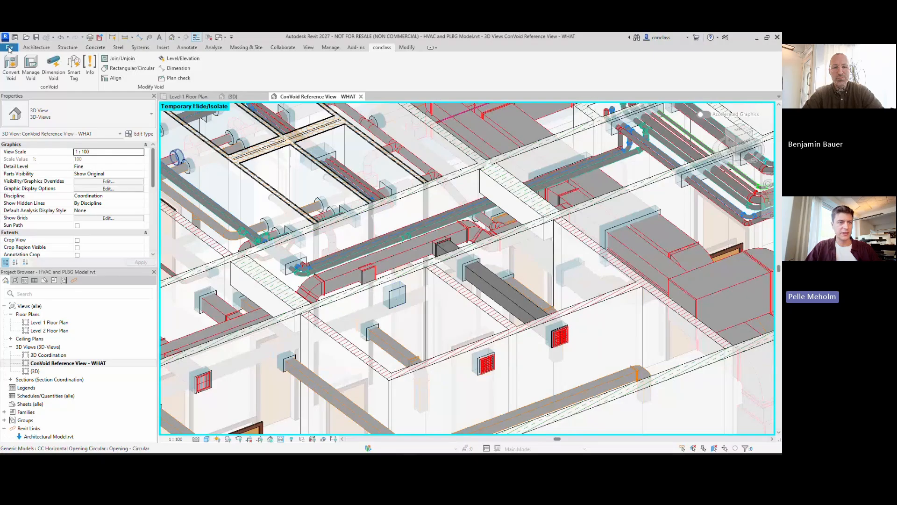
# Delete all created openings from the model through the conVoid Manager
pyautogui.click(31, 66)
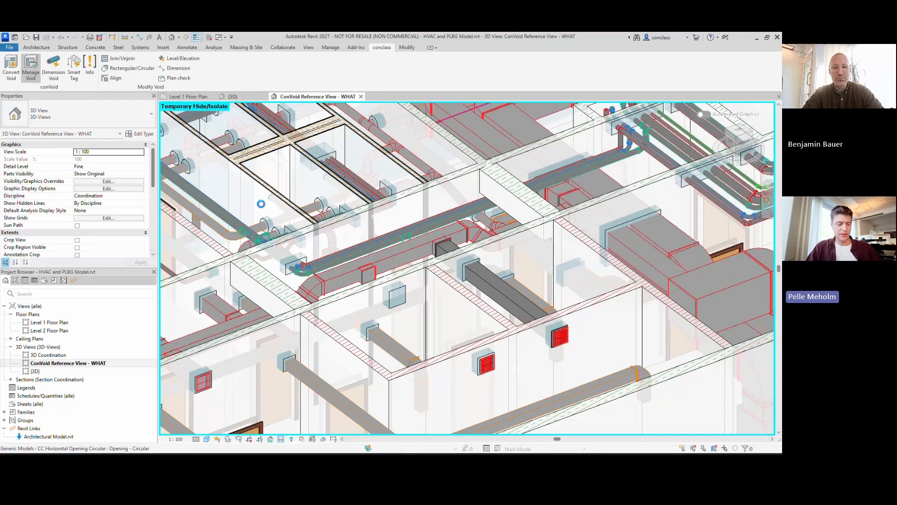
pyautogui.click(270, 205)
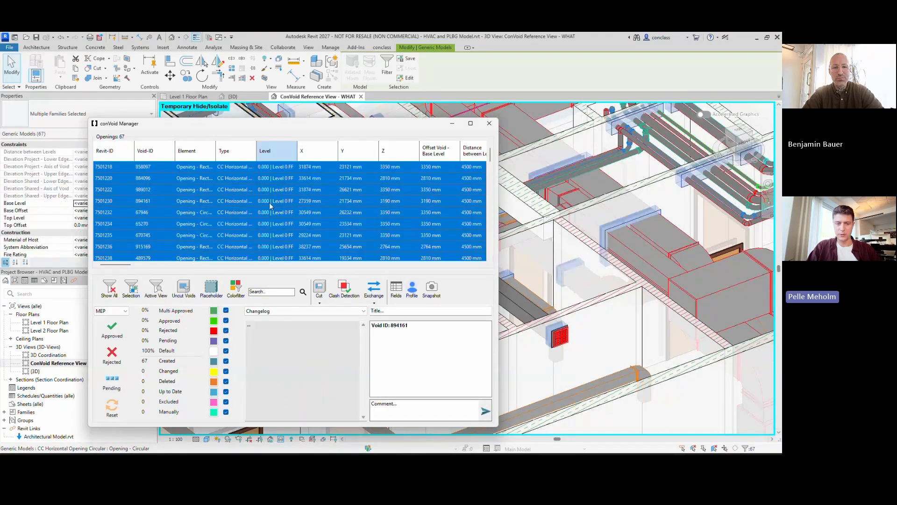
pyautogui.press('Delete')
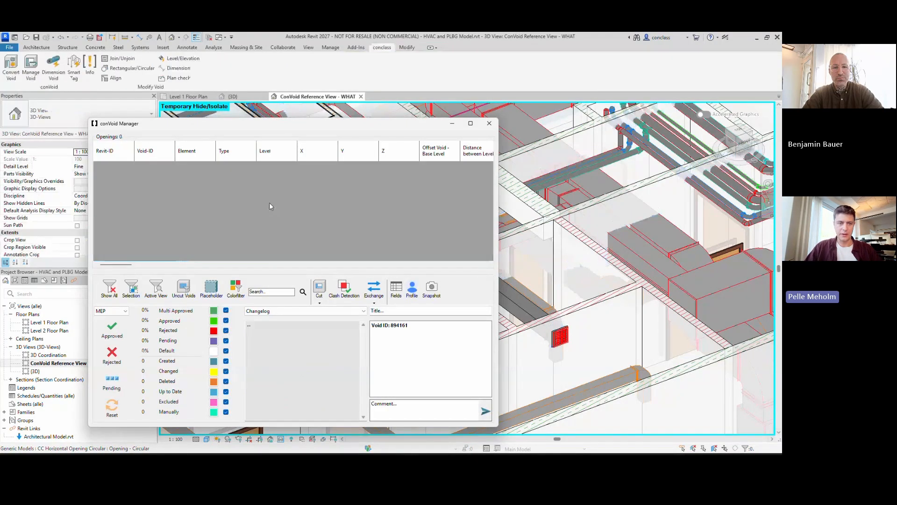
pyautogui.click(490, 126)
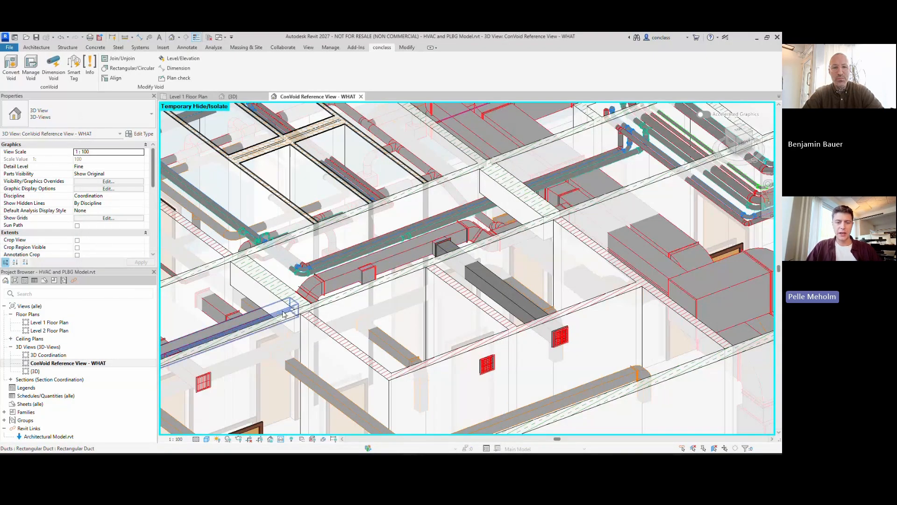
pyautogui.keyDown('shift'); pyautogui.moveTo(284, 314); pyautogui.dragTo(332, 257, button='middle'); pyautogui.keyUp('shift')
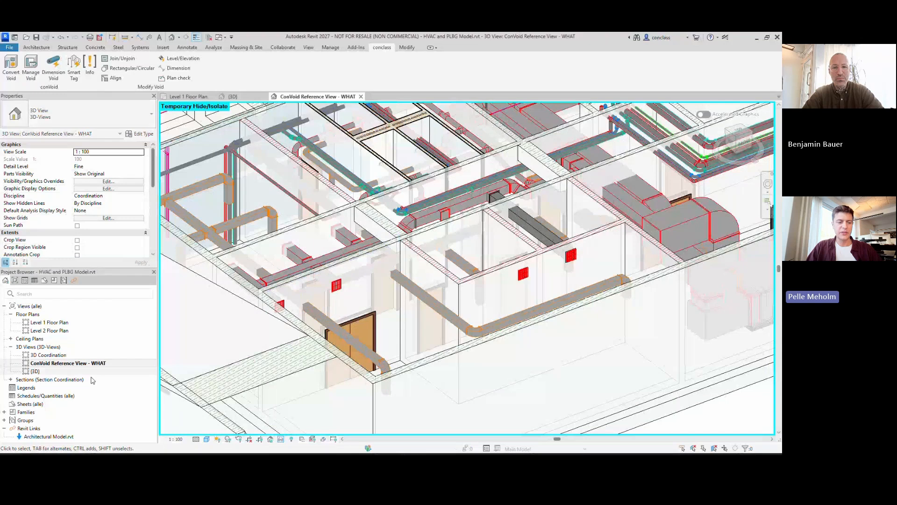
# Open the {3D} view and rename it as "ConVoid Work View - WHERE"
pyautogui.doubleClick(37, 371)
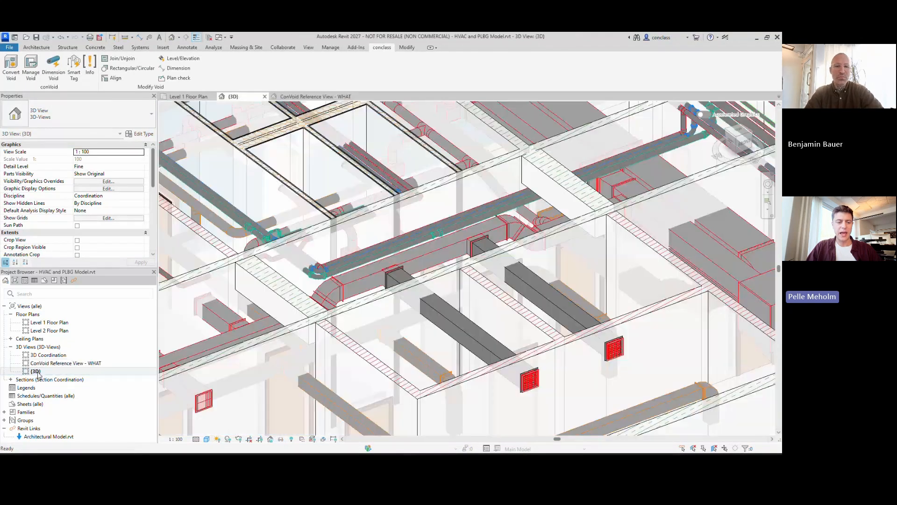
pyautogui.rightClick(37, 372)
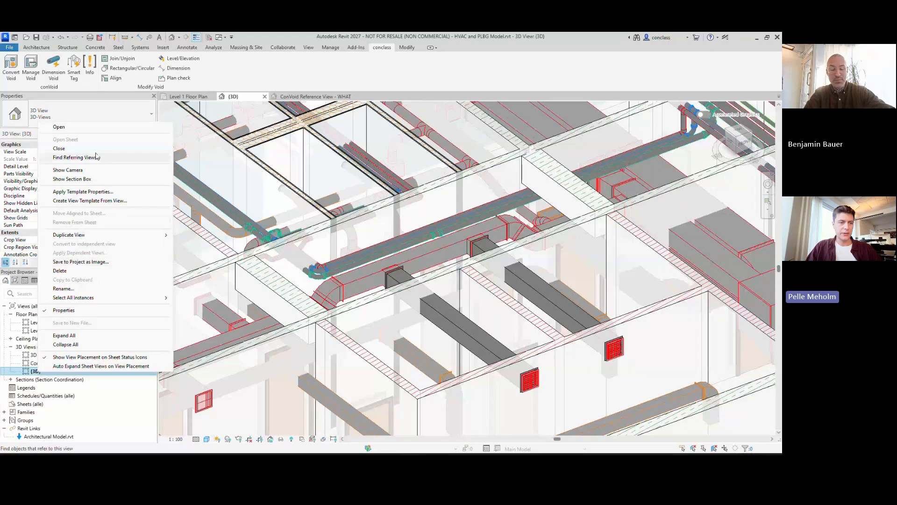
pyautogui.click(80, 290)
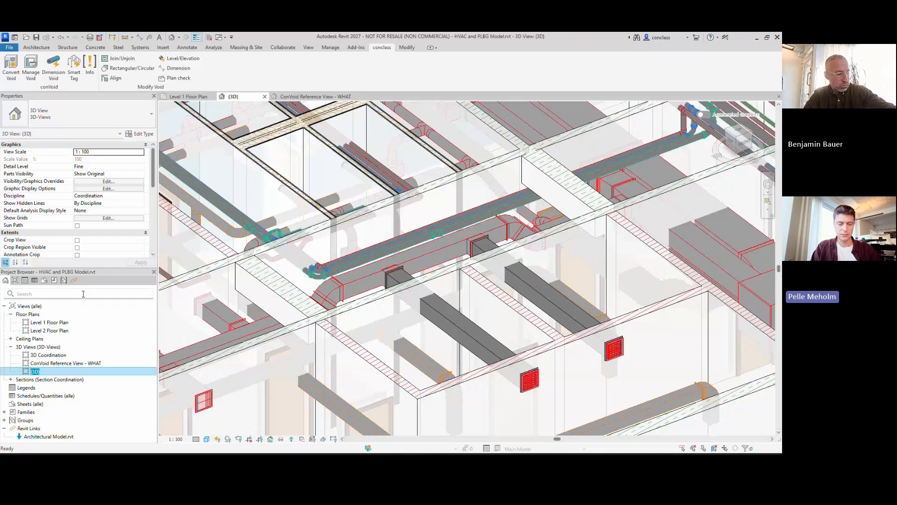
pyautogui.write('ConVoid')
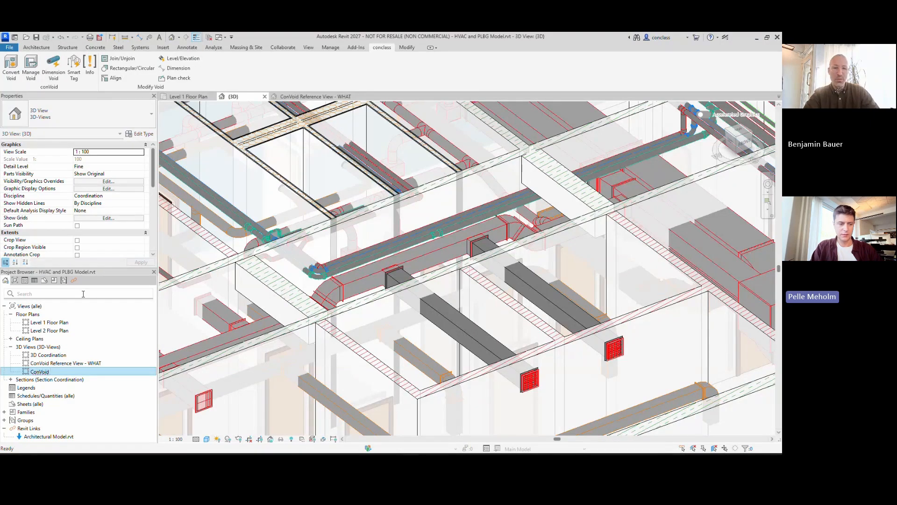
pyautogui.write(' Work View -')
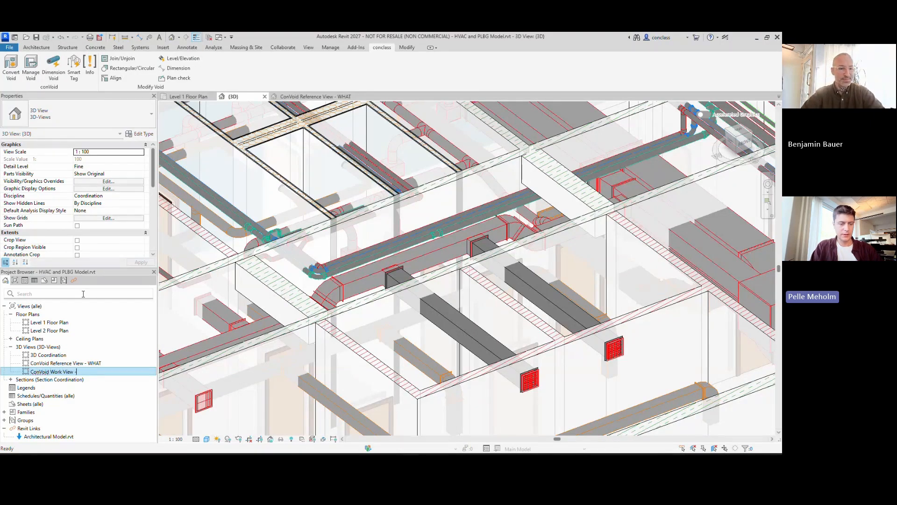
pyautogui.write(' WHERE')
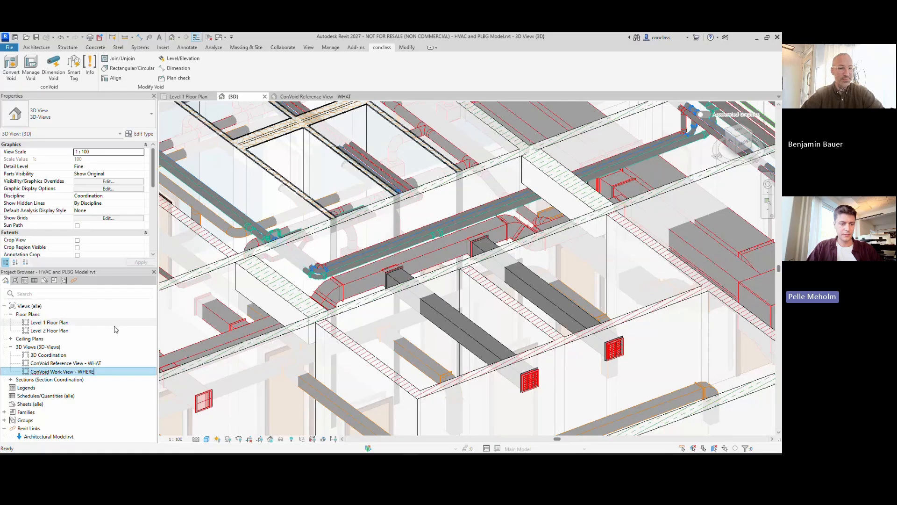
pyautogui.press('Return')
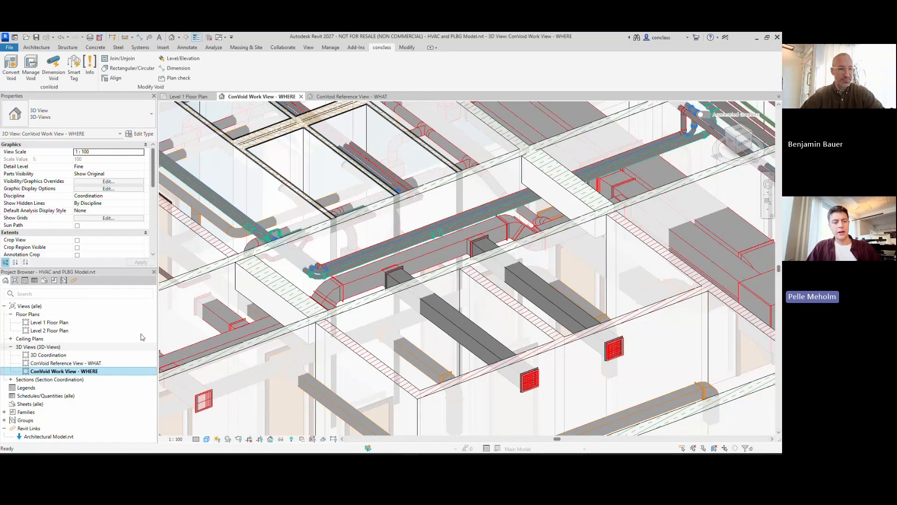
# Examine the section box in the ConVoid Work View - WHERE view and compare the visible ducts with the ConVoid Reference View - WHAT view
pyautogui.scroll(-1, 319, 281)
pyautogui.scroll(-4, 319, 281)
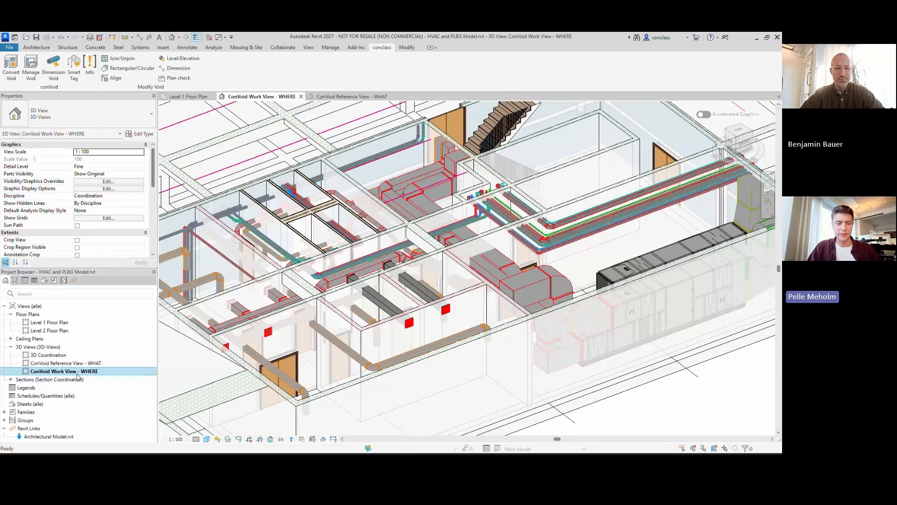
pyautogui.scroll(-5, 631, 330)
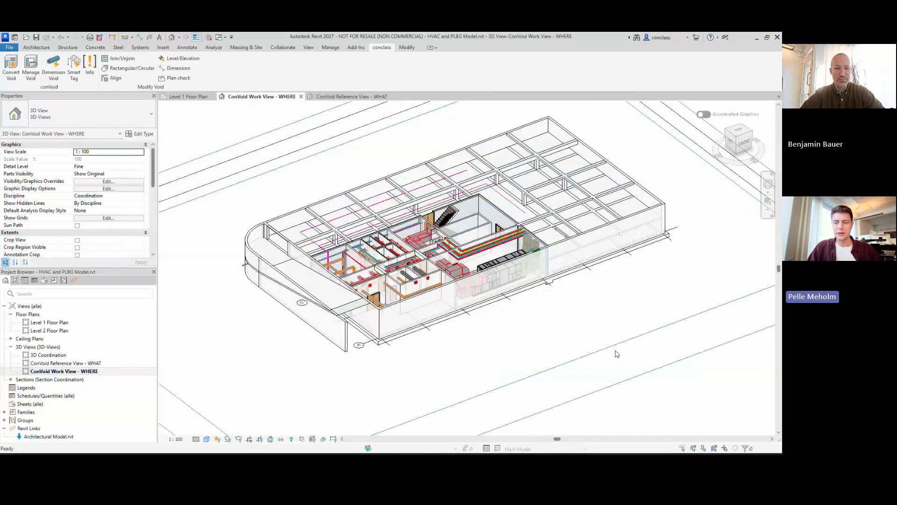
pyautogui.click(618, 344)
pyautogui.moveTo(669, 180); pyautogui.dragTo(607, 218, button='middle')
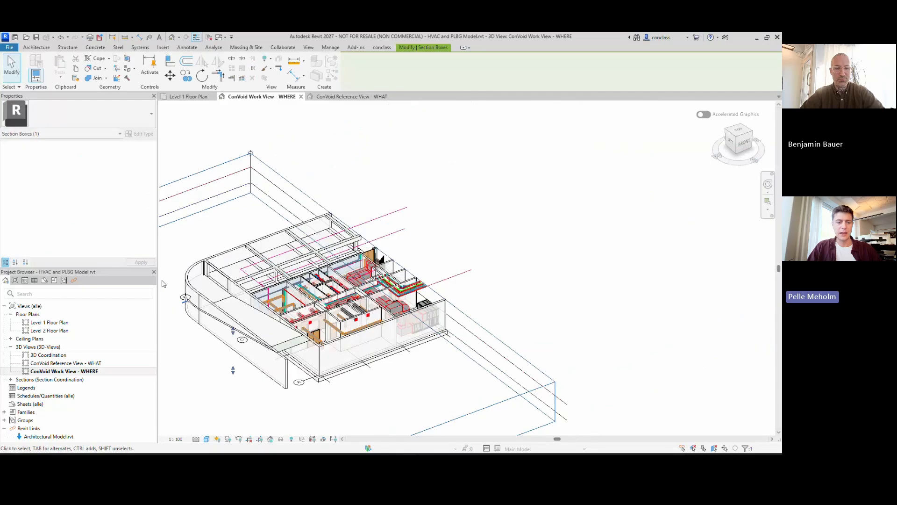
pyautogui.doubleClick(74, 363)
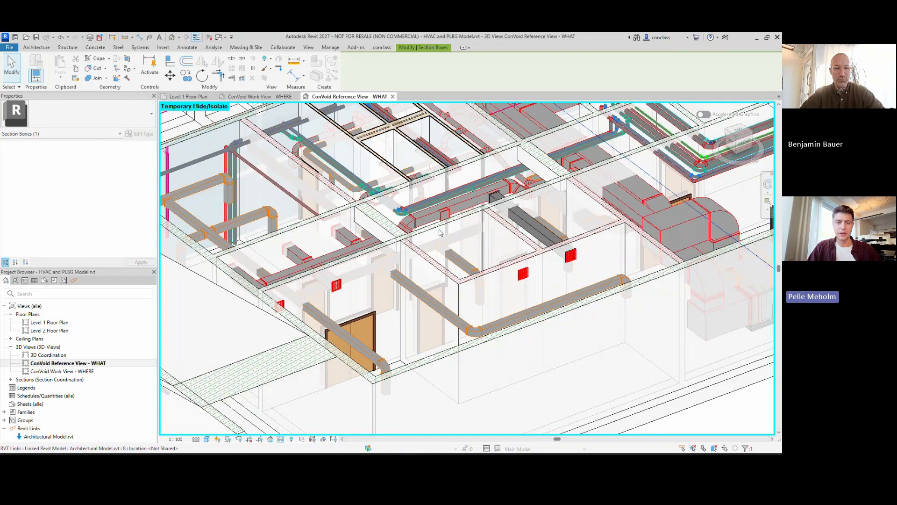
pyautogui.scroll(4, 455, 224)
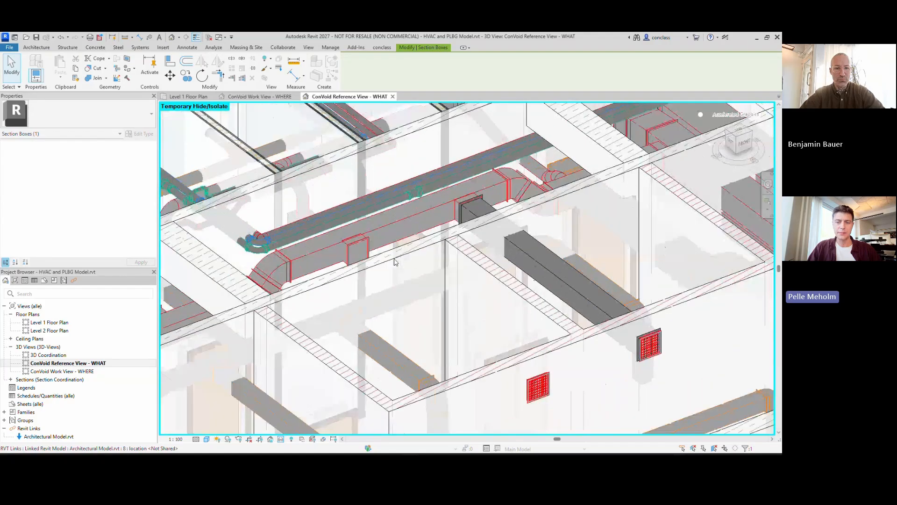
pyautogui.doubleClick(72, 372)
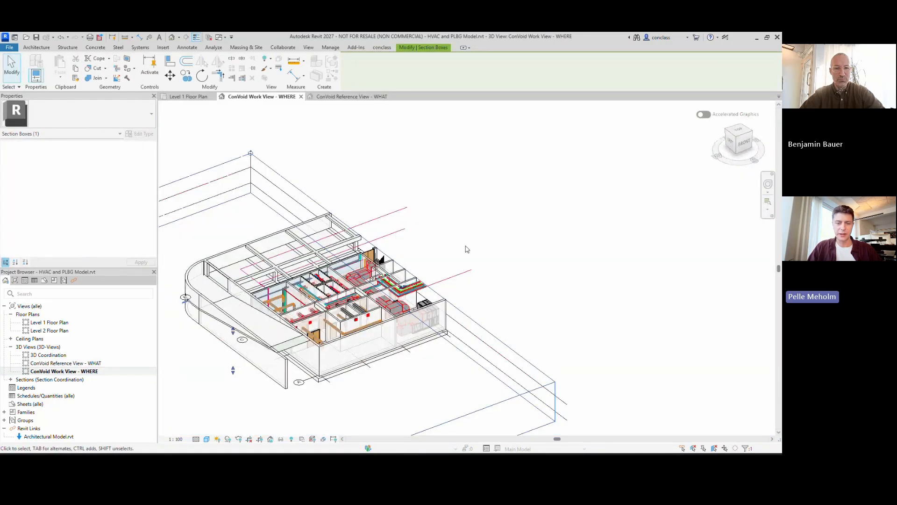
pyautogui.scroll(4, 338, 311)
# In the void conversion settings for the HVAC filter, set the element filter view to ConVoid Reference View - WHAT
pyautogui.click(610, 160)
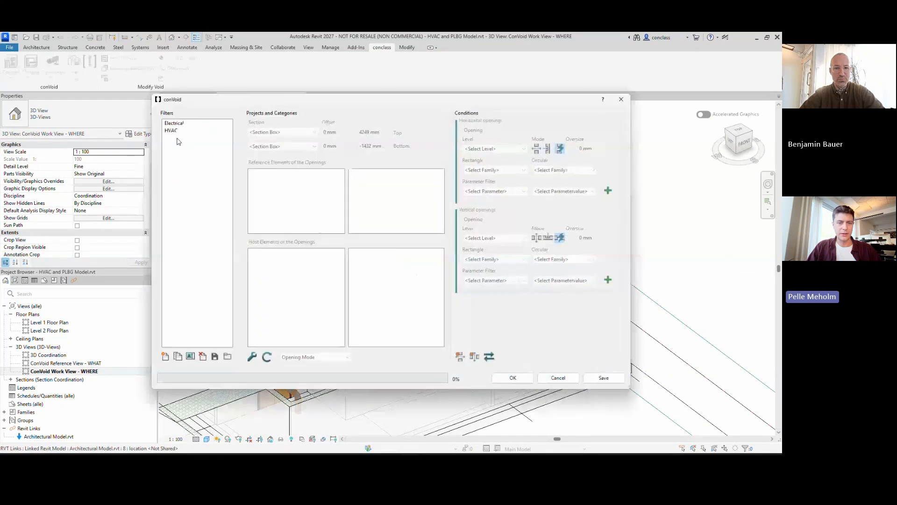
pyautogui.moveTo(224, 102); pyautogui.dragTo(534, 172)
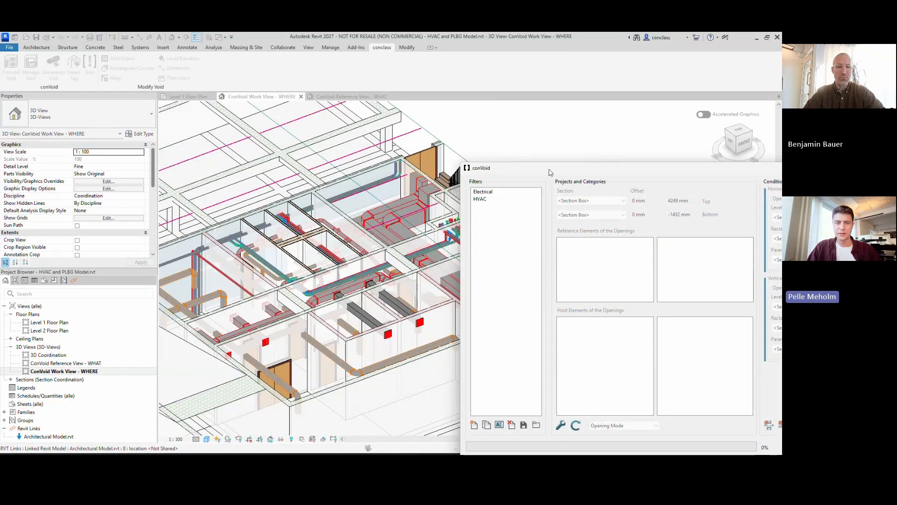
pyautogui.moveTo(550, 169); pyautogui.dragTo(319, 126)
pyautogui.click(255, 154)
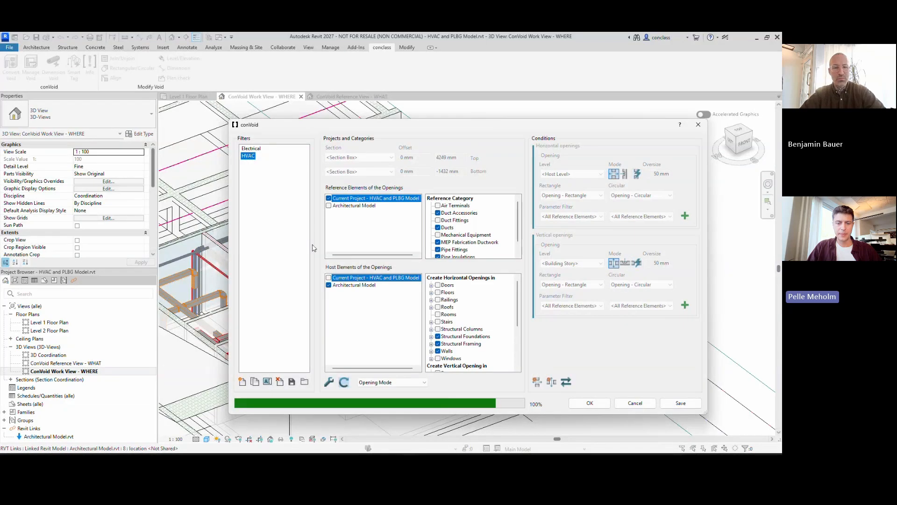
pyautogui.click(328, 381)
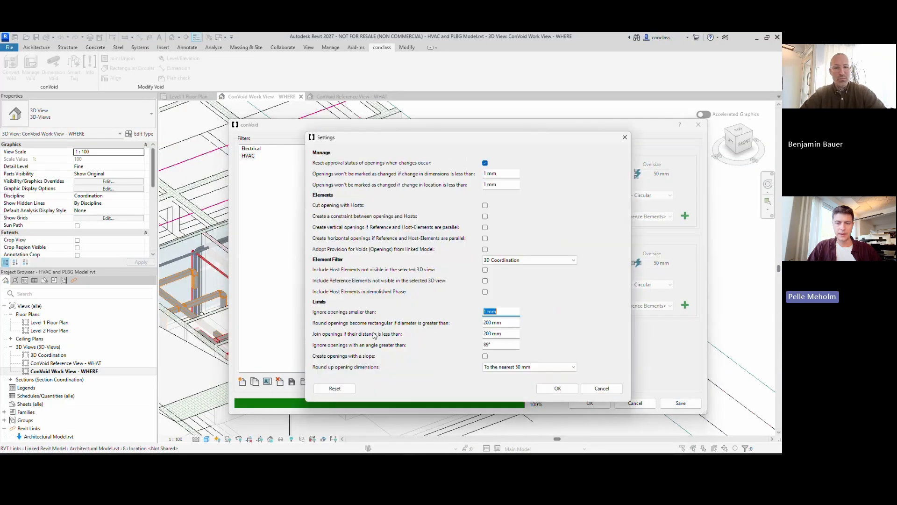
pyautogui.click(500, 265)
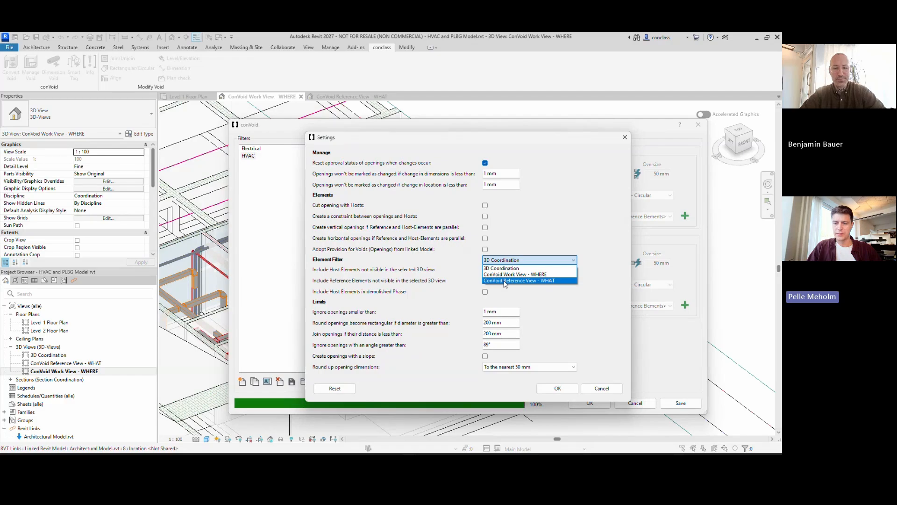
pyautogui.click(506, 281)
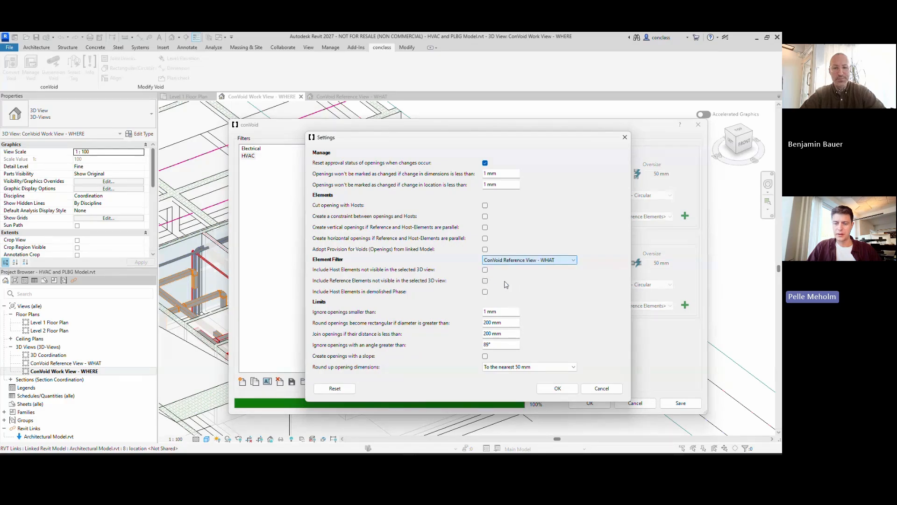
pyautogui.click(557, 389)
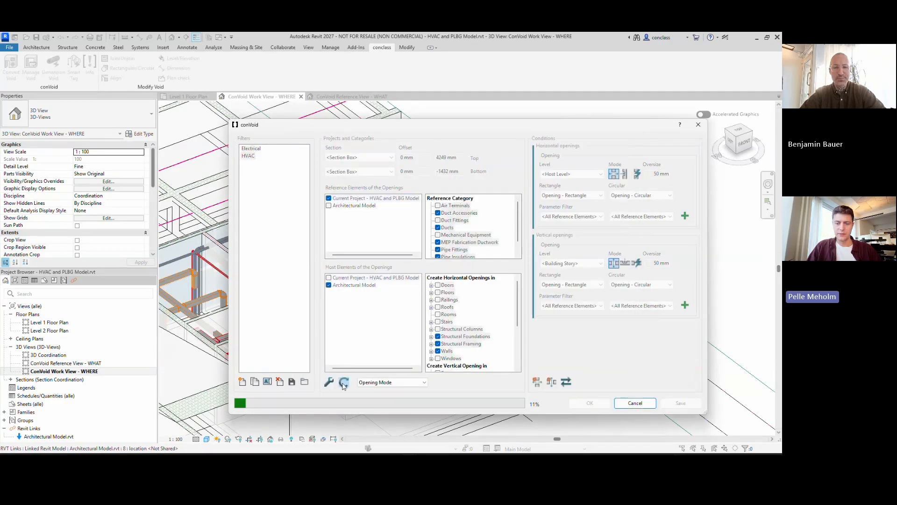
# Save the HVAC conversion configuration and create the openings from the ConVoid Work View - WHERE view
pyautogui.click(681, 403)
pyautogui.click(442, 247)
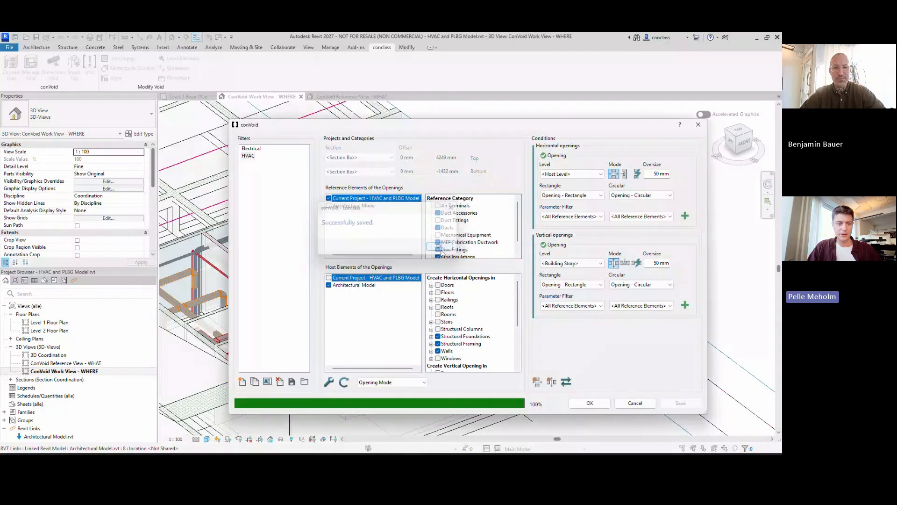
pyautogui.click(584, 404)
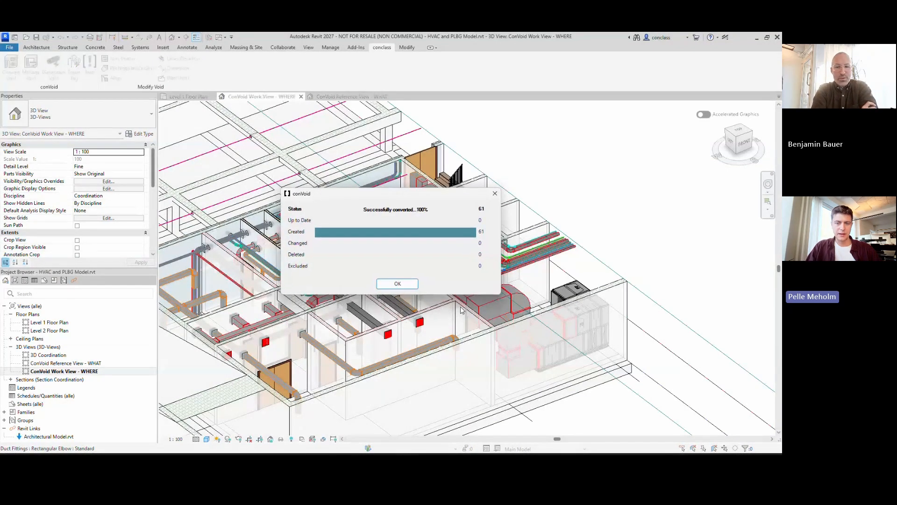
pyautogui.click(397, 284)
pyautogui.scroll(5, 377, 265)
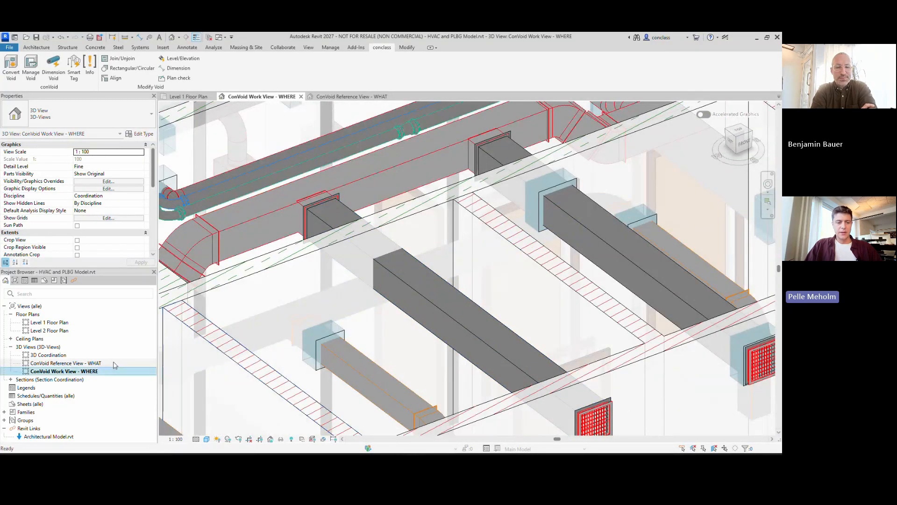
# Extend the section box upward in the ConVoid Reference View - WHAT view to include the upper floor
pyautogui.doubleClick(94, 363)
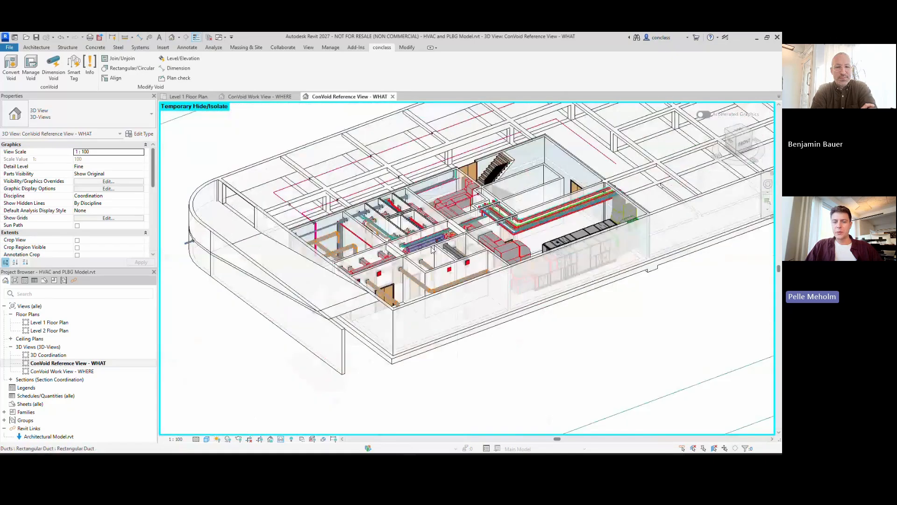
pyautogui.scroll(-5, 433, 249)
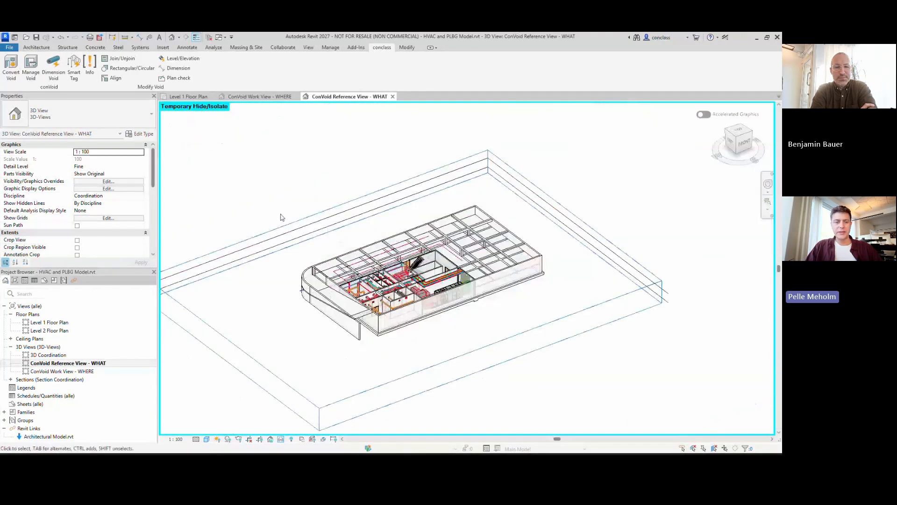
pyautogui.click(303, 217)
pyautogui.click(743, 143)
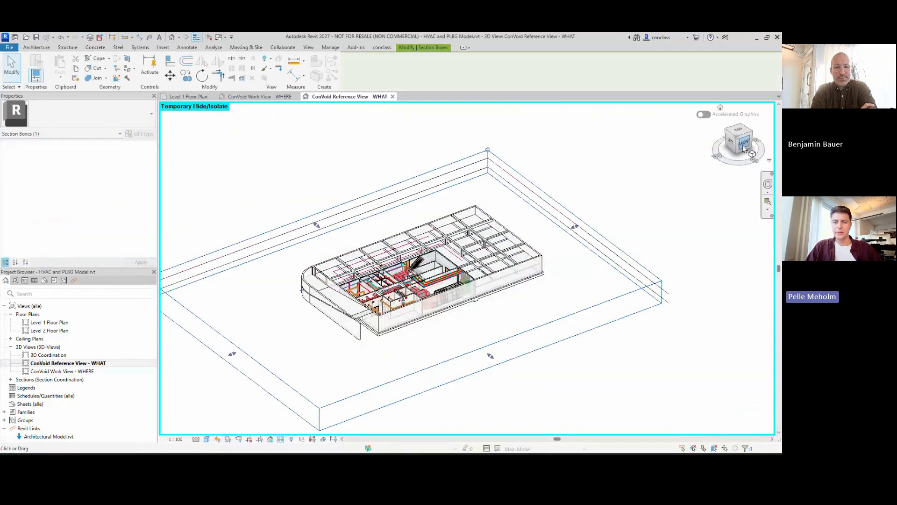
pyautogui.scroll(3, 437, 264)
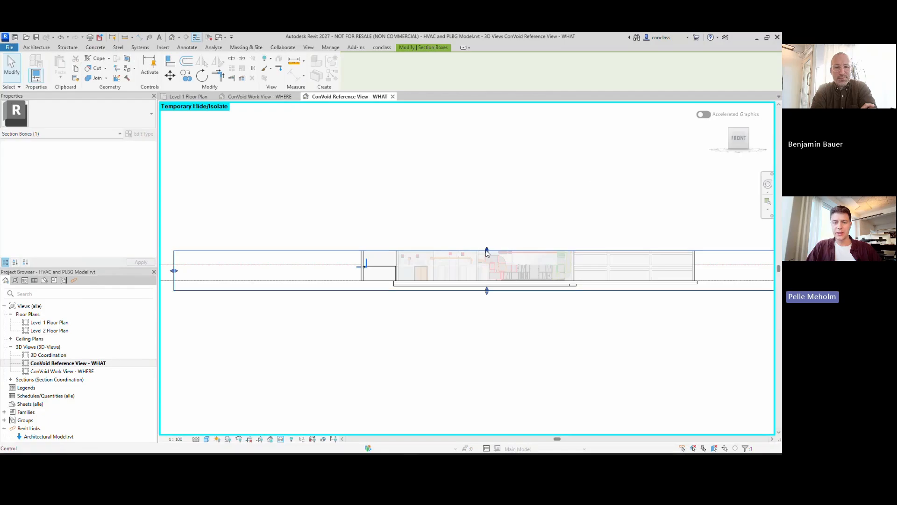
pyautogui.moveTo(487, 251); pyautogui.dragTo(487, 226)
pyautogui.keyDown('shift'); pyautogui.moveTo(427, 174); pyautogui.dragTo(467, 237, button='middle'); pyautogui.keyUp('shift')
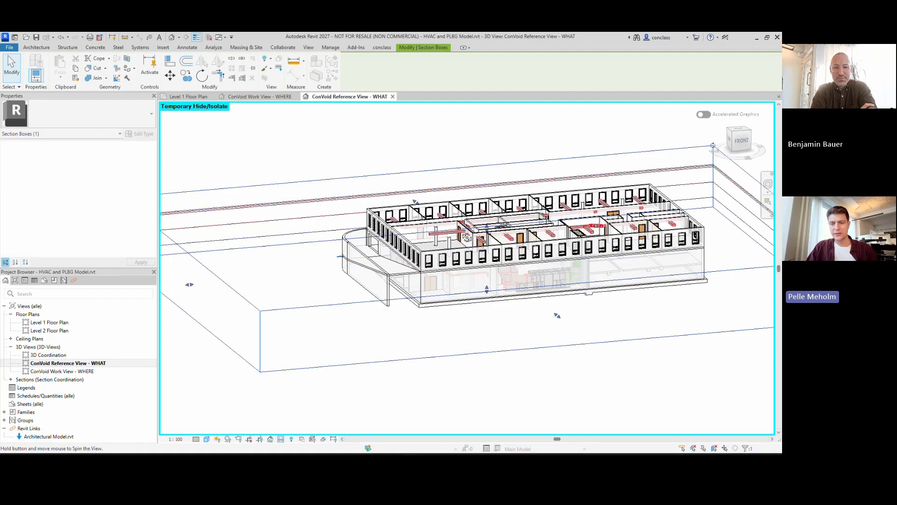
pyautogui.scroll(10, 466, 236)
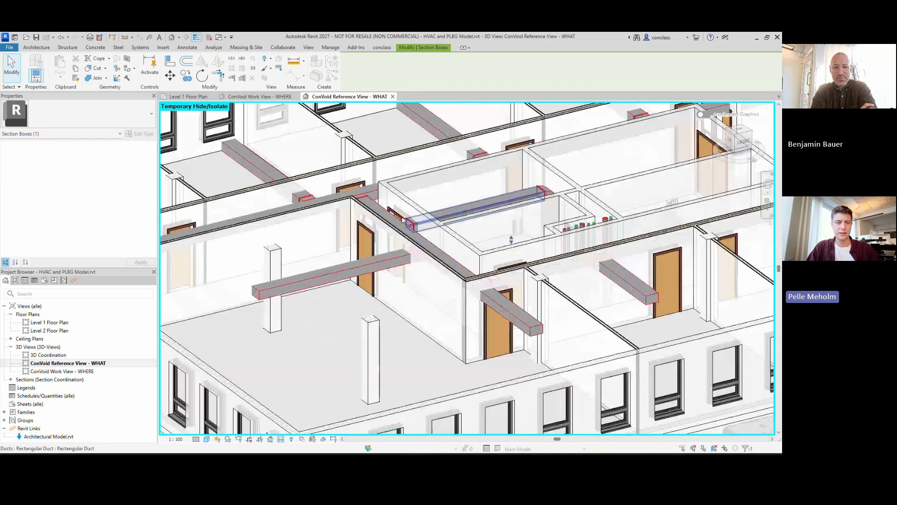
pyautogui.press('Escape')
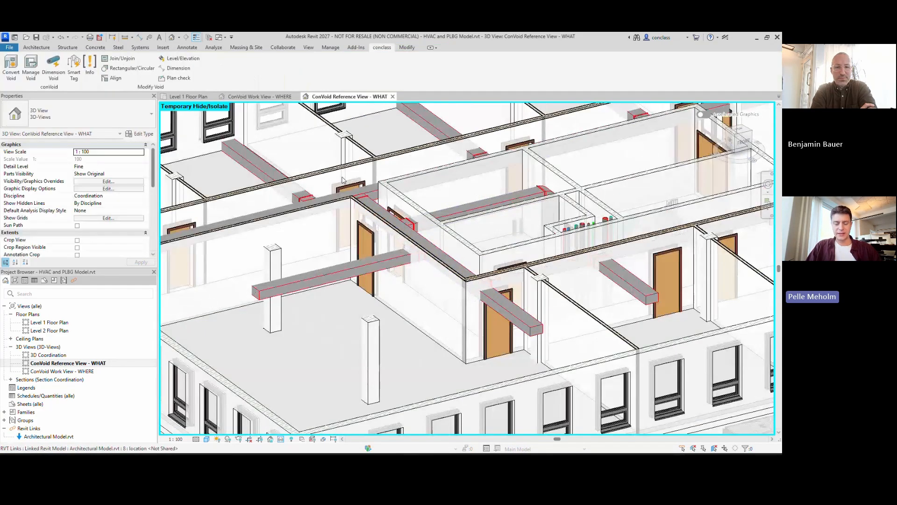
# Hide the elements matched by the None Structural filter in the ConVoid Reference View - WHAT view and apply the override
pyautogui.scroll(-4, 342, 180)
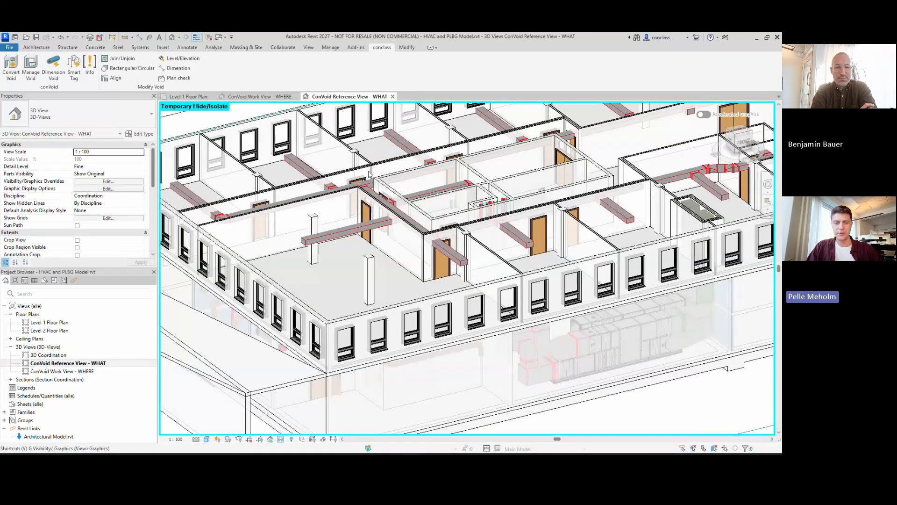
pyautogui.press('g')
pyautogui.click(437, 138)
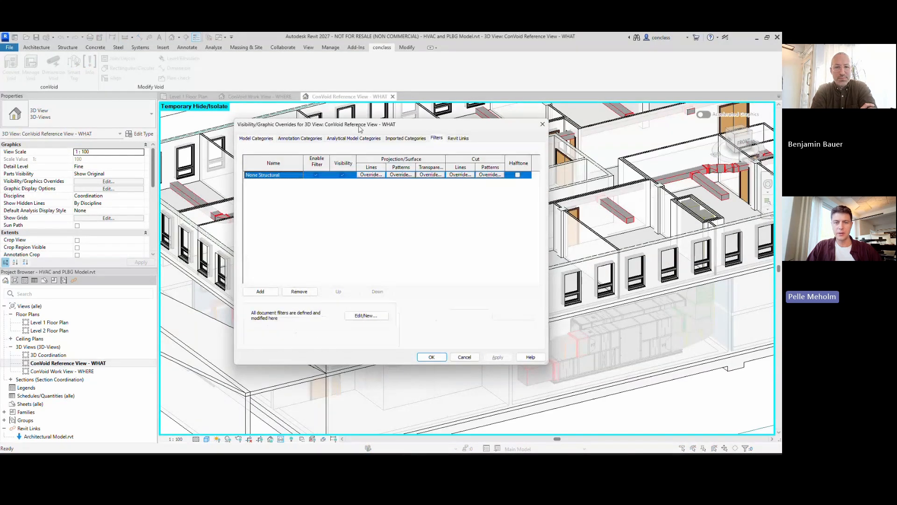
pyautogui.moveTo(360, 129); pyautogui.dragTo(362, 174)
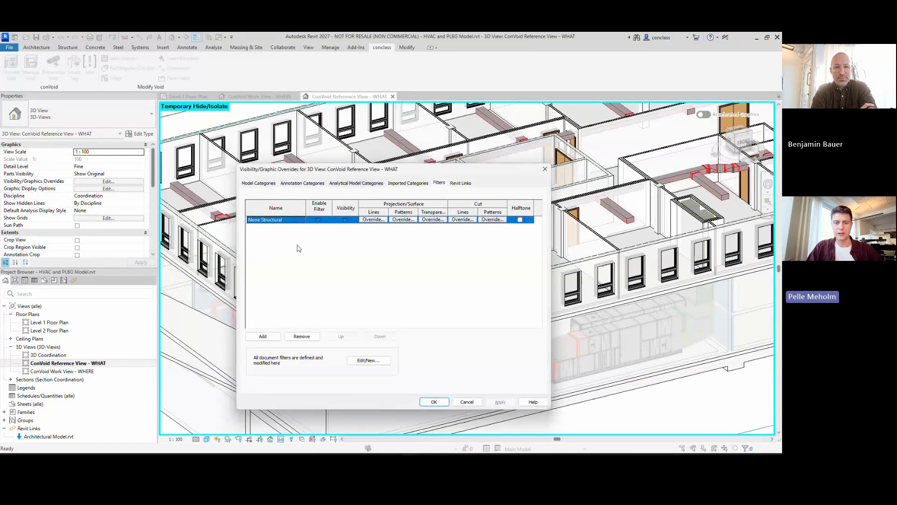
pyautogui.click(345, 220)
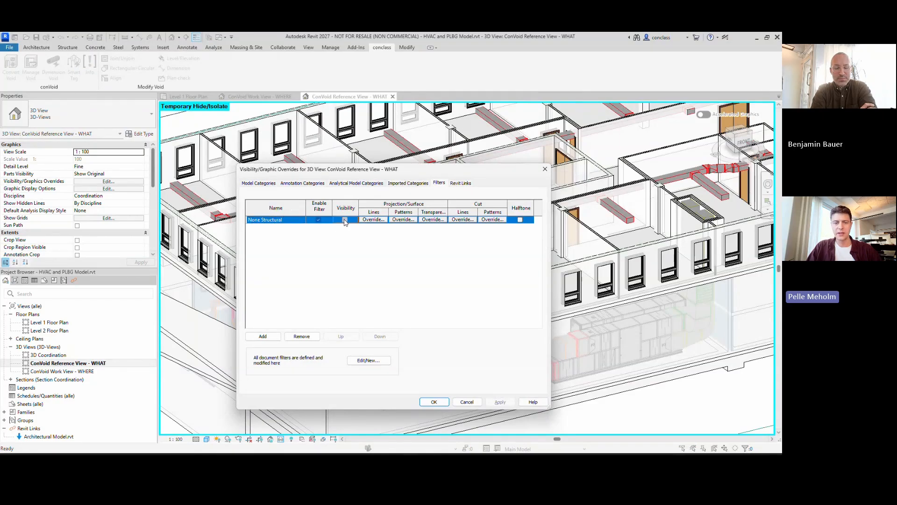
pyautogui.click(499, 403)
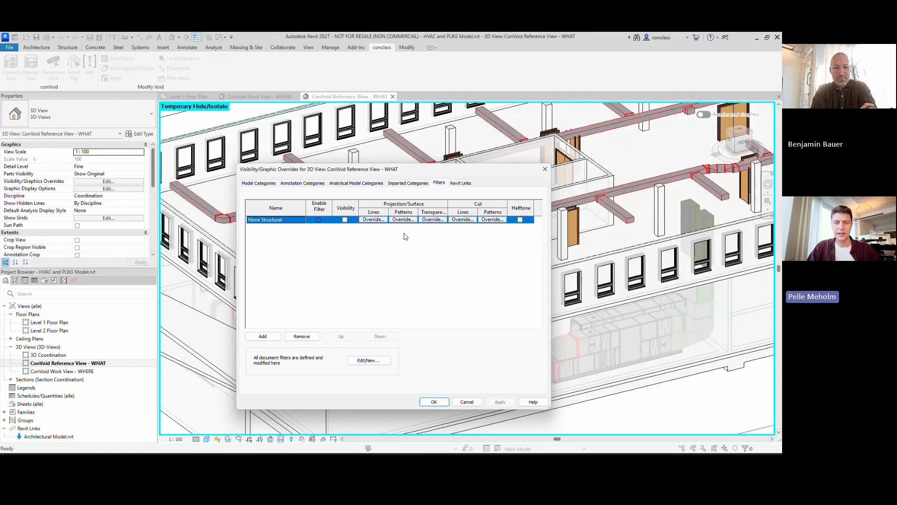
pyautogui.moveTo(422, 172); pyautogui.dragTo(415, 181)
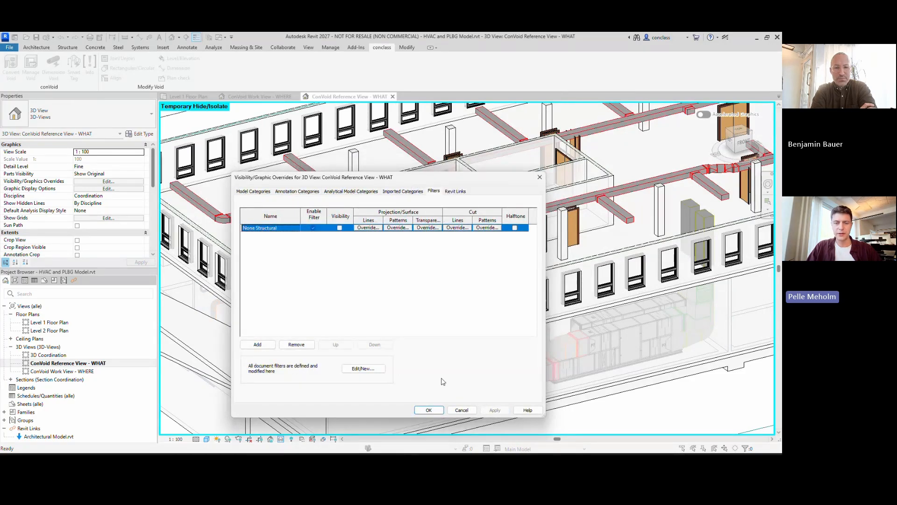
pyautogui.moveTo(411, 184); pyautogui.dragTo(301, 178)
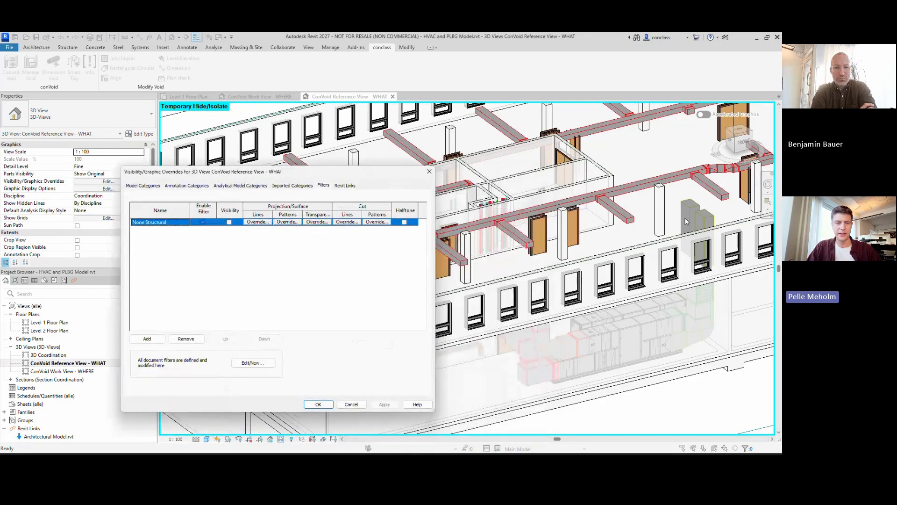
# Hide the Doors model category in the ConVoid Reference View - WHAT view and accept the visibility overrides
pyautogui.click(143, 186)
pyautogui.click(174, 305)
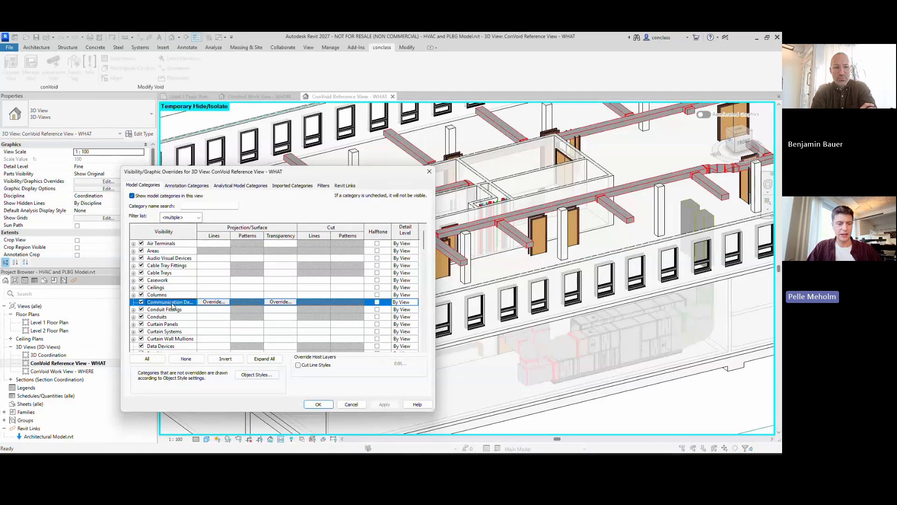
pyautogui.scroll(-2, 173, 306)
pyautogui.click(171, 309)
pyautogui.click(153, 324)
pyautogui.click(141, 324)
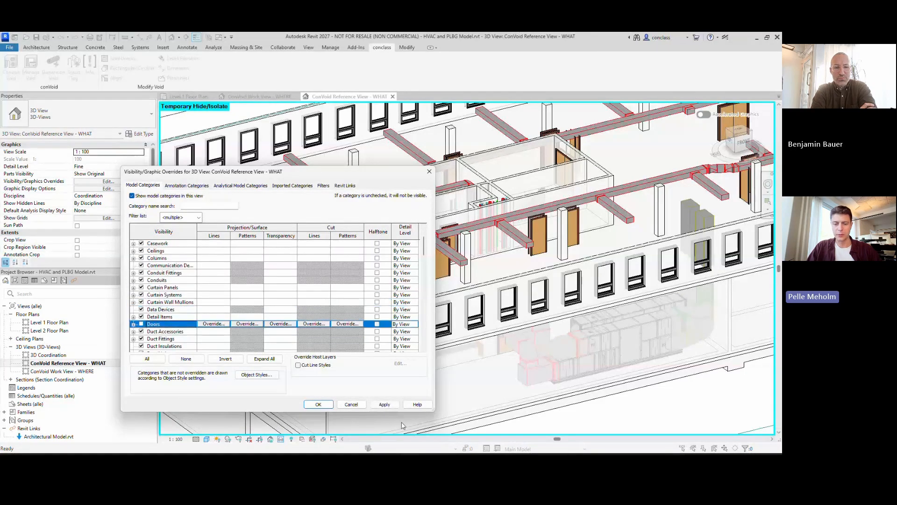
pyautogui.click(384, 404)
pyautogui.click(323, 185)
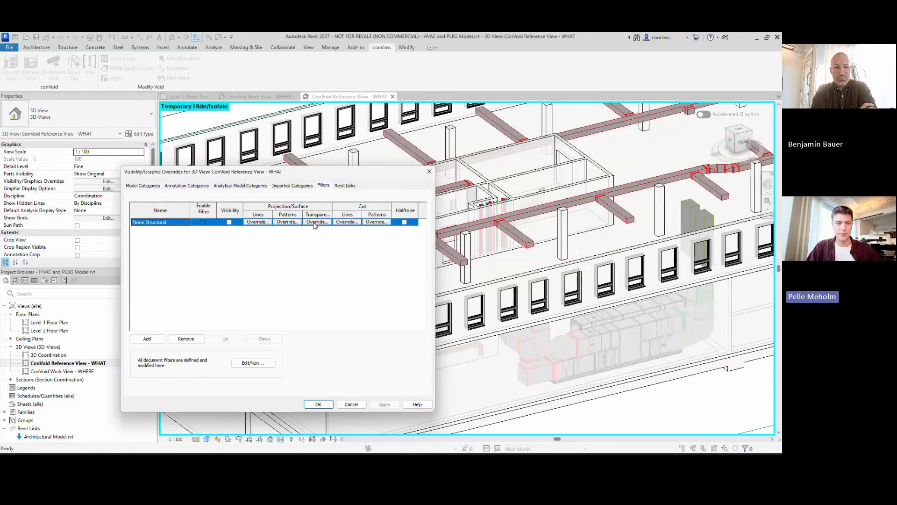
pyautogui.click(318, 405)
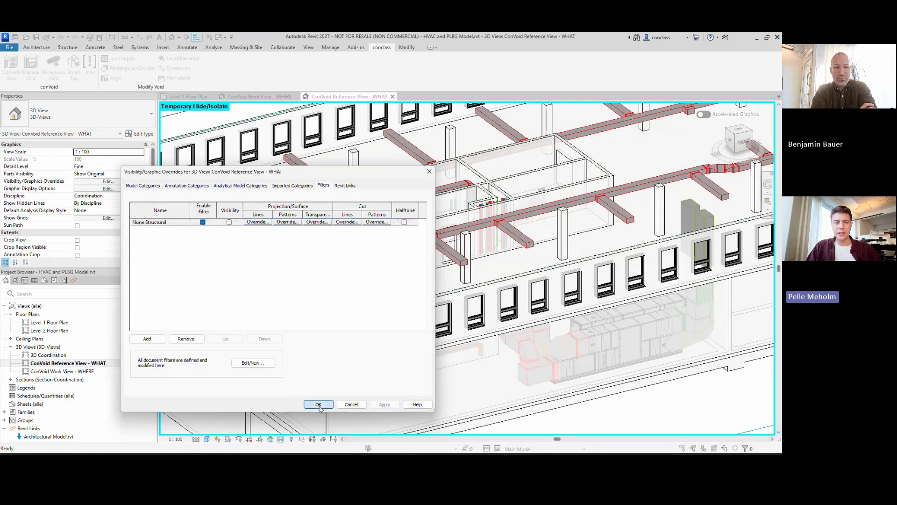
# Turn off the section box of the ConVoid Reference View - WHAT view so the whole building is included
pyautogui.scroll(-5, 334, 305)
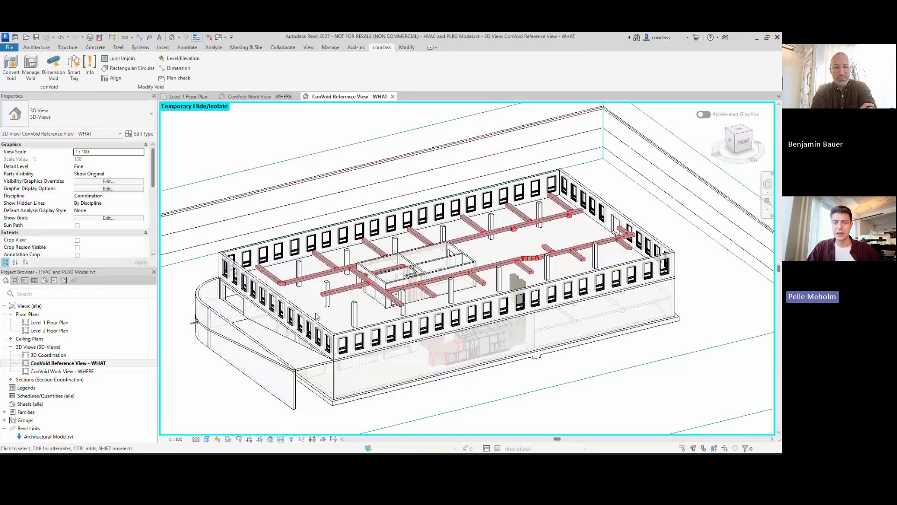
pyautogui.moveTo(687, 265); pyautogui.dragTo(707, 215, button='middle')
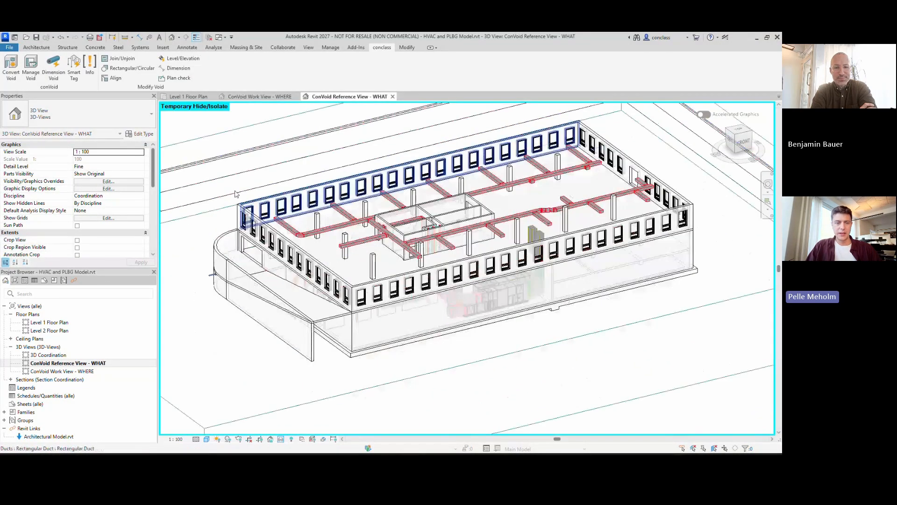
pyautogui.scroll(-3, 255, 190)
pyautogui.scroll(-2, 73, 227)
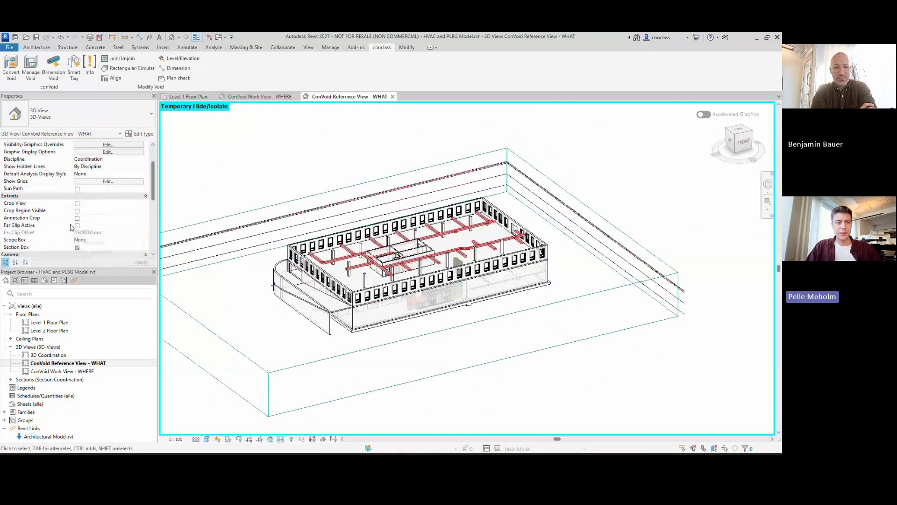
pyautogui.click(77, 249)
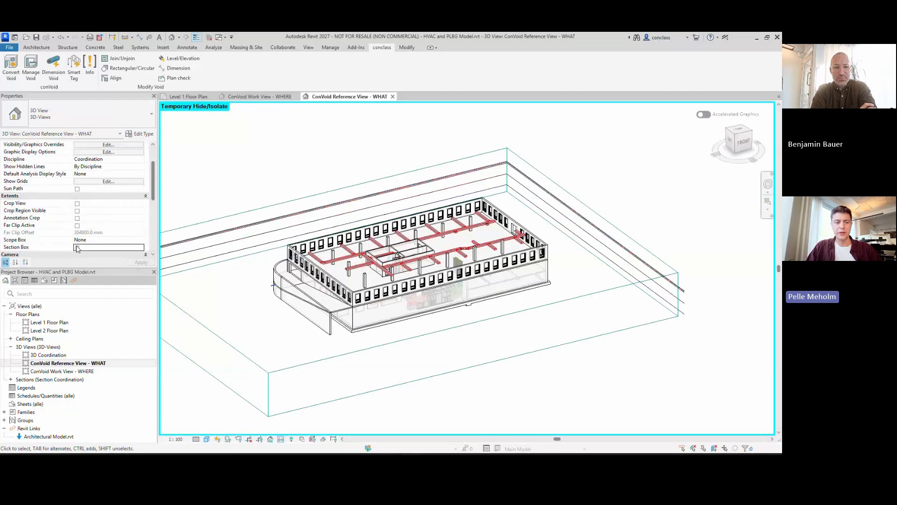
pyautogui.click(77, 248)
pyautogui.click(140, 261)
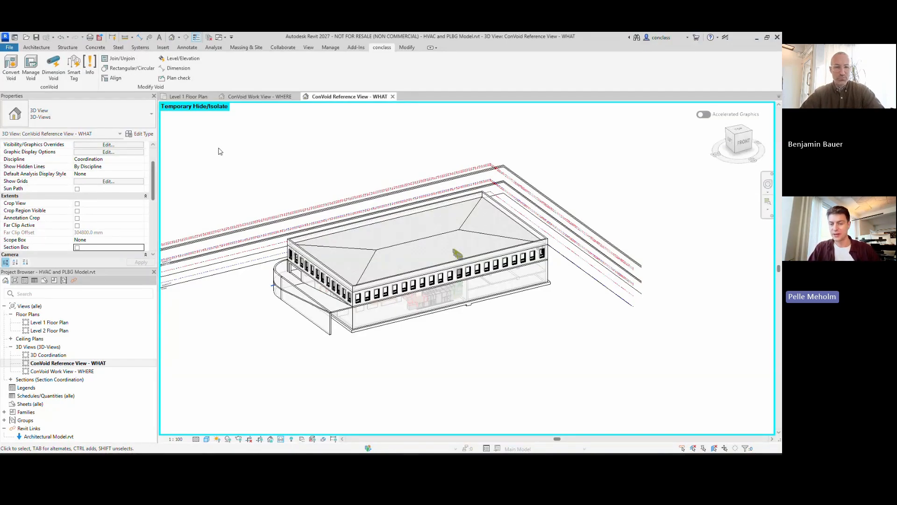
# In the ConVoid Work View - WHERE view, pull the section box's side face inward to cut off the building's curved end
pyautogui.doubleClick(93, 371)
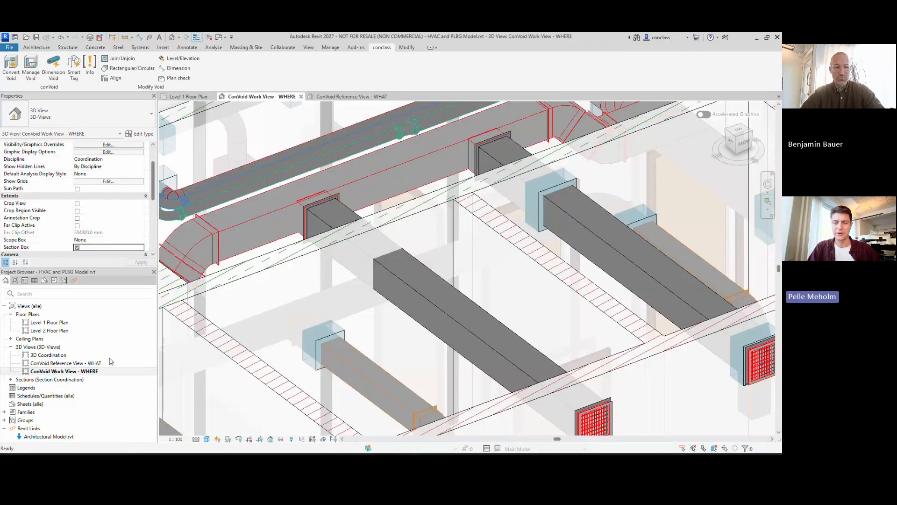
pyautogui.scroll(-2, 289, 292)
pyautogui.scroll(-6, 288, 292)
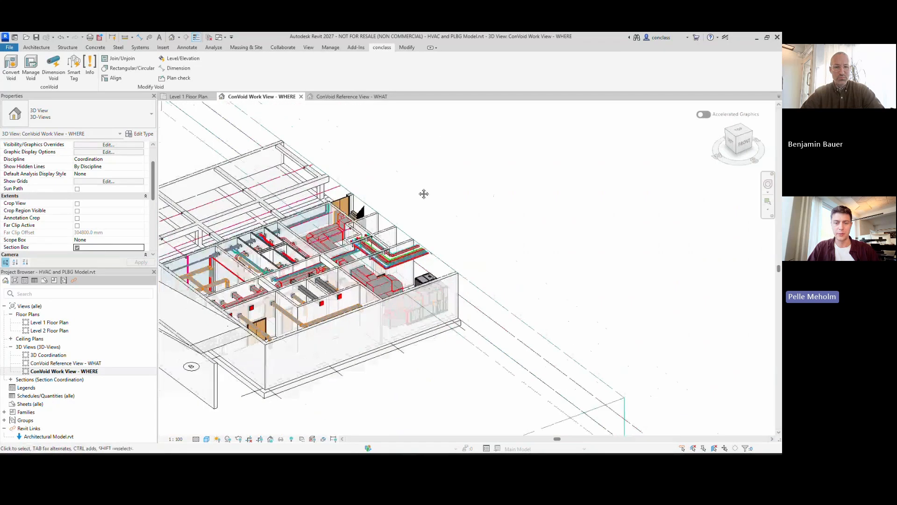
pyautogui.scroll(-2, 367, 145)
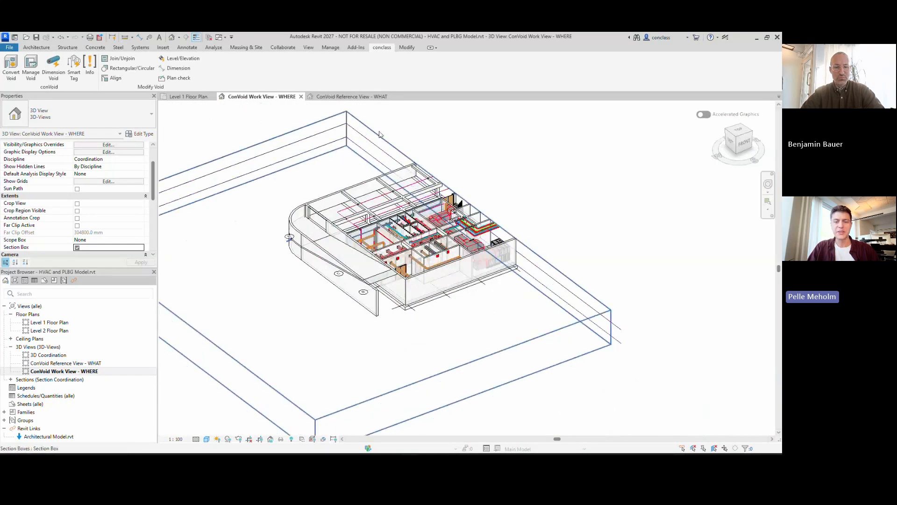
pyautogui.click(367, 145)
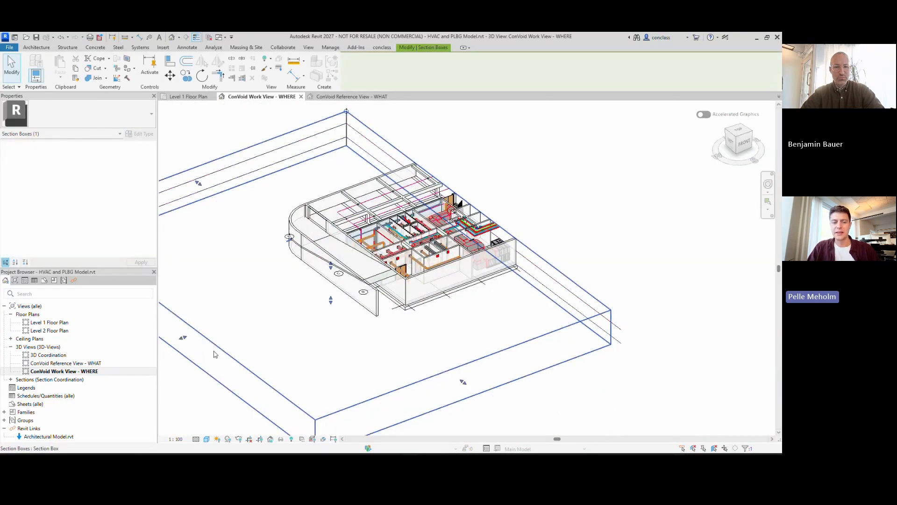
pyautogui.moveTo(182, 337); pyautogui.dragTo(400, 282)
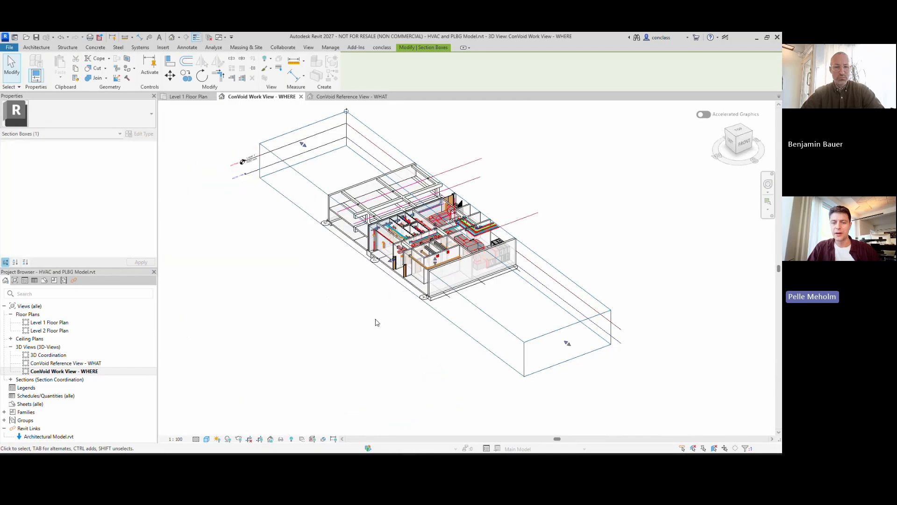
pyautogui.scroll(4, 370, 296)
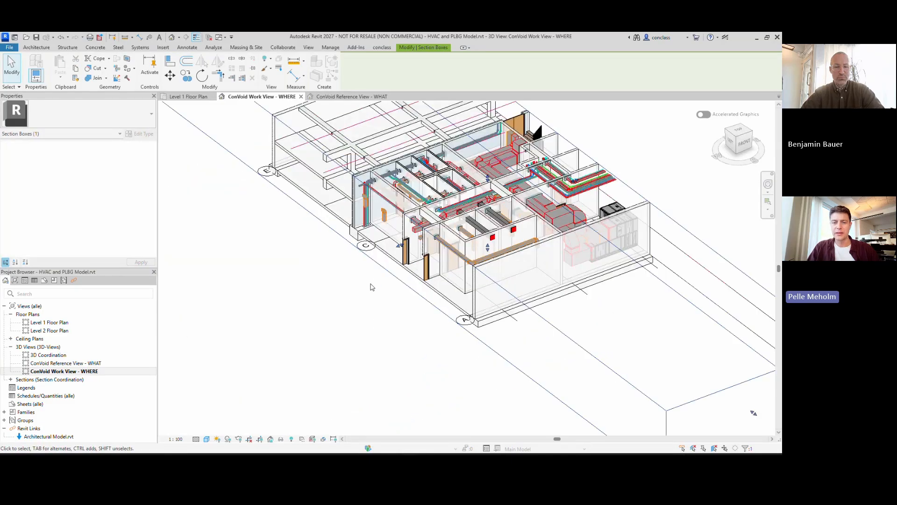
pyautogui.scroll(-2, 248, 294)
pyautogui.click(248, 293)
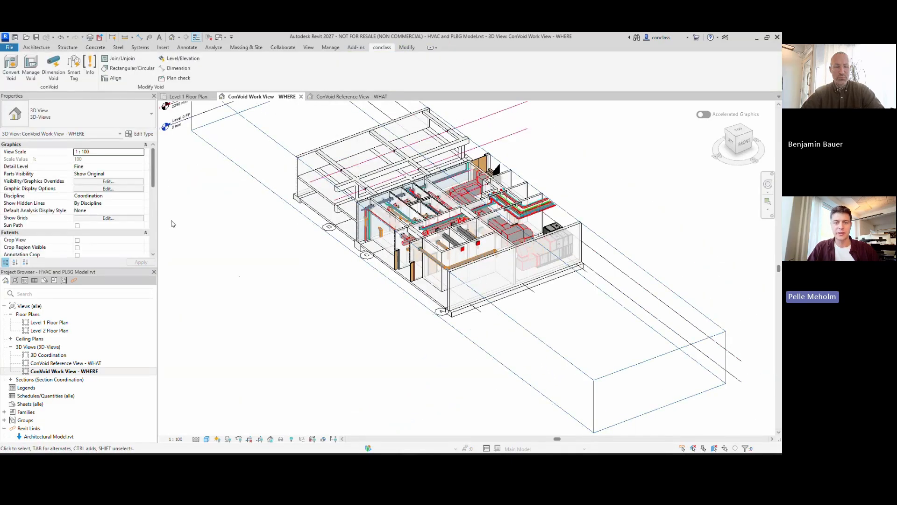
# Load the HVAC filter for void conversion and keep ConVoid Reference View - WHAT as the element filter view
pyautogui.moveTo(238, 264); pyautogui.dragTo(239, 318, button='middle')
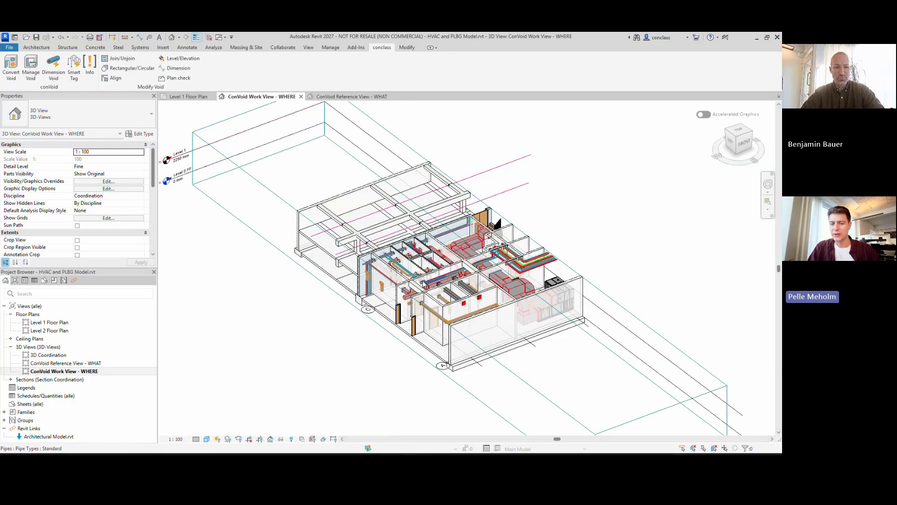
pyautogui.scroll(2, 422, 281)
pyautogui.click(17, 76)
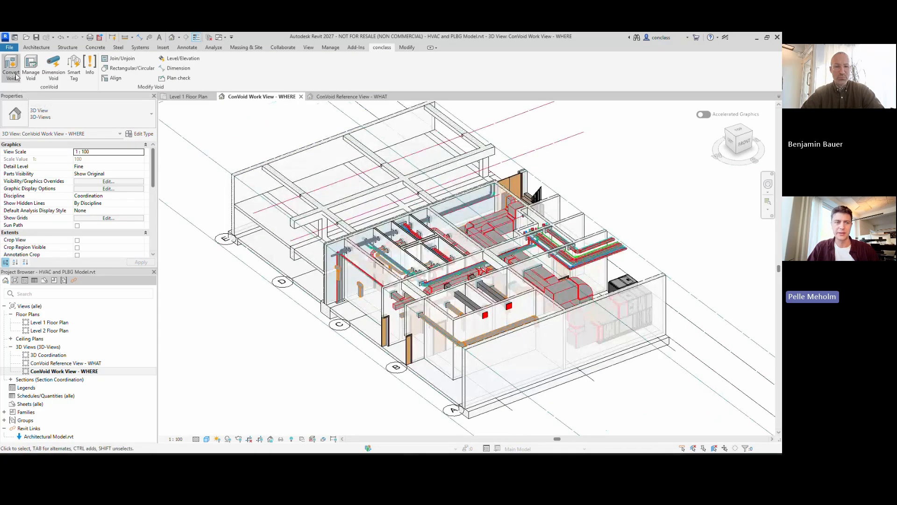
pyautogui.click(171, 132)
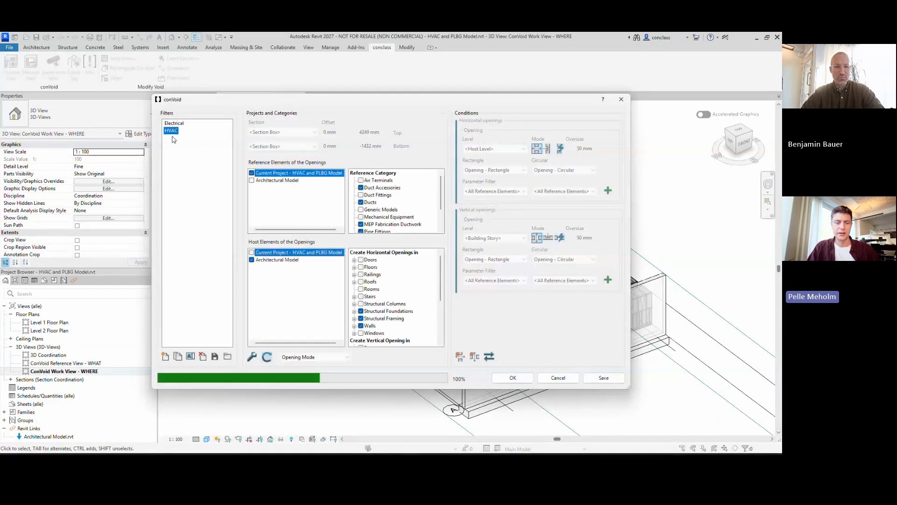
pyautogui.click(251, 358)
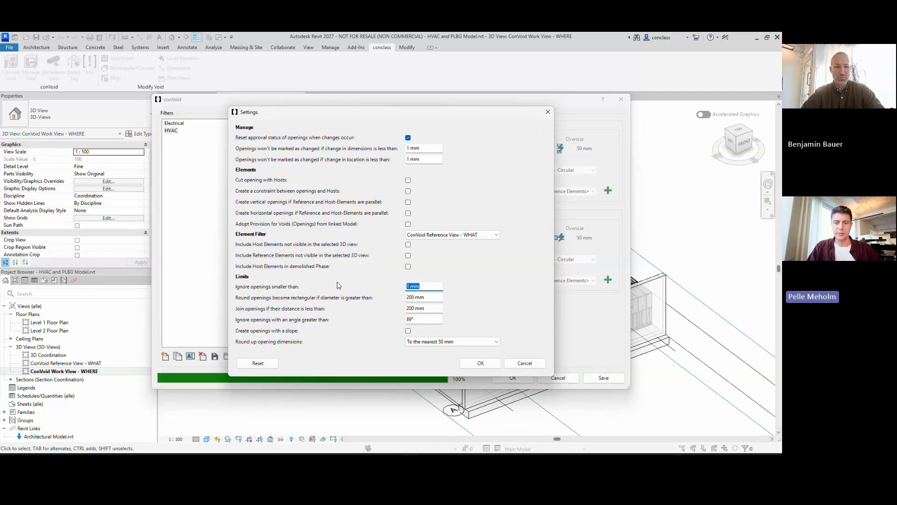
pyautogui.click(481, 363)
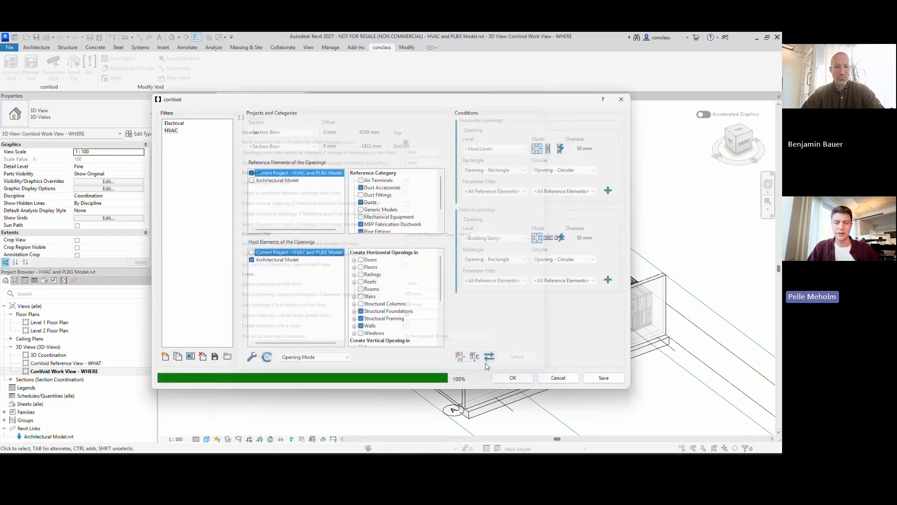
# Refresh the HVAC conversion conditions, convert the openings within the reduced WHERE section box, and close the conversion summary
pyautogui.click(269, 359)
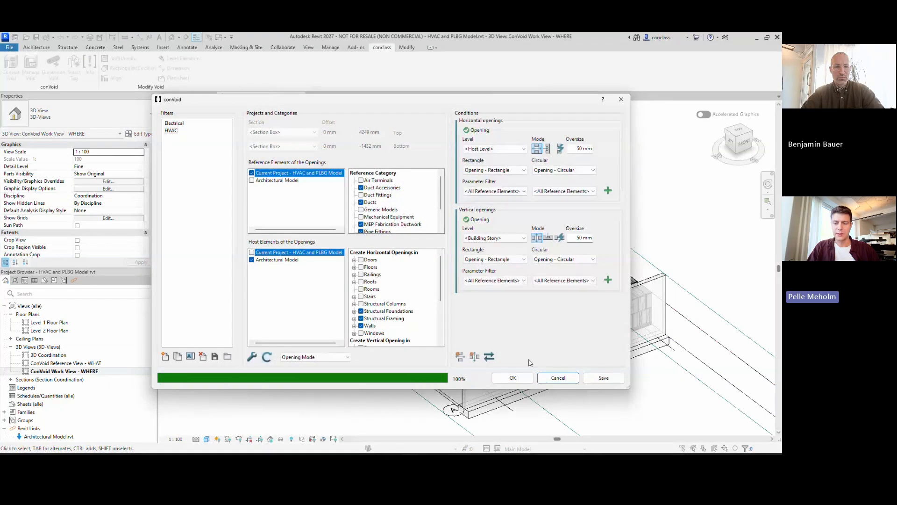
pyautogui.click(513, 377)
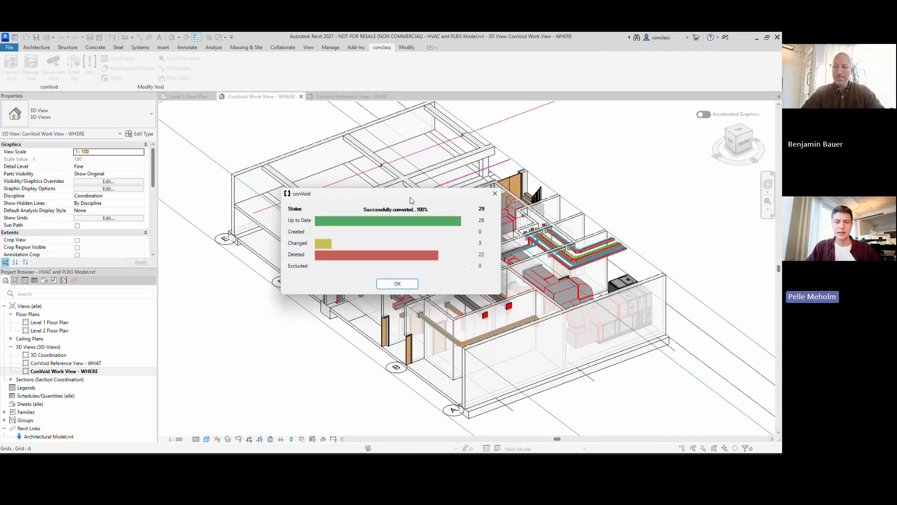
pyautogui.moveTo(411, 200); pyautogui.dragTo(419, 279)
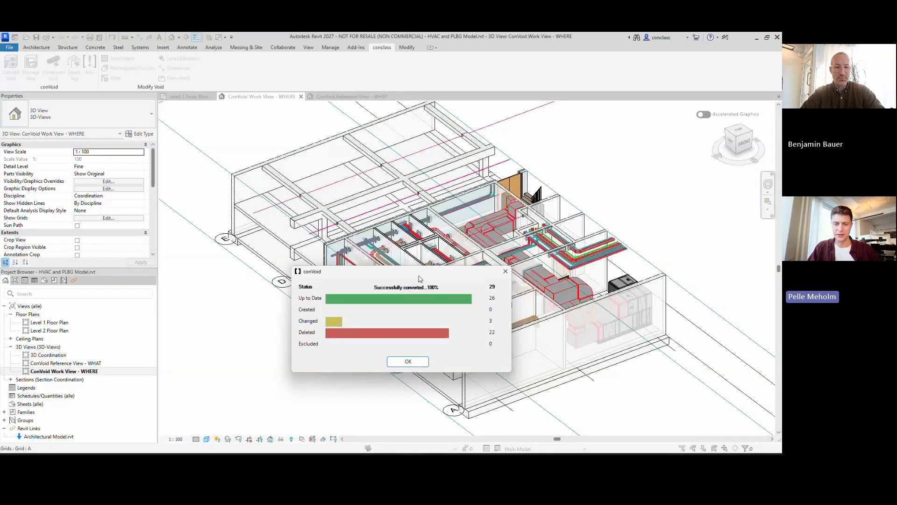
pyautogui.click(408, 362)
# Open the conVoid Manager and add its status color filter to the ConVoid Work View - WHERE view
pyautogui.scroll(6, 387, 257)
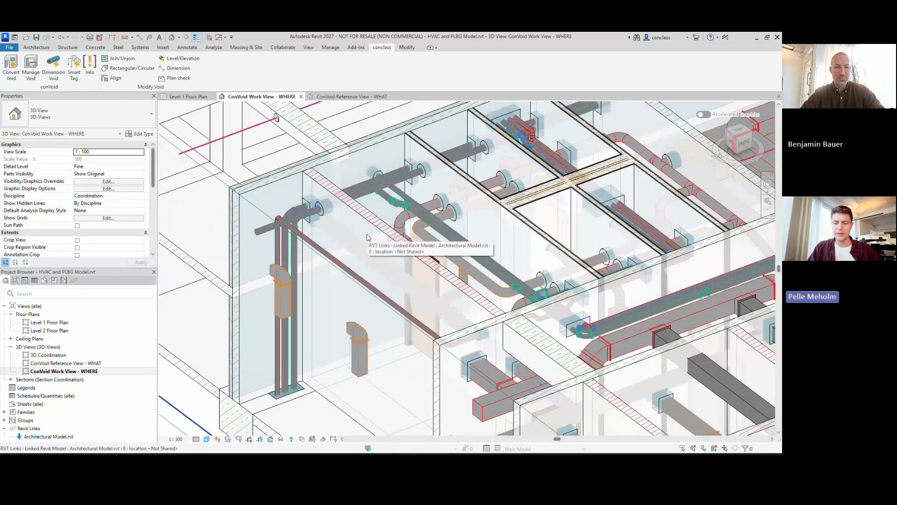
pyautogui.click(31, 68)
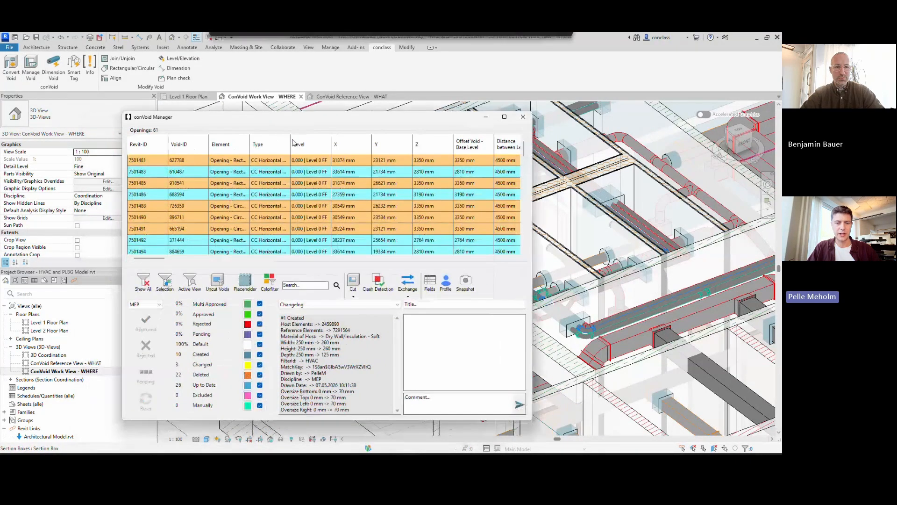
pyautogui.click(270, 280)
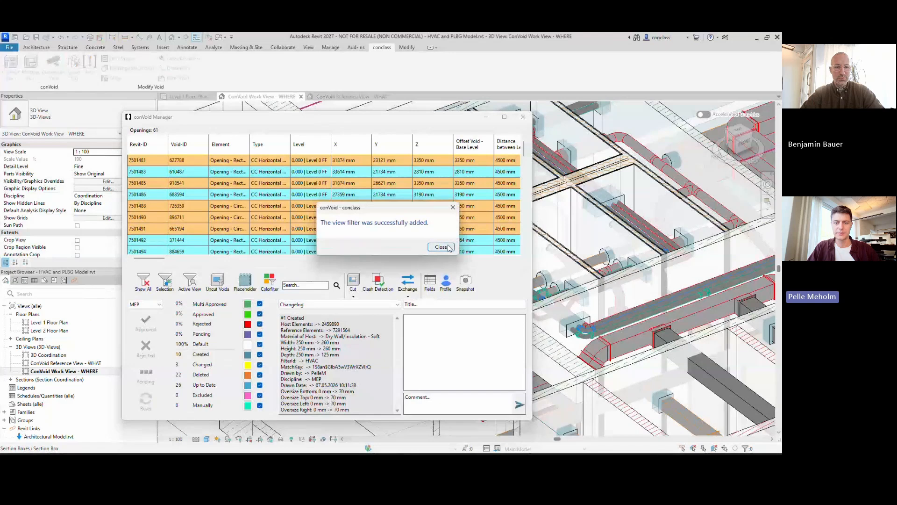
pyautogui.click(448, 247)
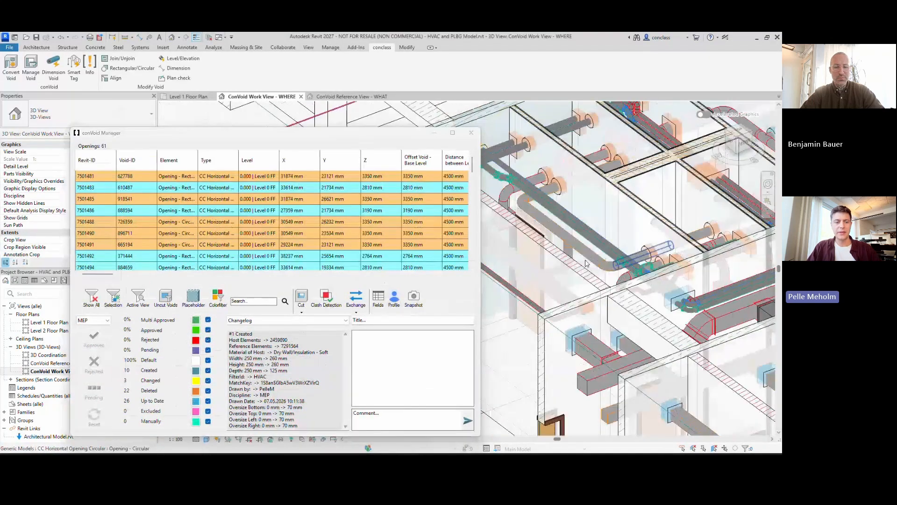
# Filter the conVoid Manager list to only the openings with Deleted status, then close the manager
pyautogui.click(207, 371)
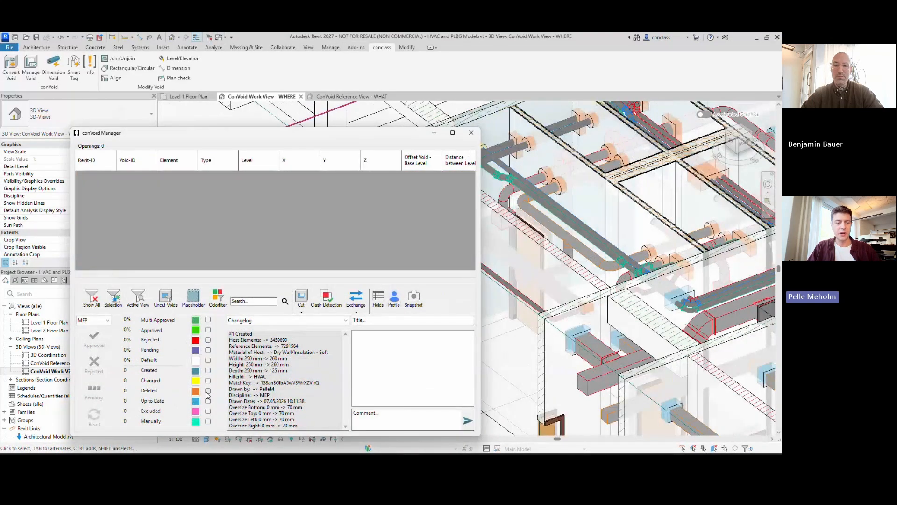
pyautogui.click(208, 390)
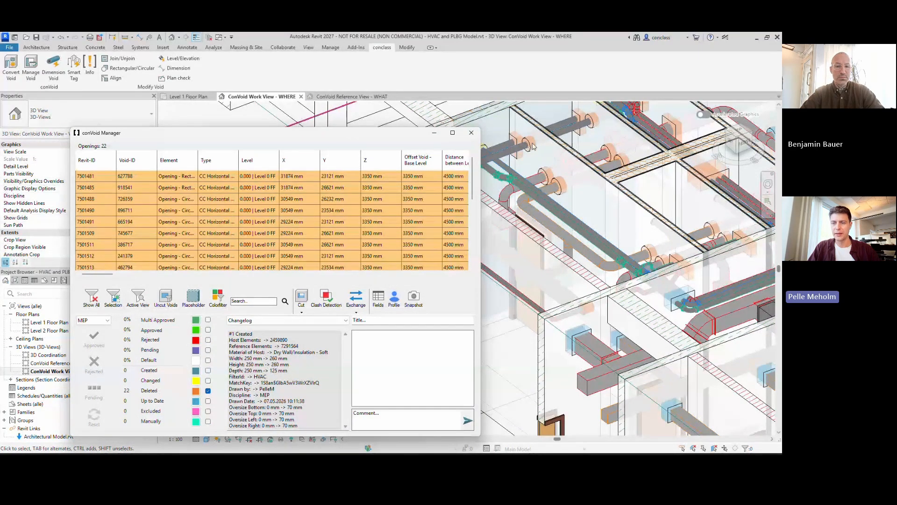
pyautogui.moveTo(544, 158); pyautogui.dragTo(511, 189, button='middle')
pyautogui.click(473, 134)
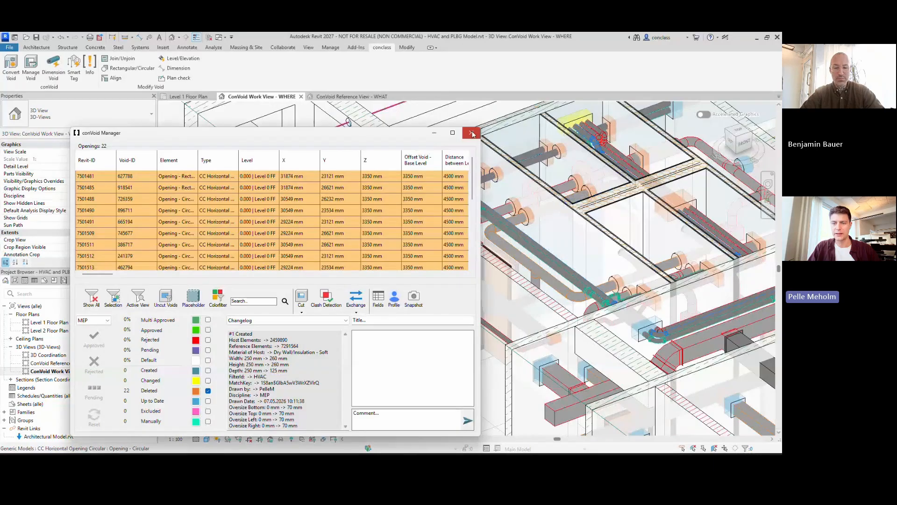
pyautogui.click(472, 134)
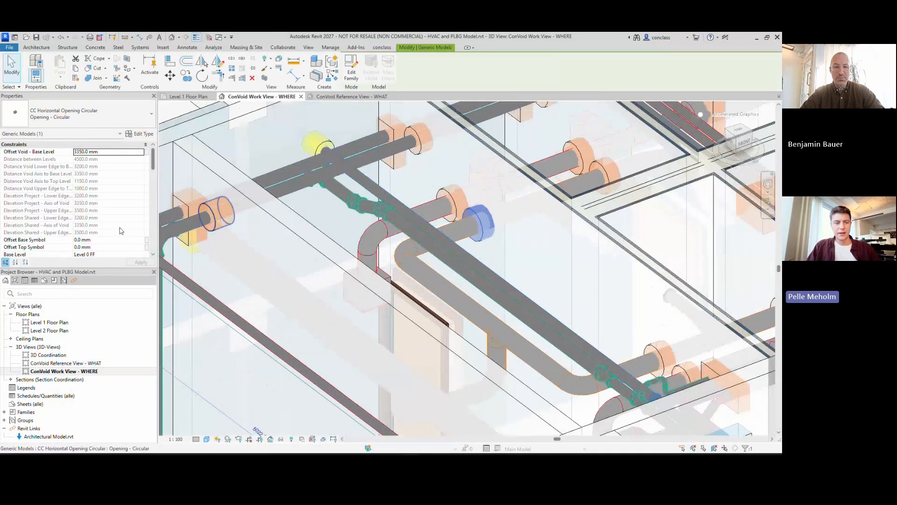
# Inspect the identity data and drawn status of the orange circular opening beside the duct elbow, and the ducts around it
pyautogui.scroll(-10, 71, 234)
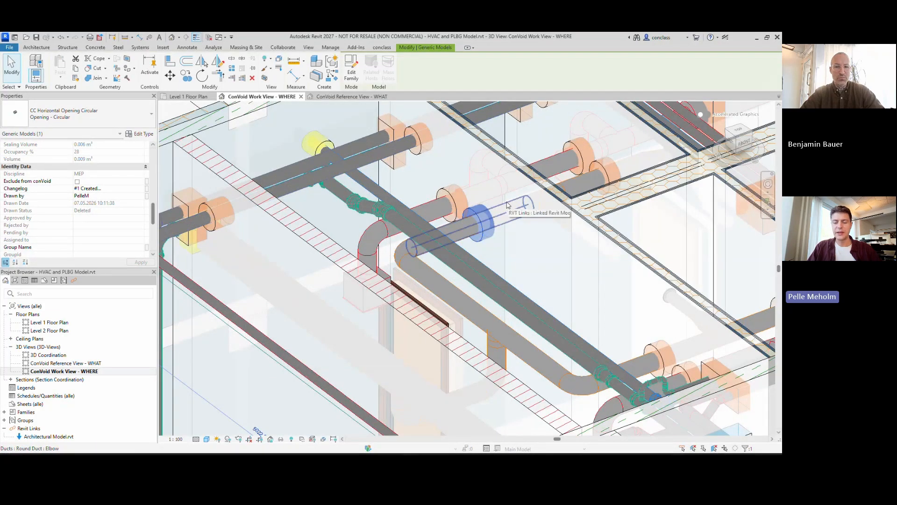
pyautogui.moveTo(509, 270); pyautogui.dragTo(425, 315, button='middle')
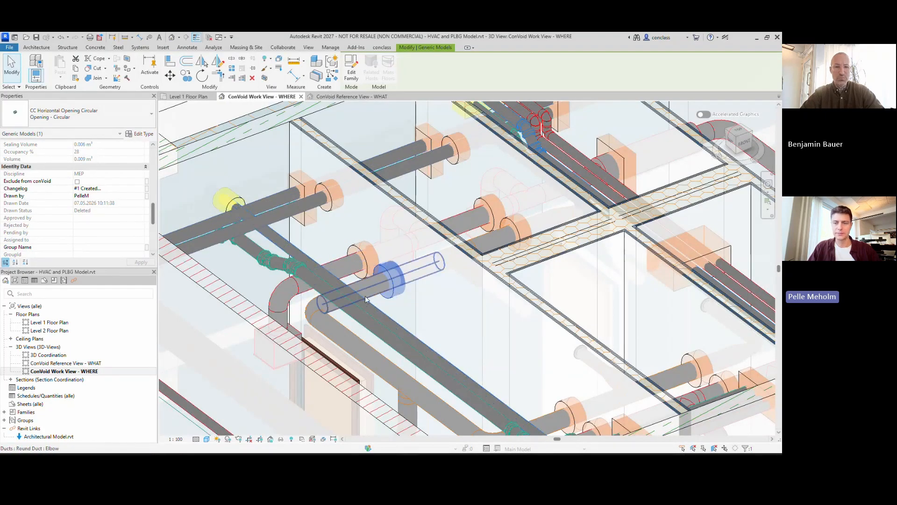
pyautogui.scroll(-2, 363, 301)
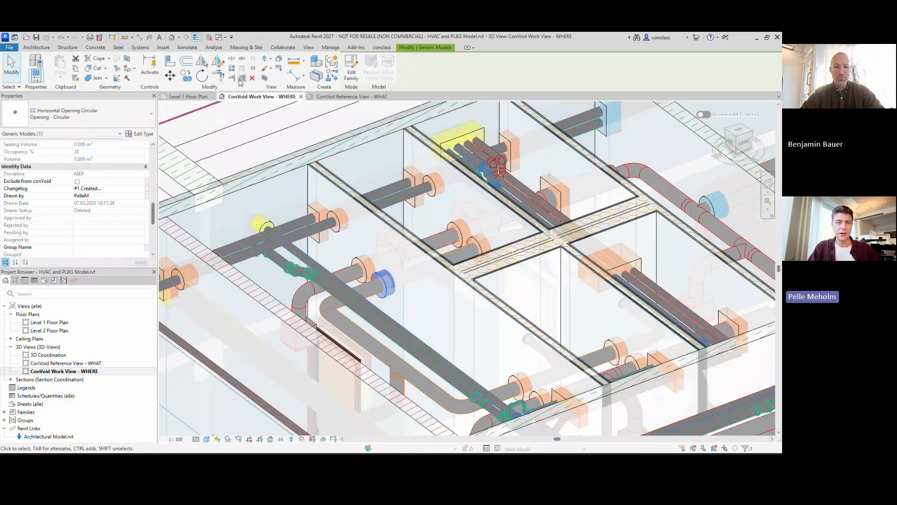
# Try cropping ConVoid Reference View - WHAT around the selected circular opening with a Selection Box
pyautogui.hotkey('ctrl', 'Tab')
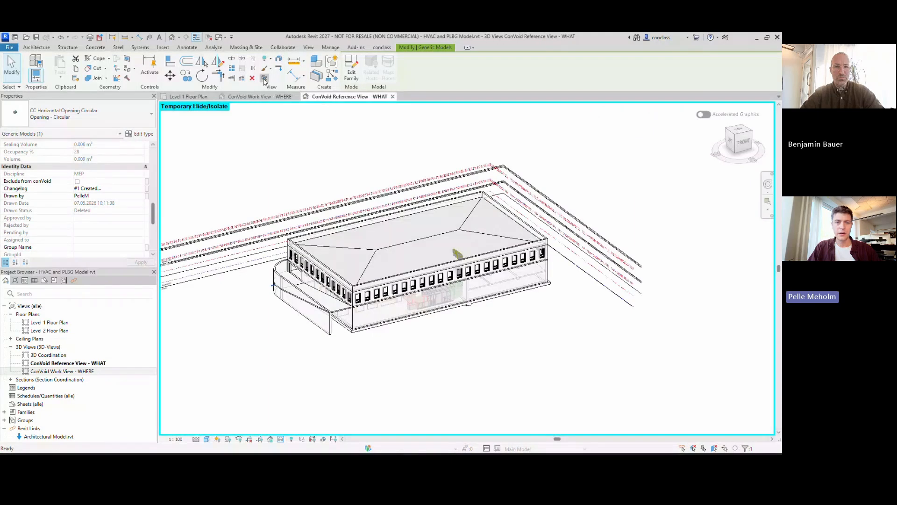
pyautogui.click(265, 79)
pyautogui.scroll(6, 444, 257)
pyautogui.moveTo(441, 252); pyautogui.dragTo(530, 234, button='middle')
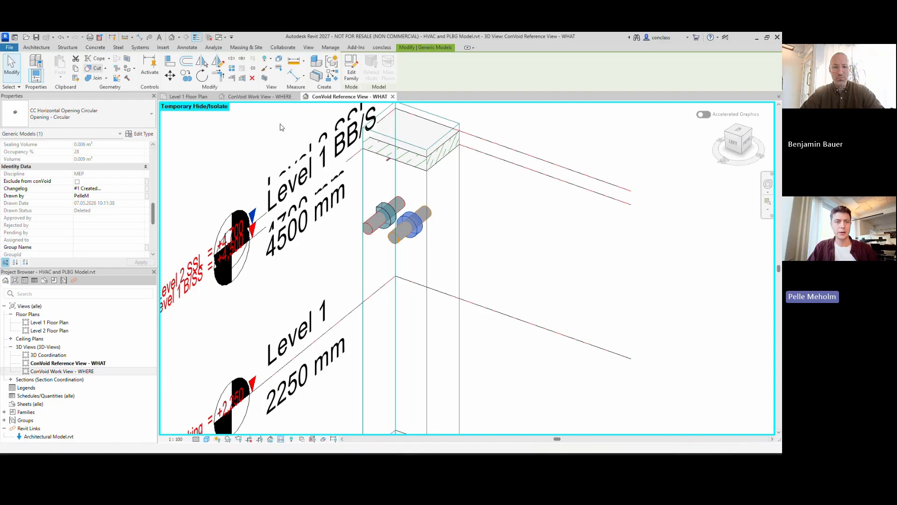
# Close the Level 1 Floor Plan view and tile the ConVoid WHAT and WHERE views side by side
pyautogui.click(213, 97)
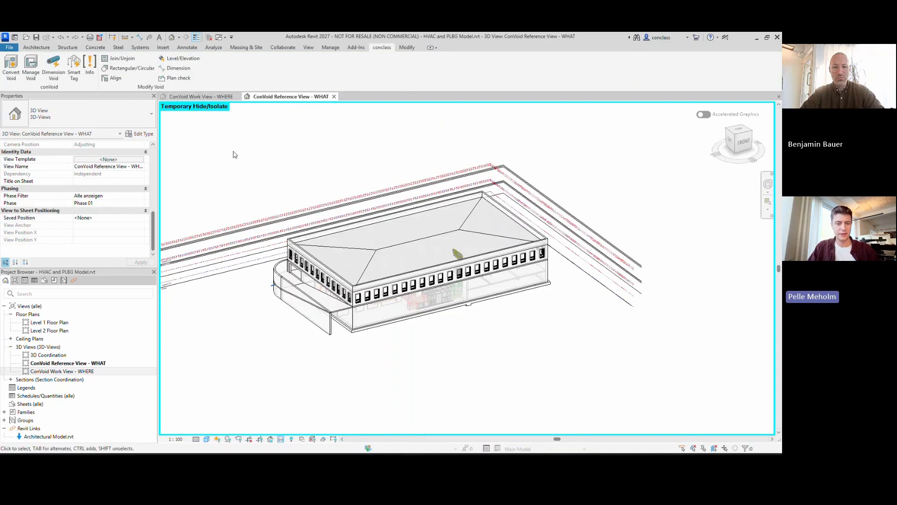
pyautogui.press('w')
pyautogui.press('t')
pyautogui.scroll(-3, 312, 197)
pyautogui.moveTo(312, 189); pyautogui.dragTo(257, 197, button='middle')
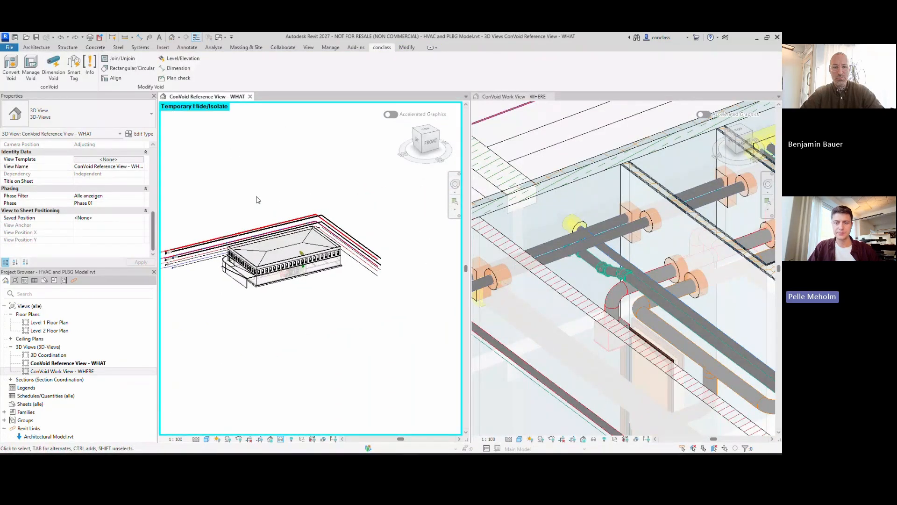
pyautogui.scroll(-5, 598, 220)
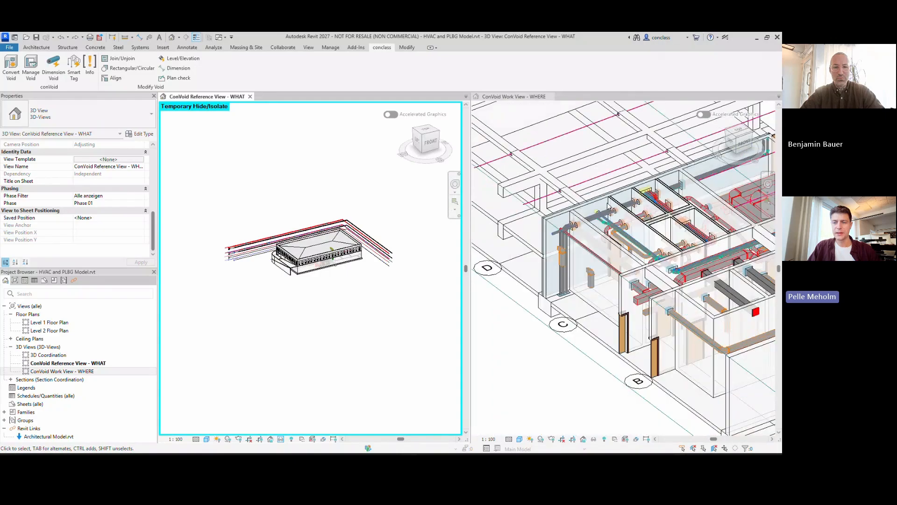
pyautogui.scroll(-5, 661, 210)
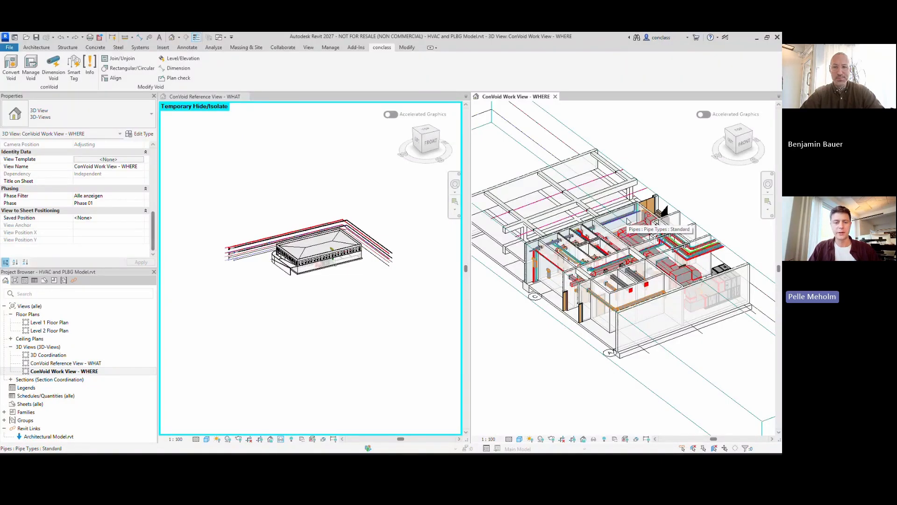
# Close ConVoid Reference View - WHAT, leaving only ConVoid Work View - WHERE open
pyautogui.click(224, 203)
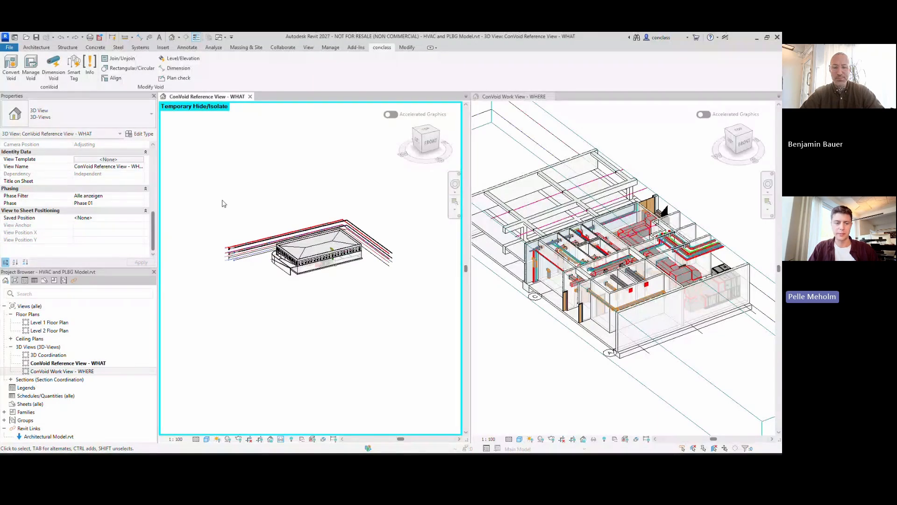
pyautogui.click(679, 159)
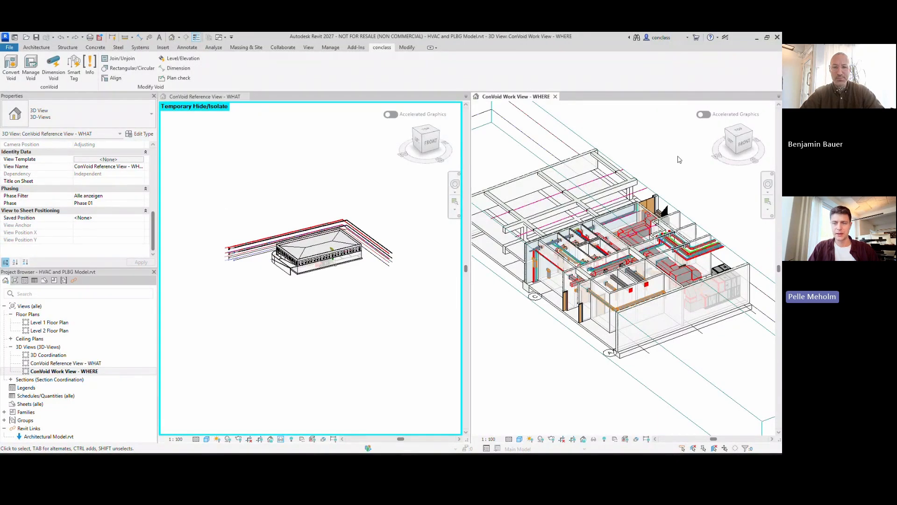
pyautogui.click(239, 98)
pyautogui.click(250, 97)
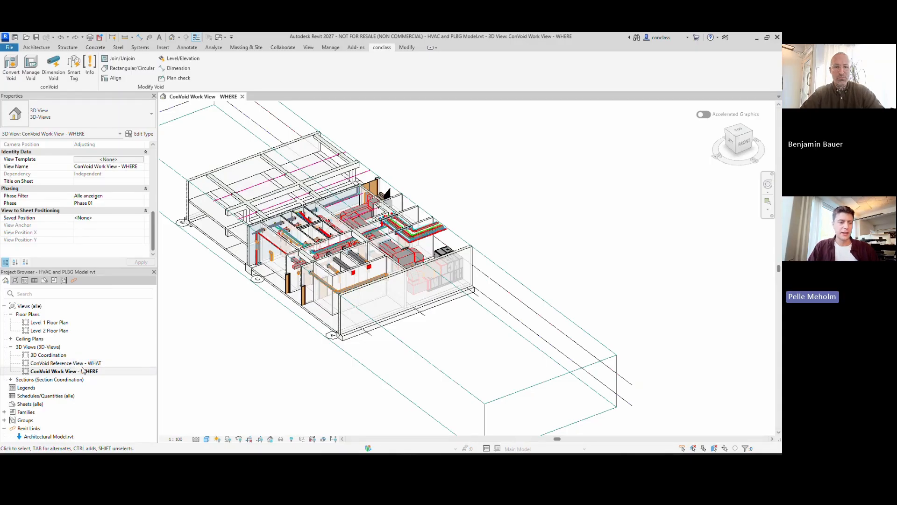
pyautogui.click(85, 364)
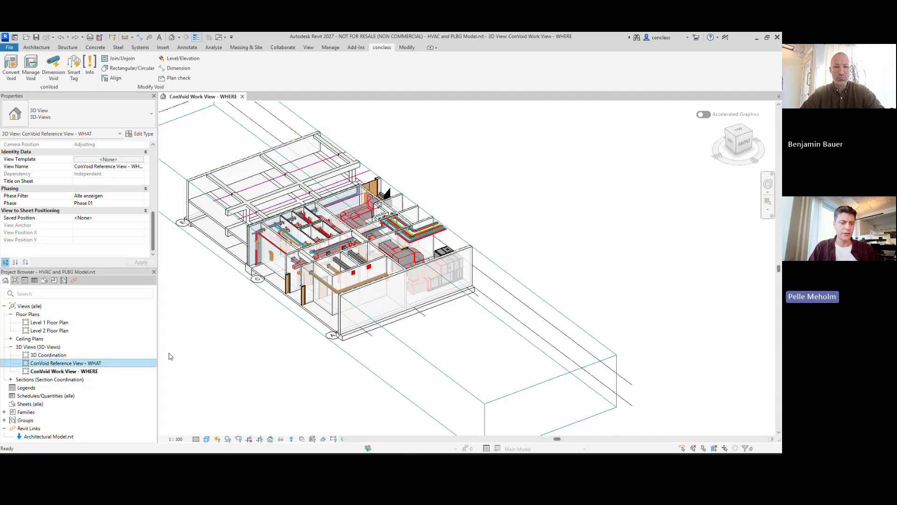
pyautogui.click(180, 350)
pyautogui.click(89, 364)
pyautogui.rightClick(89, 365)
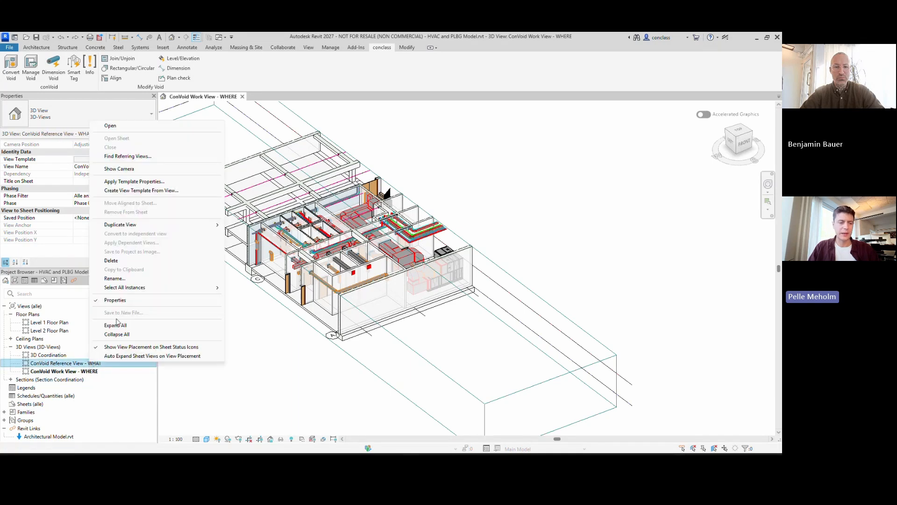
pyautogui.click(118, 282)
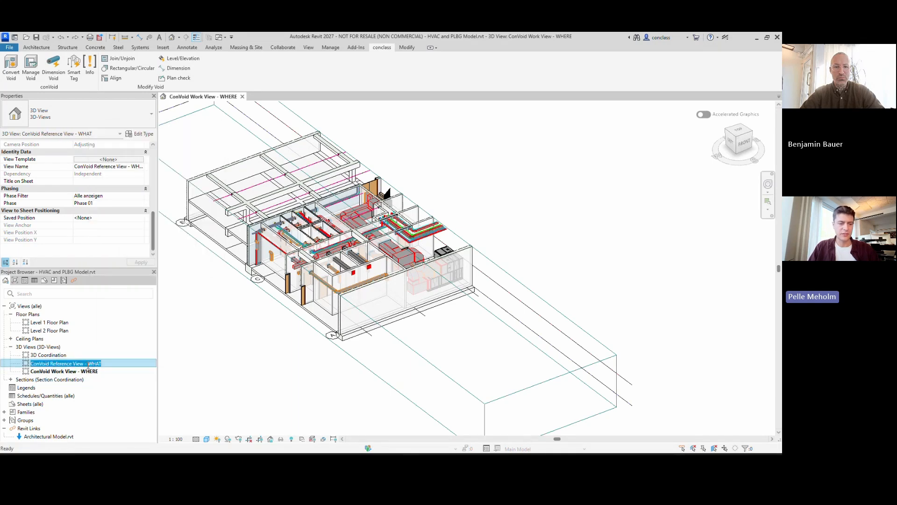
pyautogui.moveTo(89, 364); pyautogui.dragTo(110, 364)
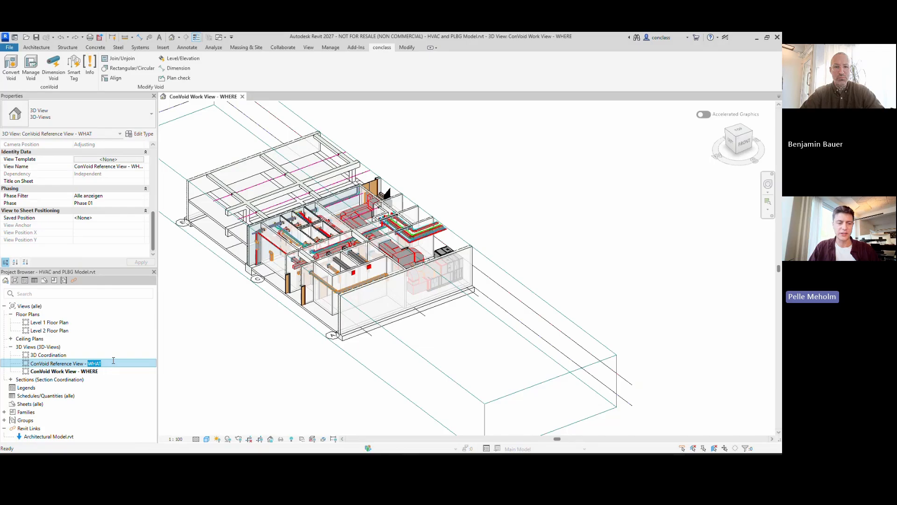
pyautogui.click(226, 368)
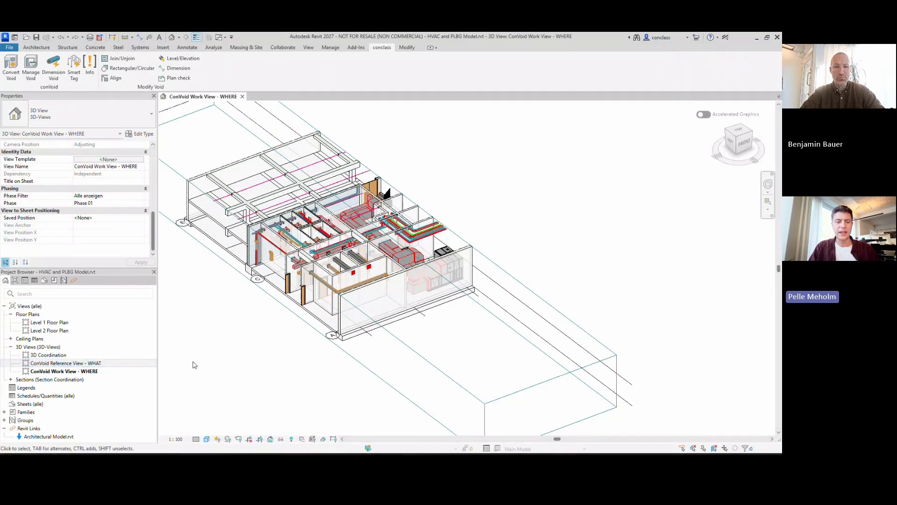
# Open ConVoid Reference View - WHAT and hide the Architectural Model.rvt link in its visibility settings
pyautogui.doubleClick(100, 363)
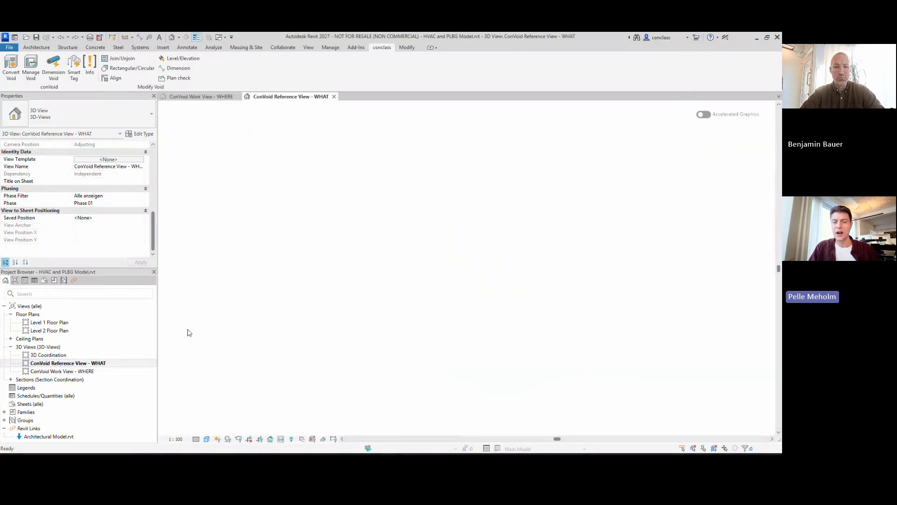
pyautogui.press('v')
pyautogui.press('g')
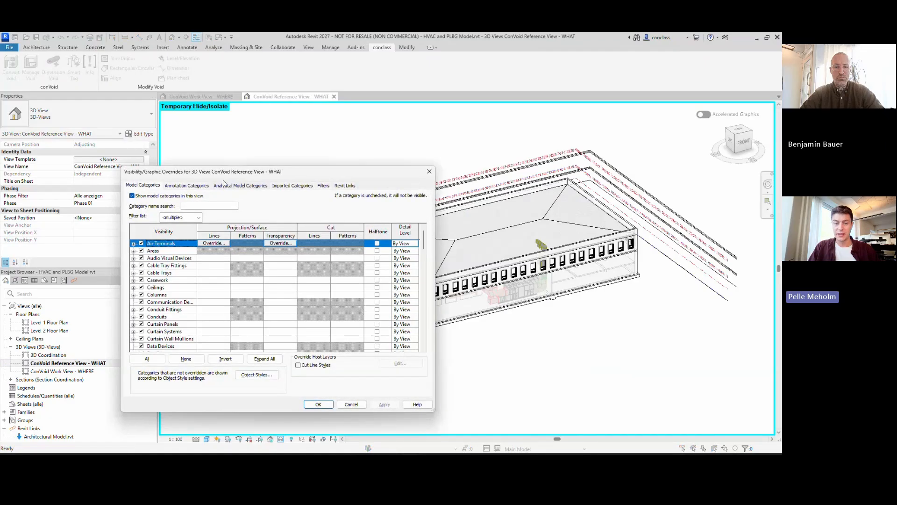
pyautogui.click(344, 186)
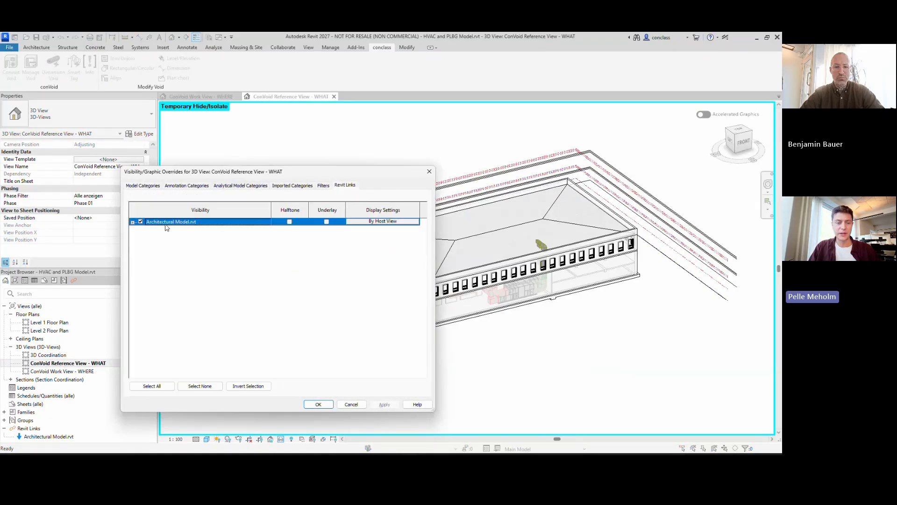
pyautogui.click(140, 222)
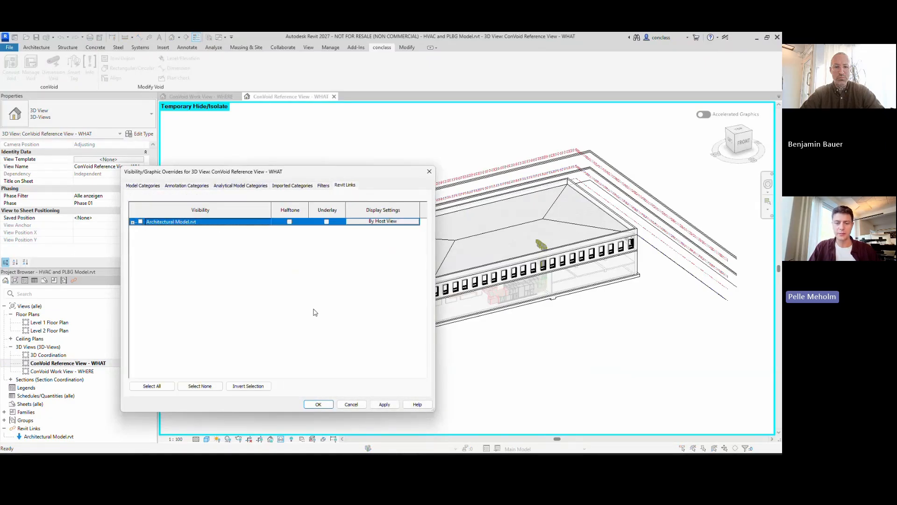
pyautogui.click(384, 405)
pyautogui.click(317, 404)
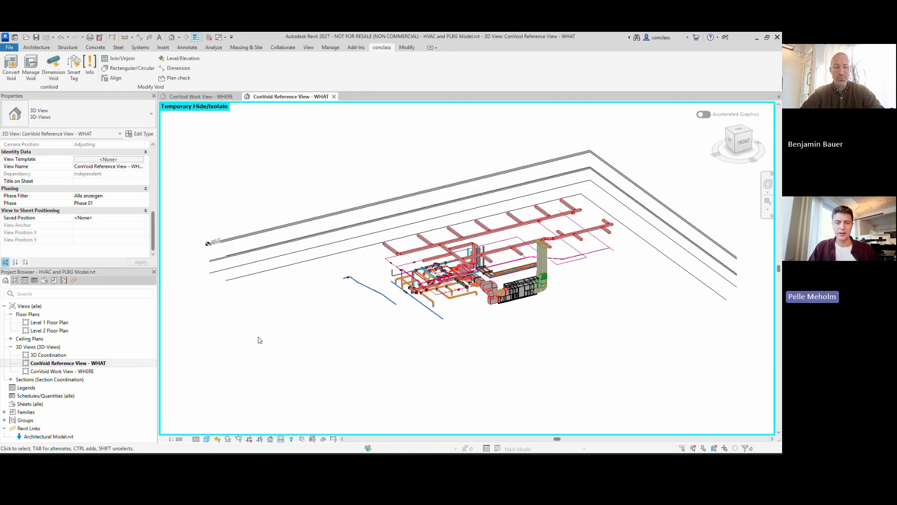
# Rerun the void conversion from ConVoid Work View - WHERE, close its summary, and minimise the browser window to return to Revit
pyautogui.doubleClick(81, 372)
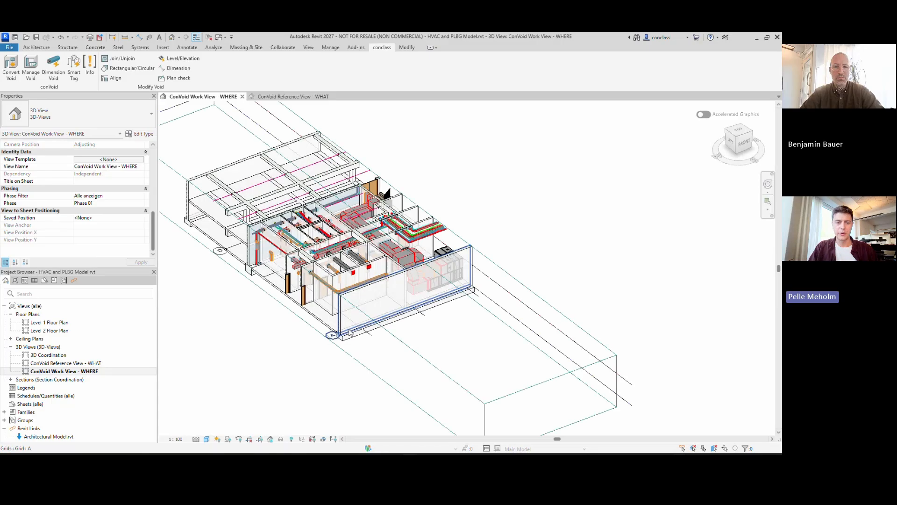
pyautogui.click(8, 62)
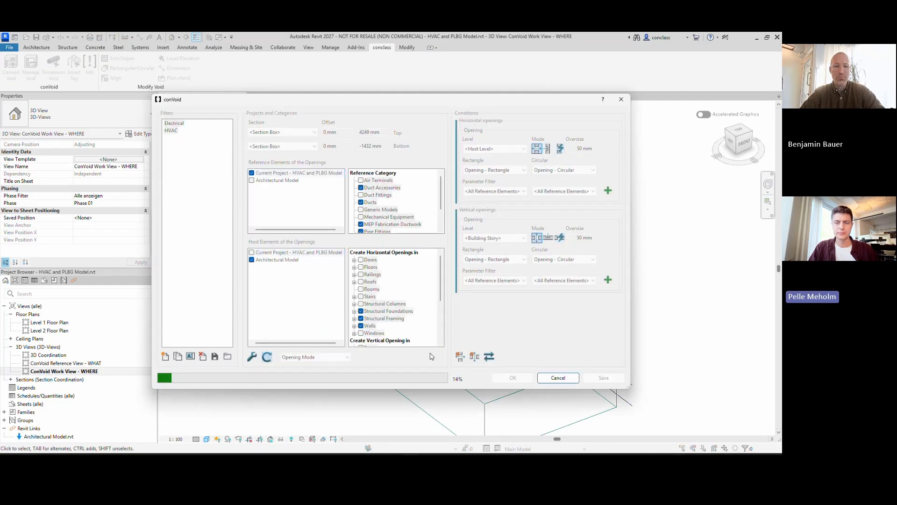
pyautogui.click(513, 378)
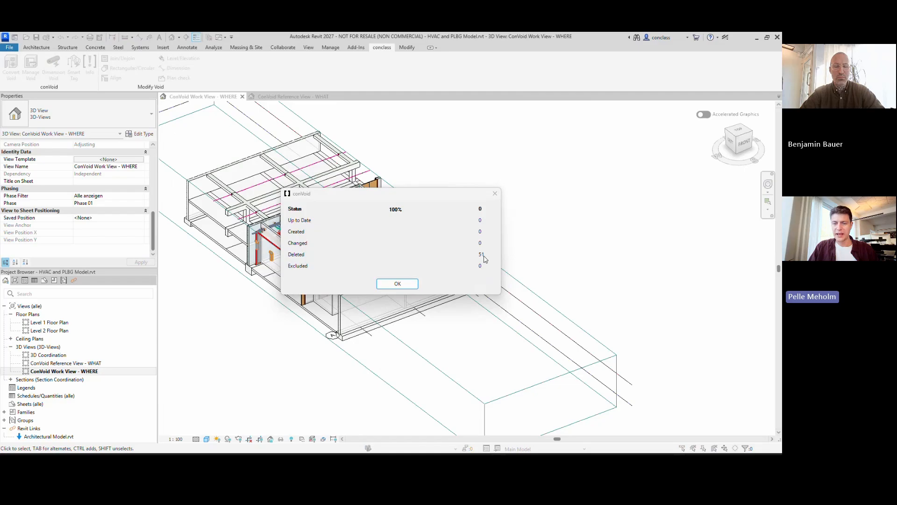
pyautogui.moveTo(412, 196); pyautogui.dragTo(527, 190)
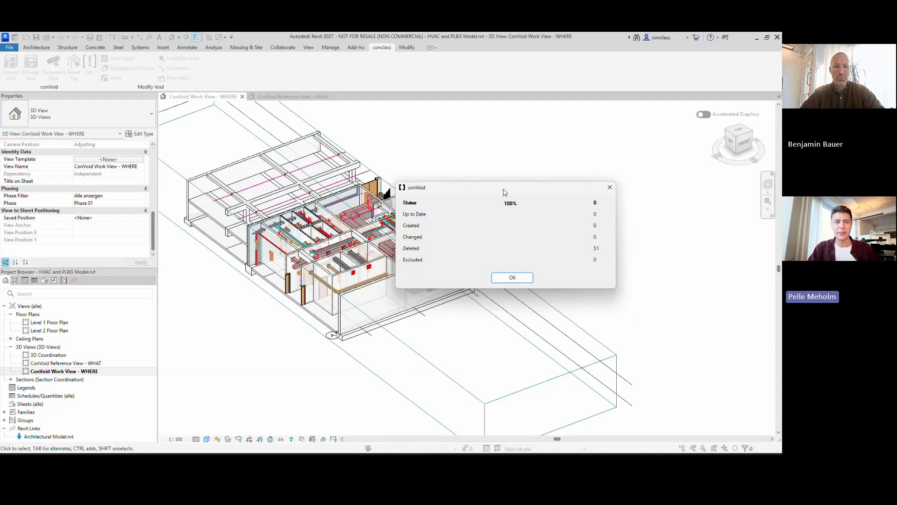
pyautogui.click(530, 283)
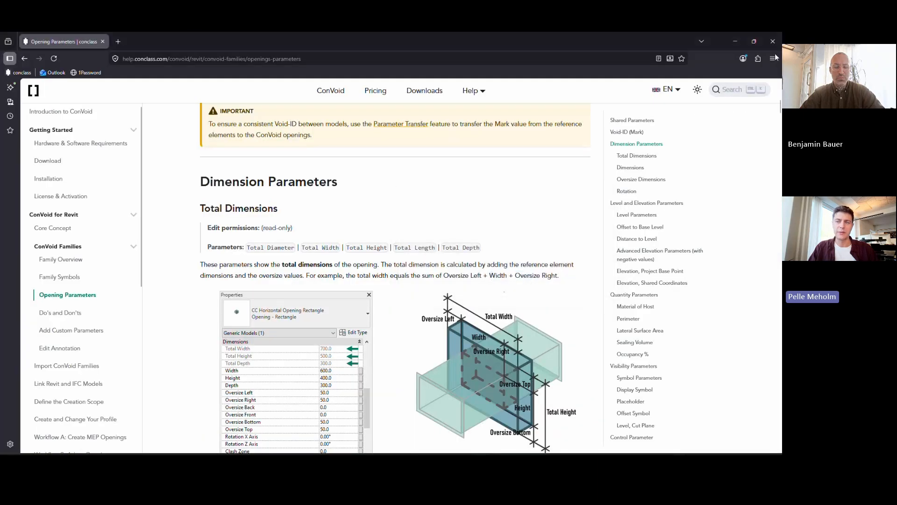
pyautogui.click(735, 41)
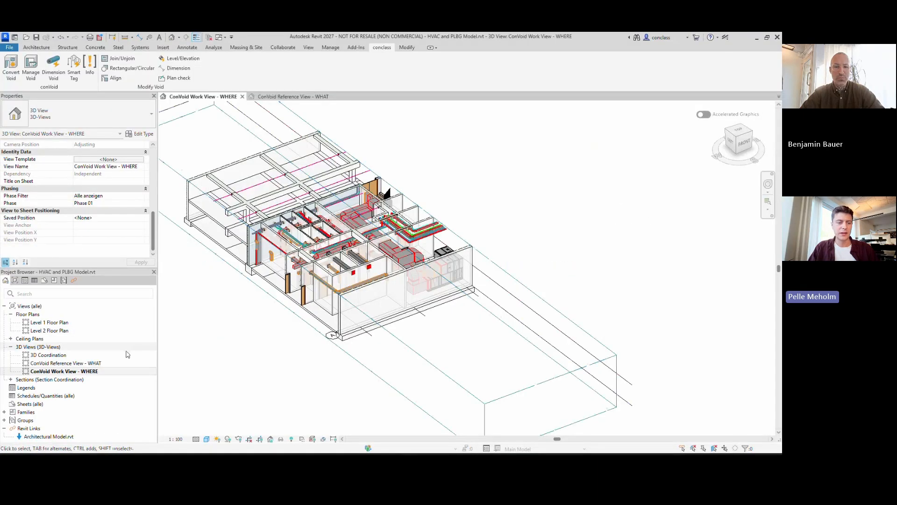
# Undo the last void placement together with the Visibility/Graphics change in the reference view
pyautogui.click(68, 37)
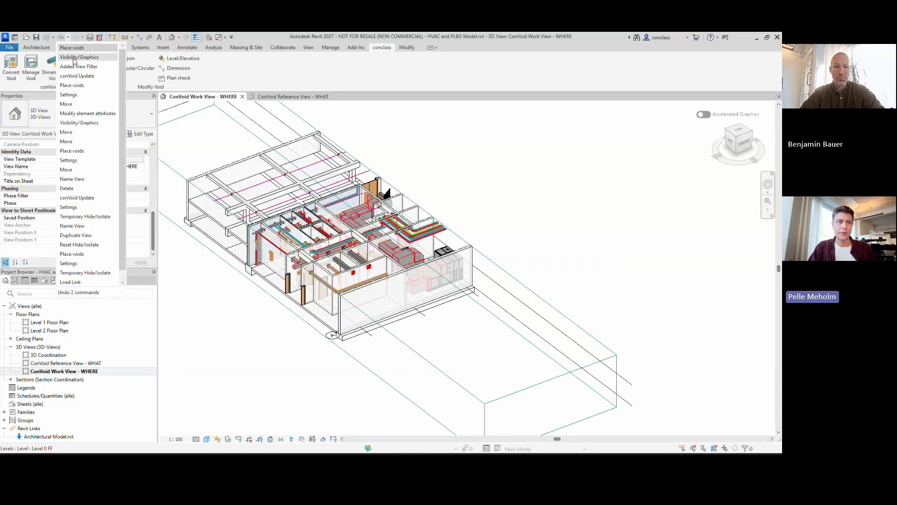
pyautogui.click(74, 58)
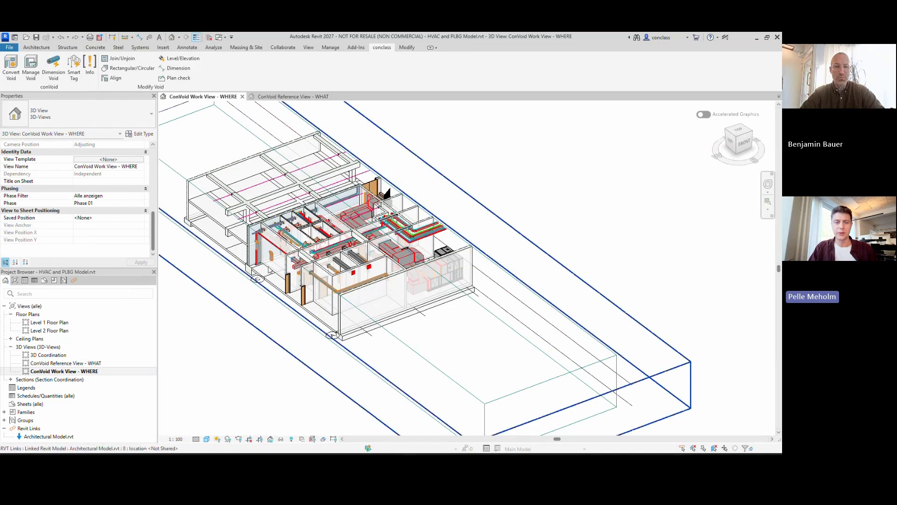
pyautogui.moveTo(302, 296); pyautogui.dragTo(322, 318, button='middle')
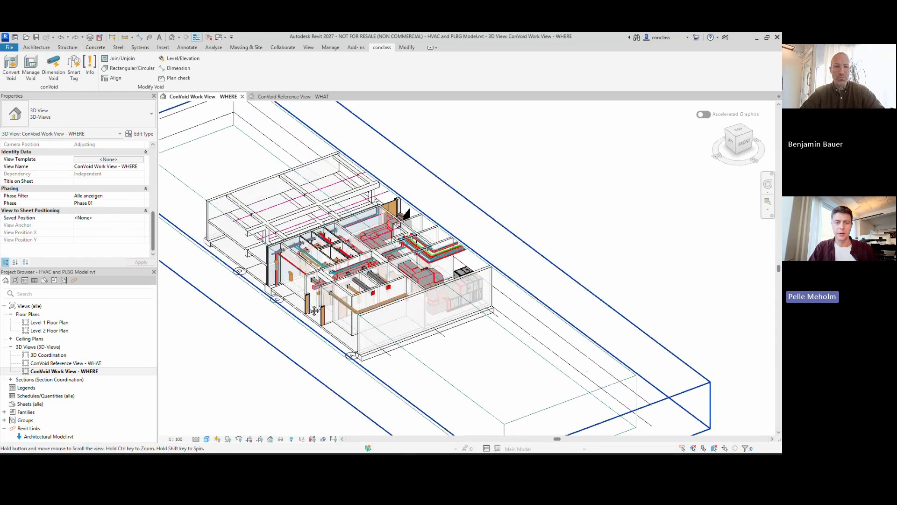
# Undo the added view filter, then open ConVoid Reference View - WHAT briefly and return to ConVoid Work View - WHERE
pyautogui.click(68, 37)
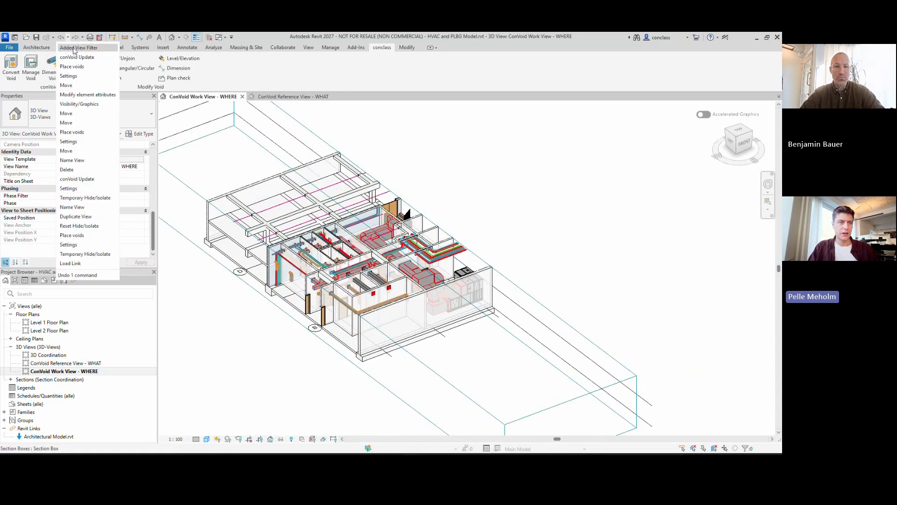
pyautogui.click(74, 48)
pyautogui.doubleClick(52, 363)
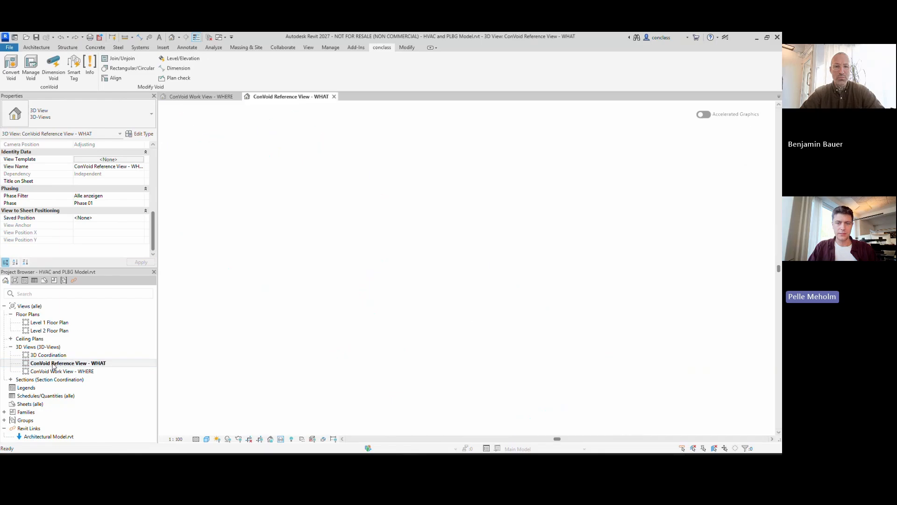
pyautogui.doubleClick(53, 371)
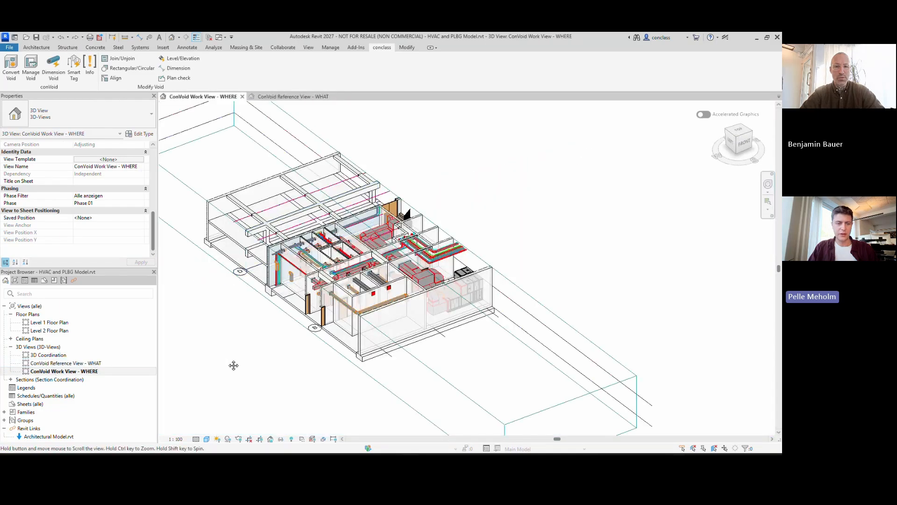
pyautogui.moveTo(233, 365); pyautogui.dragTo(309, 358, button='middle')
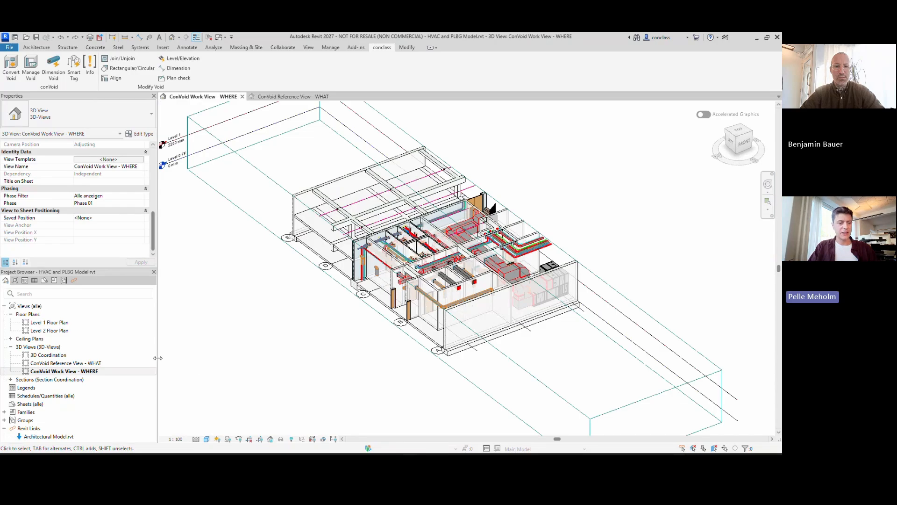
# Open the Level 1 Floor Plan at the pipes and ducts around the air handling units
pyautogui.click(61, 322)
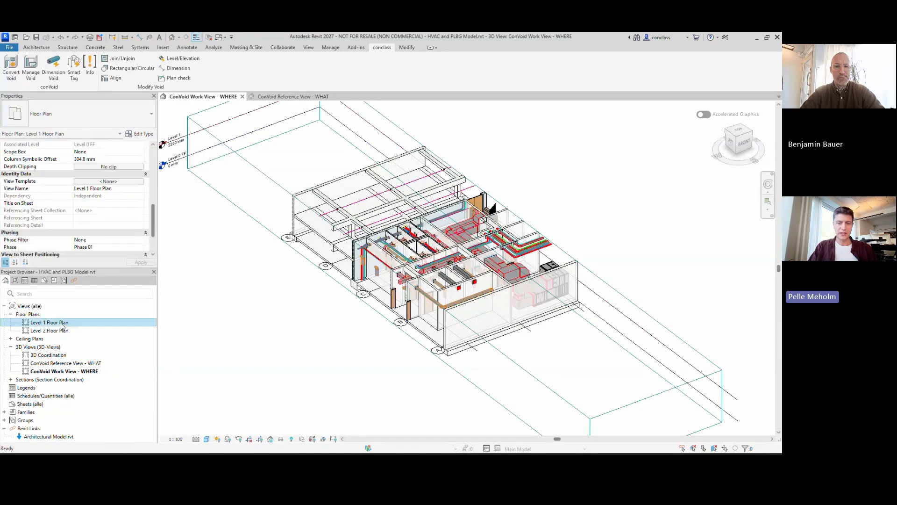
pyautogui.doubleClick(63, 324)
pyautogui.scroll(3, 667, 313)
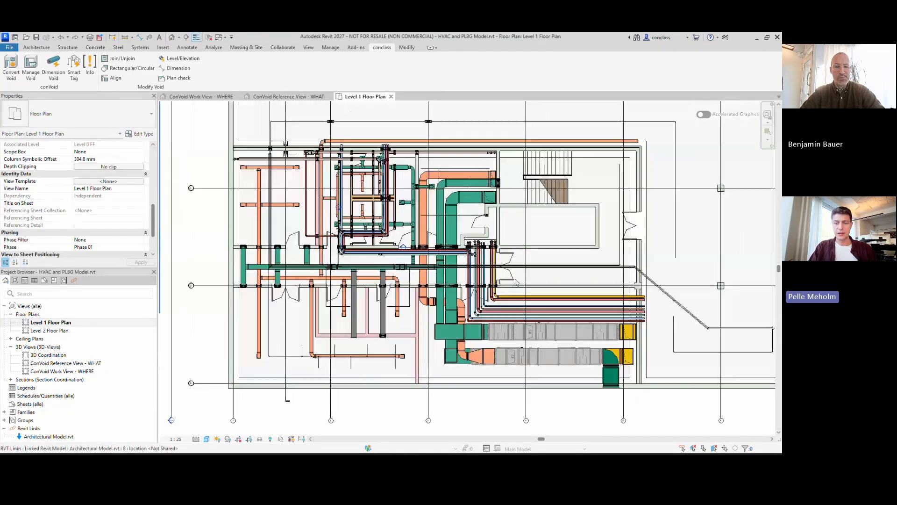
pyautogui.scroll(2, 667, 313)
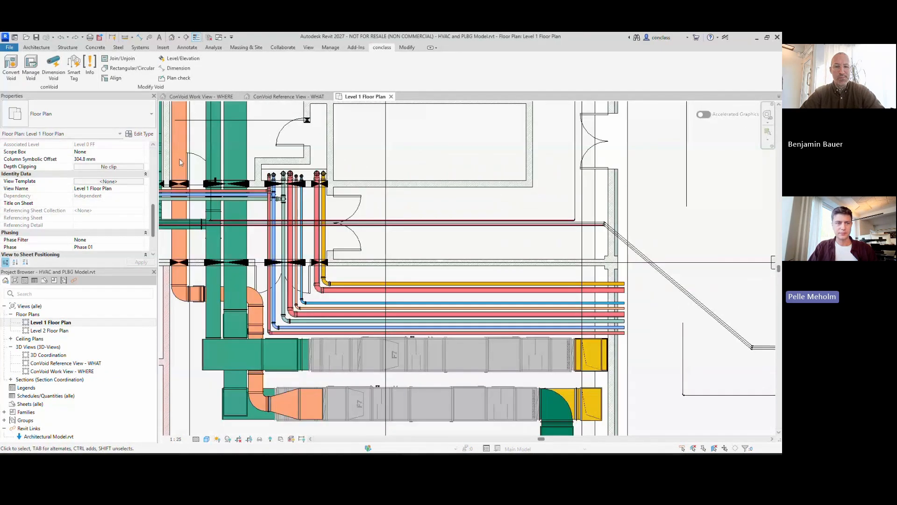
# Convert voids with the HVAC filter and the upper section limit set to 8.100 Level 3 FF, and close the summary
pyautogui.click(6, 75)
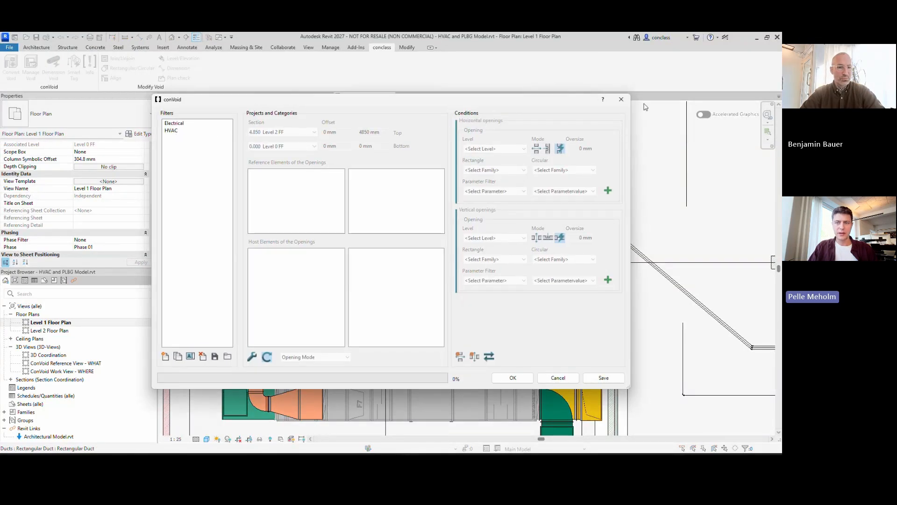
pyautogui.click(171, 130)
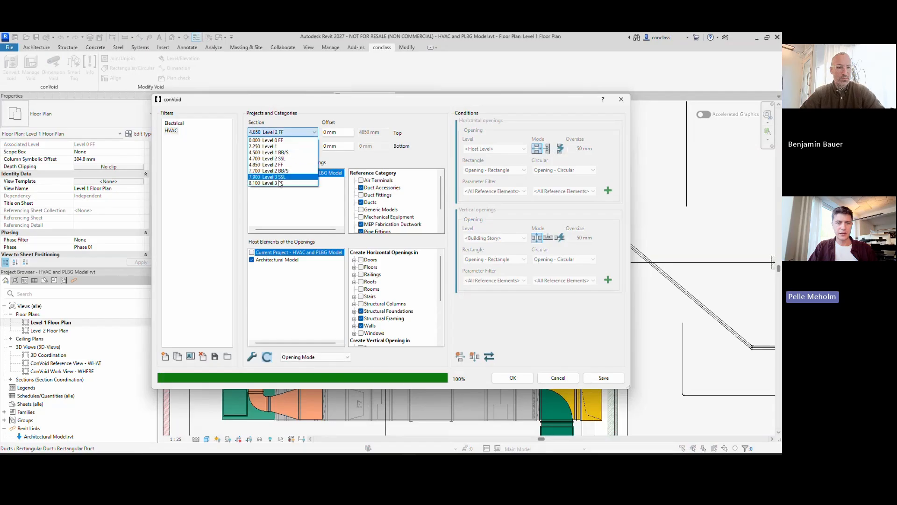
pyautogui.click(267, 357)
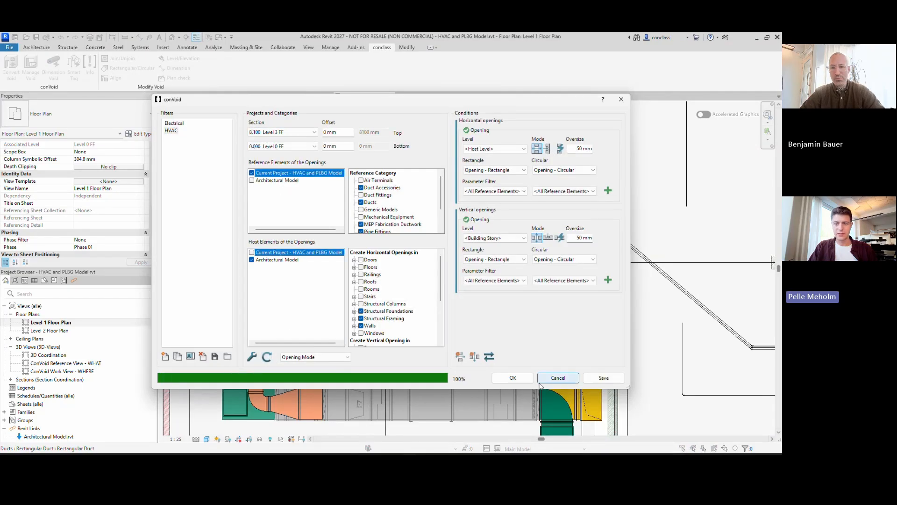
pyautogui.click(513, 378)
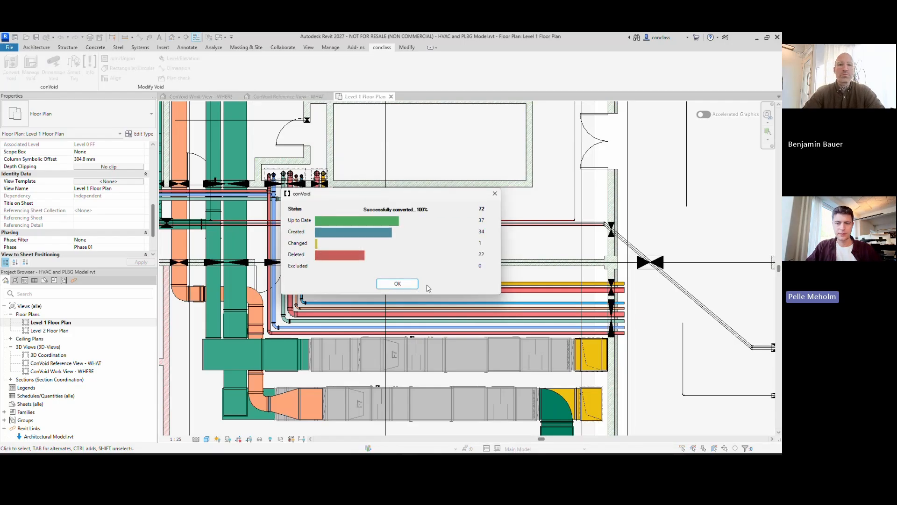
pyautogui.click(405, 283)
# Align the edge of the outer-wall opening around the yellow and red pipes with the face of the adjacent concrete column
pyautogui.scroll(2, 640, 295)
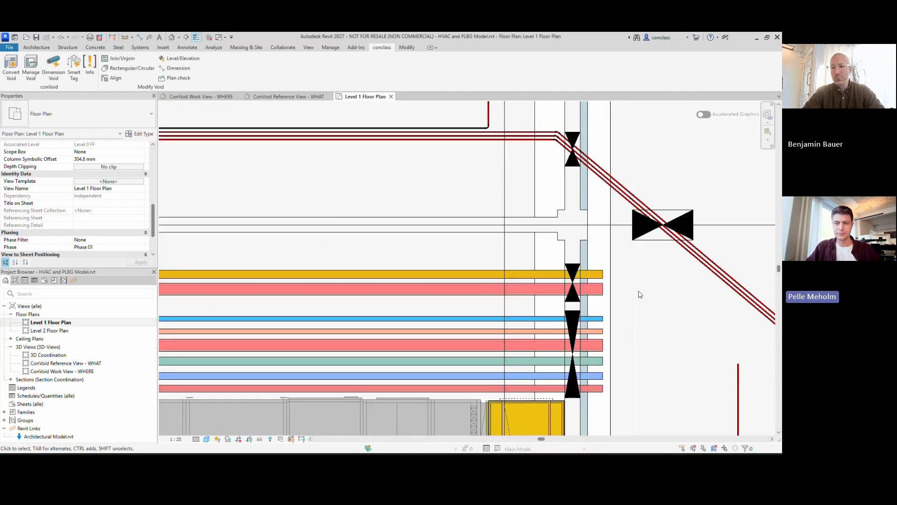
pyautogui.scroll(2, 559, 314)
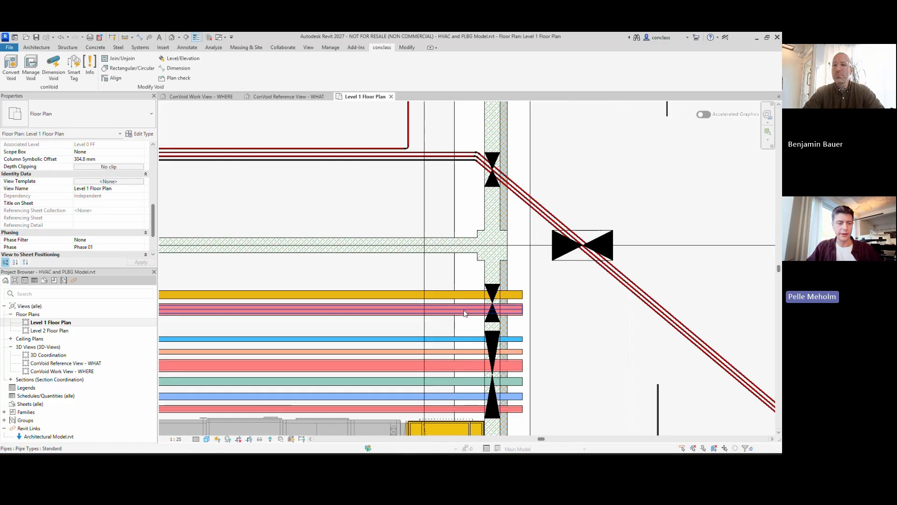
pyautogui.scroll(2, 467, 304)
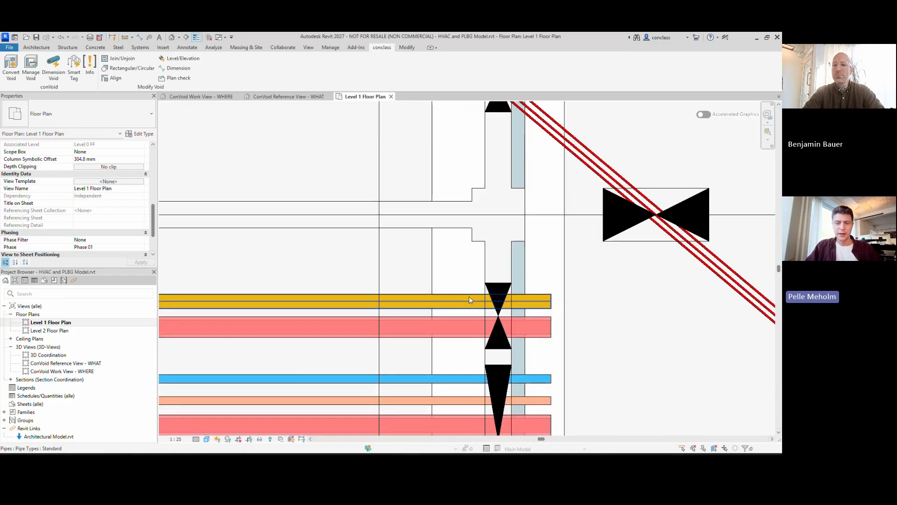
pyautogui.scroll(2, 466, 304)
pyautogui.scroll(-1, 433, 325)
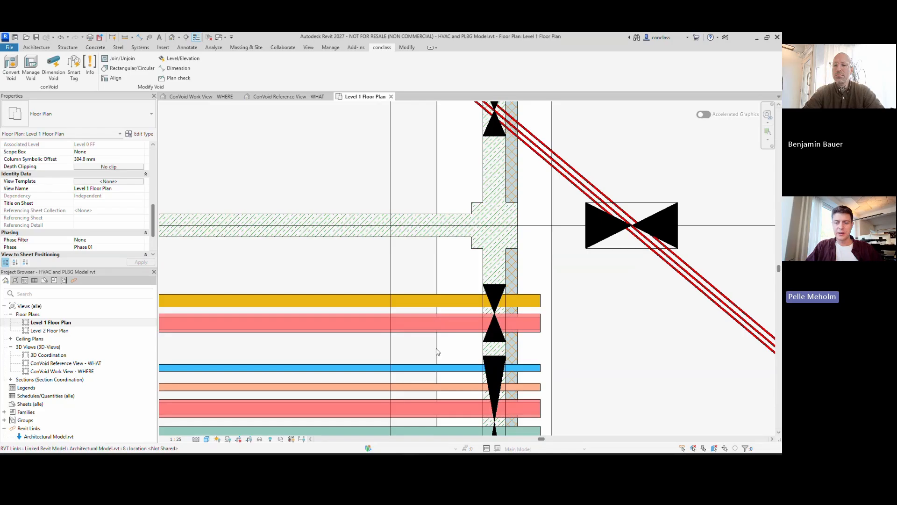
pyautogui.moveTo(449, 366); pyautogui.dragTo(457, 320, button='middle')
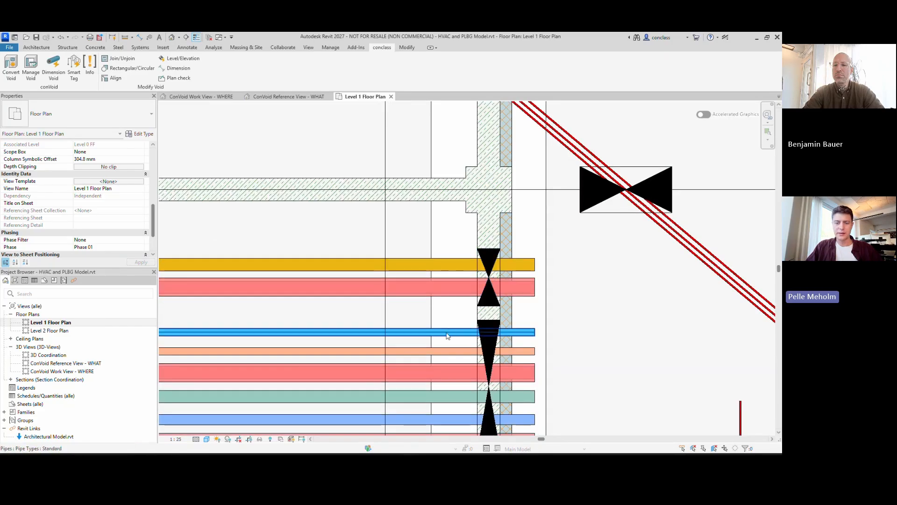
pyautogui.moveTo(448, 335); pyautogui.dragTo(440, 301, button='middle')
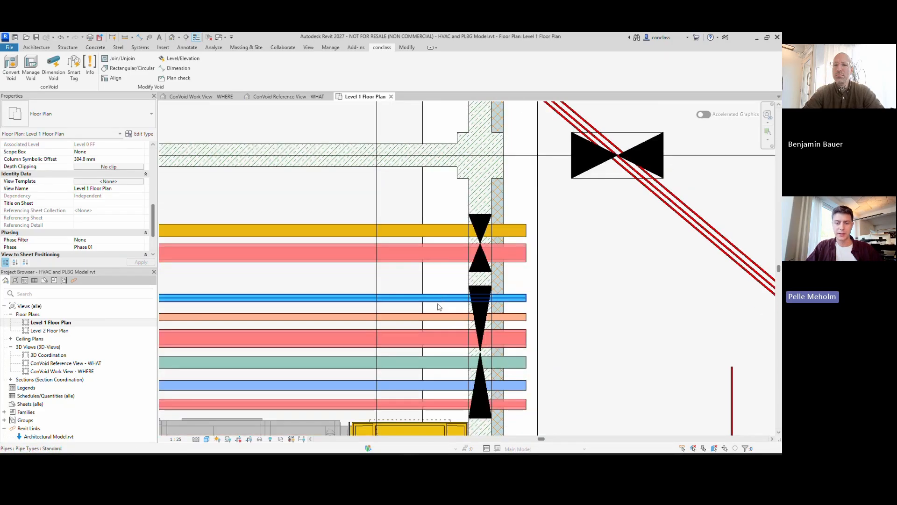
pyautogui.click(478, 265)
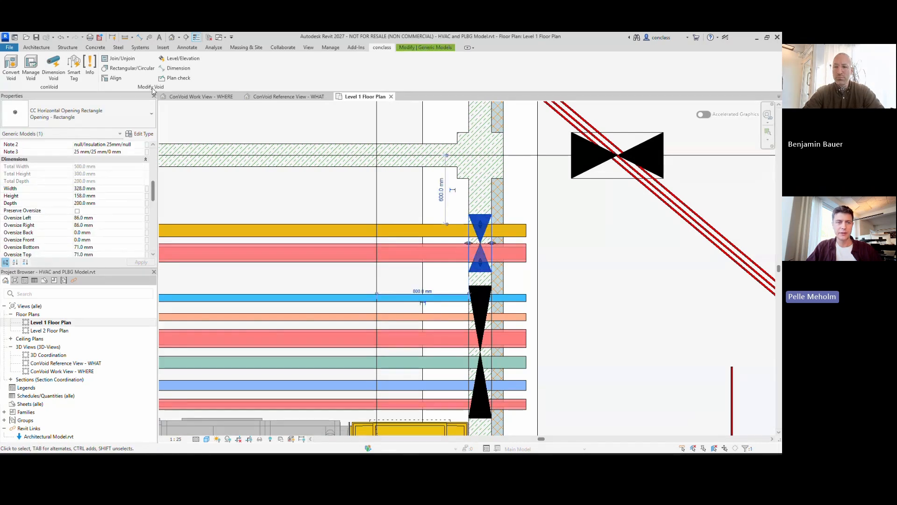
pyautogui.click(115, 78)
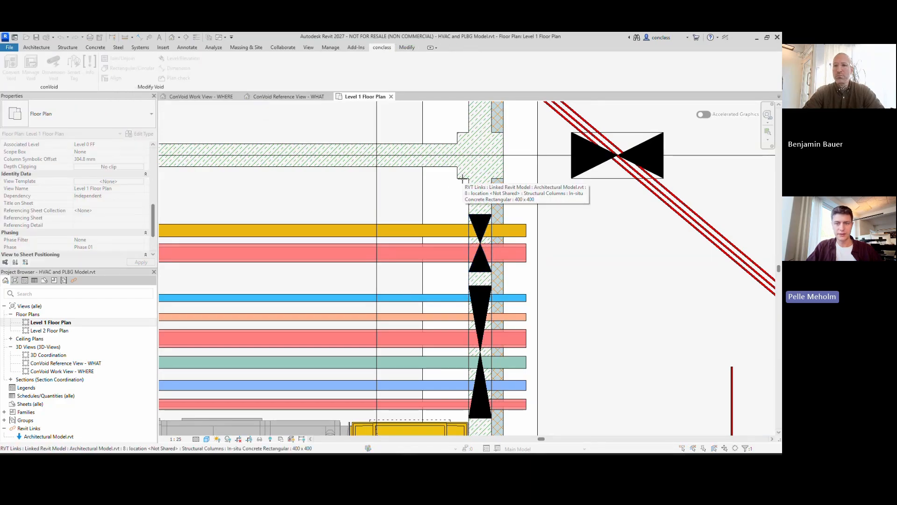
pyautogui.scroll(-3, 466, 203)
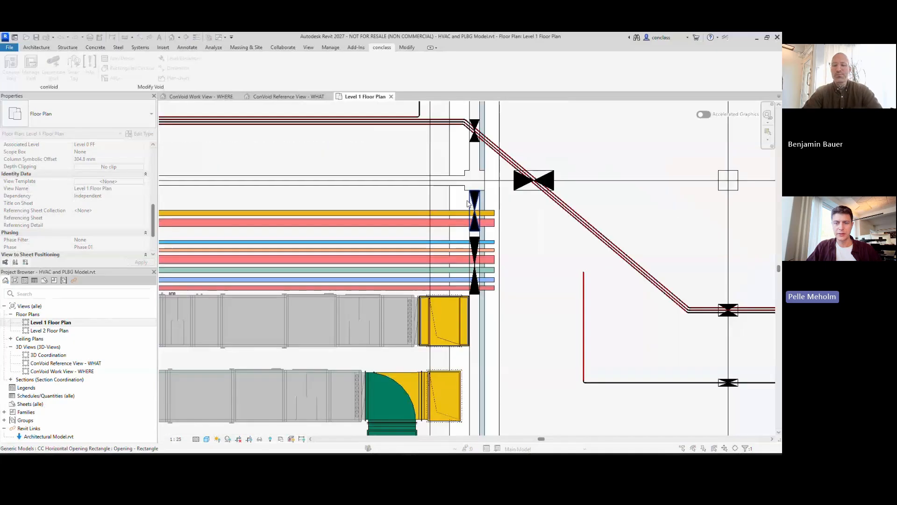
# Align the vertical opening around the red and yellow risers with the adjacent shaft wall face
pyautogui.moveTo(399, 211); pyautogui.dragTo(747, 333, button='middle')
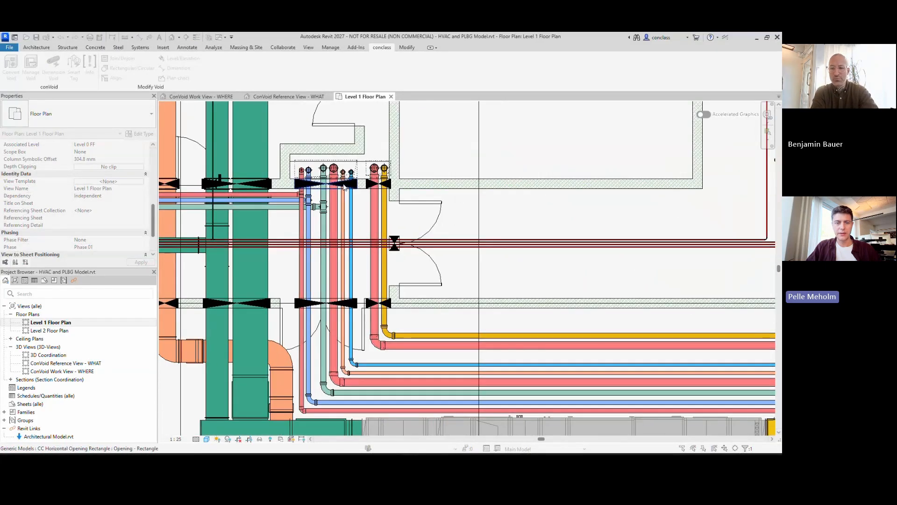
pyautogui.scroll(5, 345, 187)
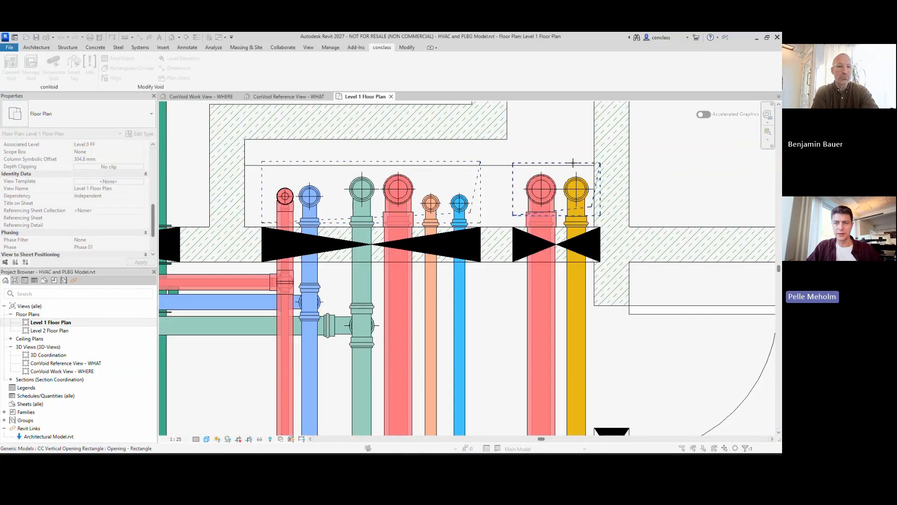
pyautogui.click(573, 163)
pyautogui.click(594, 158)
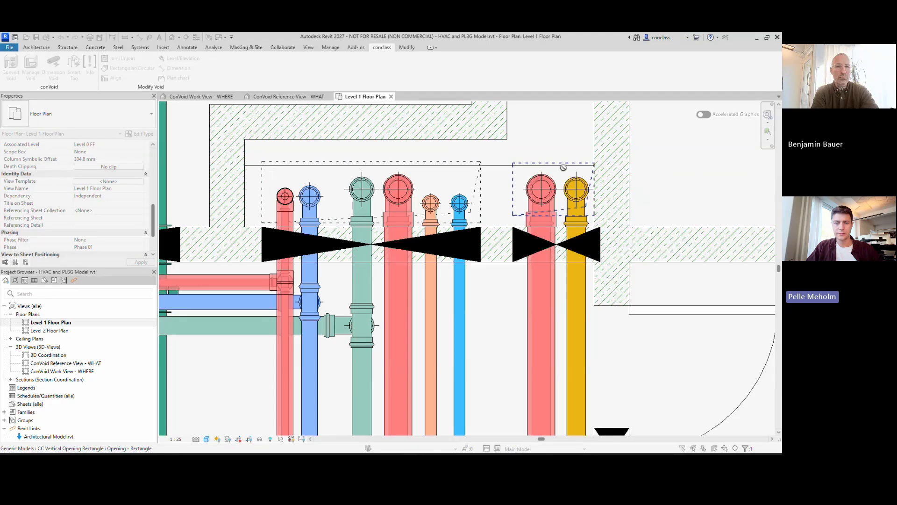
# Align the vertical opening around the six risers with the shaft's back and side wall faces, and end the alignment
pyautogui.click(303, 139)
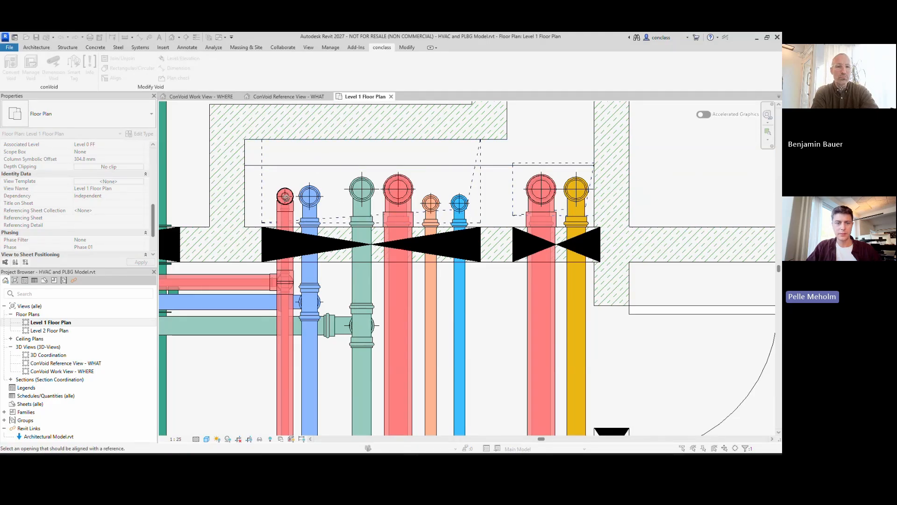
pyautogui.click(263, 201)
pyautogui.click(245, 201)
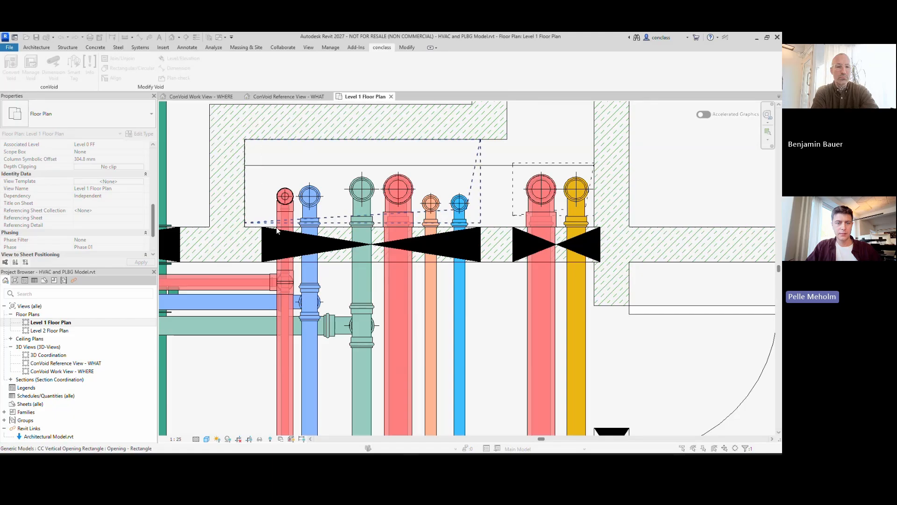
pyautogui.press('Escape')
pyautogui.press('Escape')
# Join the two horizontal openings in the wall below the pipe shaft into one opening
pyautogui.click(291, 248)
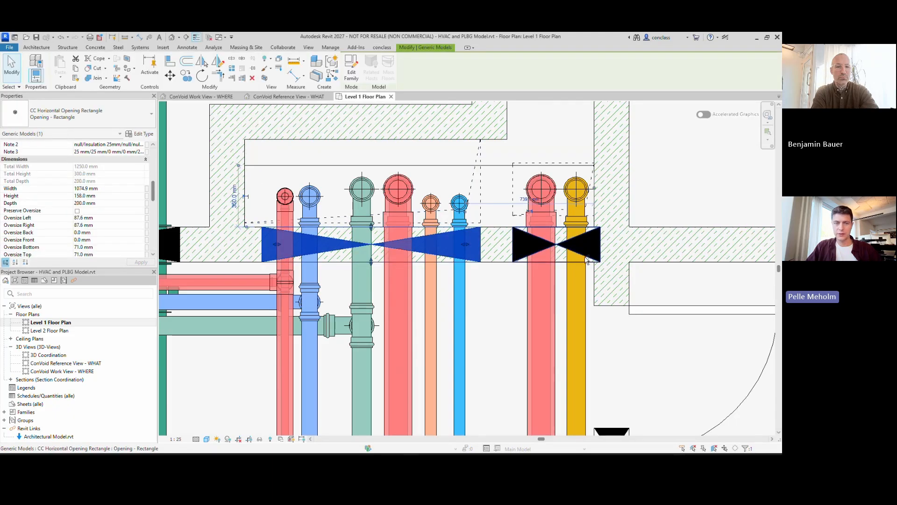
pyautogui.keyDown('ctrl'); pyautogui.click(587, 260); pyautogui.keyUp('ctrl')
pyautogui.click(382, 48)
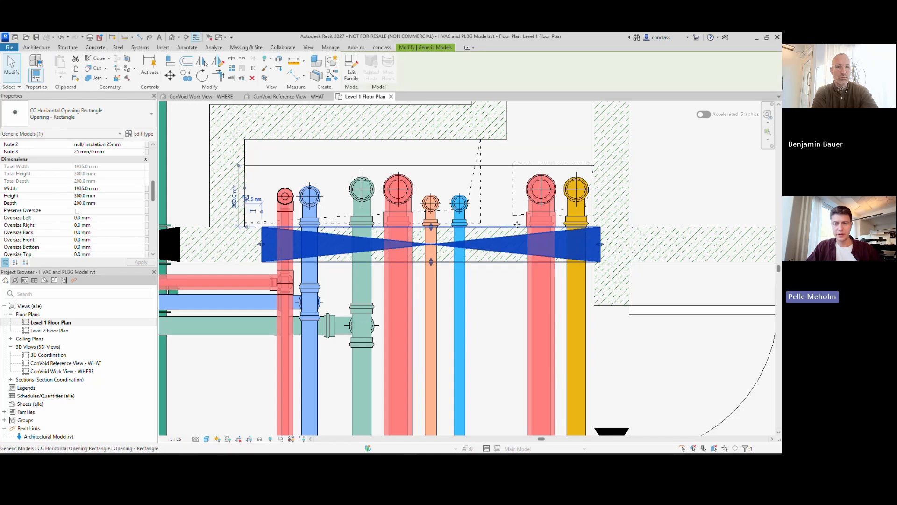
pyautogui.click(529, 268)
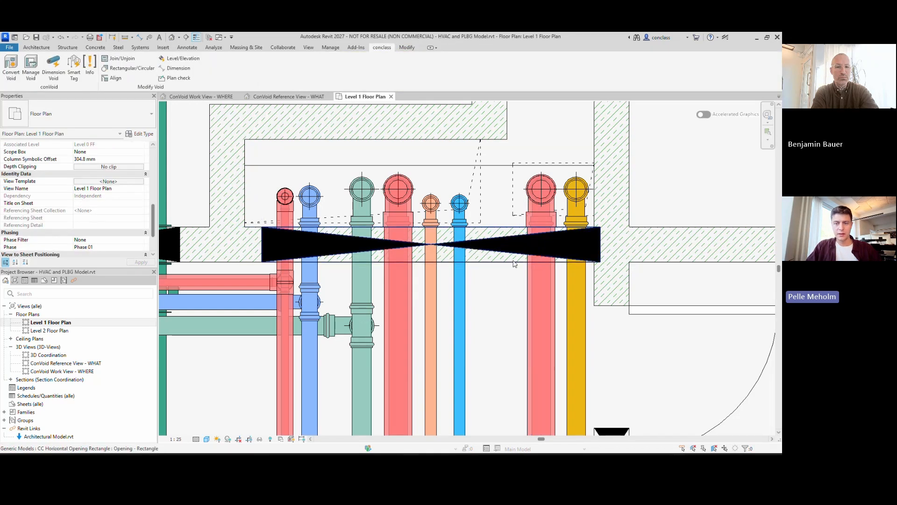
pyautogui.click(537, 260)
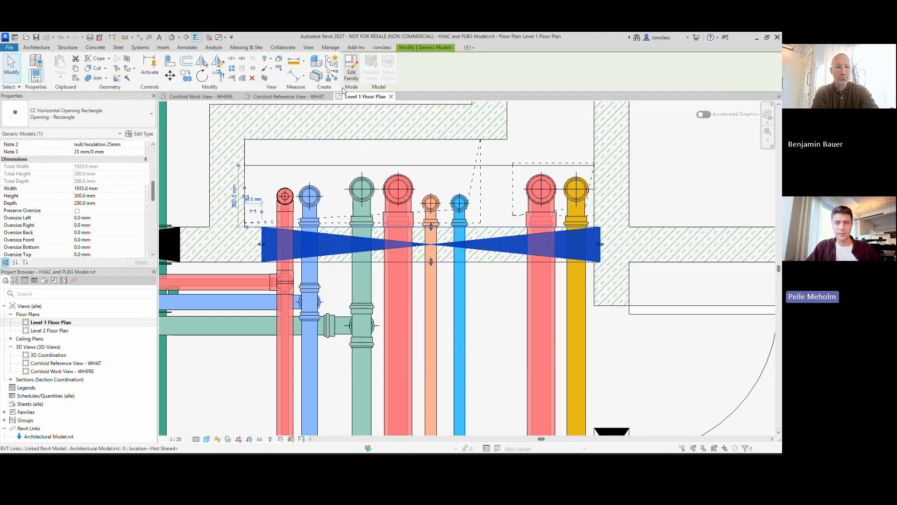
pyautogui.press('Escape')
# Inspect the oversize values of the aligned outer-wall opening around the yellow and red pipes
pyautogui.scroll(-4, 427, 295)
pyautogui.scroll(-2, 427, 296)
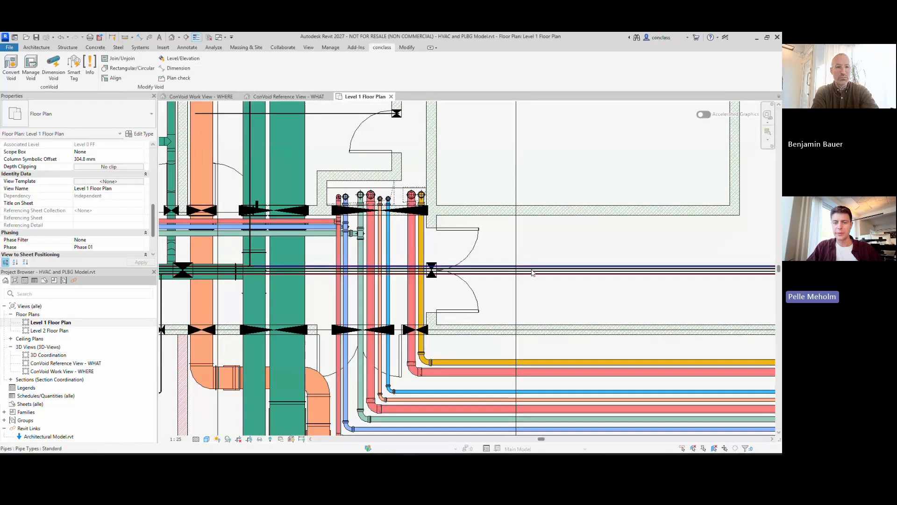
pyautogui.moveTo(627, 269); pyautogui.dragTo(314, 235, button='middle')
pyautogui.scroll(4, 613, 356)
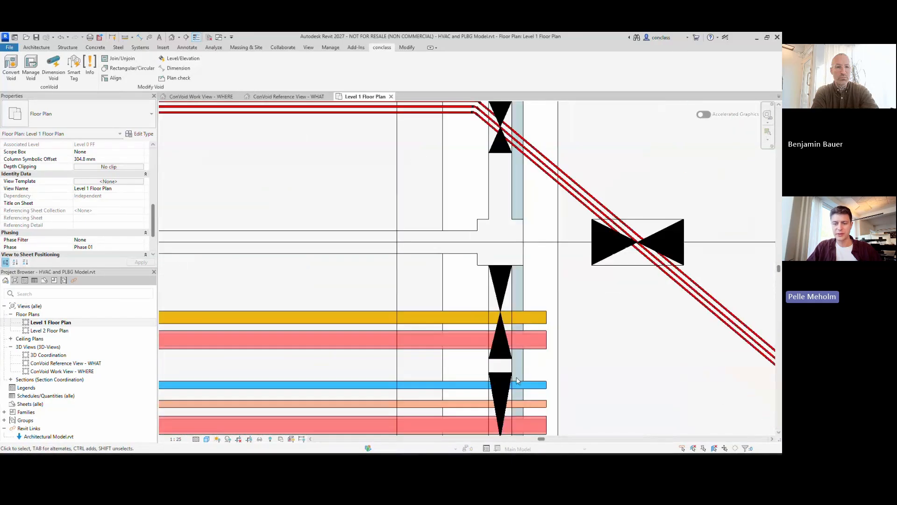
pyautogui.click(480, 300)
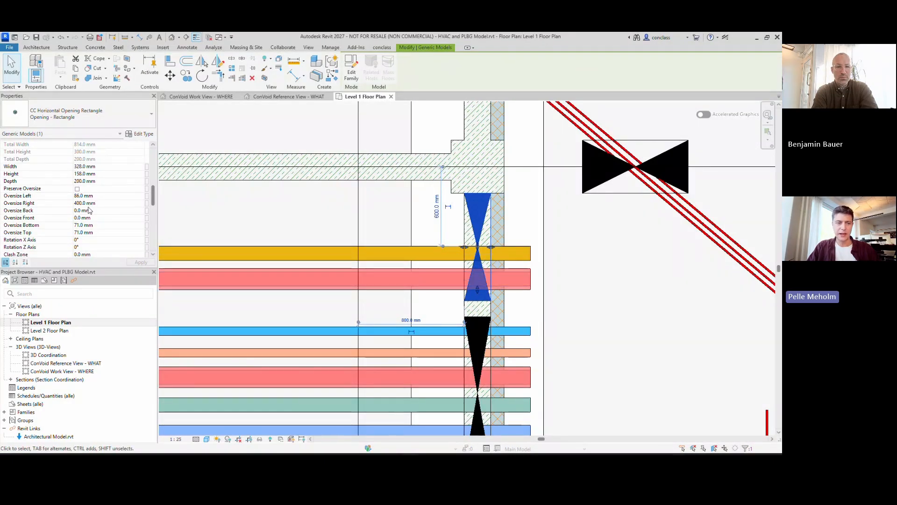
# Isolate the horizontal opening around the narrow orange duct, beside the grey duct's opening, in a 3D selection-box view and orbit to its front
pyautogui.scroll(-2, 237, 202)
pyautogui.moveTo(237, 203); pyautogui.dragTo(593, 281, button='middle')
pyautogui.scroll(-1, 523, 268)
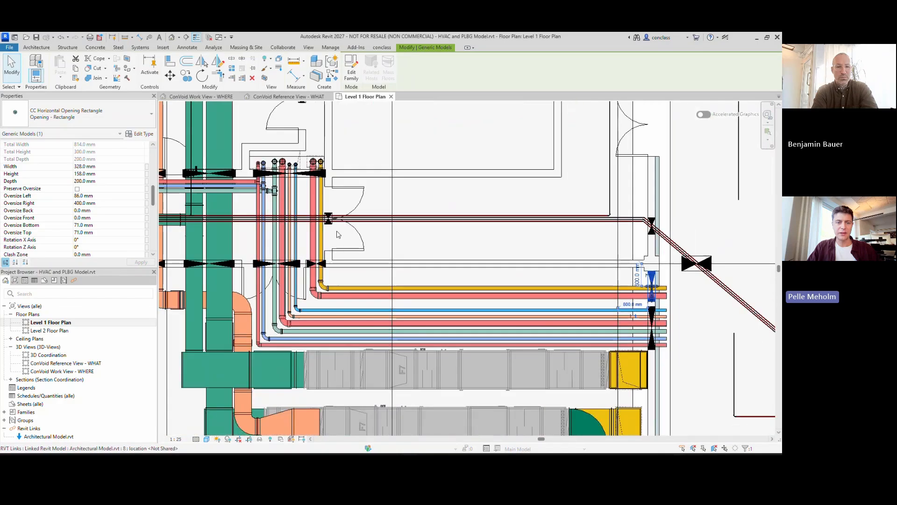
pyautogui.moveTo(405, 249); pyautogui.dragTo(514, 272, button='middle')
pyautogui.scroll(3, 215, 196)
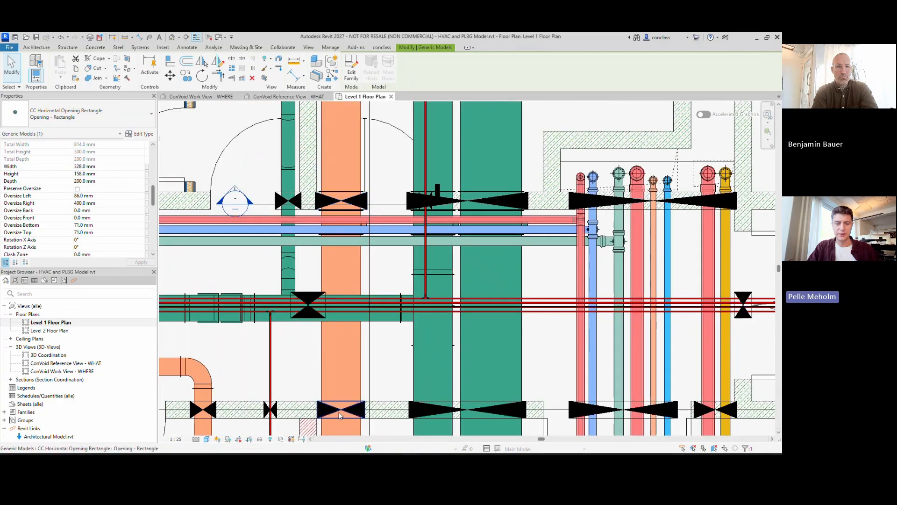
pyautogui.moveTo(327, 382); pyautogui.dragTo(523, 293, button='middle')
pyautogui.click(399, 322)
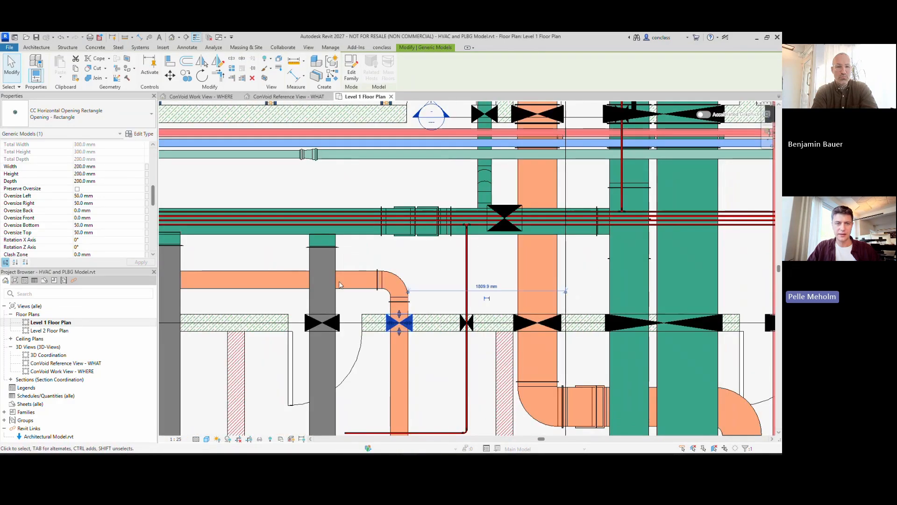
pyautogui.click(265, 77)
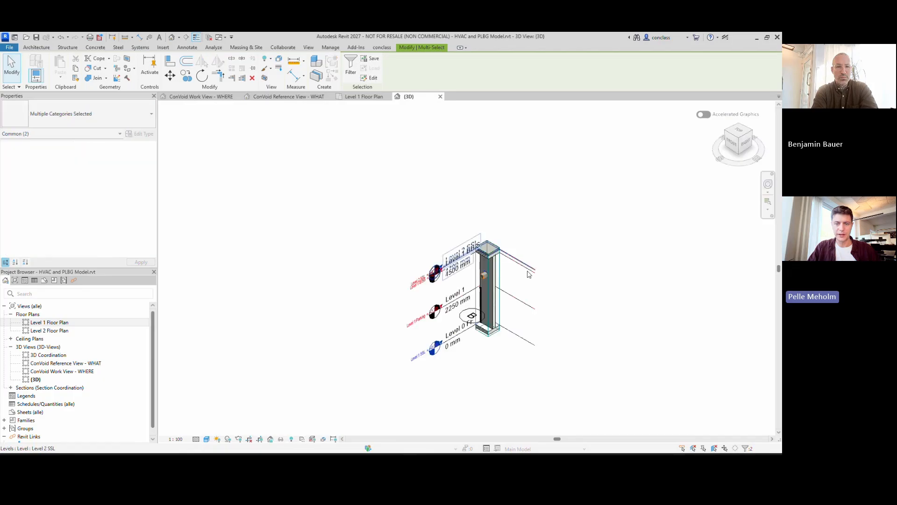
pyautogui.scroll(4, 489, 261)
pyautogui.keyDown('shift'); pyautogui.moveTo(409, 292); pyautogui.dragTo(489, 254, button='middle'); pyautogui.keyUp('shift')
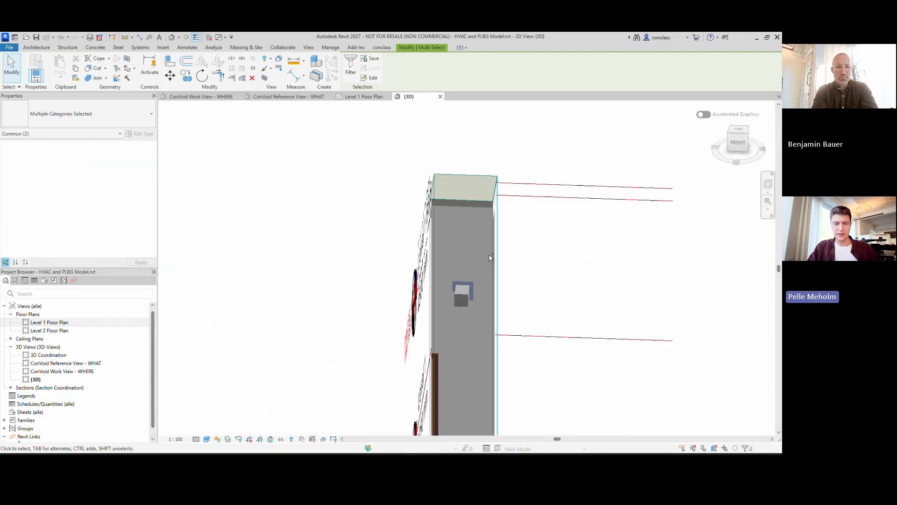
# Set the duct opening's left, right, bottom and top oversize values to 0 mm and apply them
pyautogui.scroll(2, 473, 285)
pyautogui.click(473, 286)
pyautogui.keyDown('shift'); pyautogui.moveTo(473, 285); pyautogui.dragTo(495, 273, button='middle'); pyautogui.keyUp('shift')
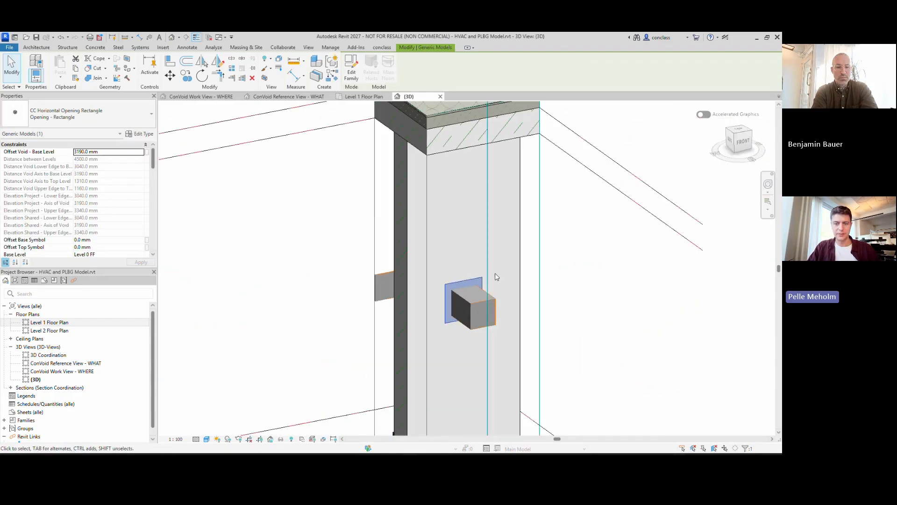
pyautogui.scroll(3, 495, 273)
pyautogui.scroll(-3, 110, 215)
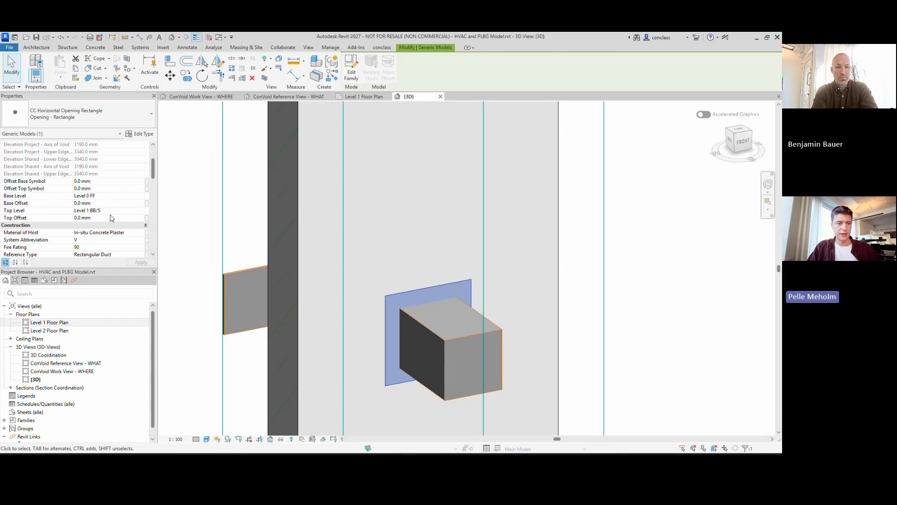
pyautogui.scroll(-4, 110, 218)
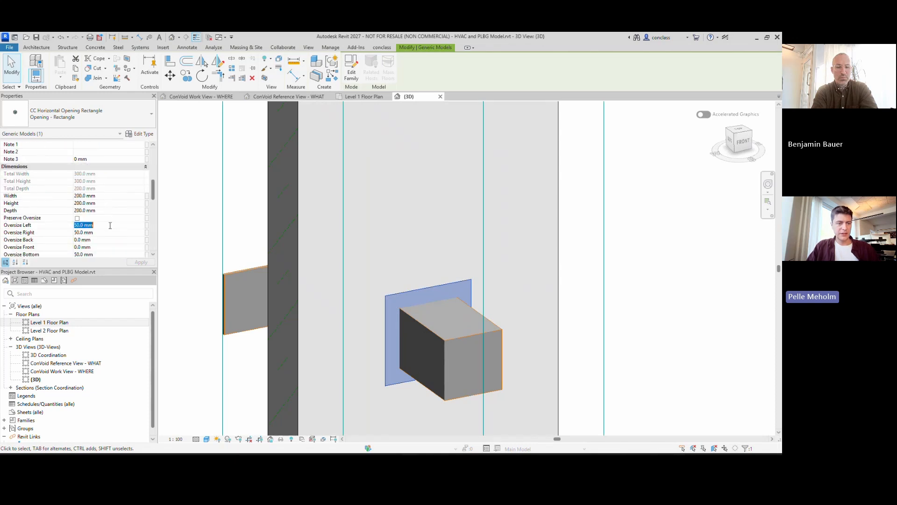
pyautogui.write('0')
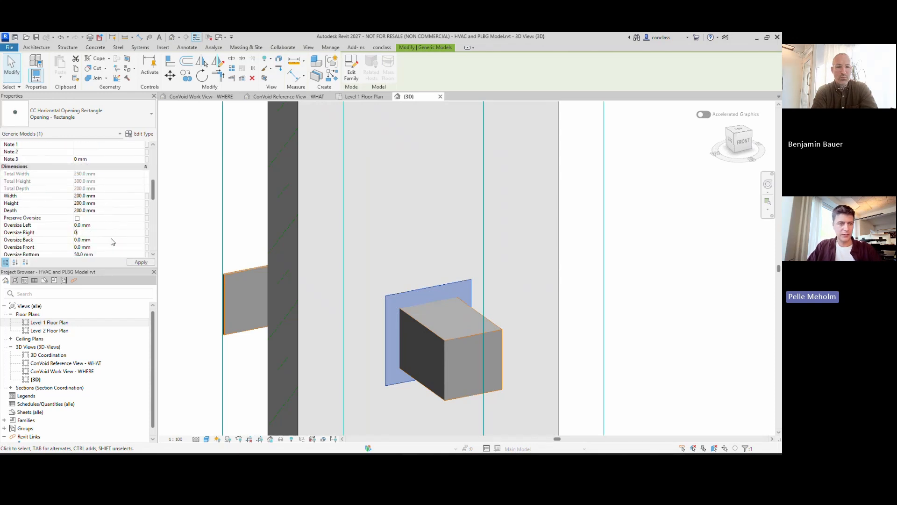
pyautogui.scroll(-2, 110, 233)
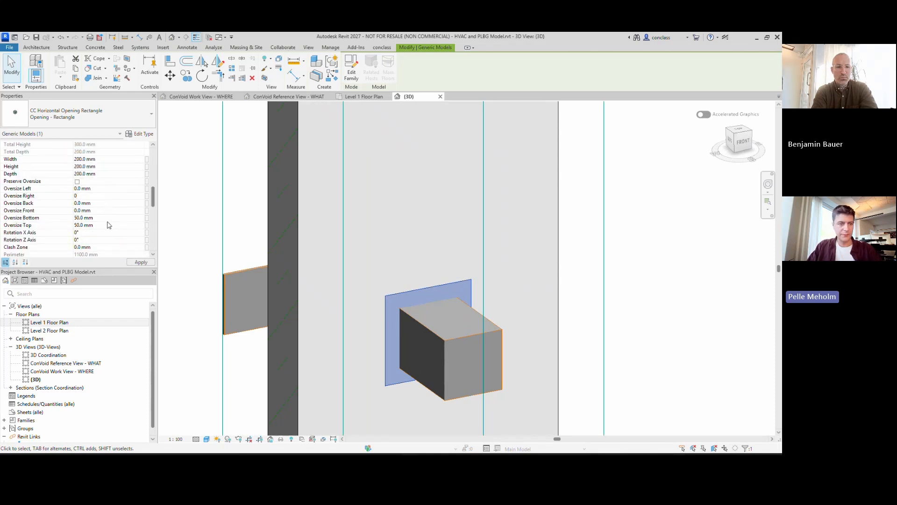
pyautogui.write('0')
pyautogui.click(140, 262)
# Set the duct opening's width to 300 mm
pyautogui.scroll(-4, 487, 246)
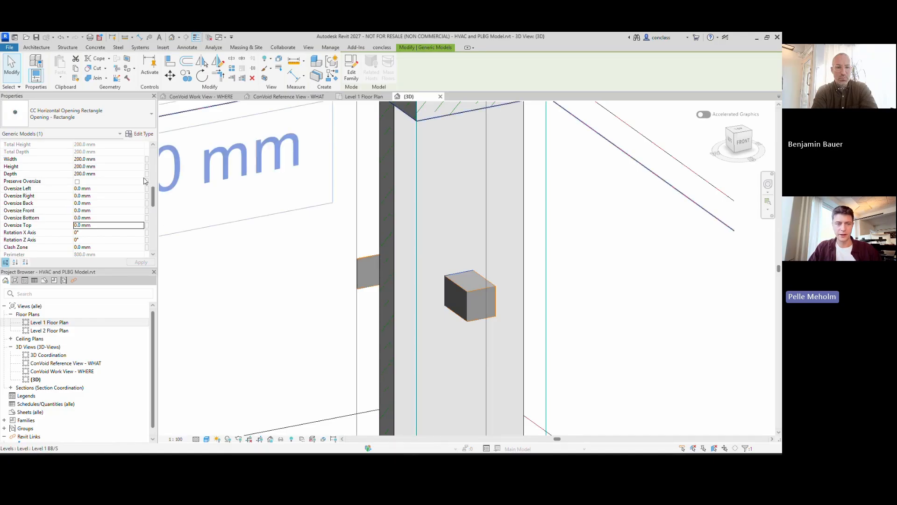
pyautogui.click(108, 161)
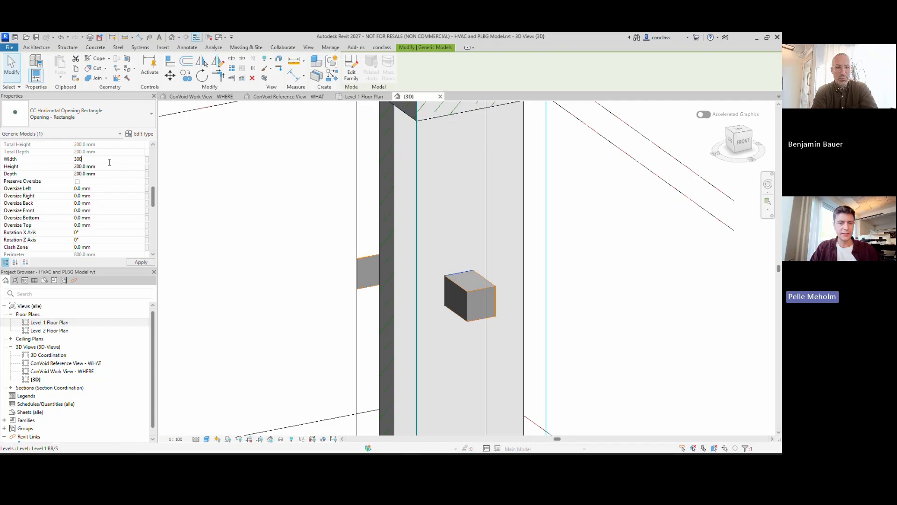
pyautogui.press('Return')
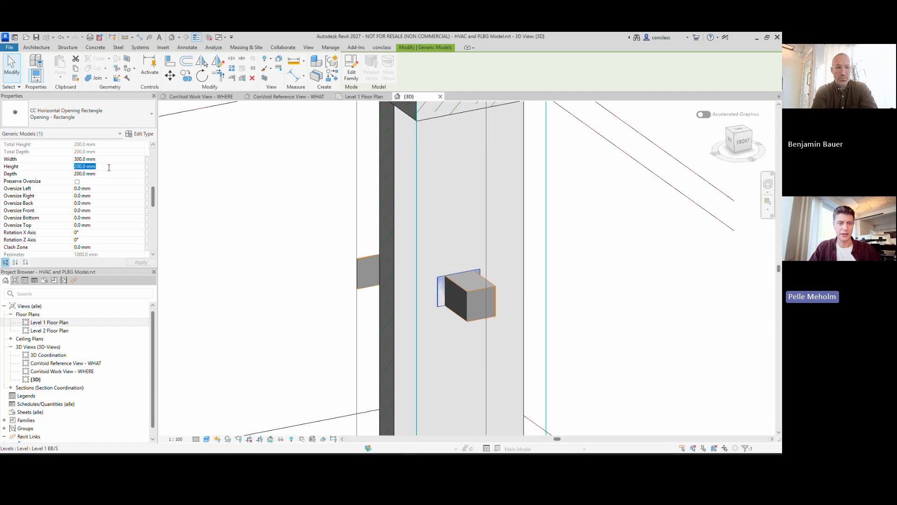
# Update the opening by refreshing and running the conVoid conversion with the HVAC filter, and dismiss the status report
pyautogui.click(269, 239)
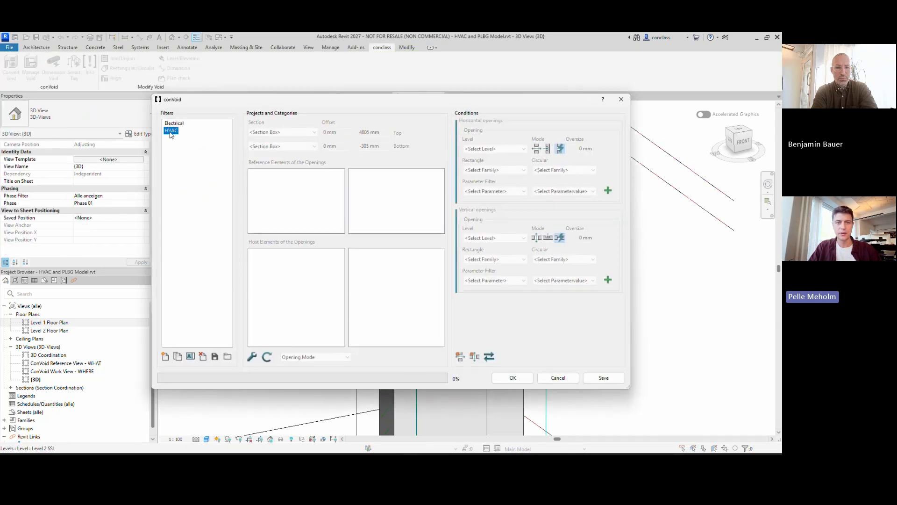
pyautogui.click(267, 357)
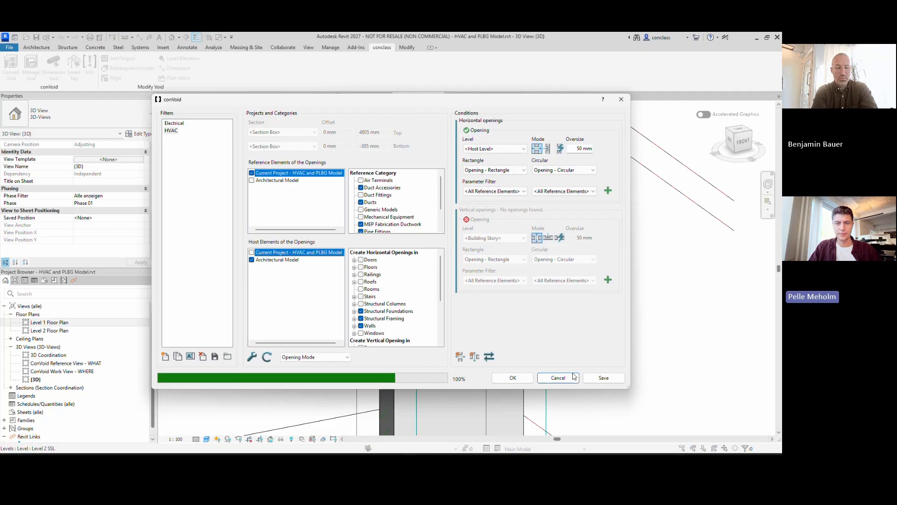
pyautogui.click(516, 379)
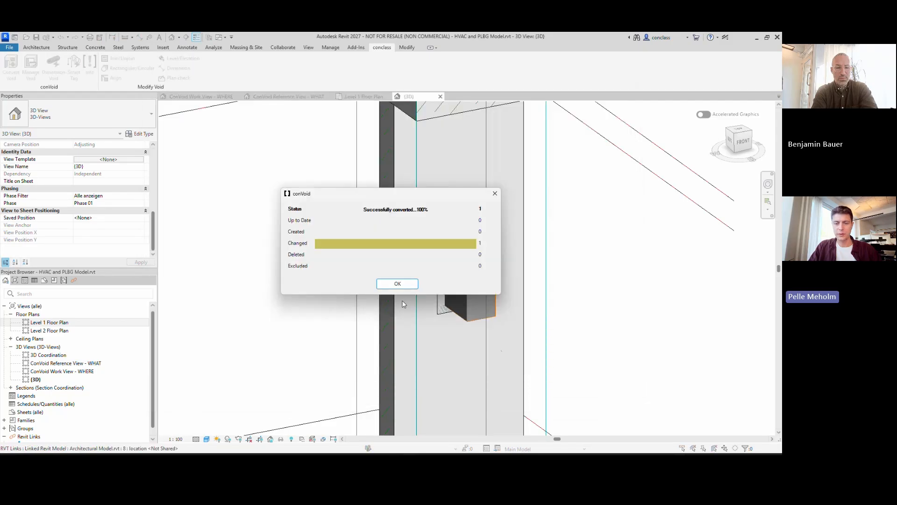
pyautogui.click(398, 283)
# Reset the updated opening's left, right, bottom and top oversize values to 0 mm and apply them
pyautogui.click(440, 283)
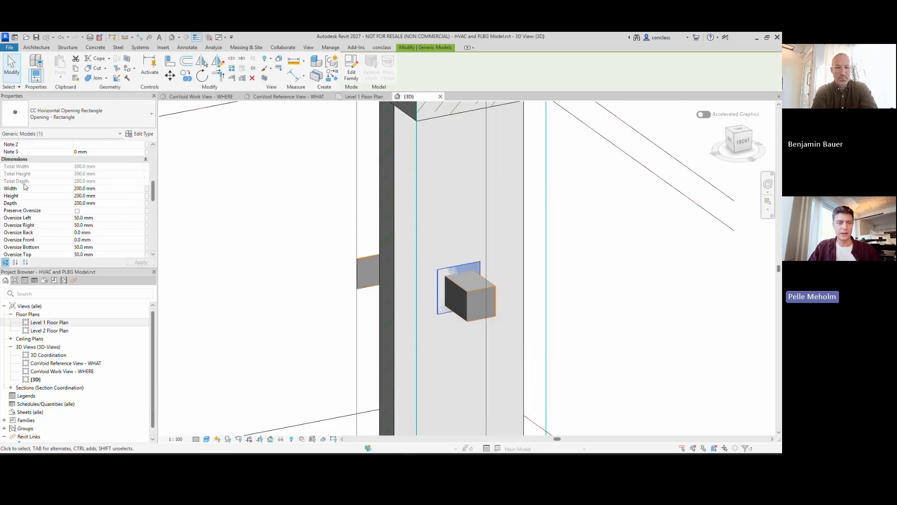
pyautogui.scroll(-2, 83, 202)
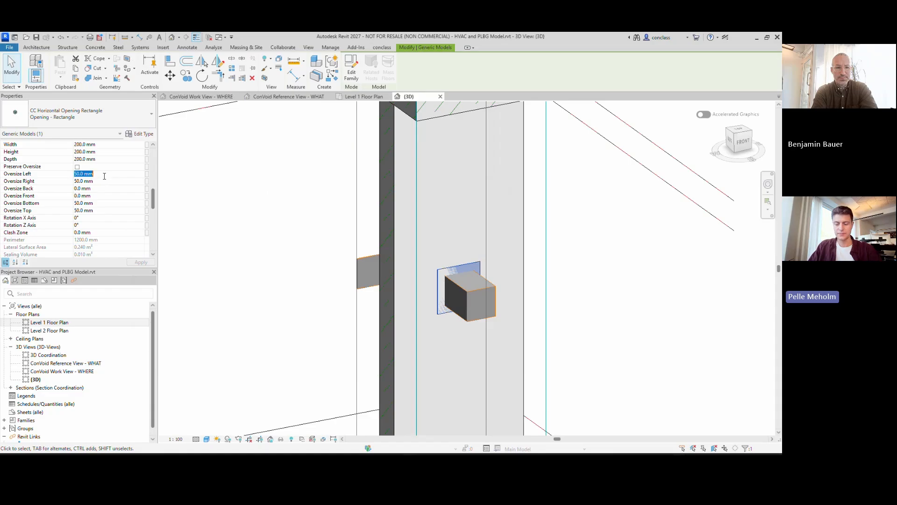
pyautogui.write('0')
pyautogui.press('Tab')
pyautogui.write('0.')
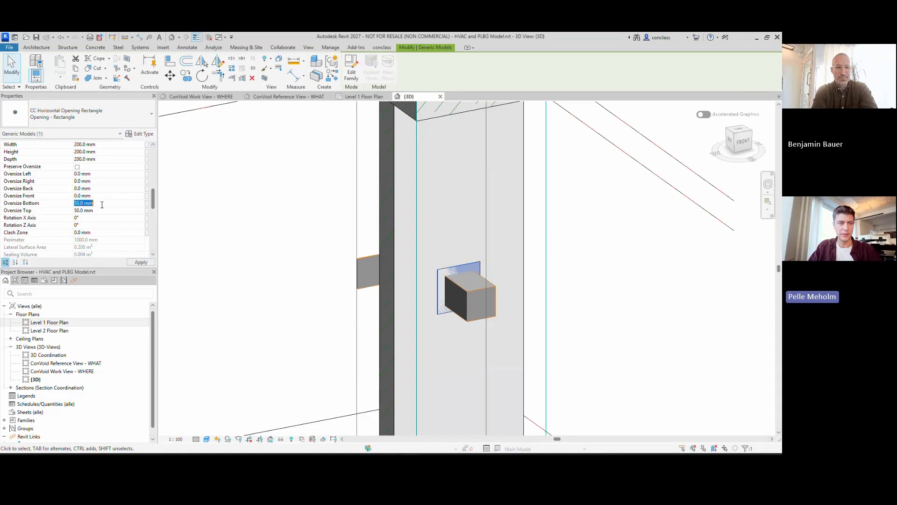
pyautogui.write('0')
pyautogui.press('Tab')
pyautogui.write('0')
pyautogui.click(140, 262)
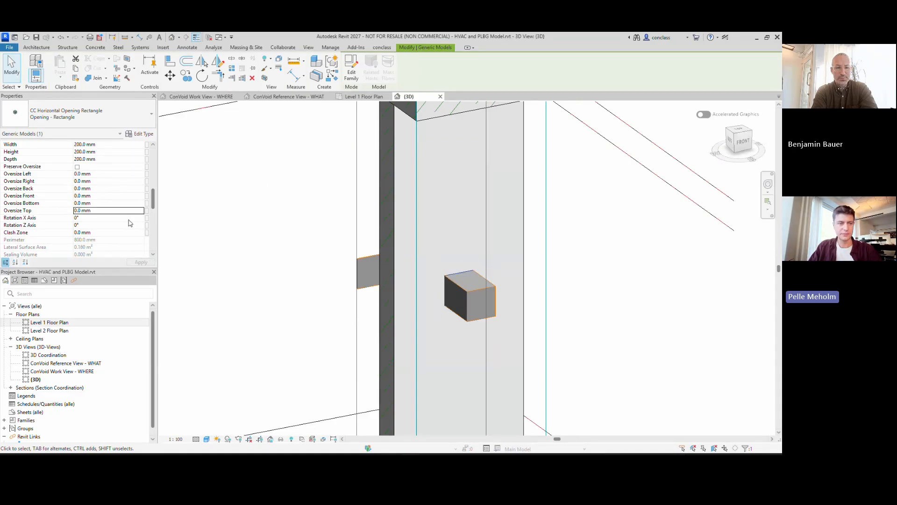
# Set the opening's left and right oversize values to 50 mm each, apply them, and check the total dimensions
pyautogui.click(104, 174)
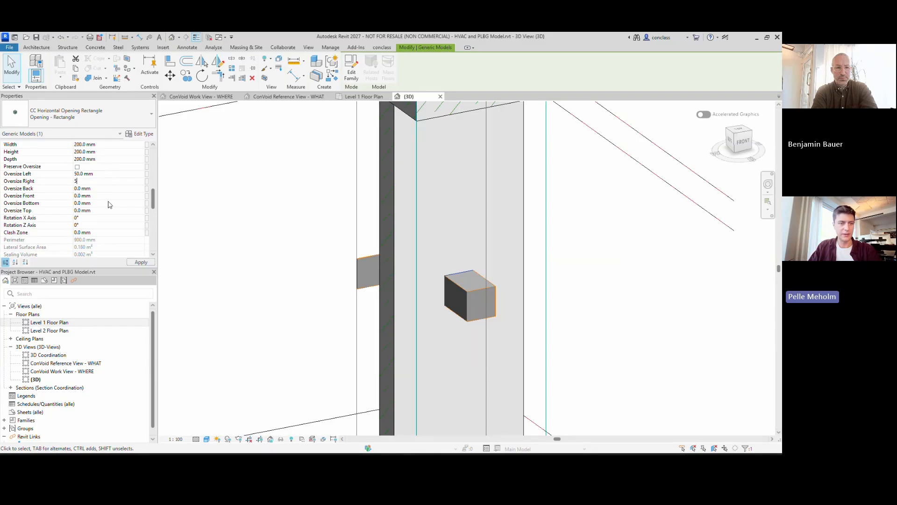
pyautogui.click(140, 263)
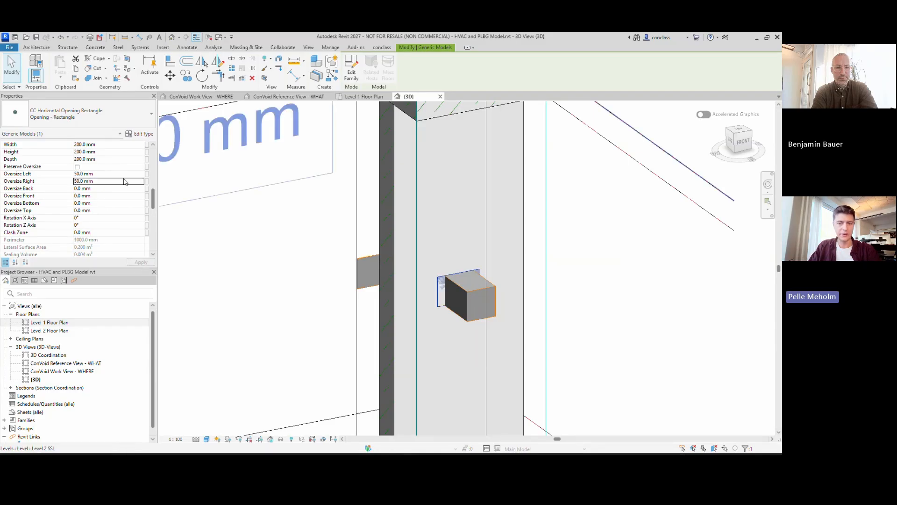
pyautogui.scroll(3, 125, 182)
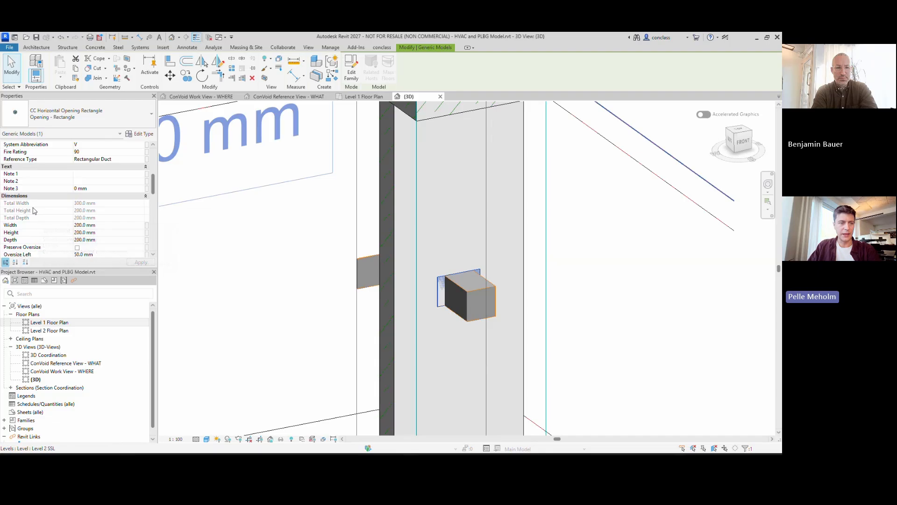
pyautogui.scroll(-4, 289, 254)
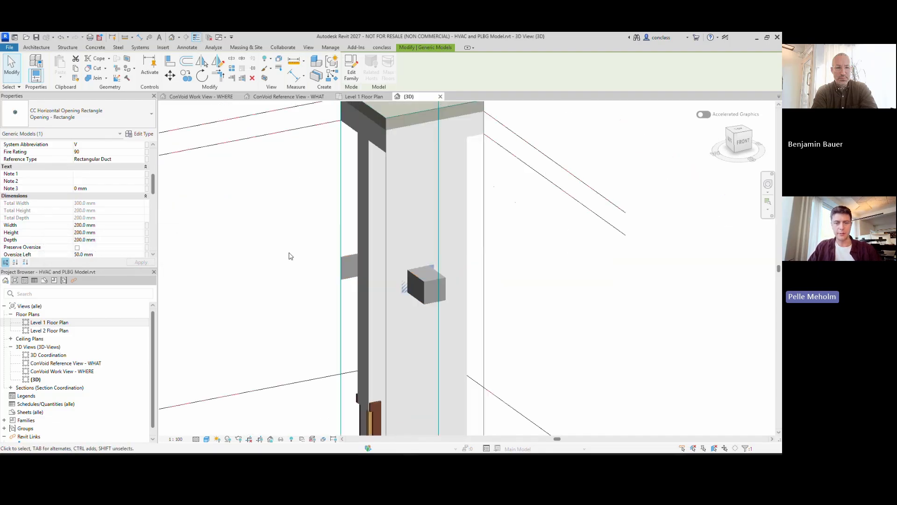
pyautogui.click(296, 258)
pyautogui.click(11, 68)
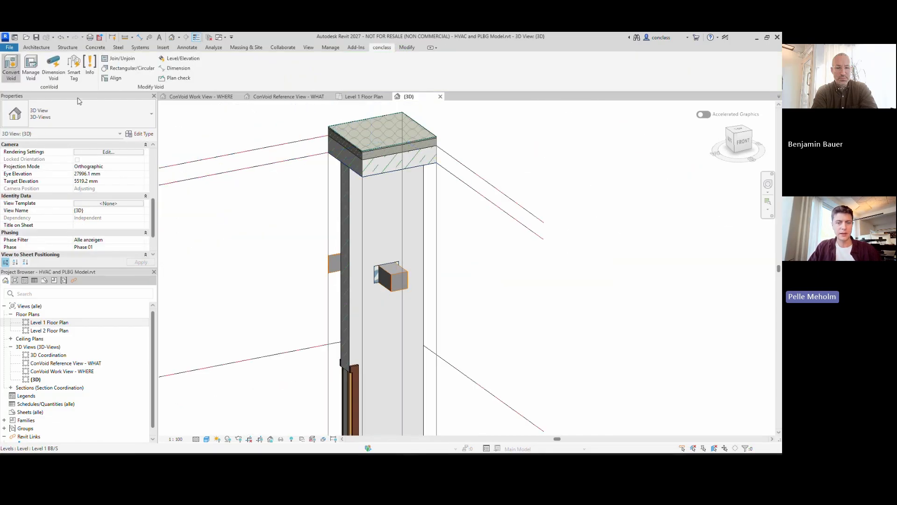
pyautogui.click(617, 102)
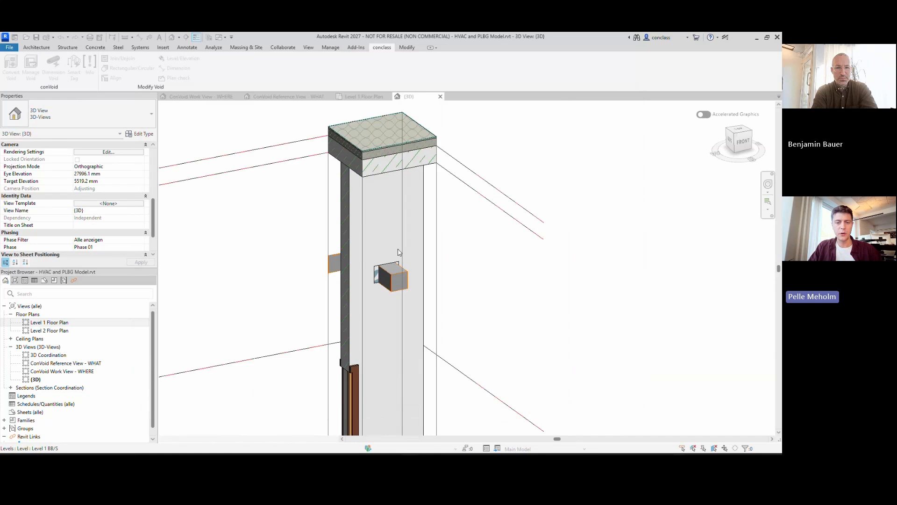
# Align the top edge of the duct opening with the underside of the concrete floor slab above using conVoid Align, and end the command
pyautogui.click(387, 268)
pyautogui.scroll(5, 420, 239)
pyautogui.keyDown('shift'); pyautogui.moveTo(402, 213); pyautogui.dragTo(402, 245, button='middle'); pyautogui.keyUp('shift')
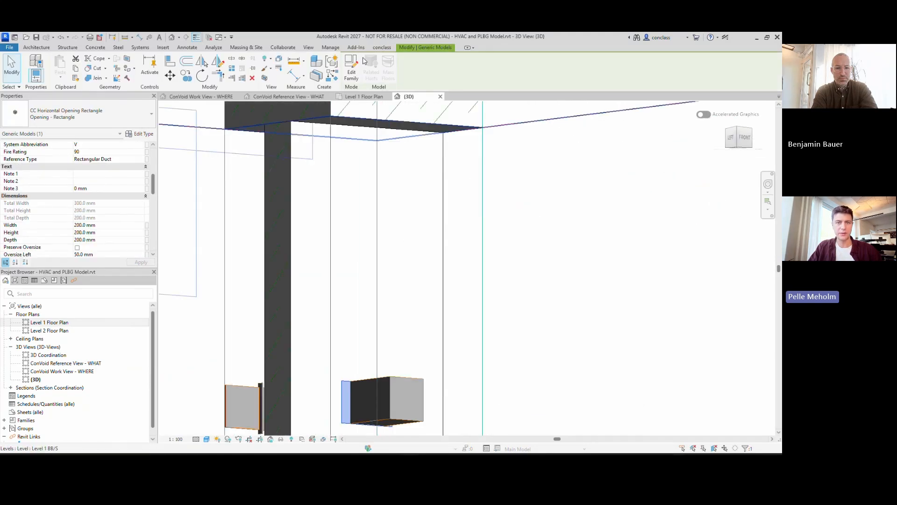
pyautogui.click(382, 47)
pyautogui.click(118, 60)
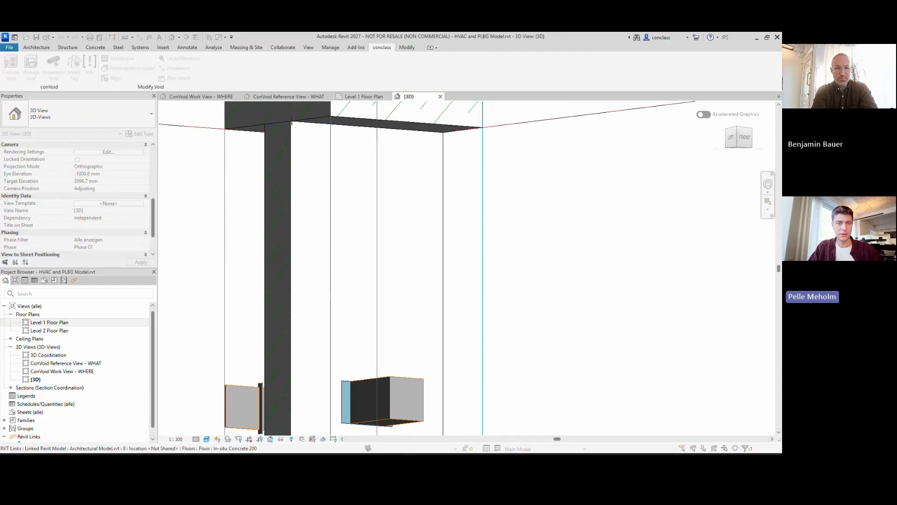
pyautogui.click(292, 122)
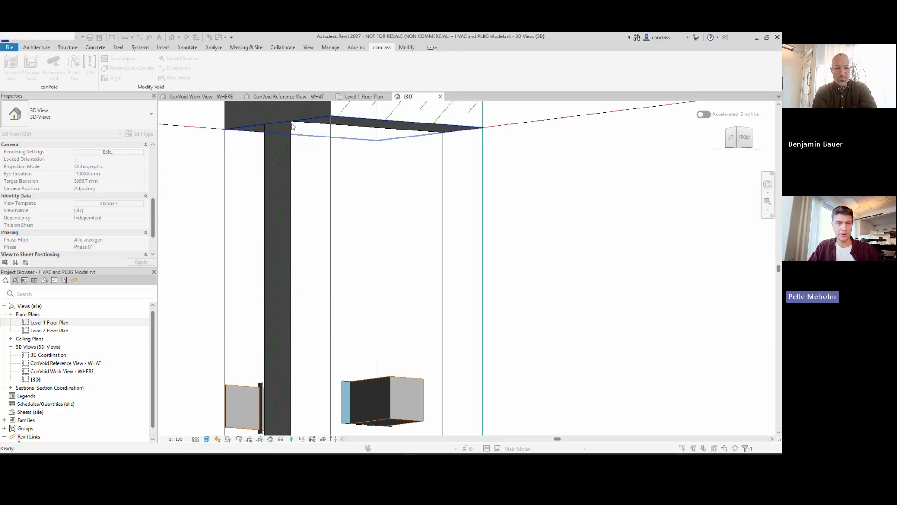
pyautogui.scroll(-3, 290, 136)
pyautogui.press('Escape')
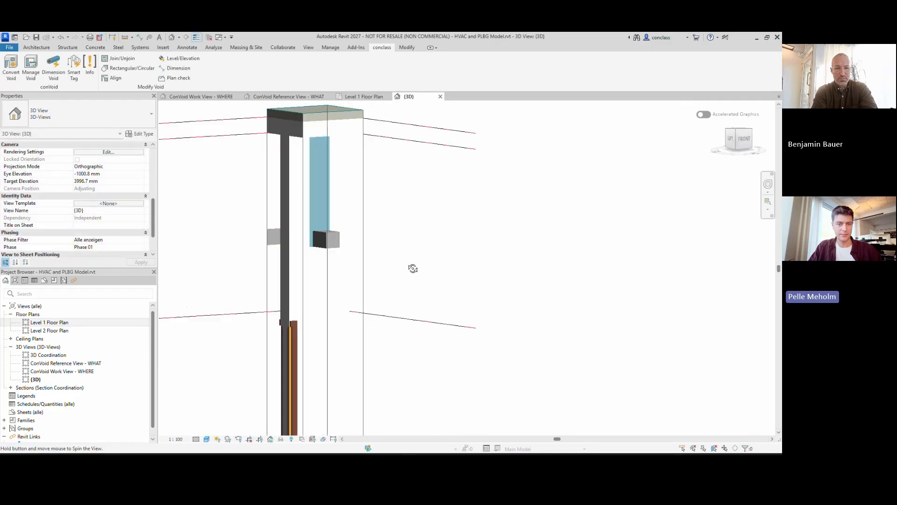
# Rerun the conVoid conversion with the HVAC filter on the aligned opening and inspect the opening's oversize values
pyautogui.click(9, 67)
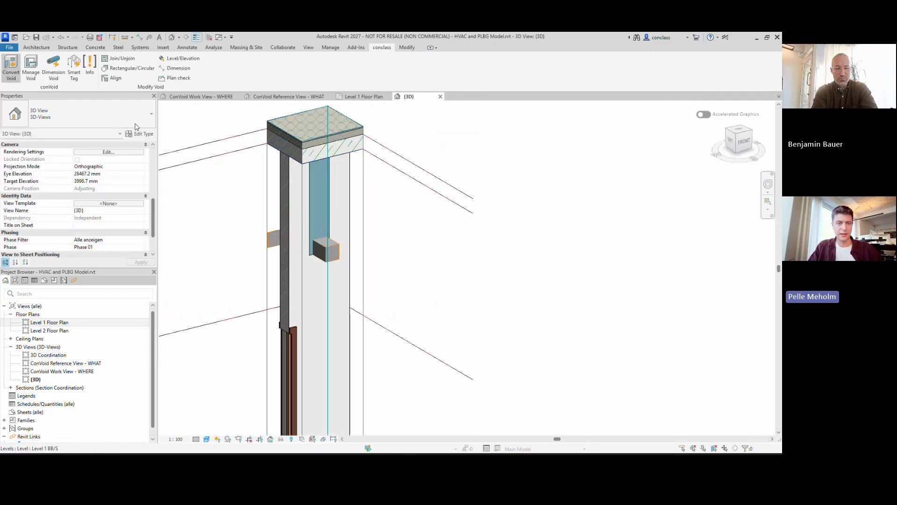
pyautogui.click(177, 133)
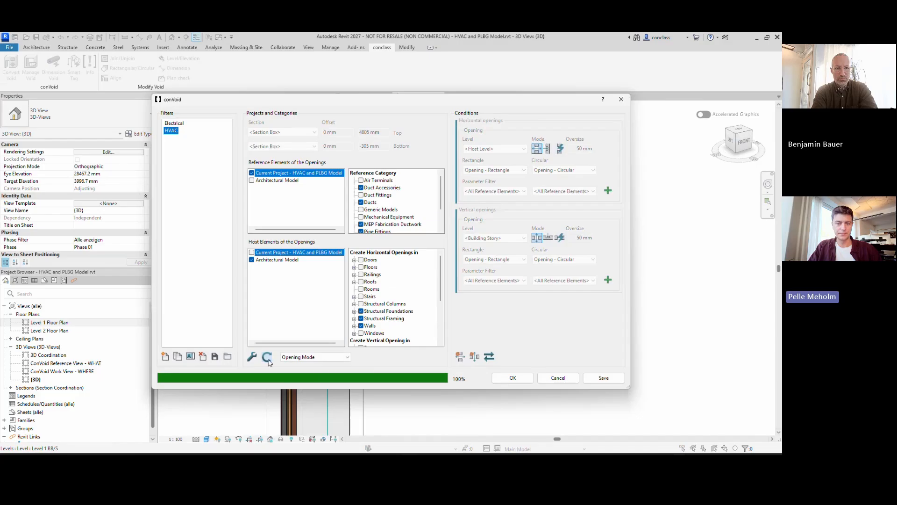
pyautogui.click(512, 377)
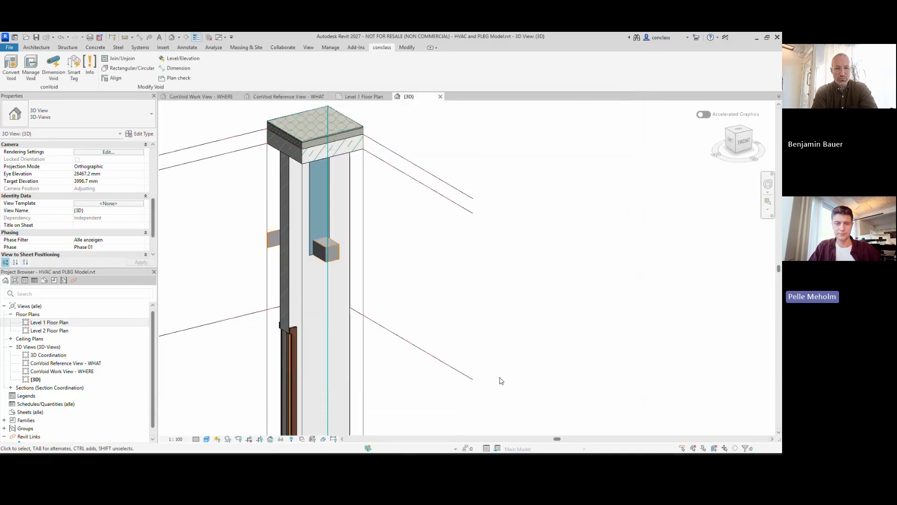
pyautogui.moveTo(402, 200); pyautogui.dragTo(336, 228)
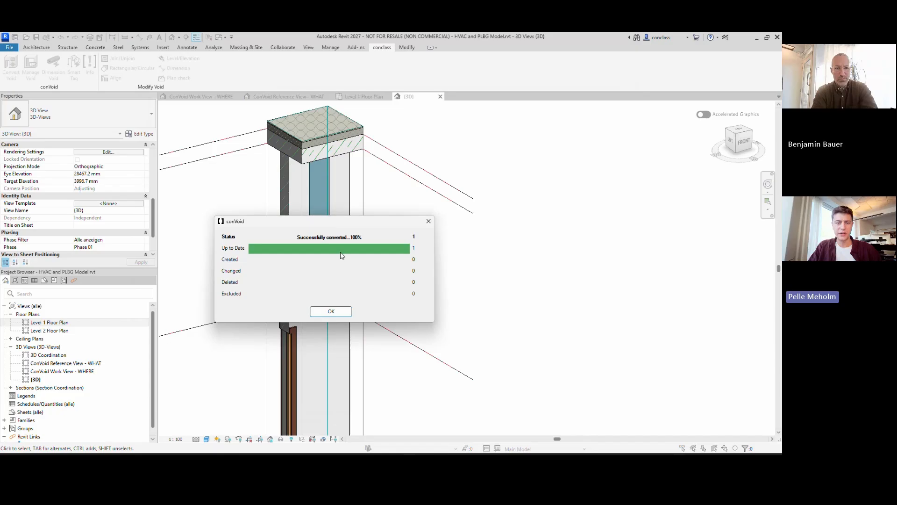
pyautogui.click(331, 312)
pyautogui.click(320, 211)
pyautogui.scroll(-1, 78, 226)
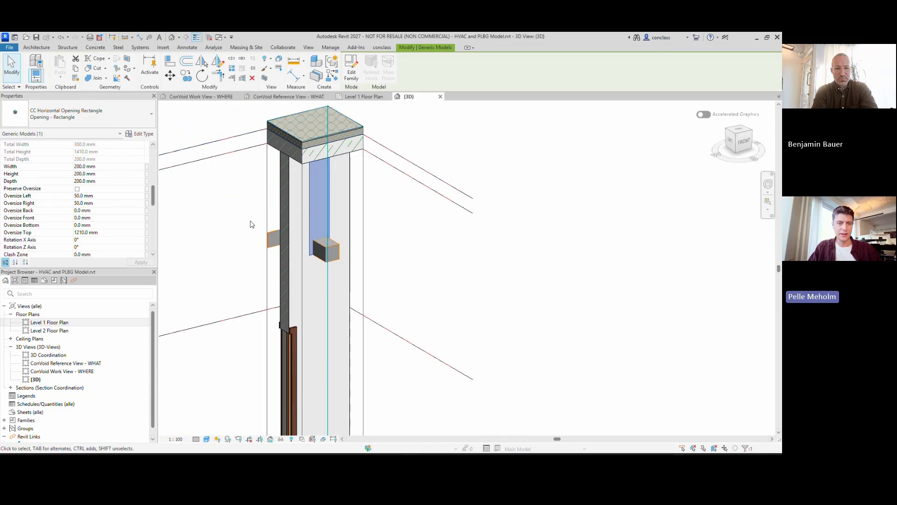
# Undo the last five commands back through the most recent void placement, keeping the duct opening selected
pyautogui.click(69, 39)
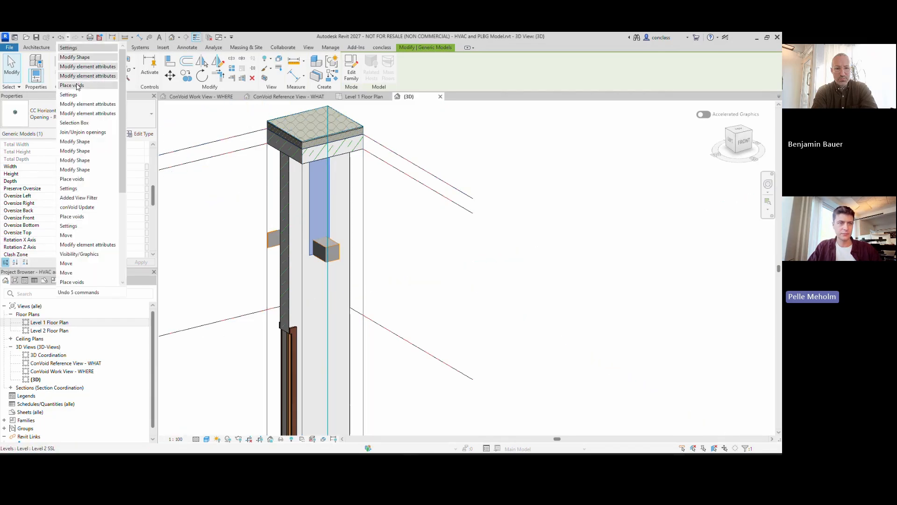
pyautogui.click(78, 85)
pyautogui.click(441, 293)
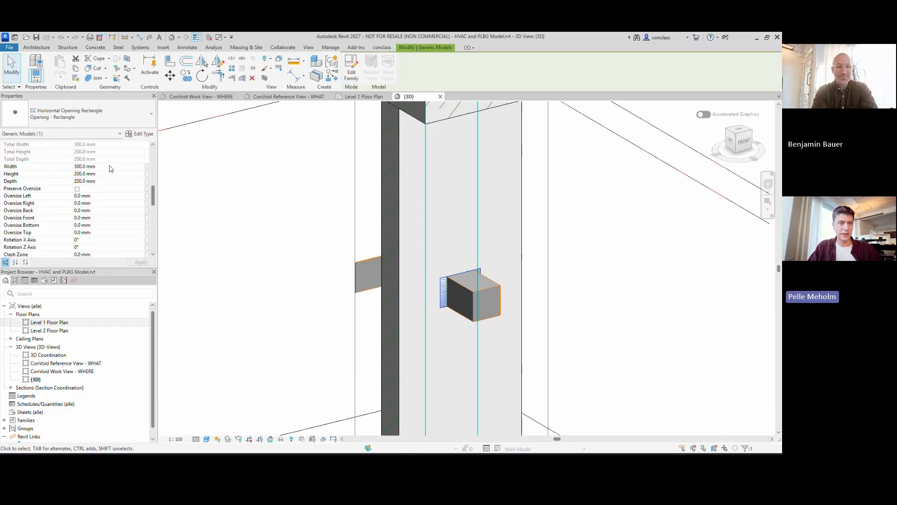
# Set the duct opening's height to 300 mm
pyautogui.click(81, 166)
pyautogui.click(90, 174)
pyautogui.write('300')
pyautogui.press('Return')
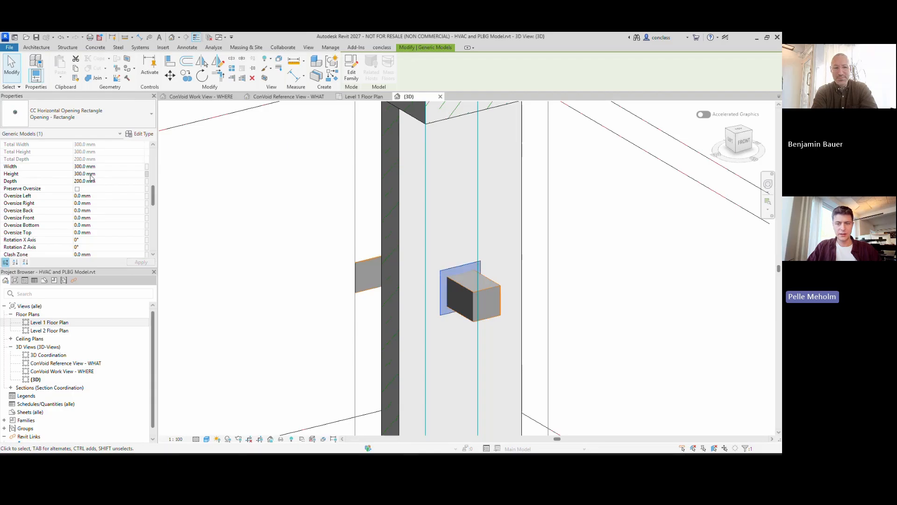
# Enable Exclude from conVoid for the resized duct opening and apply the change
pyautogui.click(747, 148)
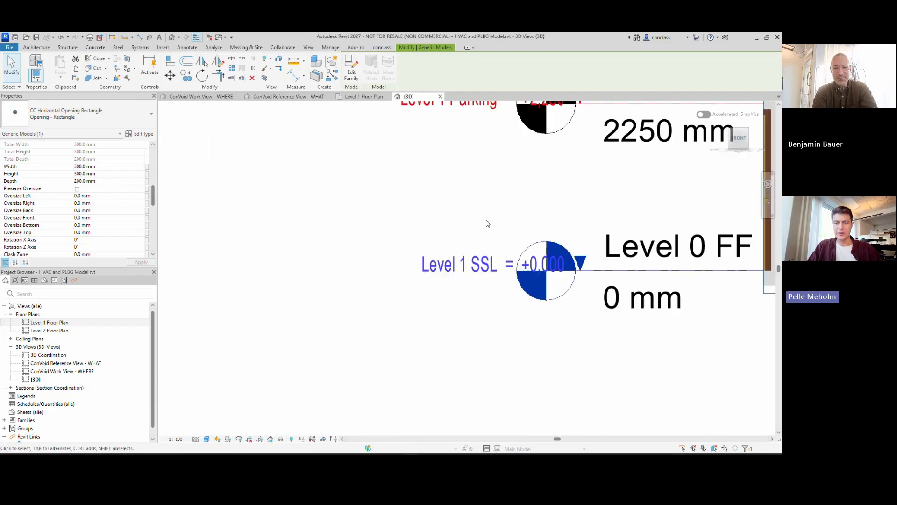
pyautogui.scroll(3, 448, 150)
pyautogui.moveTo(436, 147); pyautogui.dragTo(359, 148)
pyautogui.scroll(-3, 358, 148)
pyautogui.keyDown('shift'); pyautogui.moveTo(290, 177); pyautogui.dragTo(336, 299, button='middle'); pyautogui.keyUp('shift')
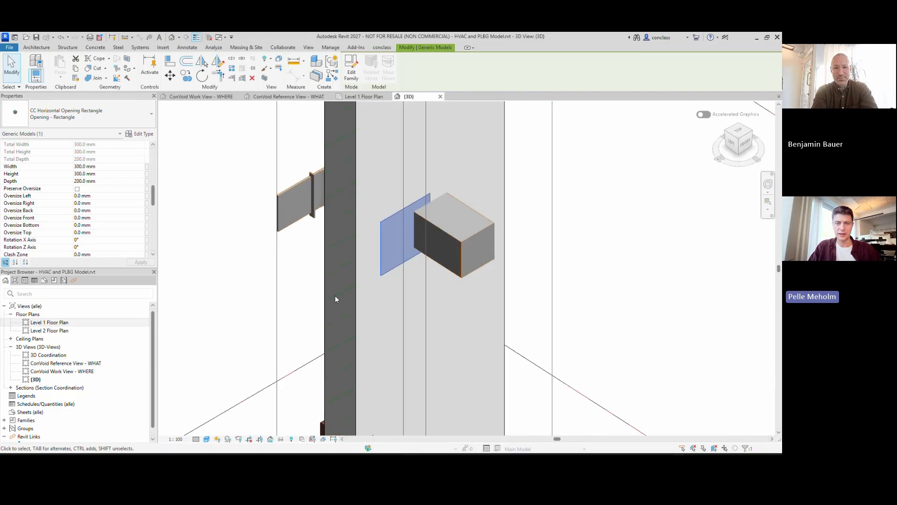
pyautogui.click(329, 289)
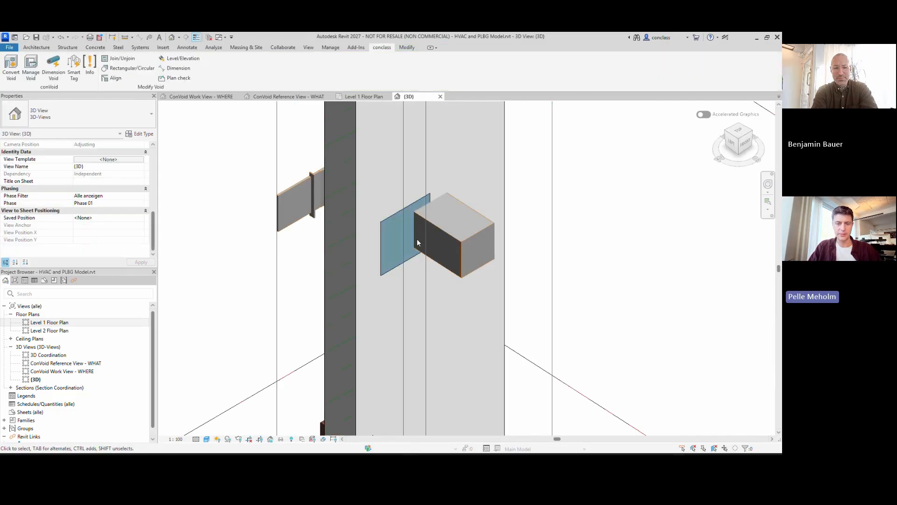
pyautogui.click(383, 242)
pyautogui.scroll(1, 107, 208)
pyautogui.scroll(-5, 83, 229)
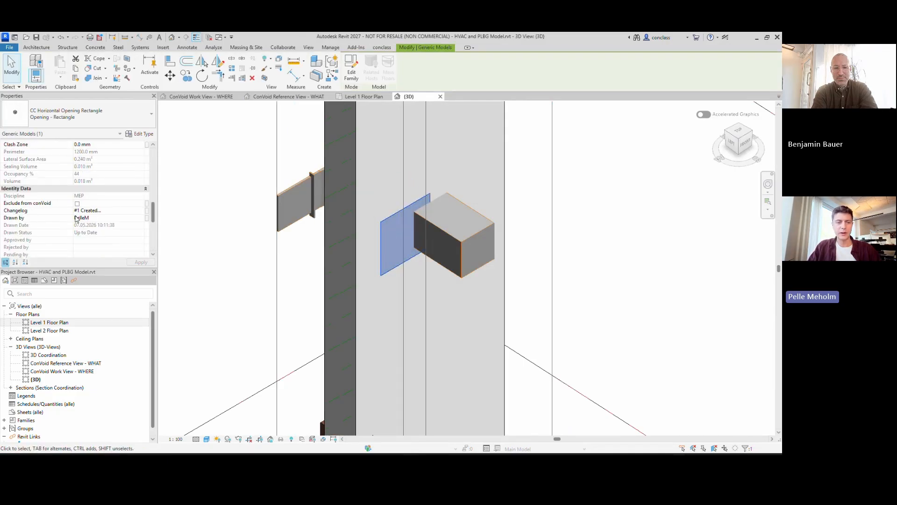
pyautogui.click(77, 204)
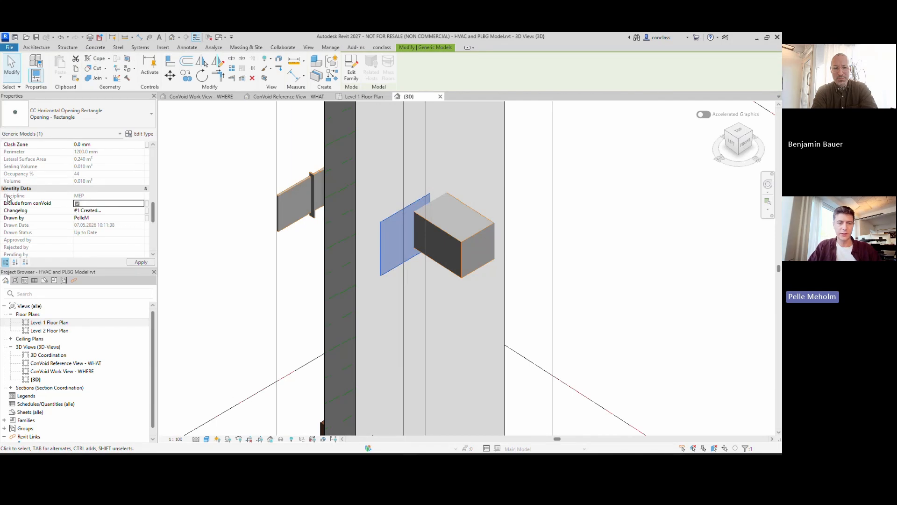
pyautogui.click(137, 262)
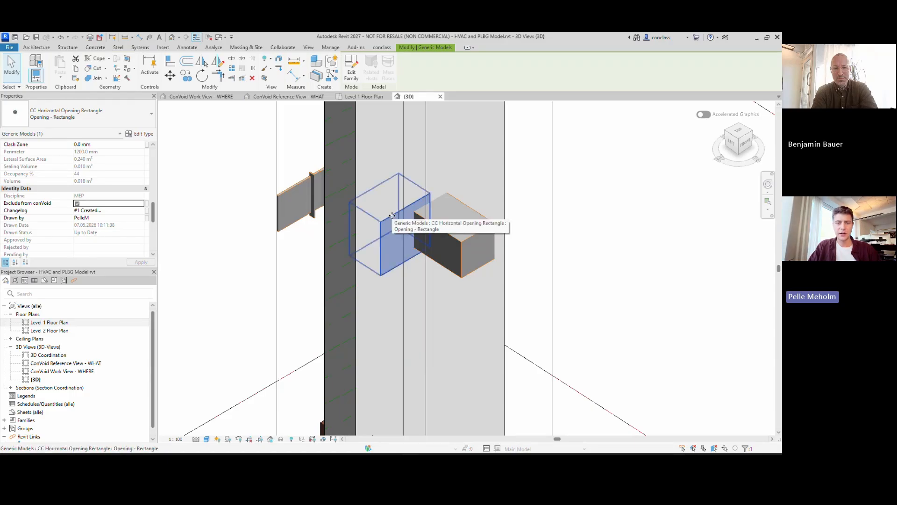
# Rerun the conVoid conversion with the HVAC filter on the excluded opening, check the conversion status, and close the report
pyautogui.scroll(-2, 388, 219)
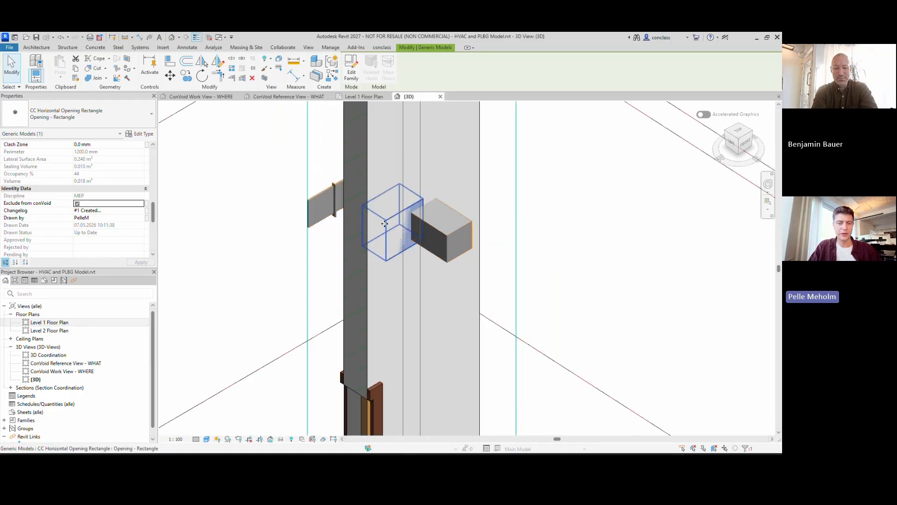
pyautogui.press('Escape')
pyautogui.click(11, 65)
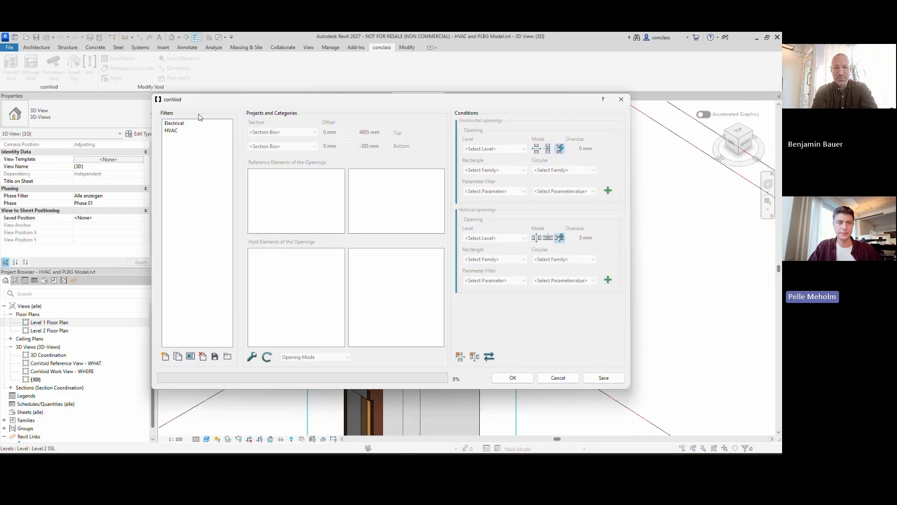
pyautogui.click(171, 131)
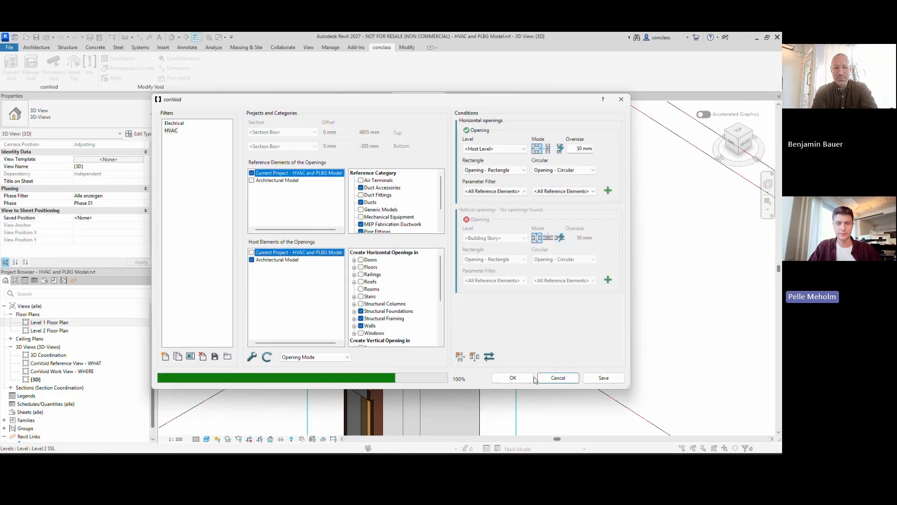
pyautogui.click(516, 378)
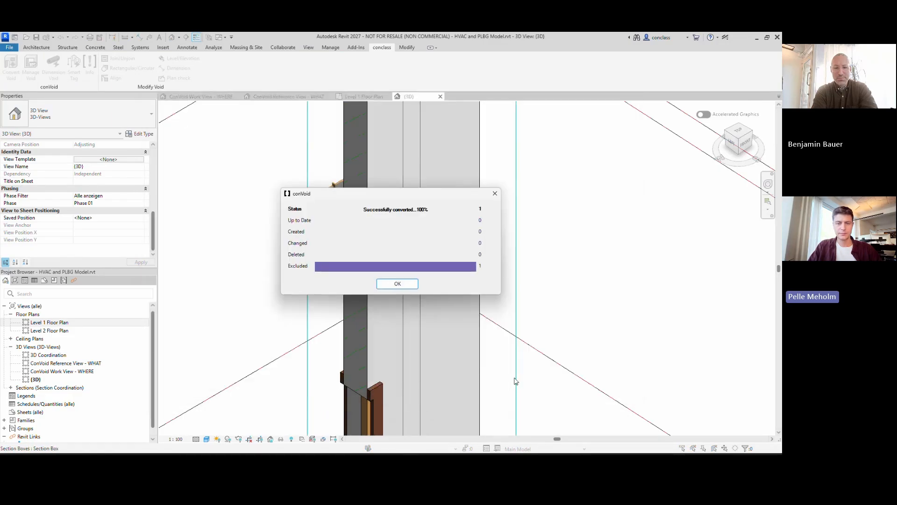
pyautogui.moveTo(402, 191); pyautogui.dragTo(404, 233)
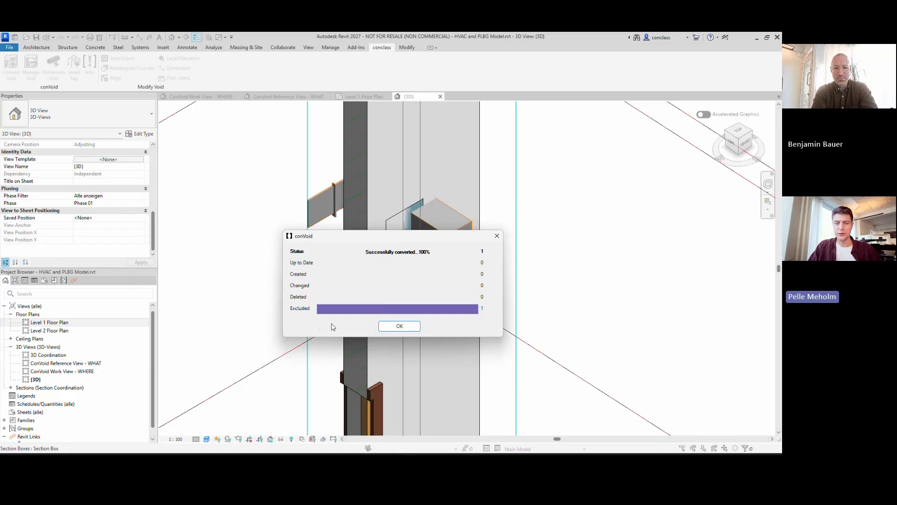
pyautogui.click(387, 327)
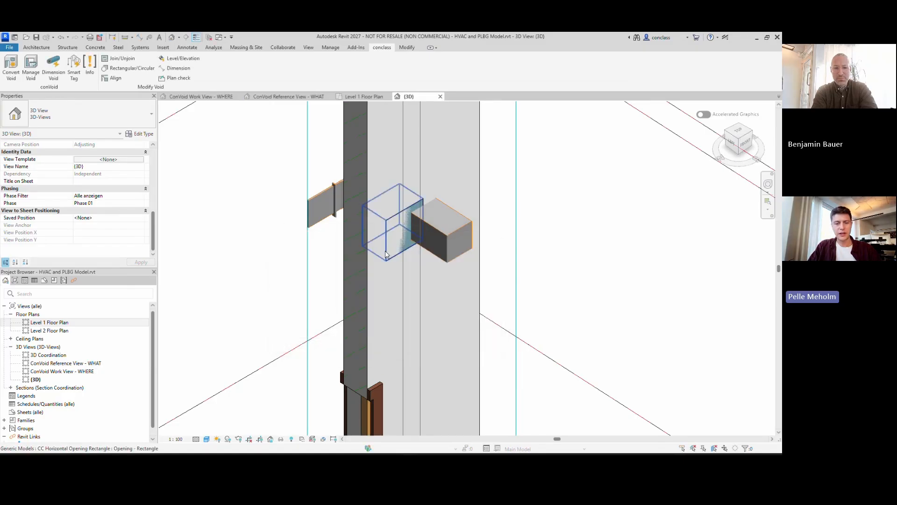
# Check the excluded opening's dimensions, turn Exclude from conVoid back off, and deselect the opening
pyautogui.click(386, 255)
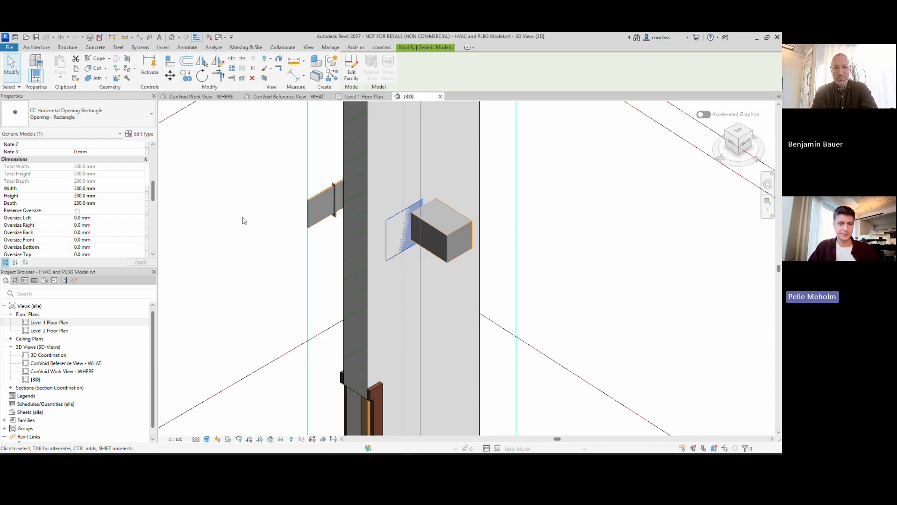
pyautogui.scroll(-5, 57, 229)
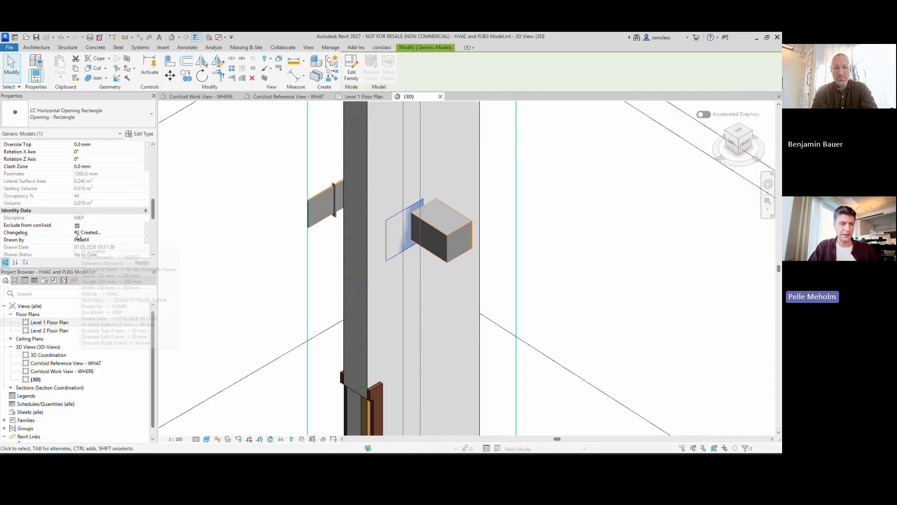
pyautogui.click(77, 226)
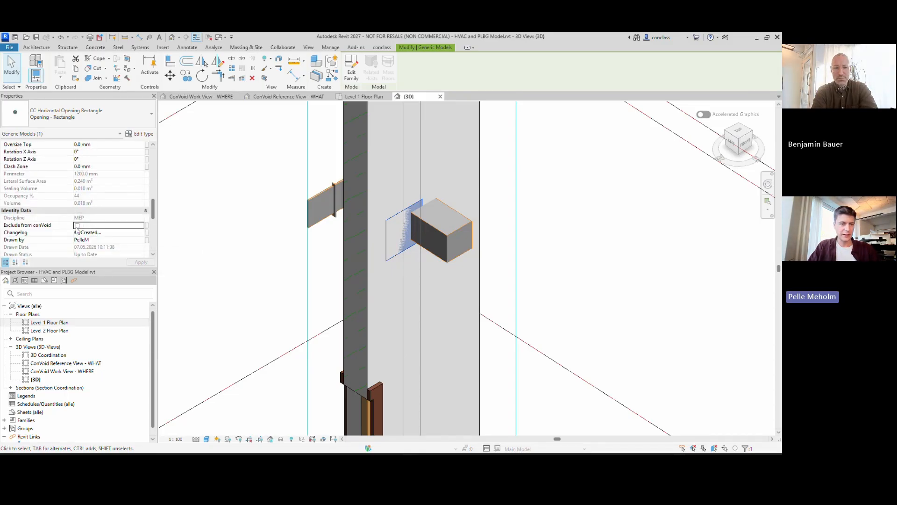
pyautogui.click(333, 270)
# Convert the duct opening to a circular shape with conVoid Rectangular/Circular, and convert it back to rectangular
pyautogui.scroll(-4, 336, 267)
pyautogui.keyDown('shift'); pyautogui.moveTo(342, 261); pyautogui.dragTo(367, 228, button='middle'); pyautogui.keyUp('shift')
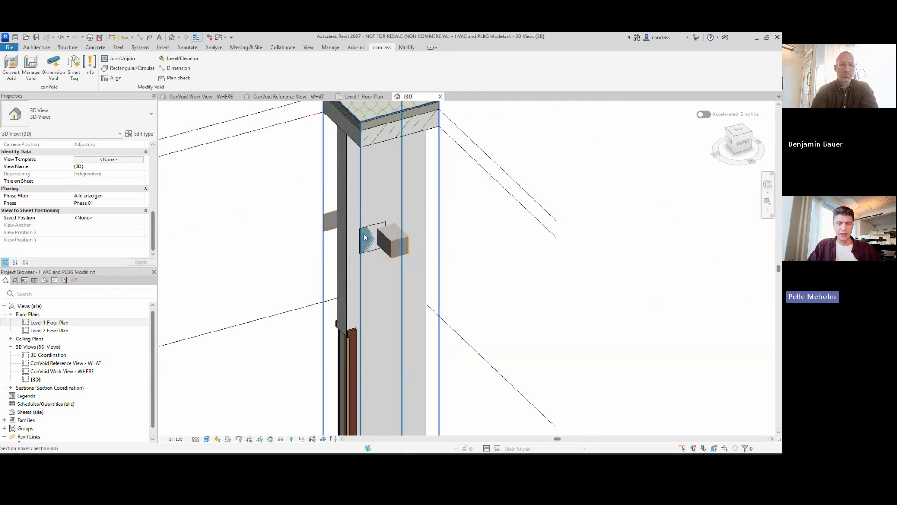
pyautogui.click(368, 228)
pyautogui.click(381, 48)
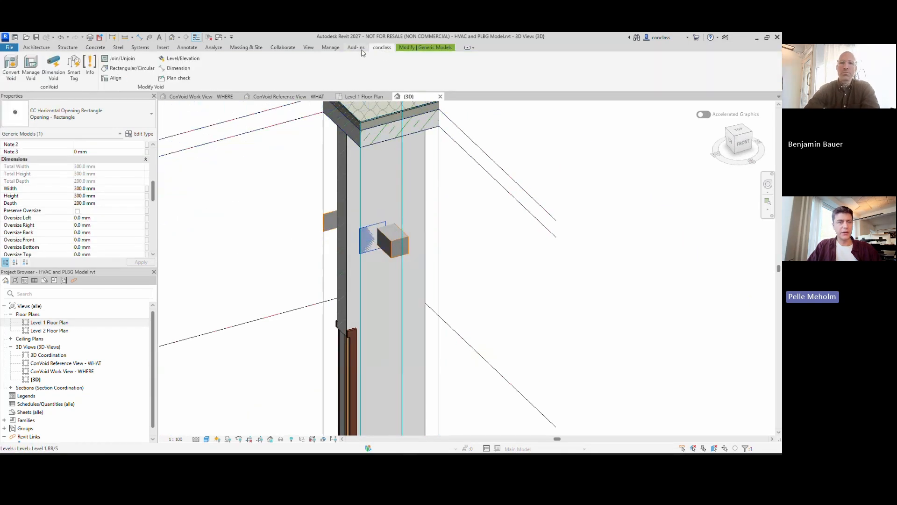
pyautogui.click(119, 68)
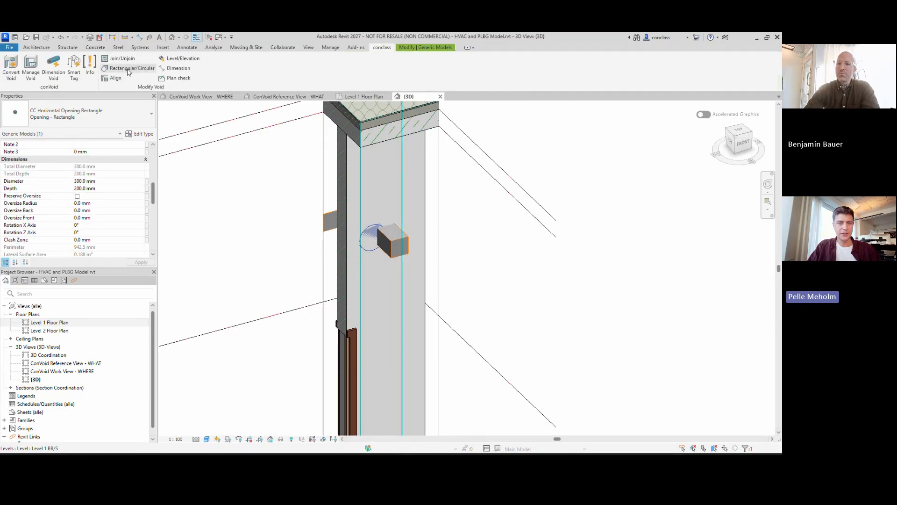
pyautogui.click(128, 71)
pyautogui.click(381, 49)
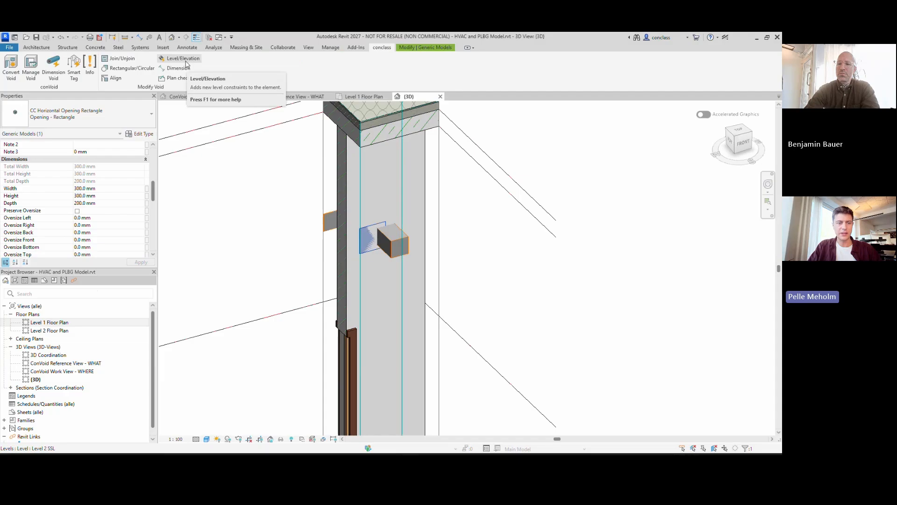
# Examine the opening's base and top levels and the options of conVoid Level/Elevation, and close it without changes
pyautogui.scroll(5, 100, 255)
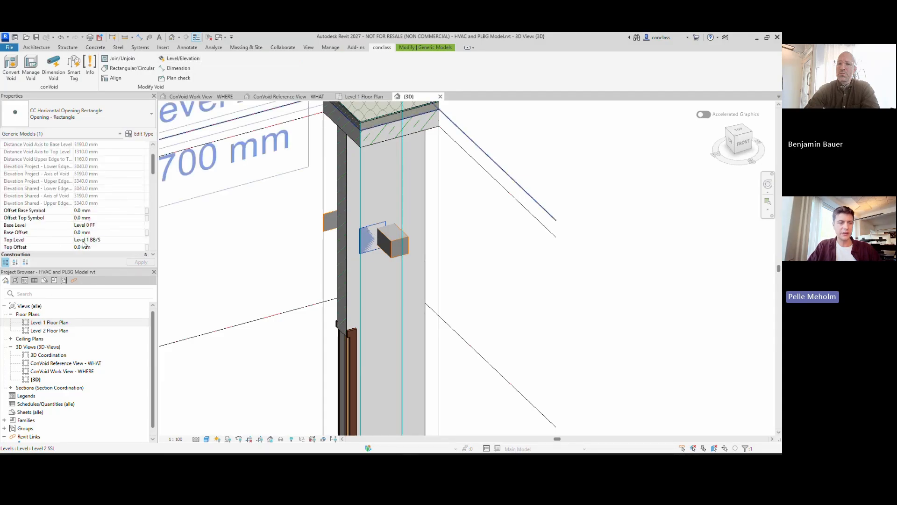
pyautogui.click(180, 59)
pyautogui.moveTo(69, 64); pyautogui.dragTo(156, 154)
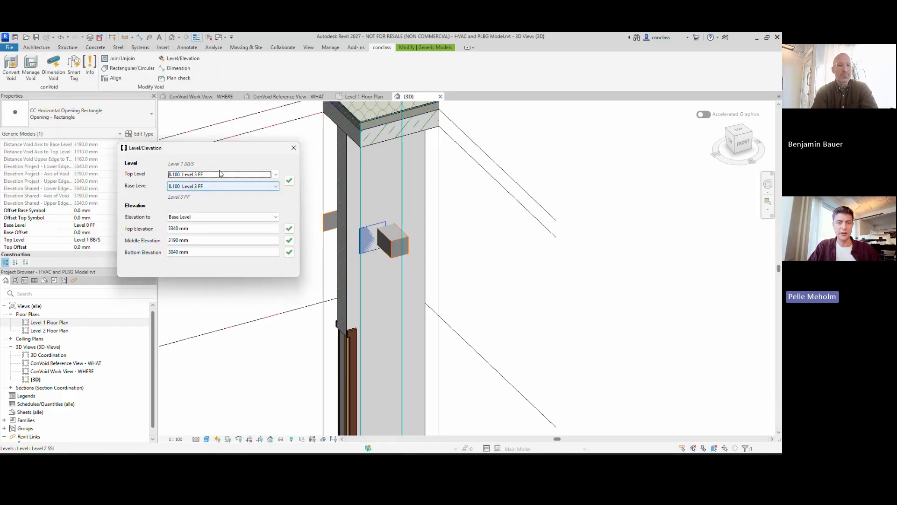
pyautogui.click(293, 148)
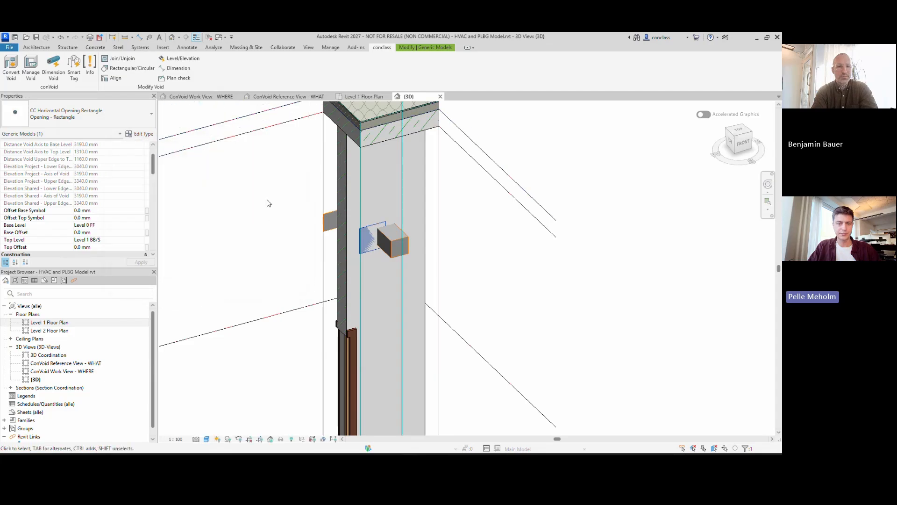
pyautogui.click(271, 216)
pyautogui.scroll(-3, 278, 211)
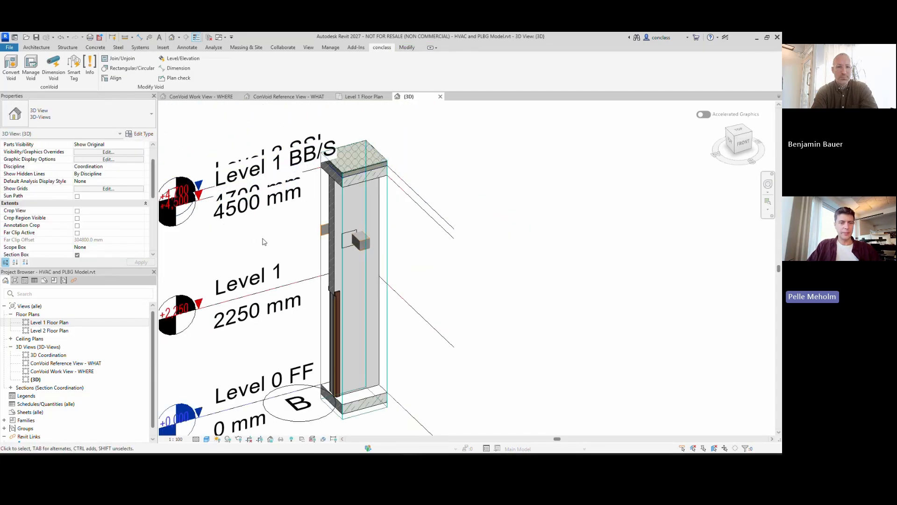
pyautogui.moveTo(471, 268); pyautogui.dragTo(525, 256, button='middle')
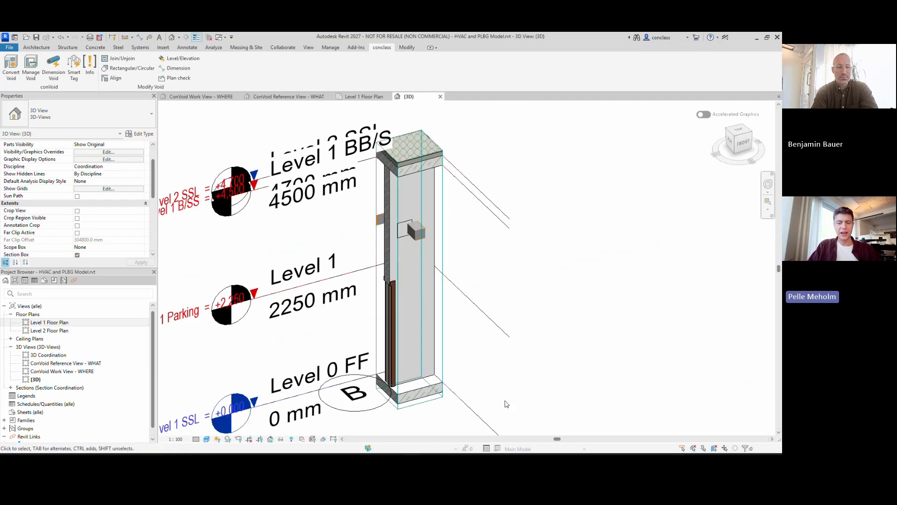
# Switch to the browser's Opening Parameters documentation and read the Total Dimensions section, including its edit permissions
pyautogui.moveTo(482, 460)
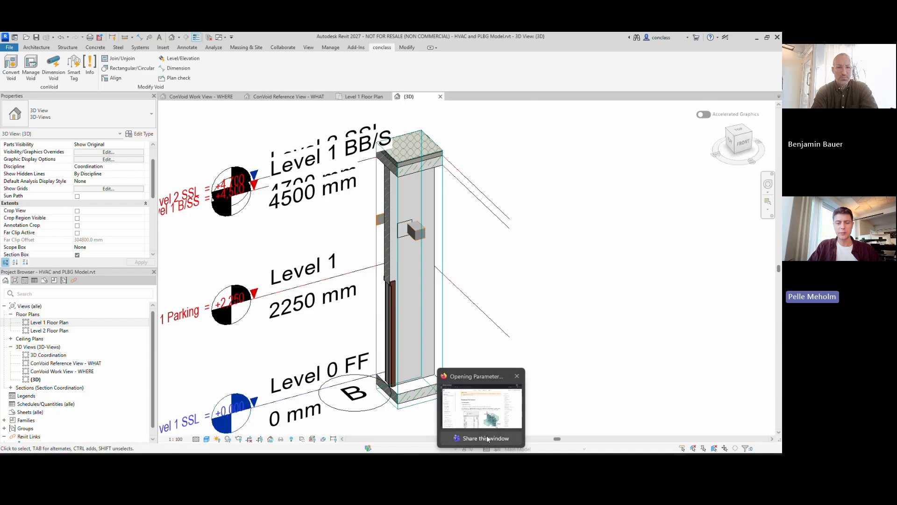
pyautogui.click(486, 420)
pyautogui.scroll(2, 451, 343)
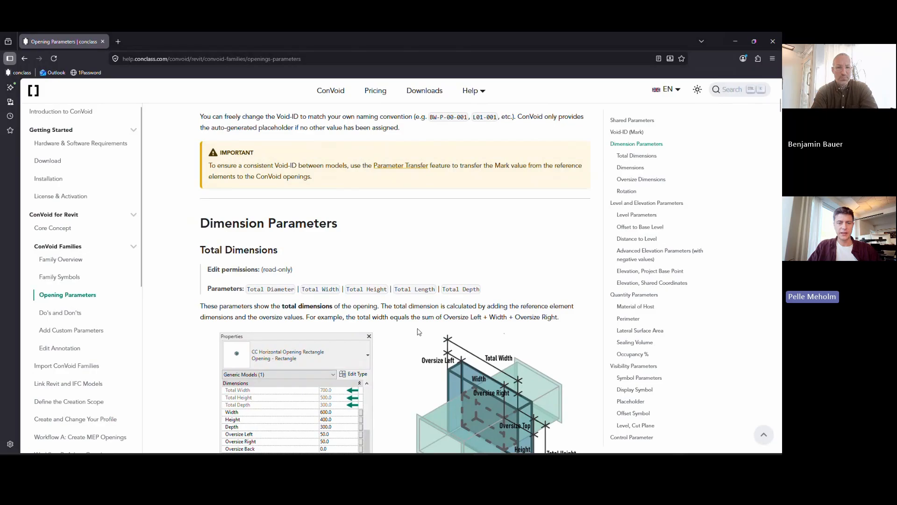
pyautogui.scroll(2, 418, 331)
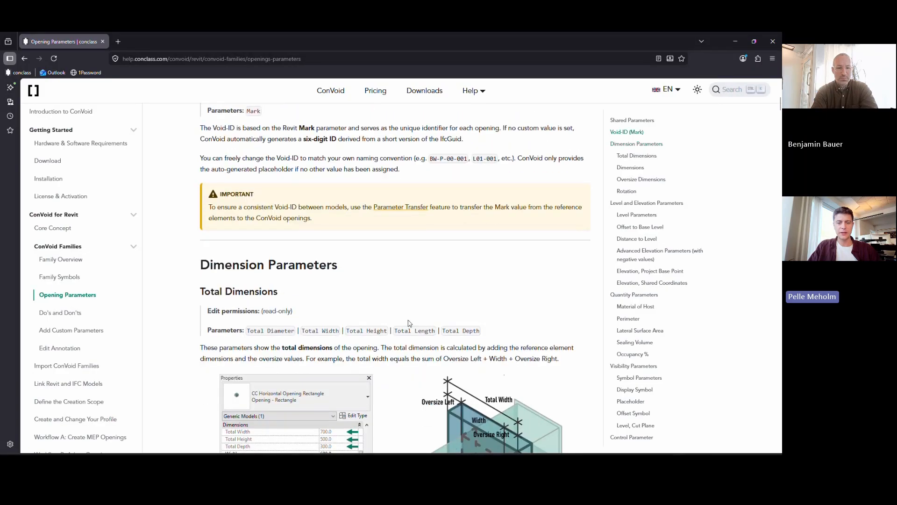
pyautogui.scroll(-2, 409, 324)
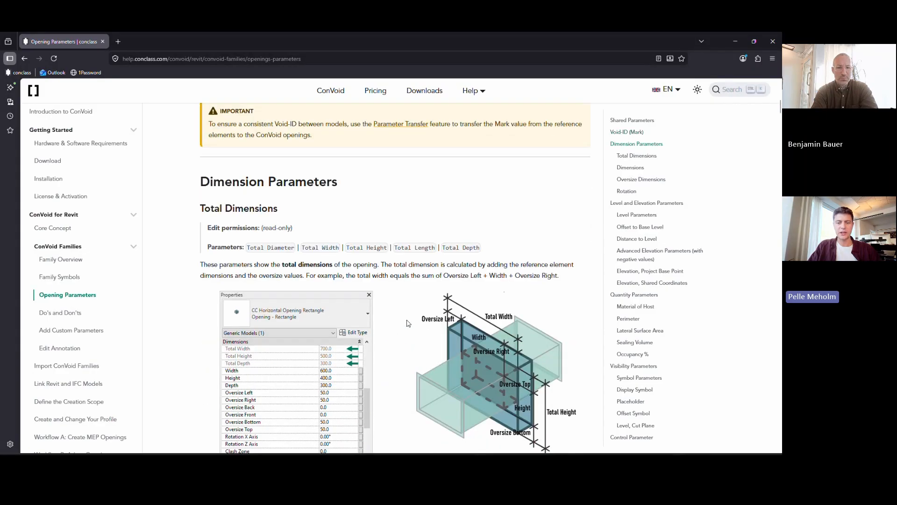
pyautogui.scroll(-2, 338, 294)
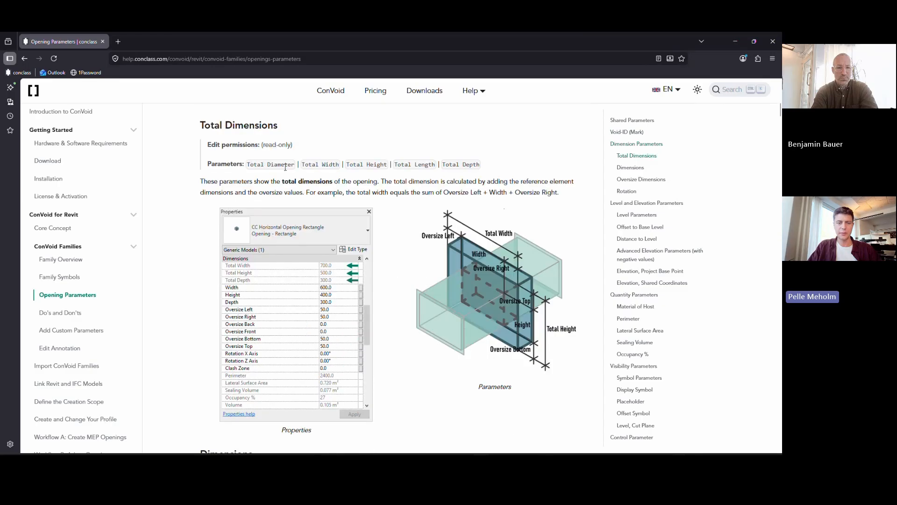
pyautogui.moveTo(261, 145); pyautogui.dragTo(282, 146)
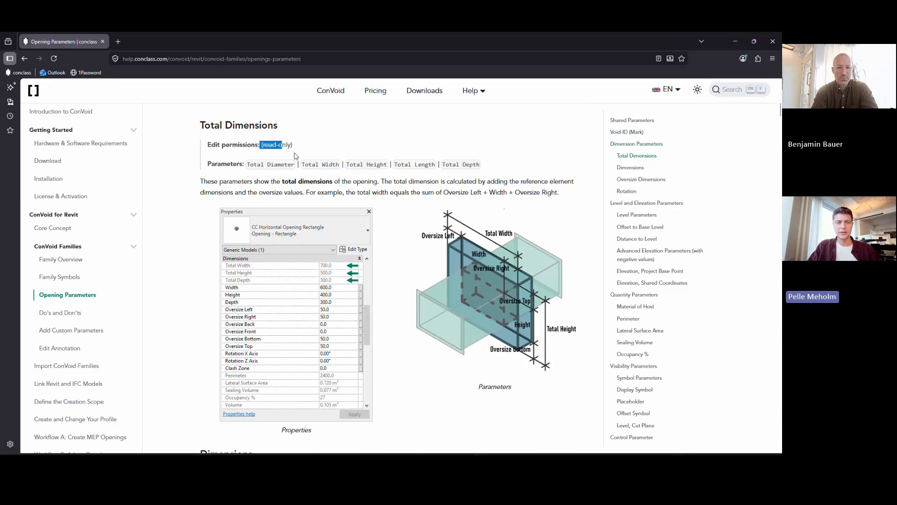
pyautogui.scroll(-7, 304, 159)
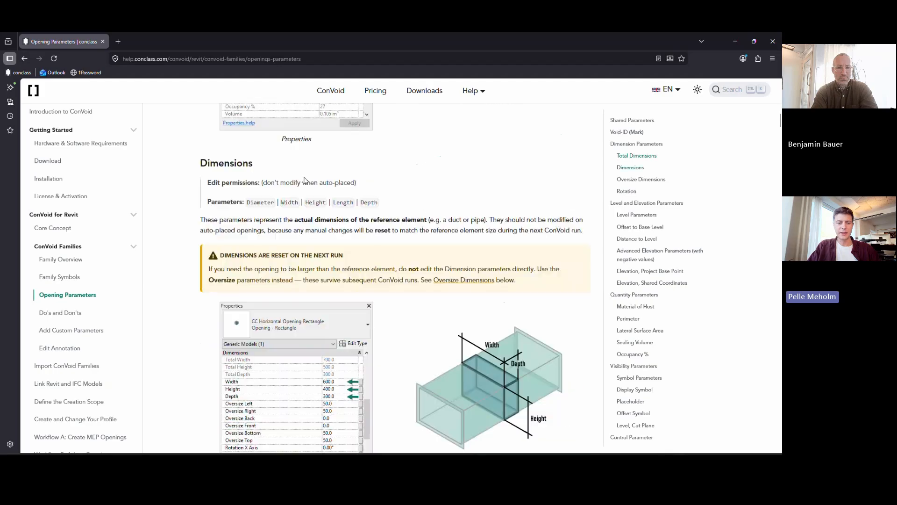
# Read the edit permissions and guidance for Dimensions and Oversize Dimensions in the opening parameters documentation
pyautogui.doubleClick(208, 163)
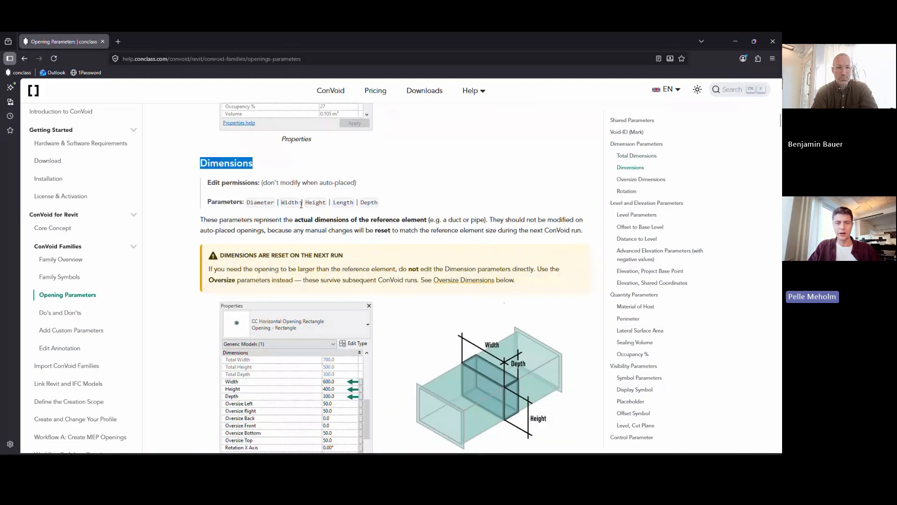
pyautogui.moveTo(264, 182); pyautogui.dragTo(318, 182)
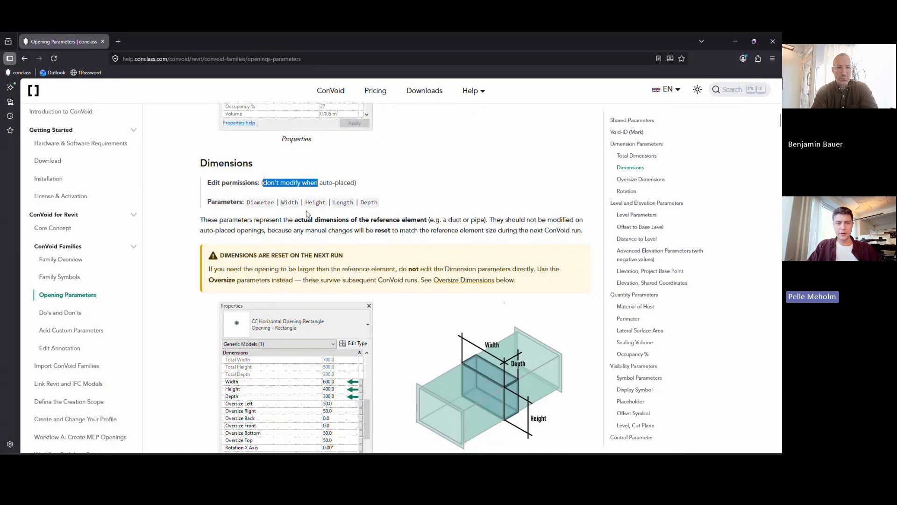
pyautogui.click(276, 194)
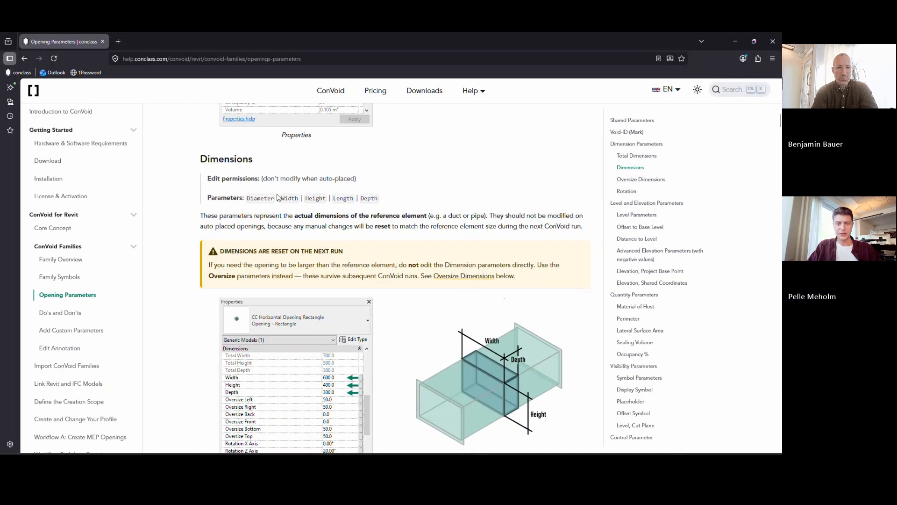
pyautogui.scroll(-3, 277, 193)
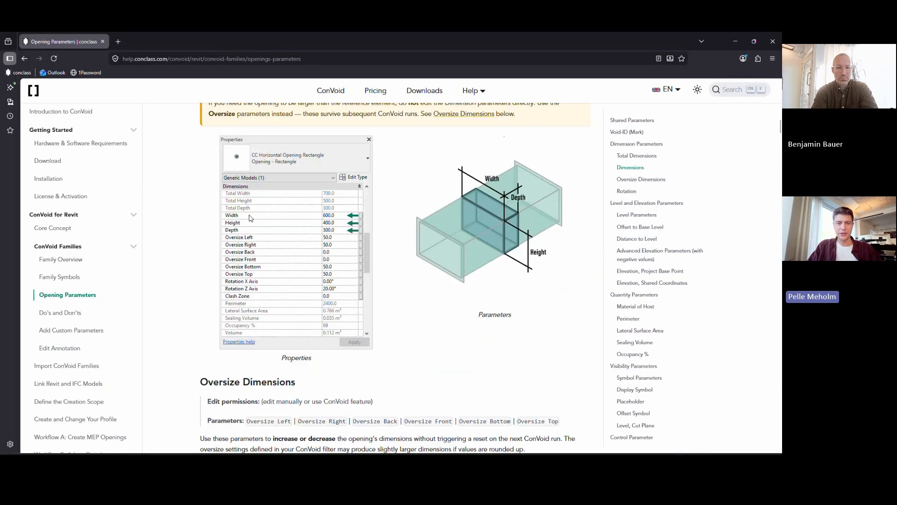
pyautogui.scroll(2, 254, 219)
pyautogui.scroll(-8, 254, 220)
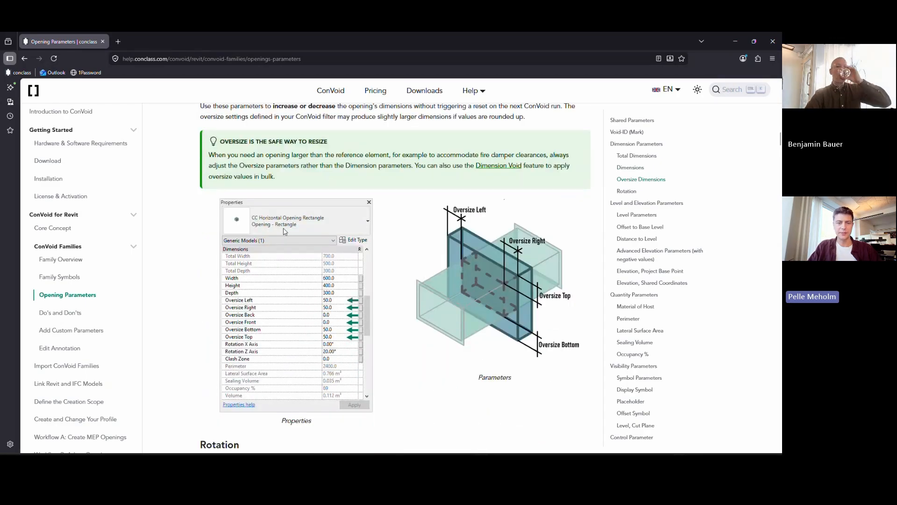
pyautogui.scroll(2, 226, 148)
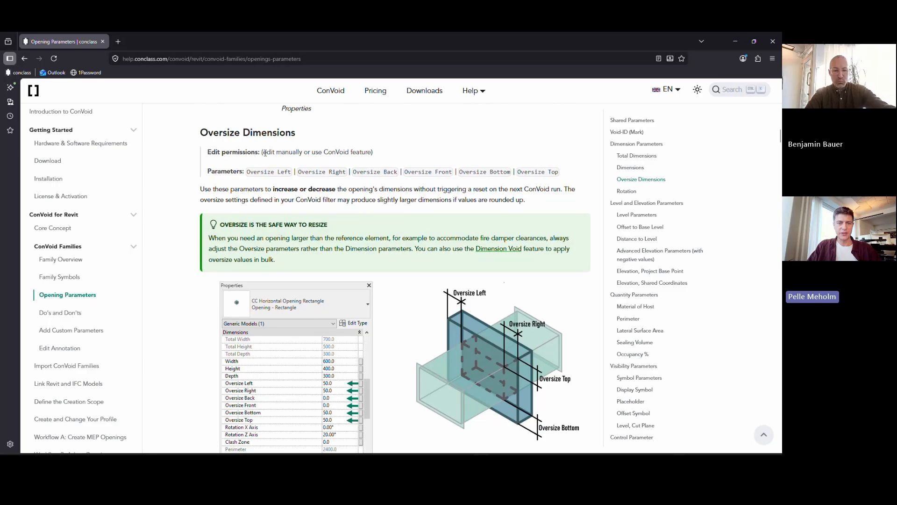
pyautogui.moveTo(262, 152); pyautogui.dragTo(355, 150)
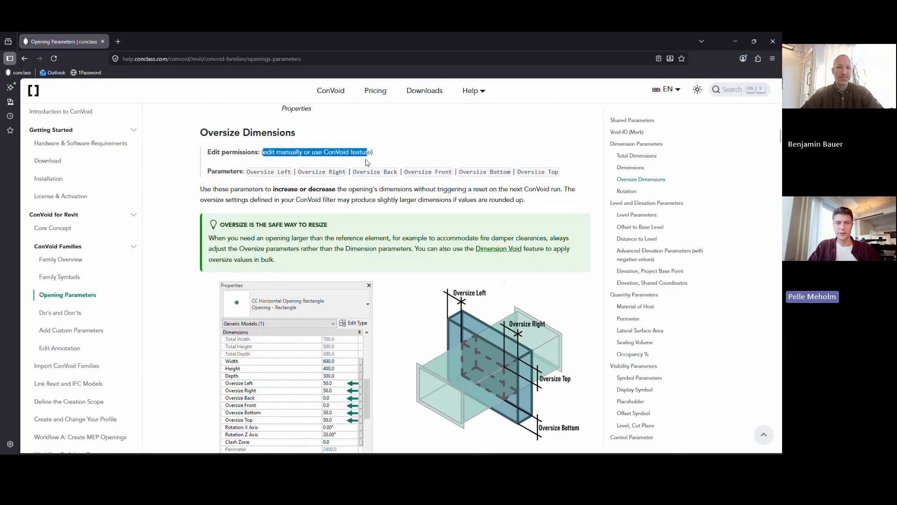
pyautogui.scroll(-15, 349, 213)
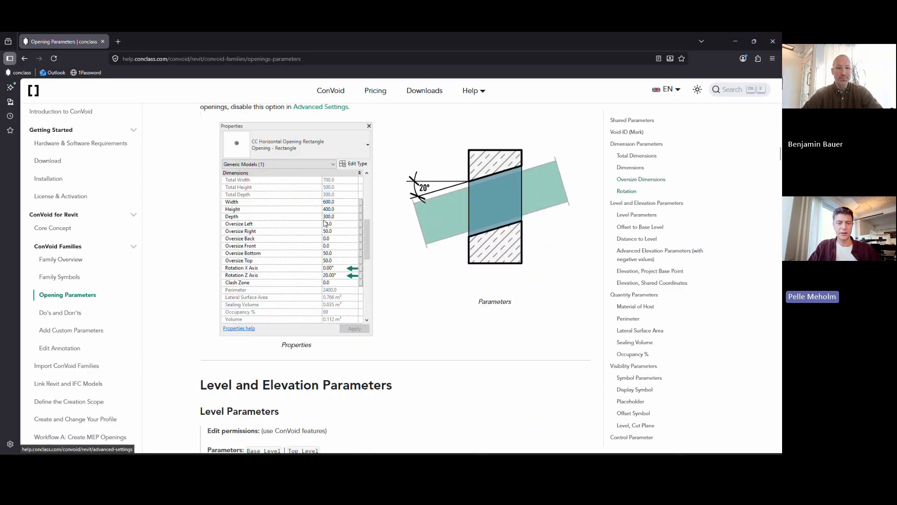
# Skim the level, elevation and quantity parameter sections of the documentation, from Level Parameters to Perimeter
pyautogui.scroll(-6, 318, 226)
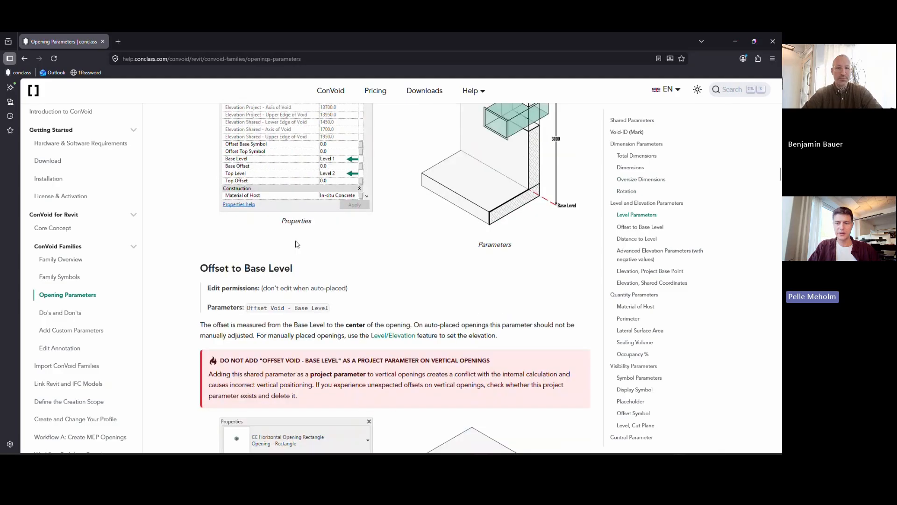
pyautogui.scroll(-10, 339, 306)
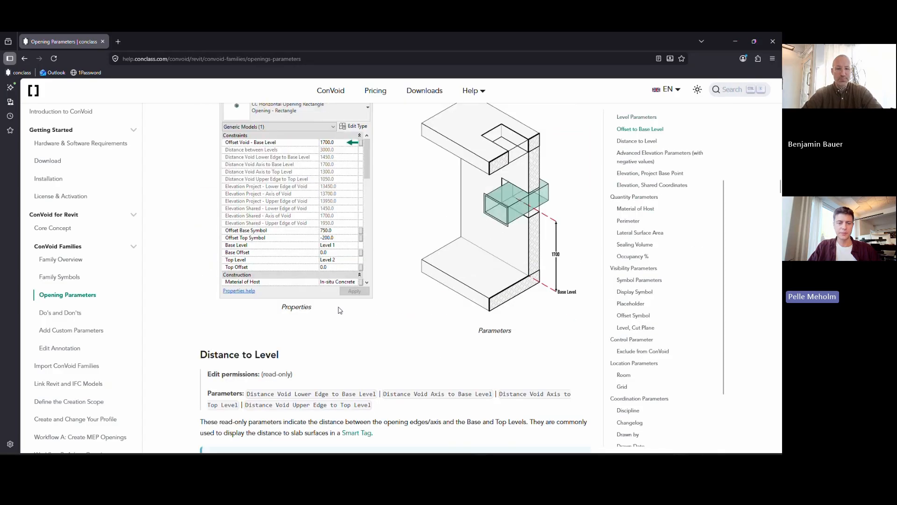
pyautogui.scroll(-9, 339, 306)
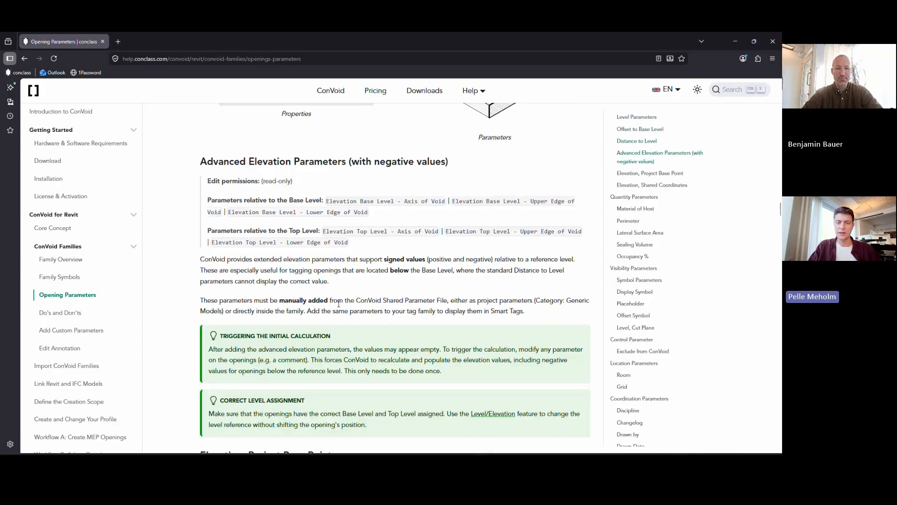
pyautogui.scroll(-10, 339, 304)
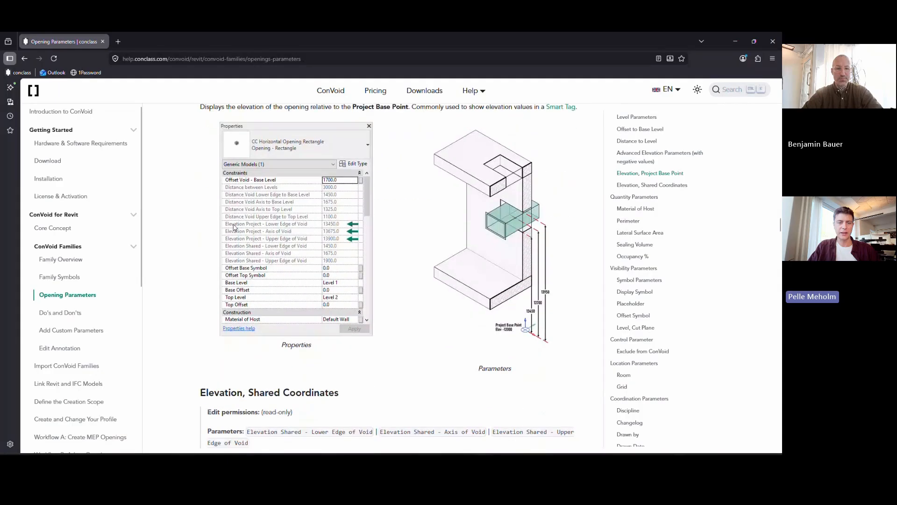
pyautogui.scroll(-10, 234, 229)
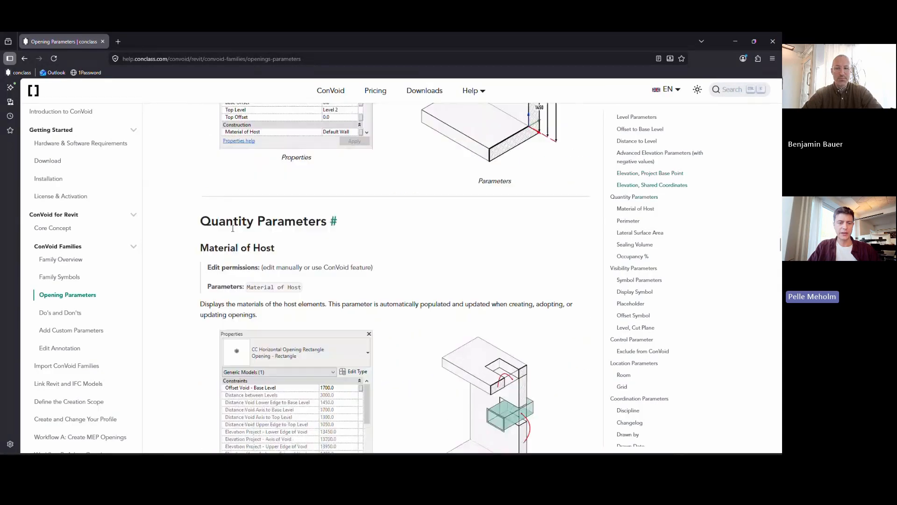
pyautogui.scroll(-3, 233, 228)
pyautogui.scroll(-4, 233, 228)
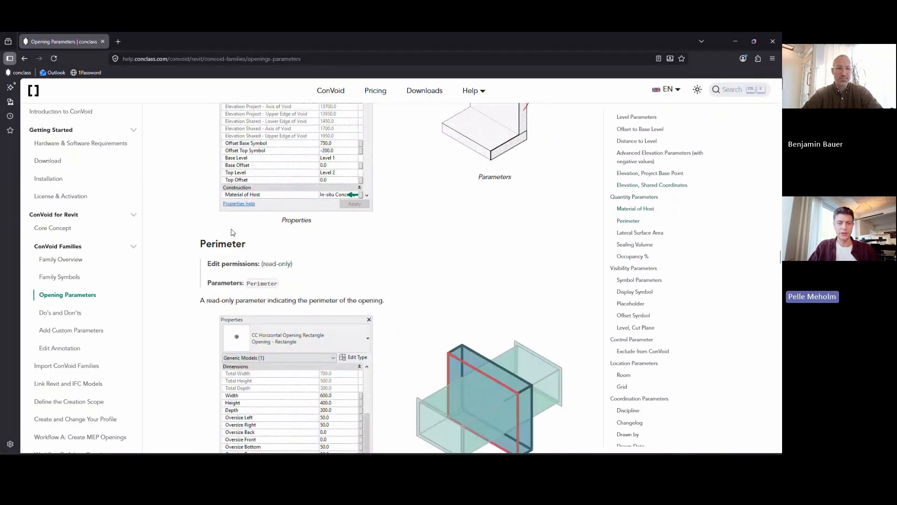
pyautogui.scroll(-3, 234, 232)
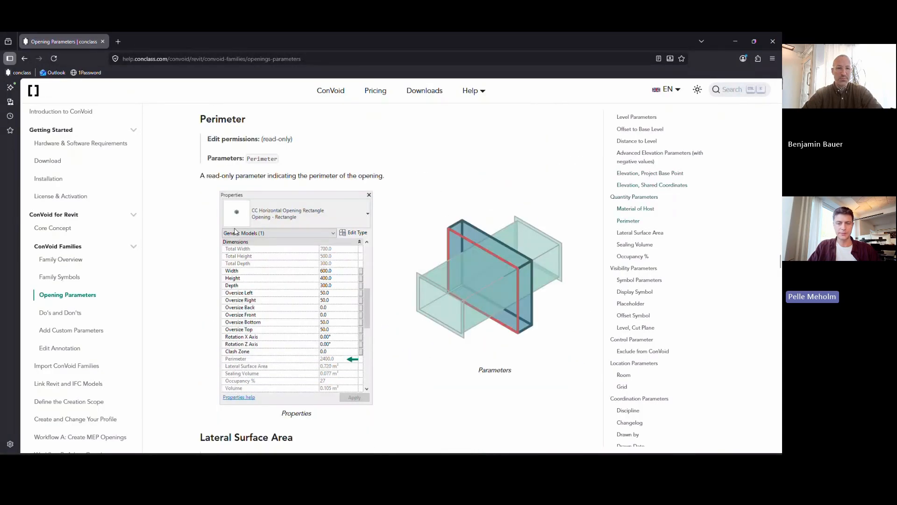
# Return to Revit, copy the gray duct's rectangular opening about 800 mm along the wall in Level 1 Floor Plan, check the copy's properties and deselect it
pyautogui.click(735, 43)
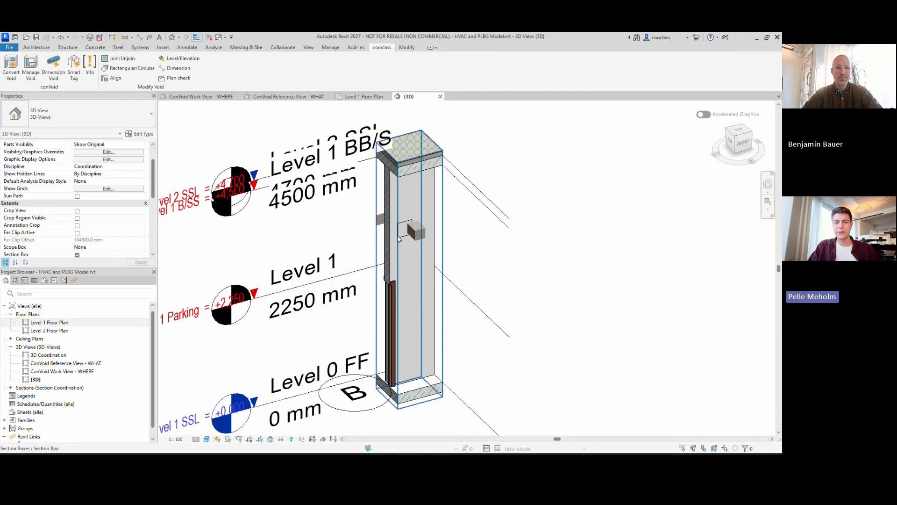
pyautogui.click(360, 97)
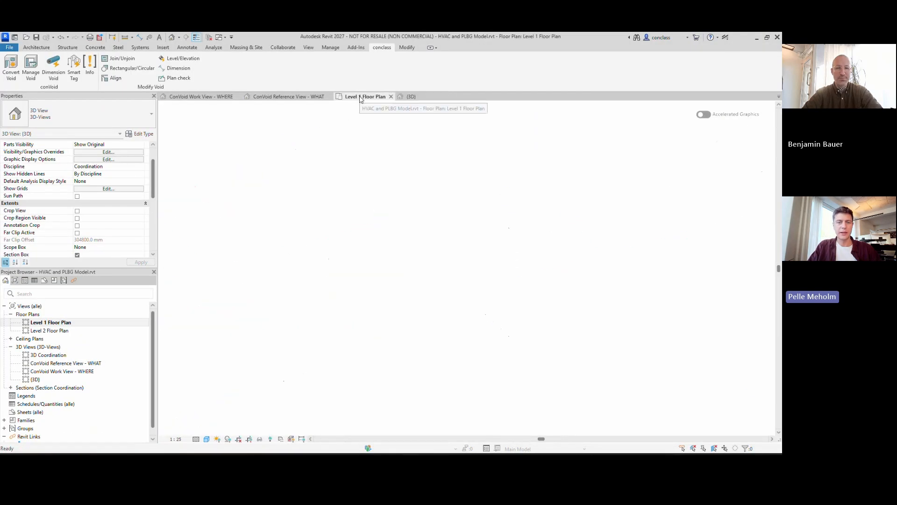
pyautogui.click(321, 276)
pyautogui.moveTo(321, 276); pyautogui.dragTo(455, 233, button='middle')
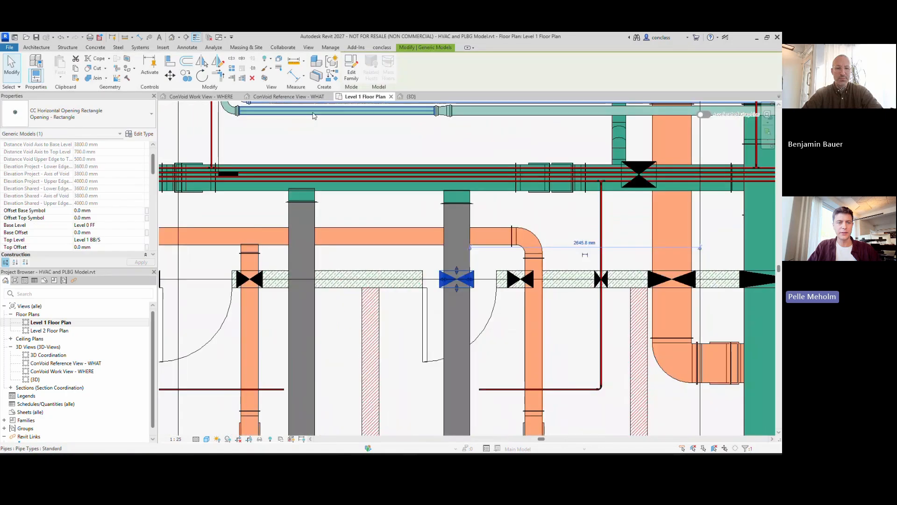
pyautogui.press('c')
pyautogui.press('o')
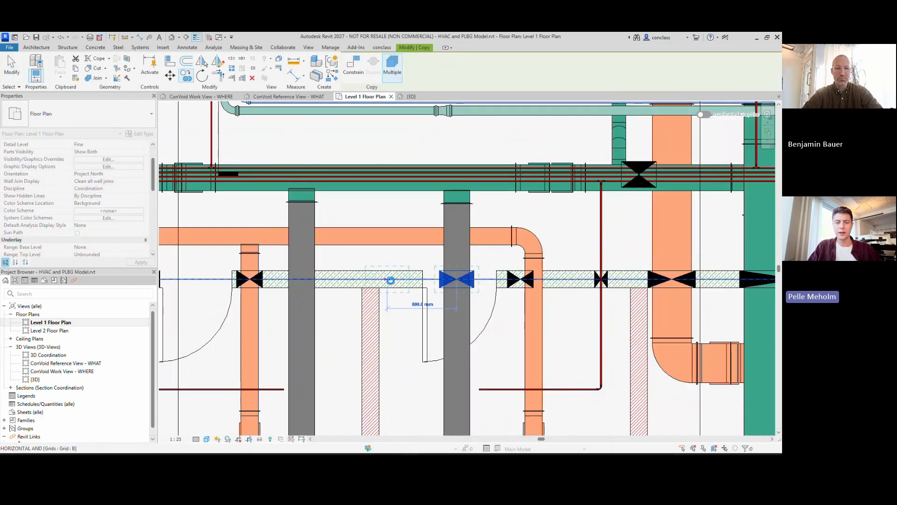
pyautogui.click(395, 282)
pyautogui.scroll(-6, 86, 215)
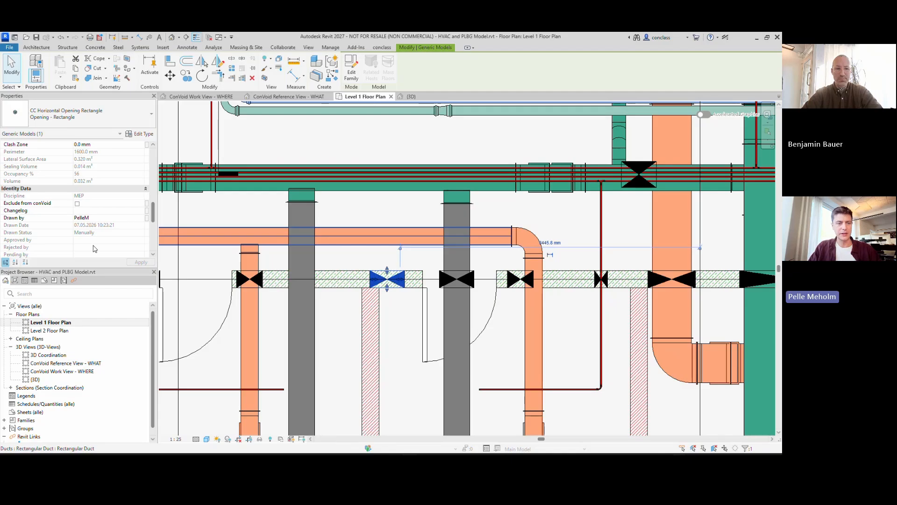
pyautogui.scroll(4, 102, 213)
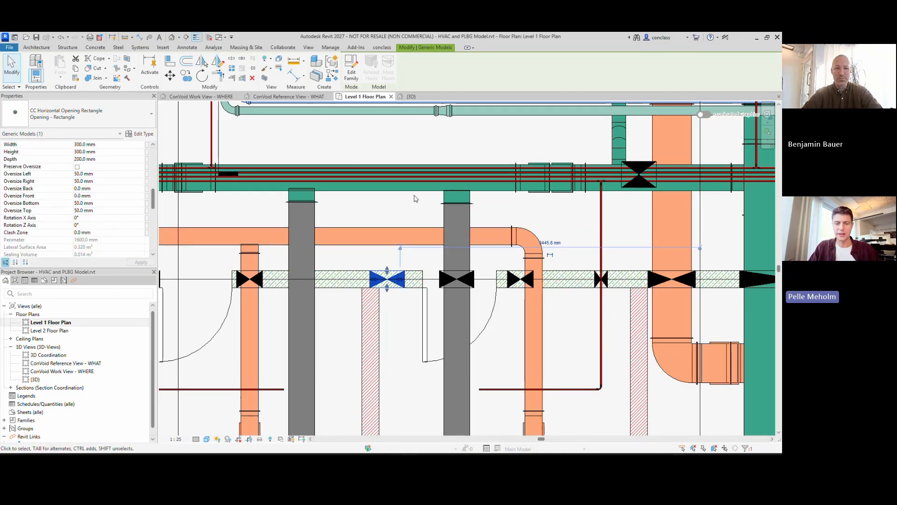
pyautogui.scroll(-3, 417, 196)
pyautogui.press('Escape')
# Isolate the orange duct's rectangular opening in the upper corridor wall with a 3D selection box and inspect it alongside the pipes
pyautogui.moveTo(430, 197); pyautogui.dragTo(376, 213, button='middle')
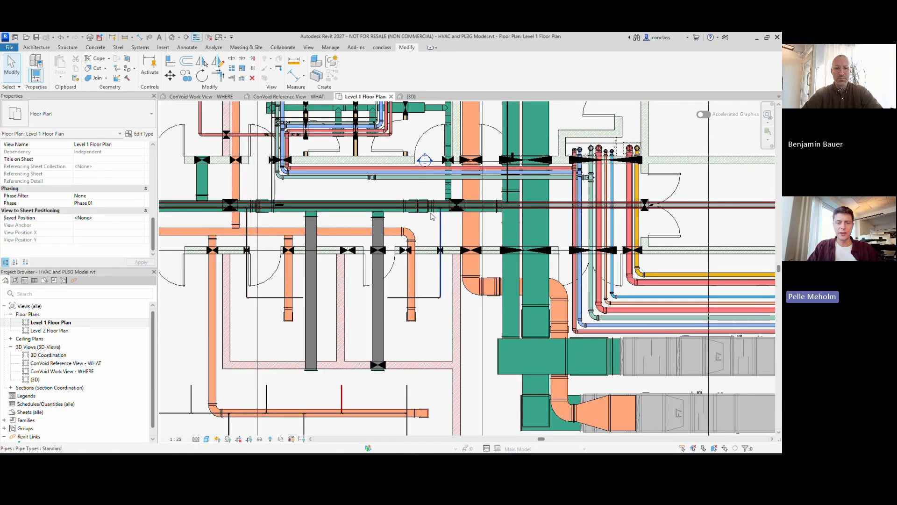
pyautogui.scroll(3, 304, 178)
pyautogui.scroll(-2, 303, 178)
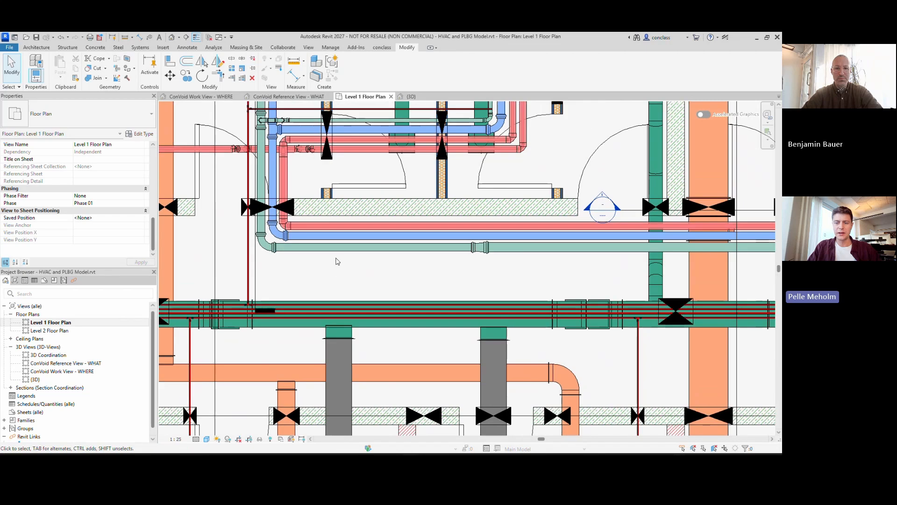
pyautogui.scroll(-2, 514, 236)
pyautogui.click(532, 235)
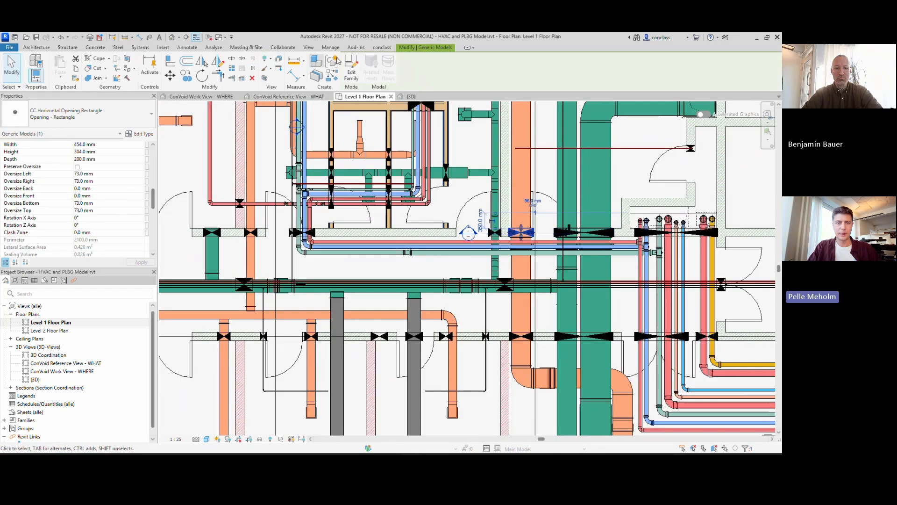
pyautogui.click(265, 78)
pyautogui.scroll(6, 463, 252)
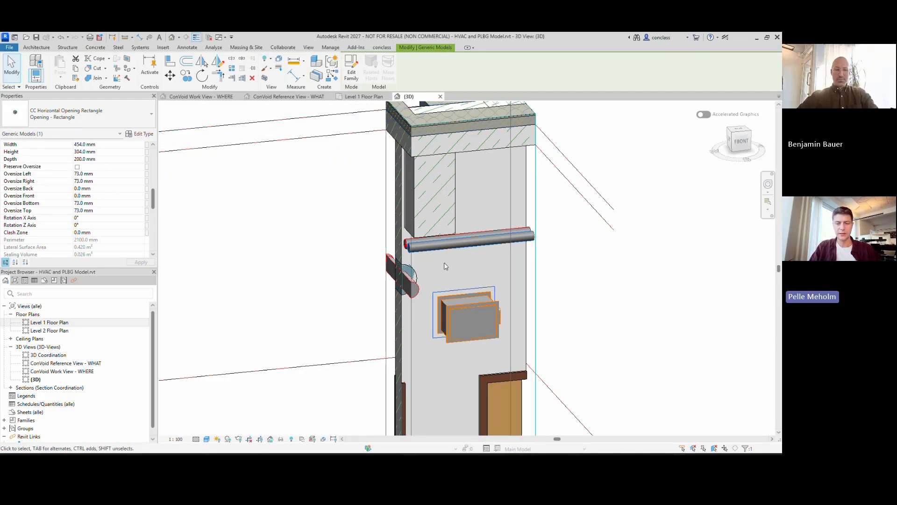
pyautogui.scroll(2, 459, 292)
pyautogui.scroll(2, 459, 292)
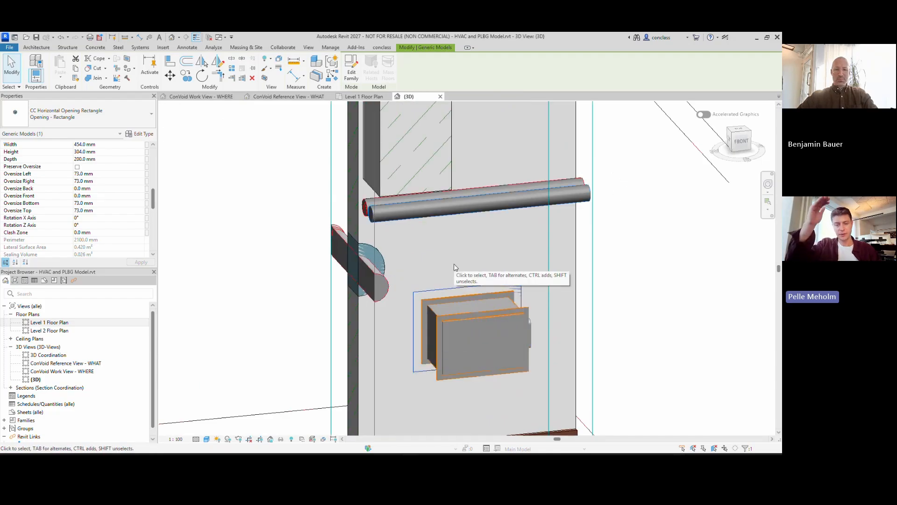
pyautogui.scroll(-2, 347, 266)
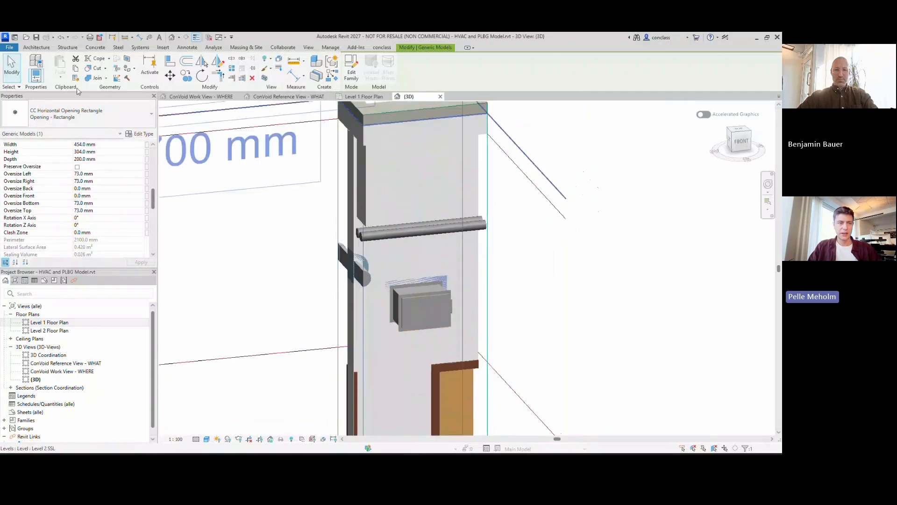
# Review the default horizontal opening oversize in the HVAC conVoid settings and close them without converting
pyautogui.press('Escape')
pyautogui.click(382, 47)
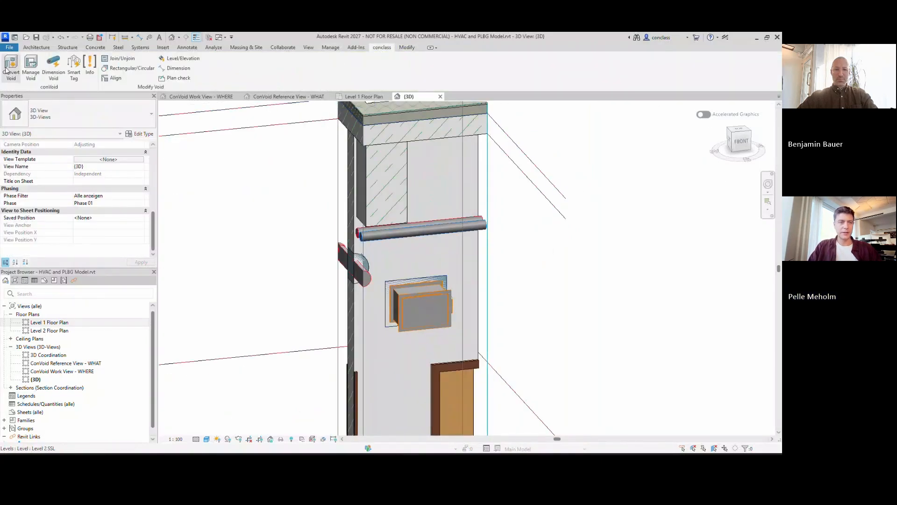
pyautogui.click(7, 70)
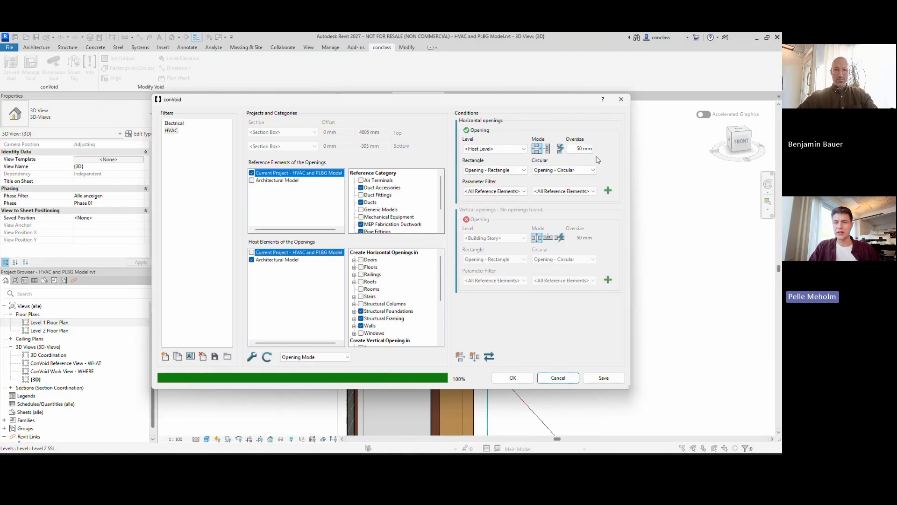
pyautogui.click(579, 149)
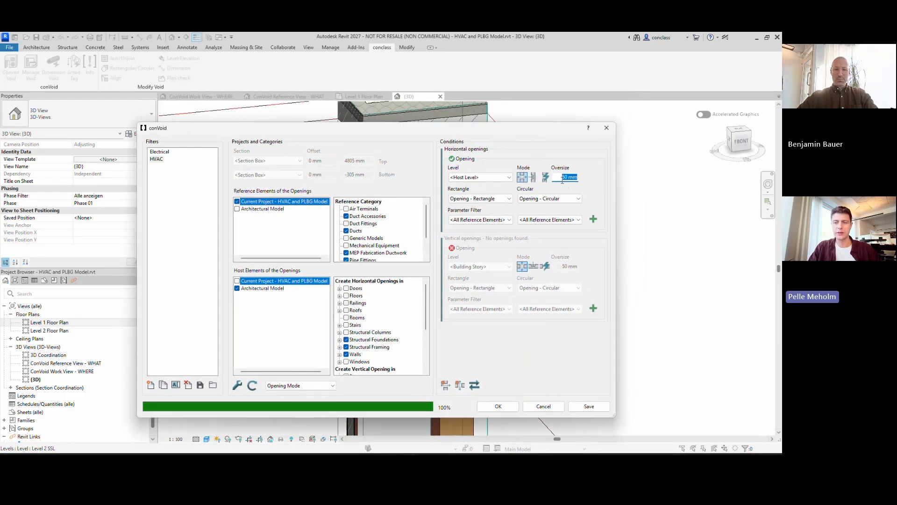
pyautogui.click(560, 178)
pyautogui.moveTo(559, 179); pyautogui.dragTo(593, 179)
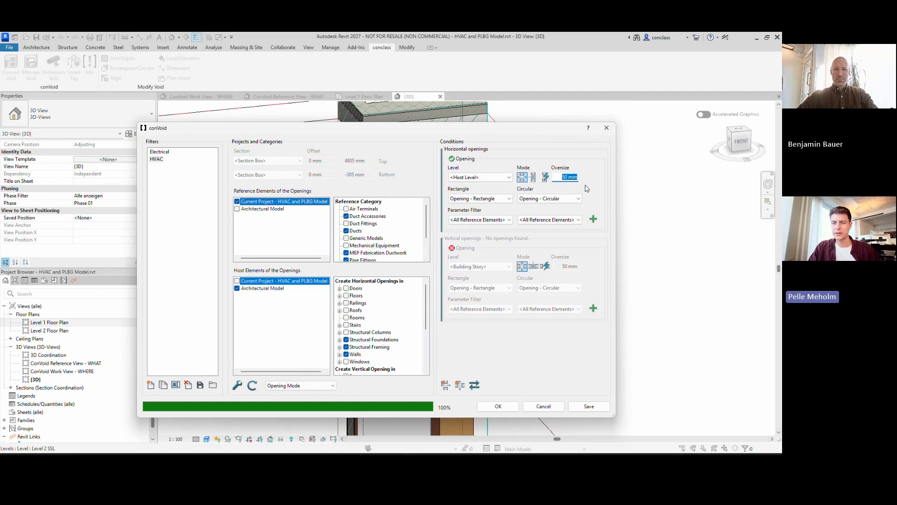
pyautogui.moveTo(537, 132); pyautogui.dragTo(551, 130)
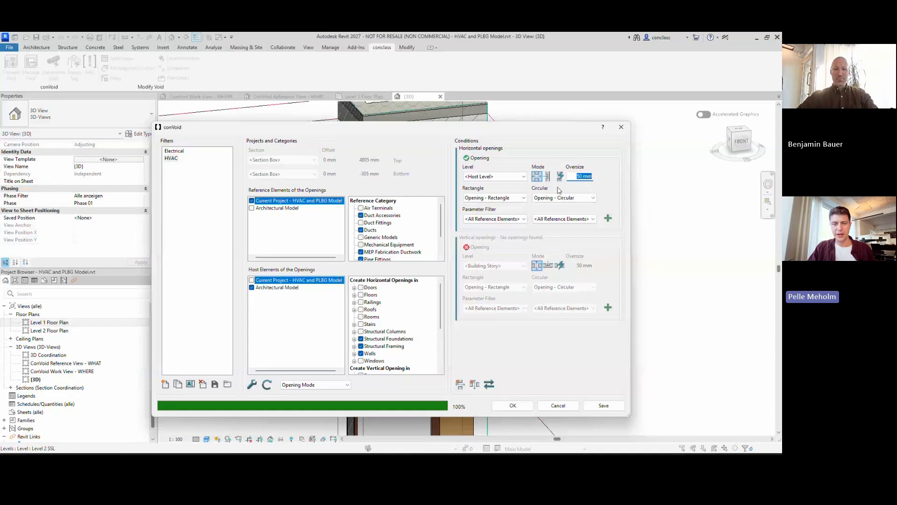
pyautogui.click(622, 128)
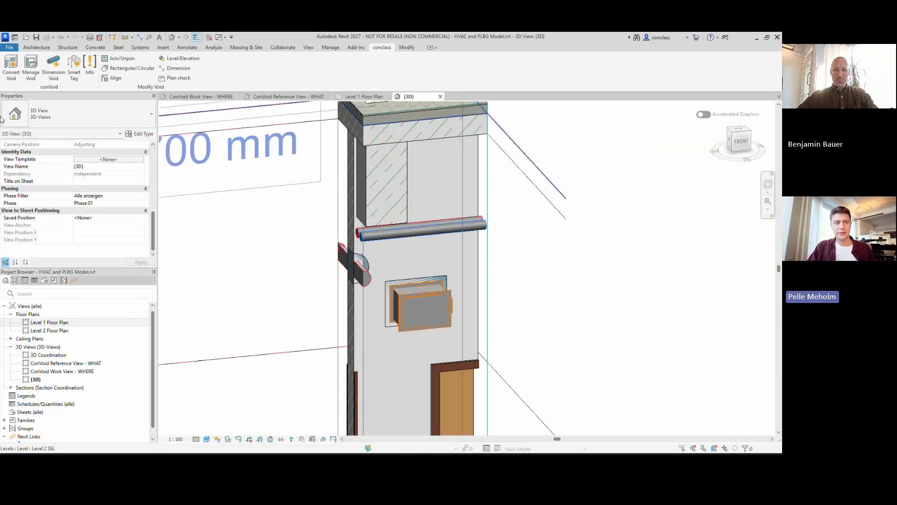
# Open Void Dimensions, load the openings of the Fire Damper filter and examine its side and top oversize values
pyautogui.click(54, 74)
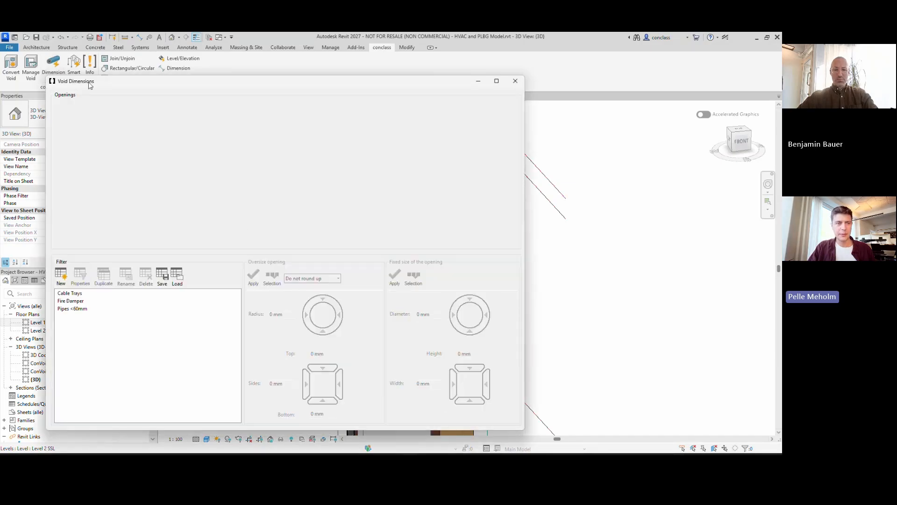
pyautogui.moveTo(107, 85); pyautogui.dragTo(219, 73)
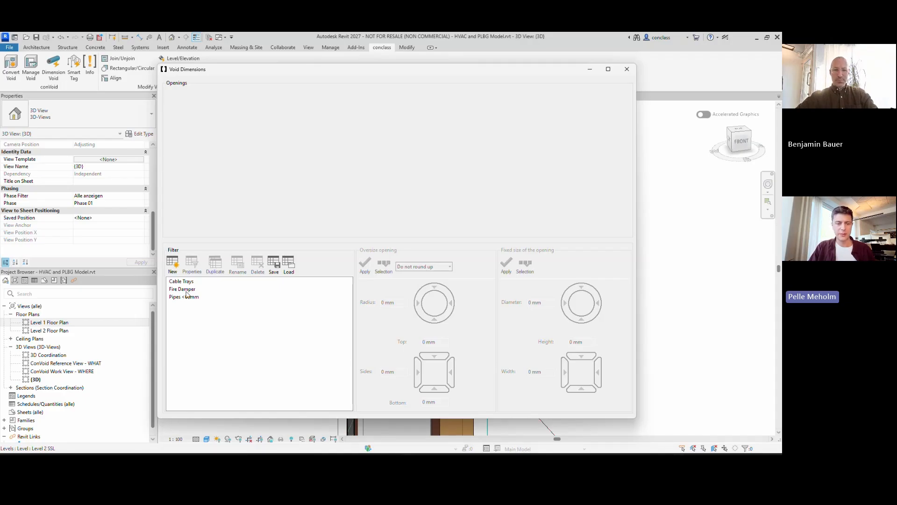
pyautogui.click(186, 289)
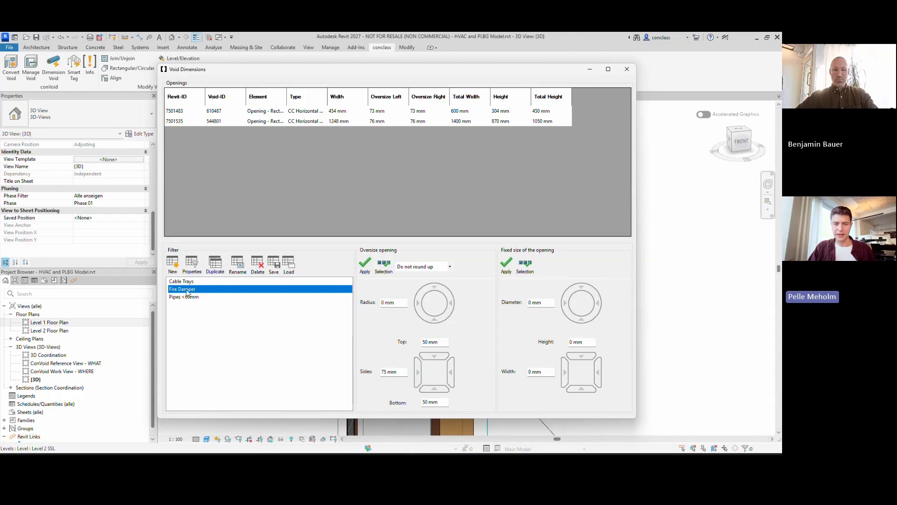
pyautogui.moveTo(331, 70); pyautogui.dragTo(419, 69)
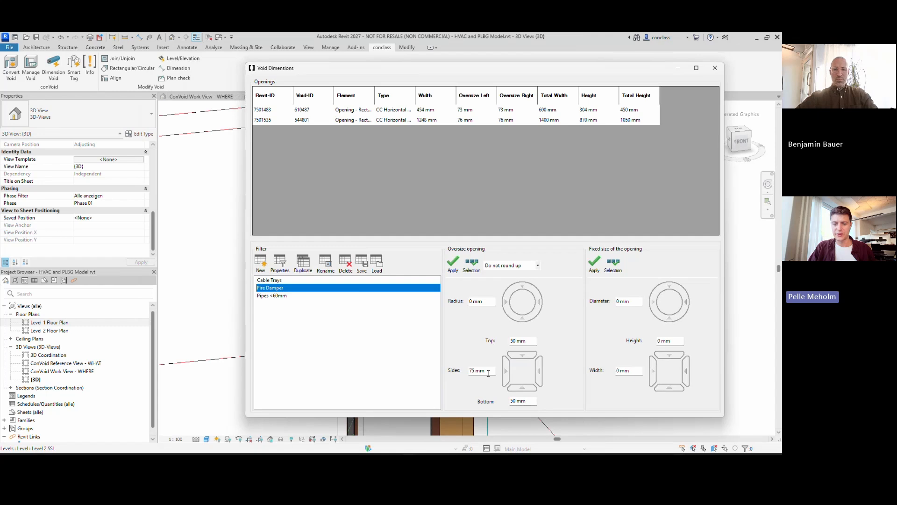
pyautogui.moveTo(488, 372); pyautogui.dragTo(469, 374)
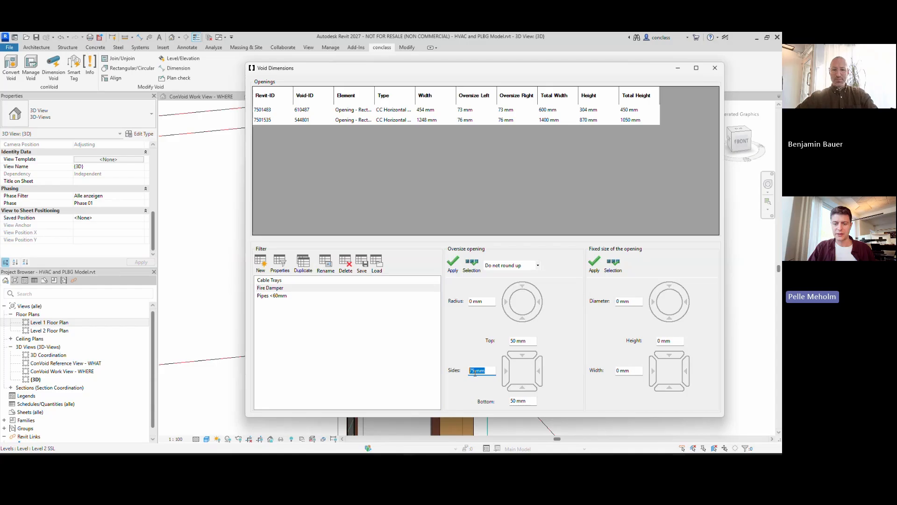
pyautogui.moveTo(529, 344); pyautogui.dragTo(499, 360)
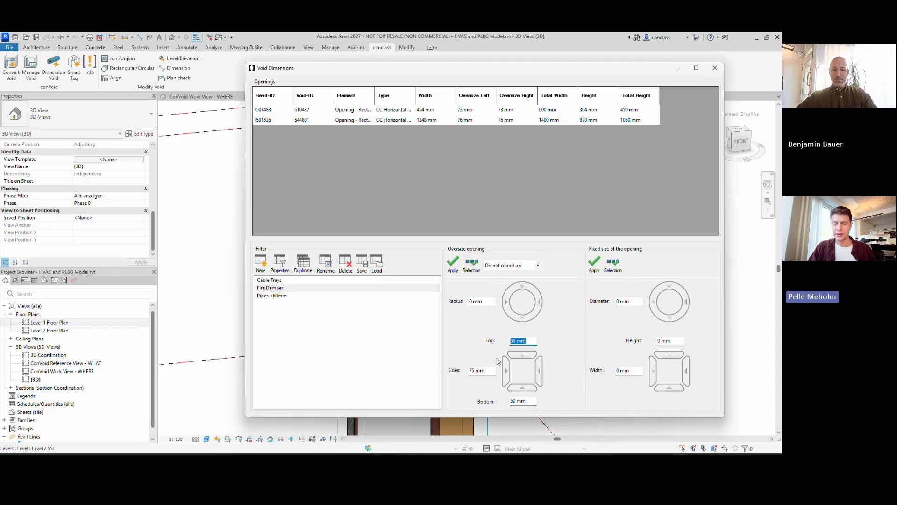
# Apply the Fire Damper oversizes of 75 mm sides and 50 mm top and bottom, without rounding, and inspect the duct opening's Preserve Oversize parameter
pyautogui.click(328, 289)
pyautogui.scroll(-3, 184, 324)
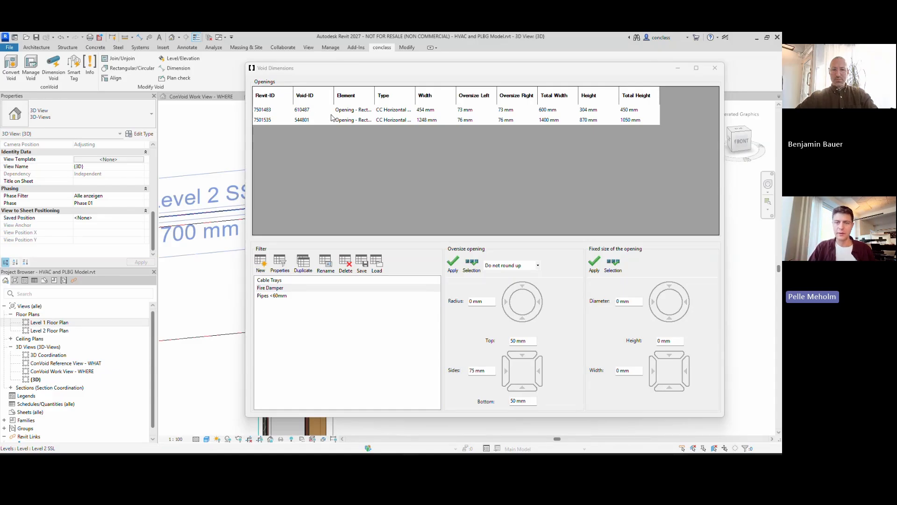
pyautogui.moveTo(227, 171); pyautogui.dragTo(134, 167, button='middle')
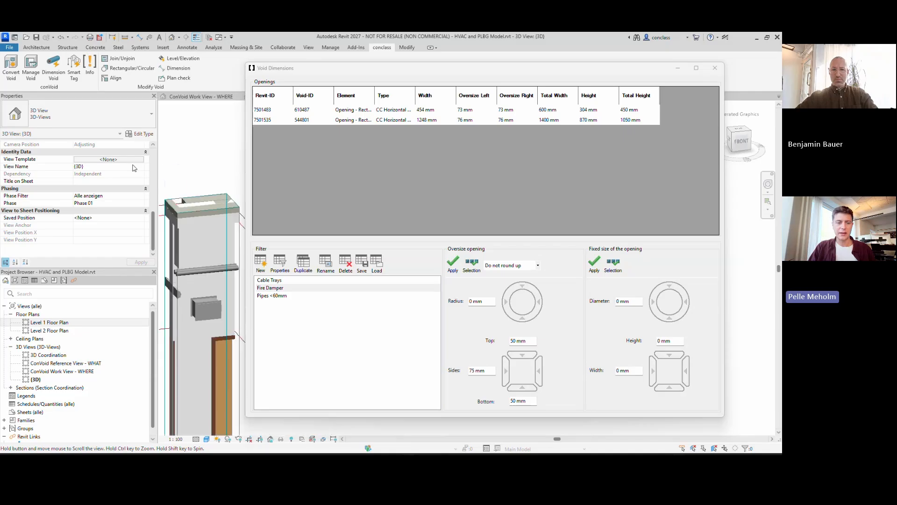
pyautogui.scroll(4, 205, 309)
pyautogui.click(270, 288)
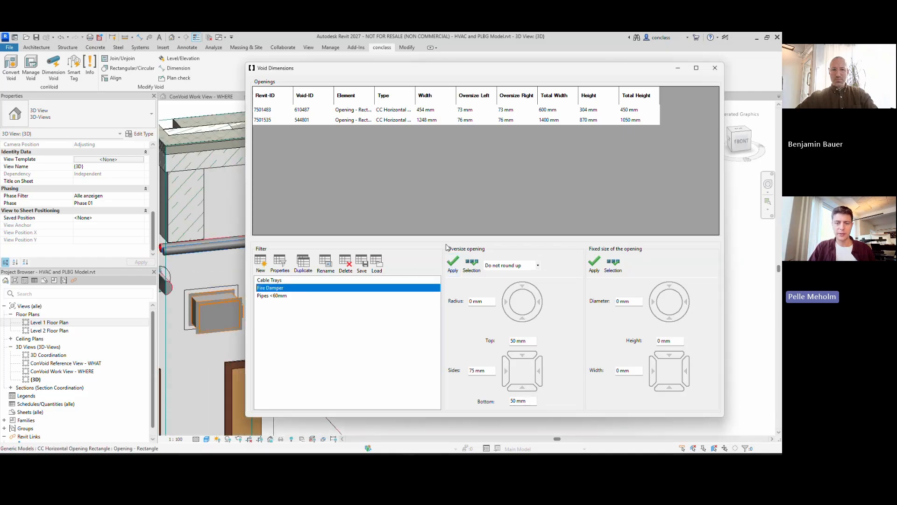
pyautogui.click(452, 264)
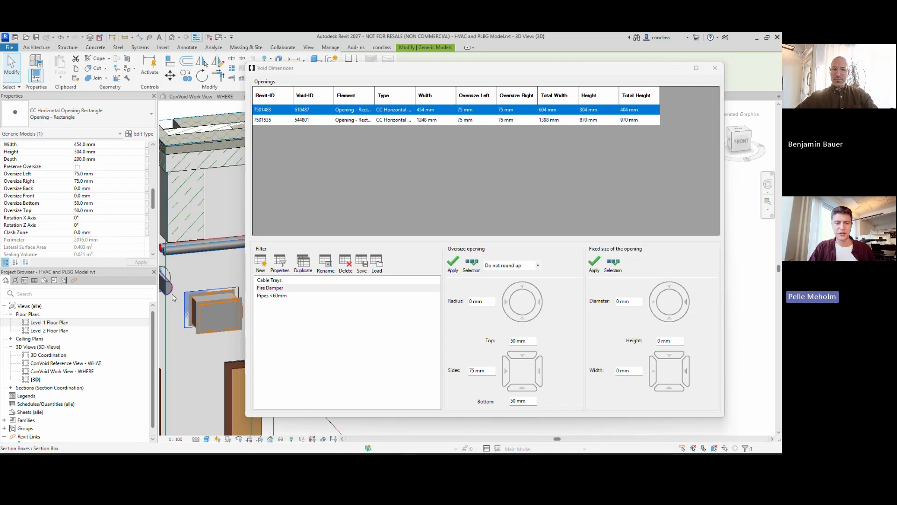
pyautogui.scroll(-1, 174, 298)
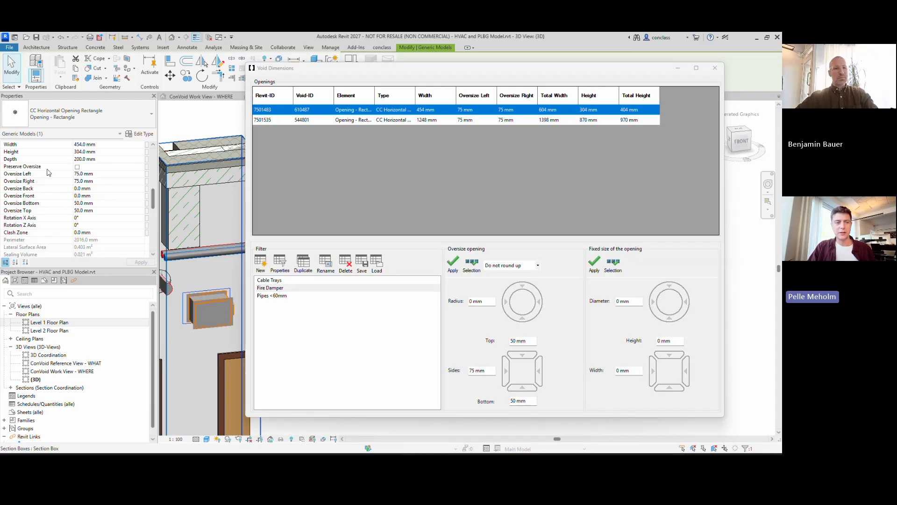
pyautogui.moveTo(53, 172)
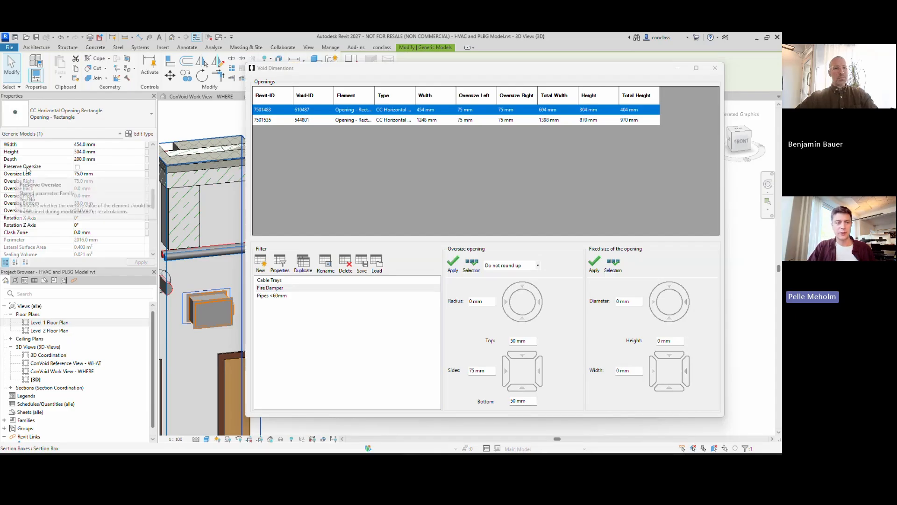
# Toggle Preserve Oversize on and back off for the selected fire damper opening and apply the properties
pyautogui.click(78, 168)
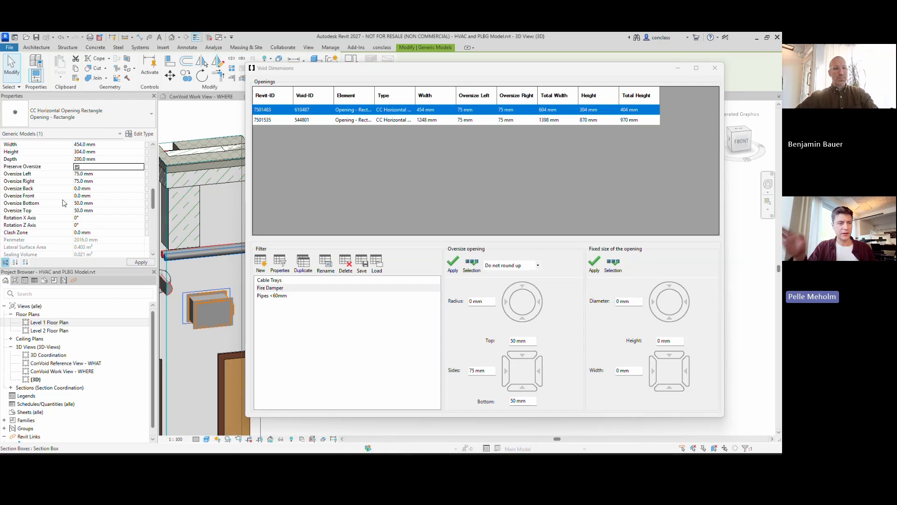
pyautogui.click(77, 167)
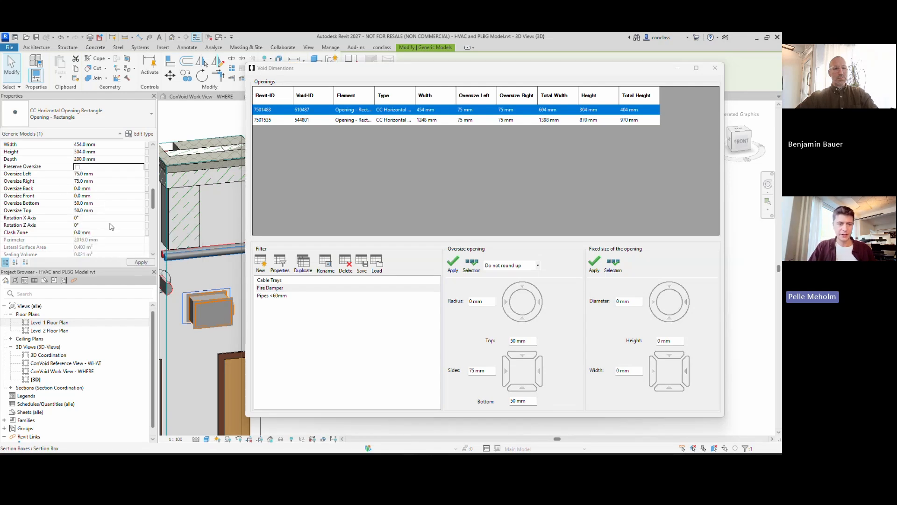
pyautogui.click(136, 263)
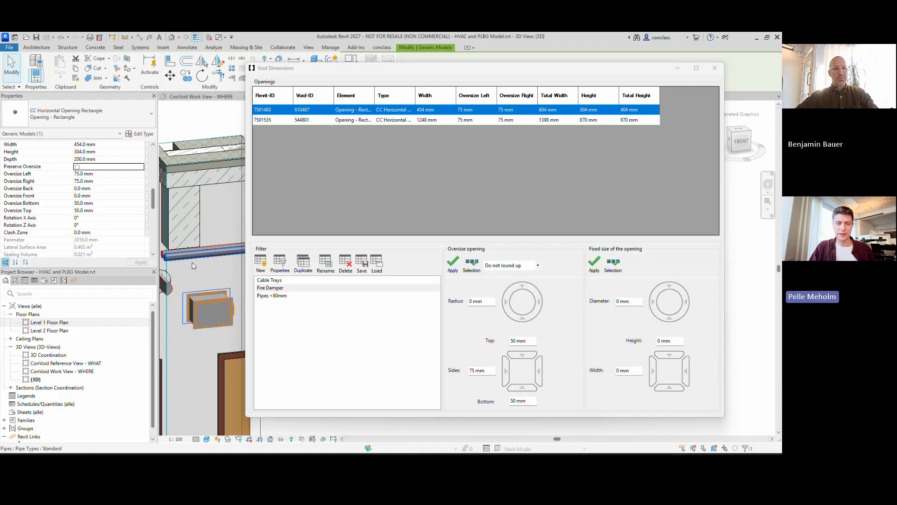
pyautogui.scroll(-4, 199, 289)
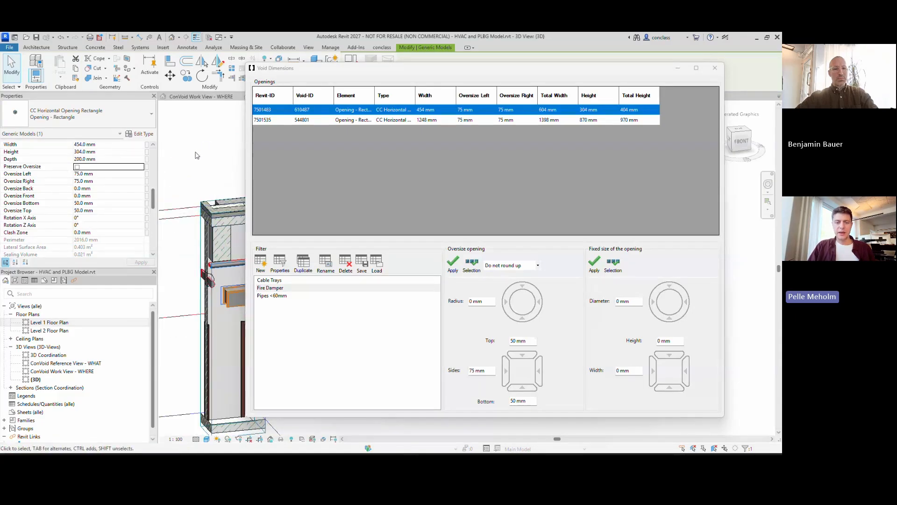
# Apply a fixed diameter of 100 mm to all openings in the Pipes <60mm filter and check the listed total diameters
pyautogui.click(273, 295)
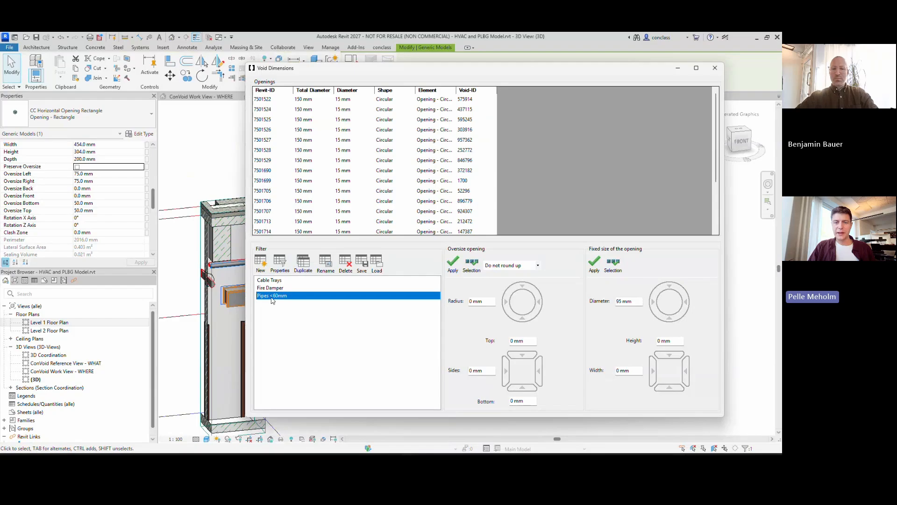
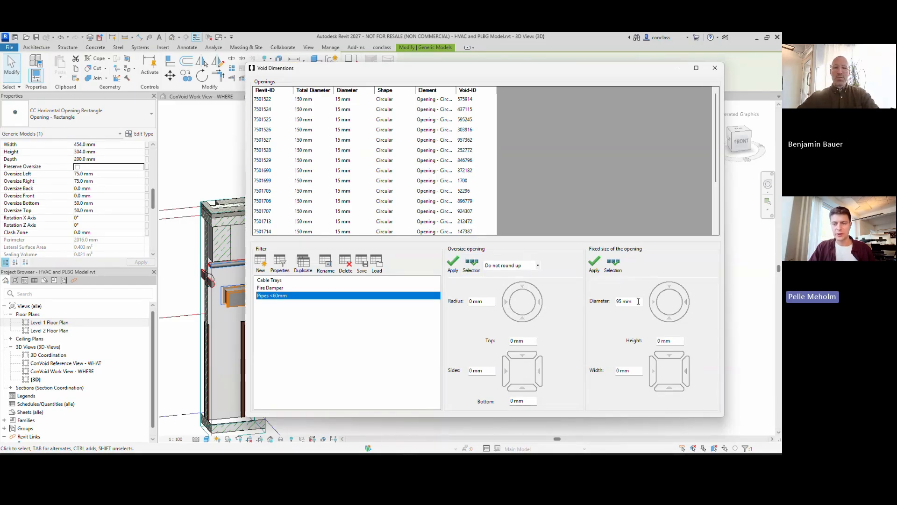
pyautogui.click(624, 301)
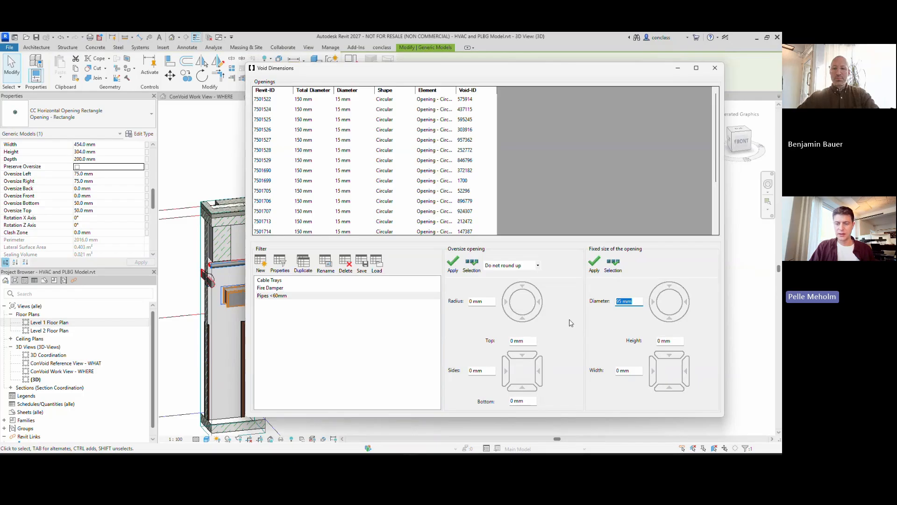
pyautogui.write('100')
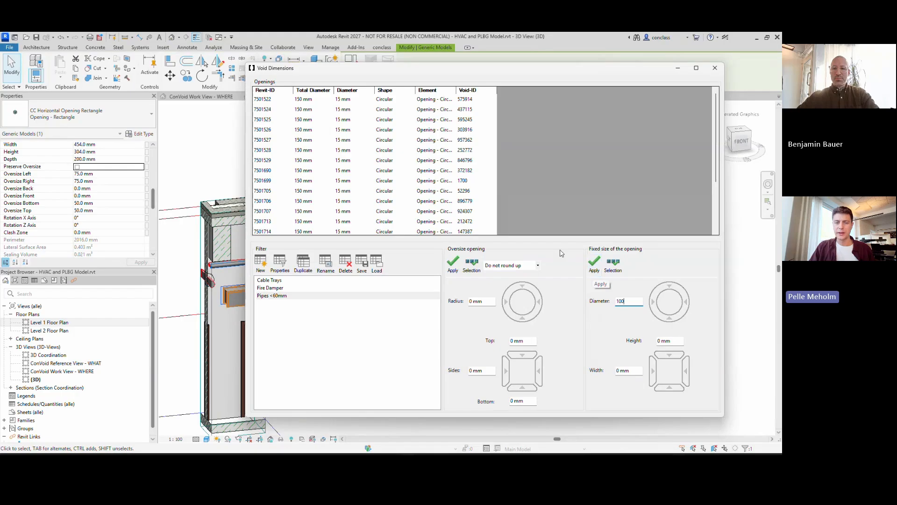
pyautogui.scroll(-3, 314, 205)
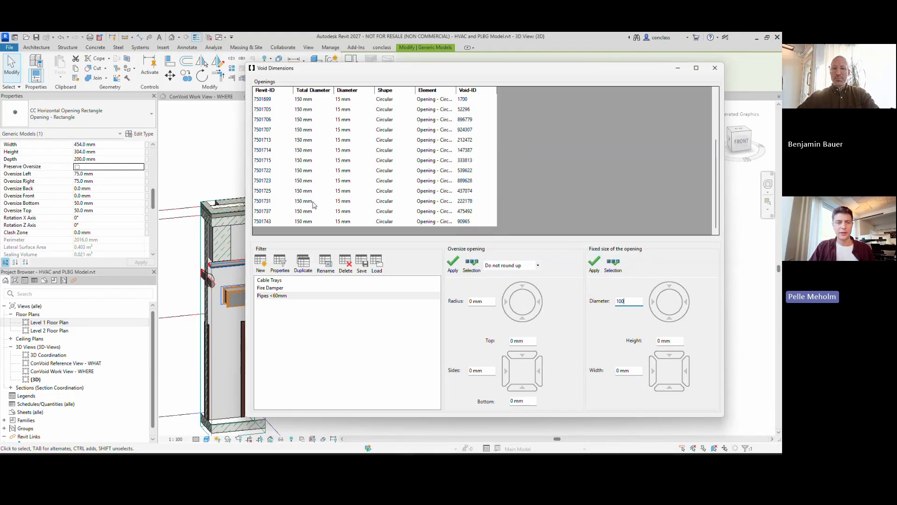
pyautogui.scroll(3, 314, 205)
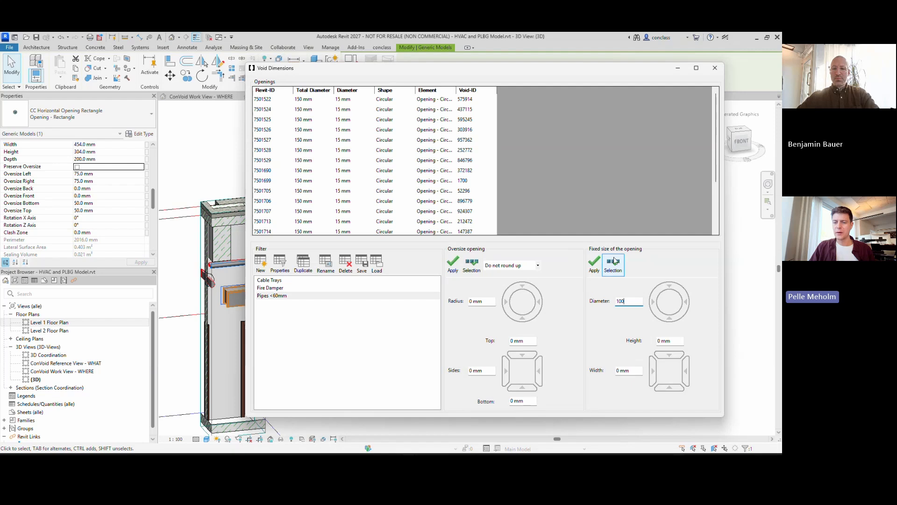
pyautogui.click(595, 270)
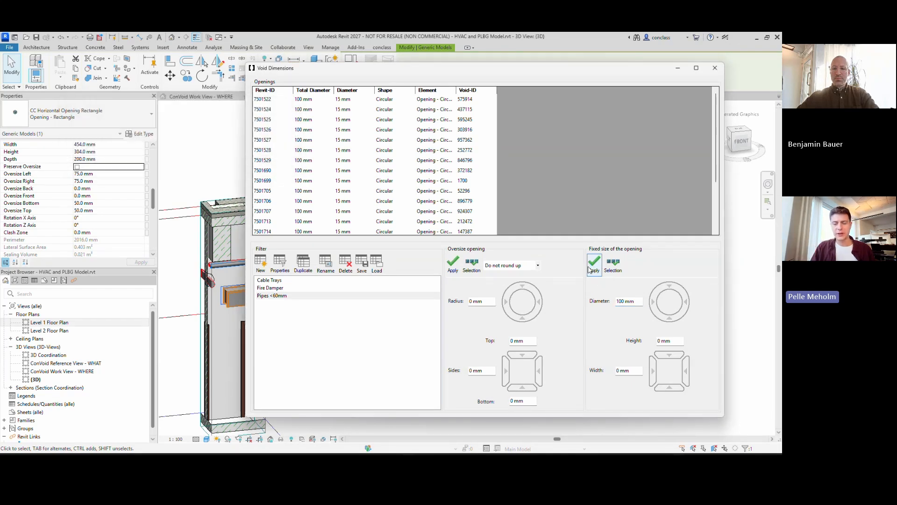
pyautogui.click(307, 122)
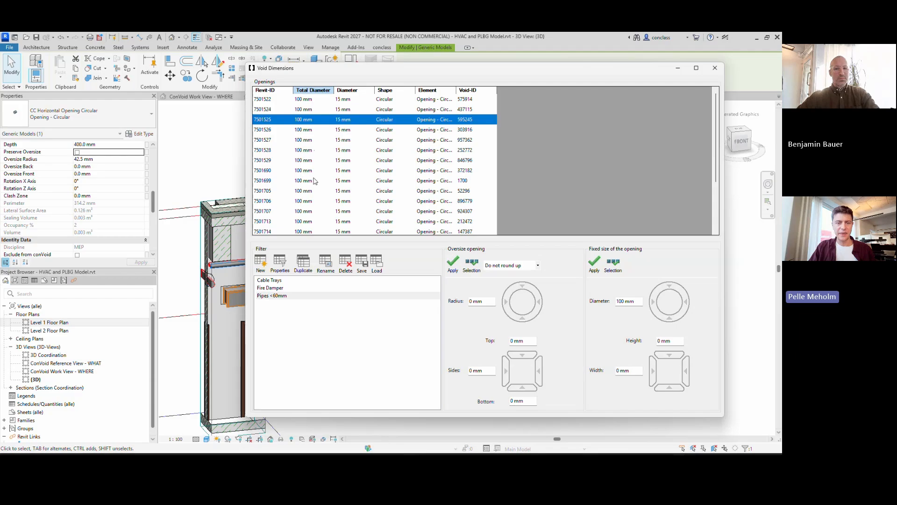
pyautogui.scroll(-3, 315, 181)
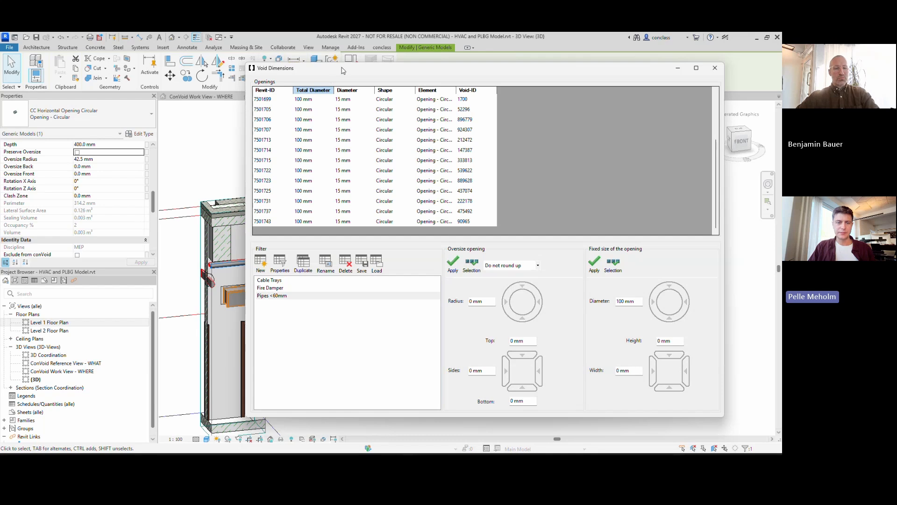
# List the fire damper openings, select the opening in the 3D view and examine its construction parameters
pyautogui.moveTo(343, 70); pyautogui.dragTo(357, 76)
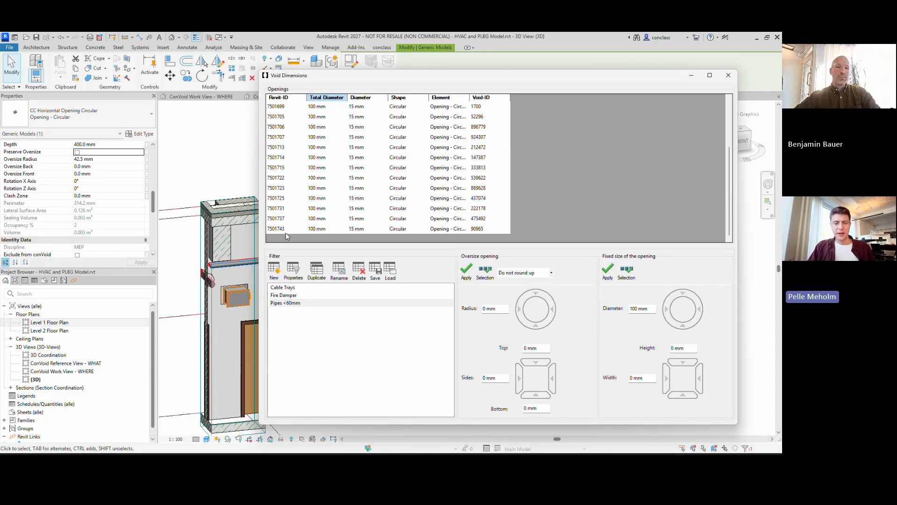
pyautogui.click(300, 295)
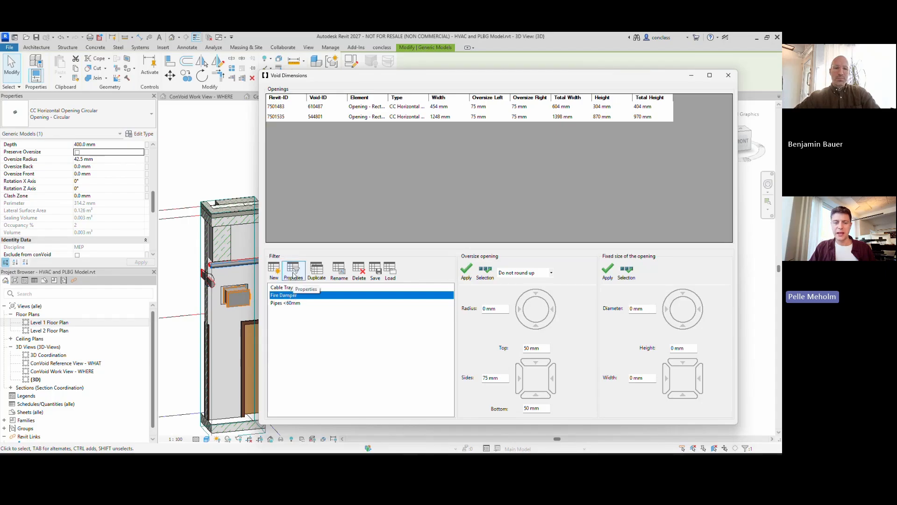
pyautogui.scroll(1, 225, 283)
pyautogui.click(228, 289)
pyautogui.scroll(2, 224, 281)
pyautogui.scroll(4, 105, 233)
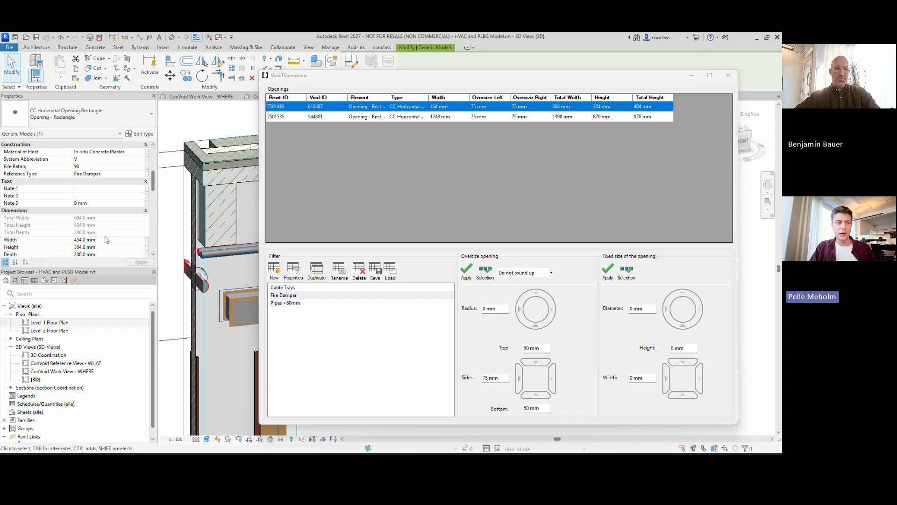
pyautogui.scroll(3, 105, 239)
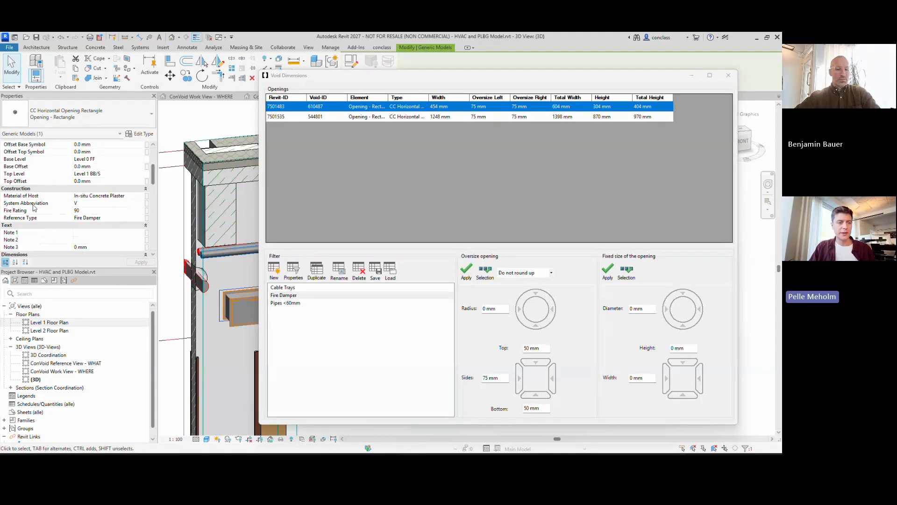
# Inspect the rule behind the Fire Damper filter, leave it without changes and close the void dimensions window
pyautogui.click(281, 295)
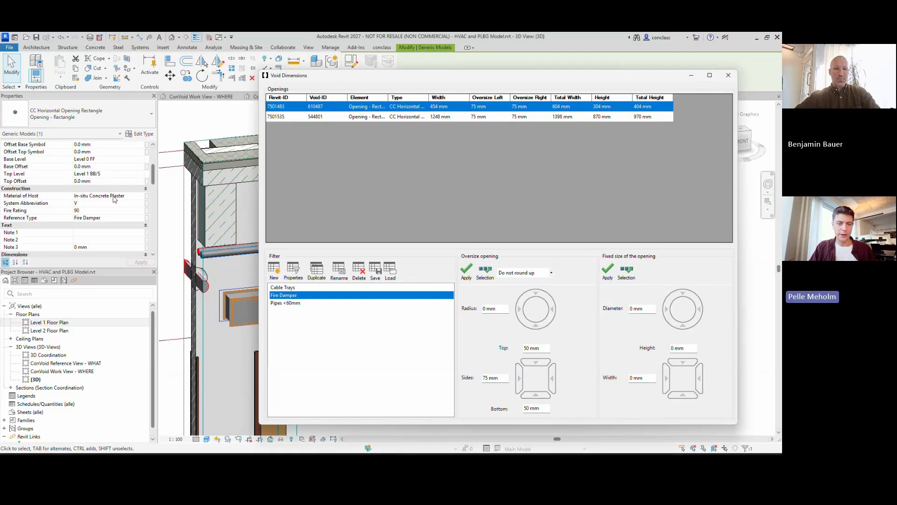
pyautogui.click(293, 272)
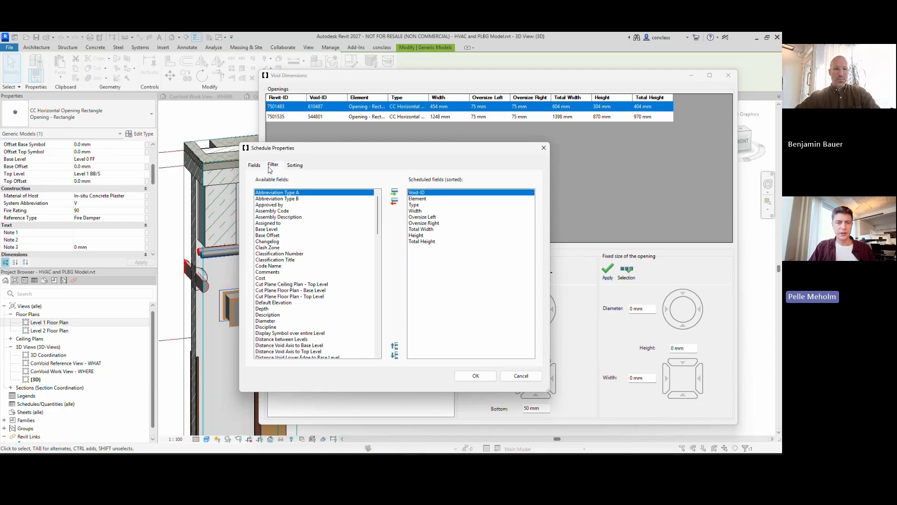
pyautogui.click(273, 165)
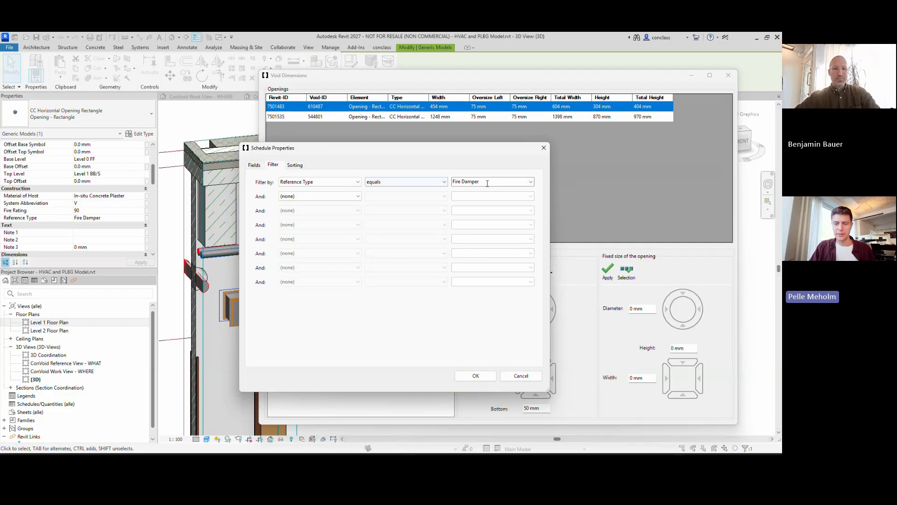
pyautogui.click(522, 376)
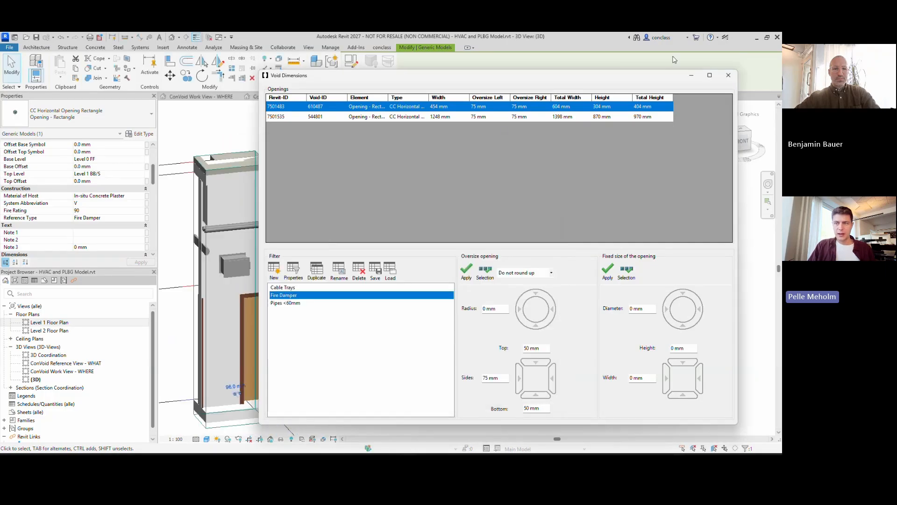
pyautogui.click(728, 75)
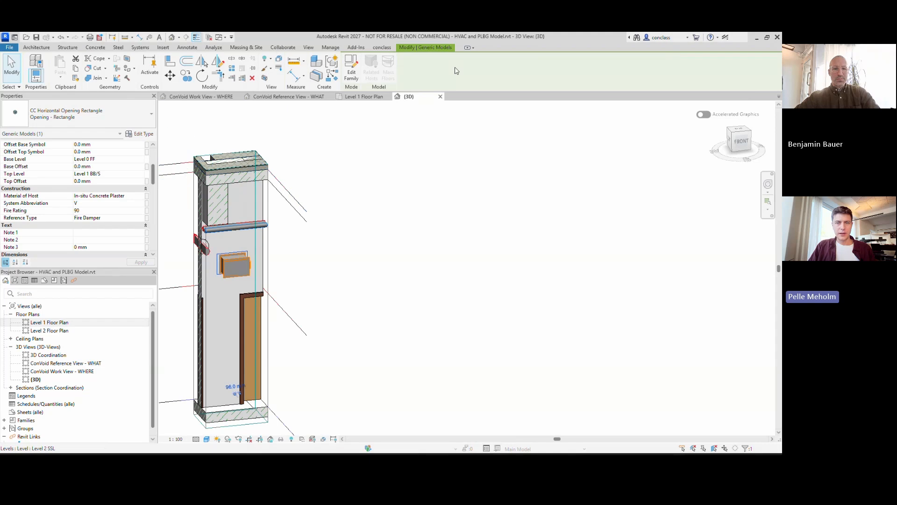
# Open the parameter transfer settings of Convert Void and enlarge the window to show all parameter mappings
pyautogui.click(382, 47)
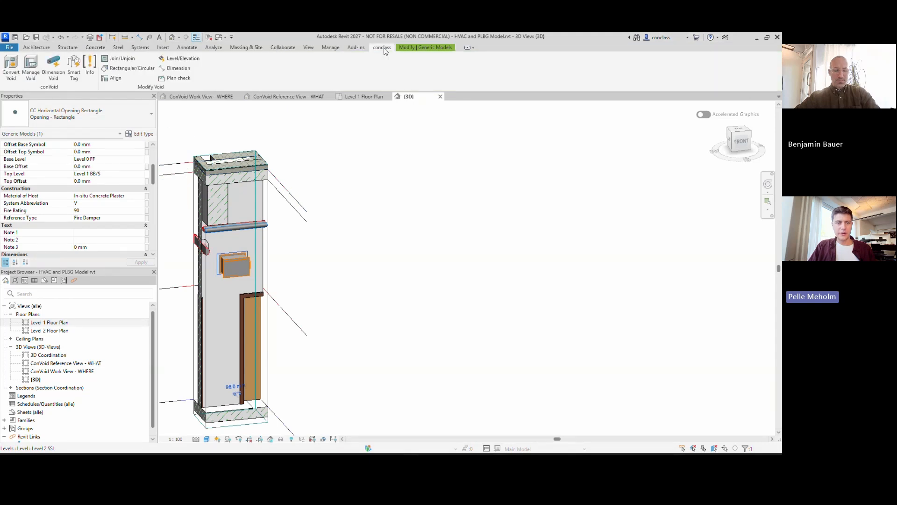
pyautogui.click(11, 65)
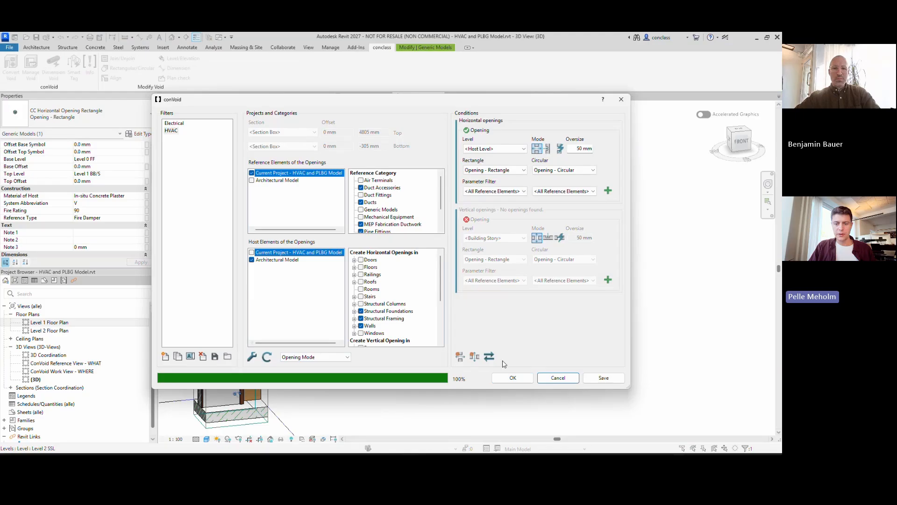
pyautogui.click(489, 357)
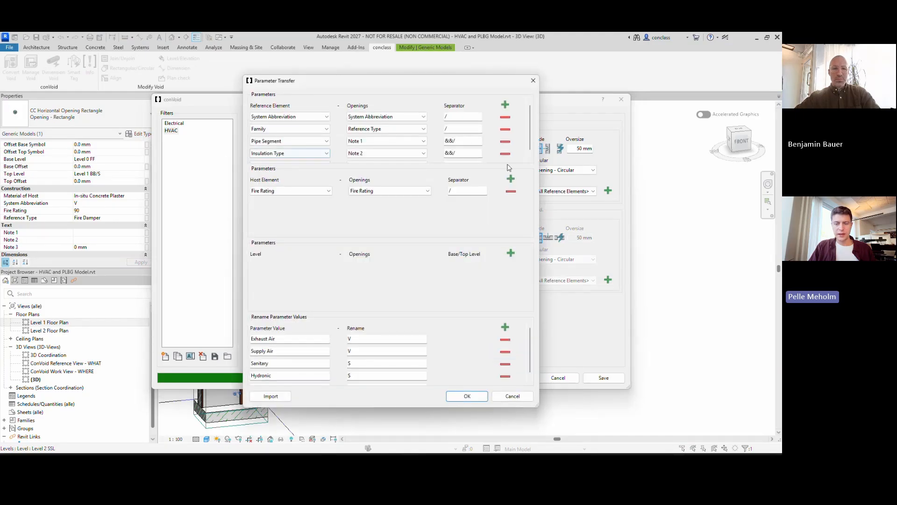
pyautogui.moveTo(530, 406); pyautogui.dragTo(531, 449)
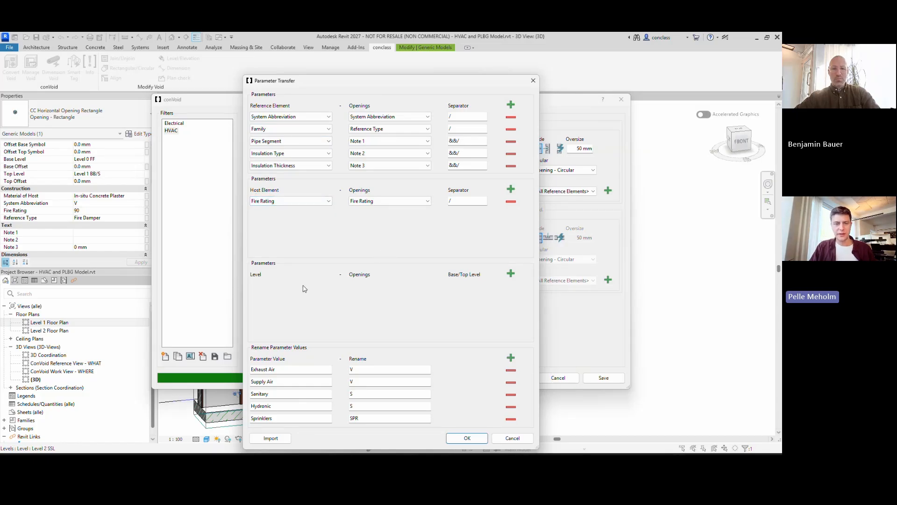
# Browse the host element parameters available for transfer, check the Insulation Thickness mapping, and cancel both Convert Void dialogs
pyautogui.click(308, 201)
pyautogui.scroll(-10, 282, 327)
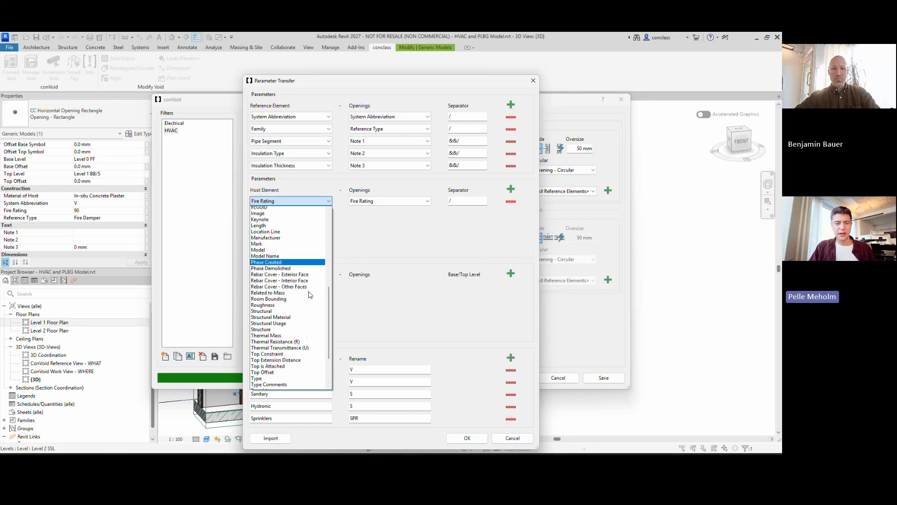
pyautogui.click(381, 244)
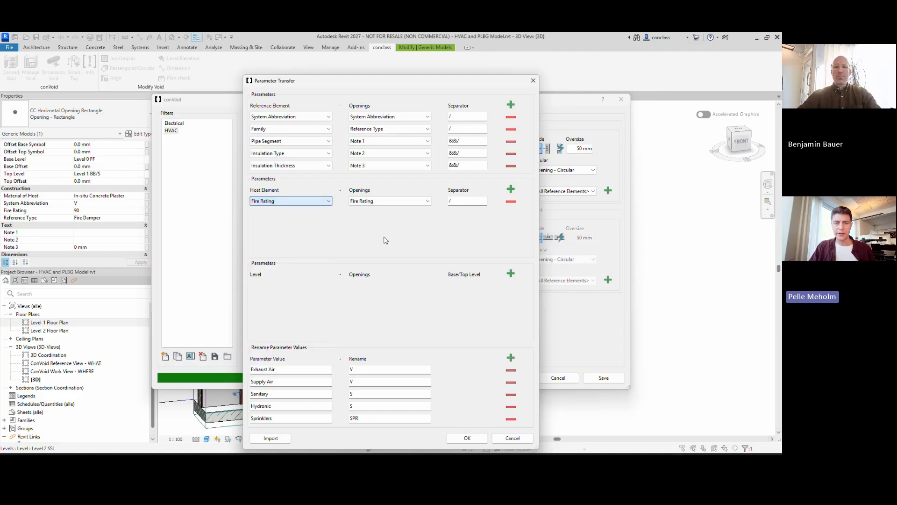
pyautogui.click(292, 168)
pyautogui.click(294, 166)
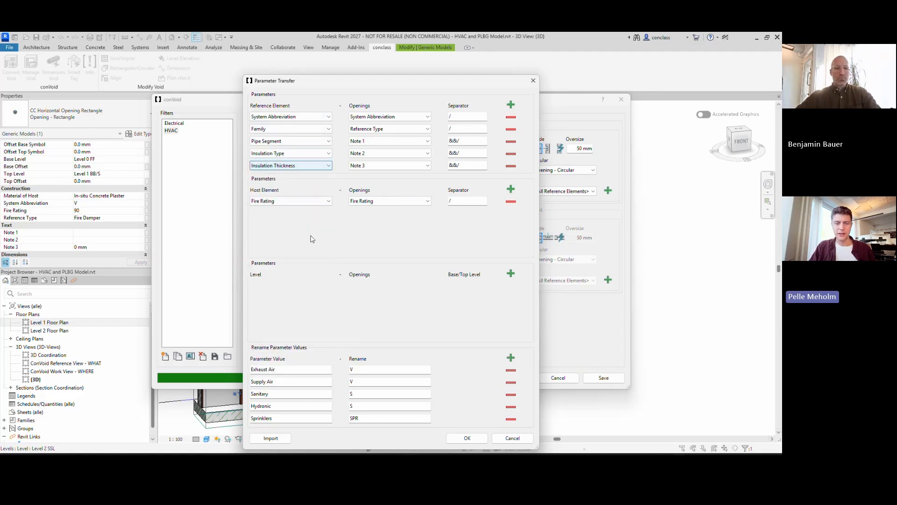
pyautogui.click(522, 442)
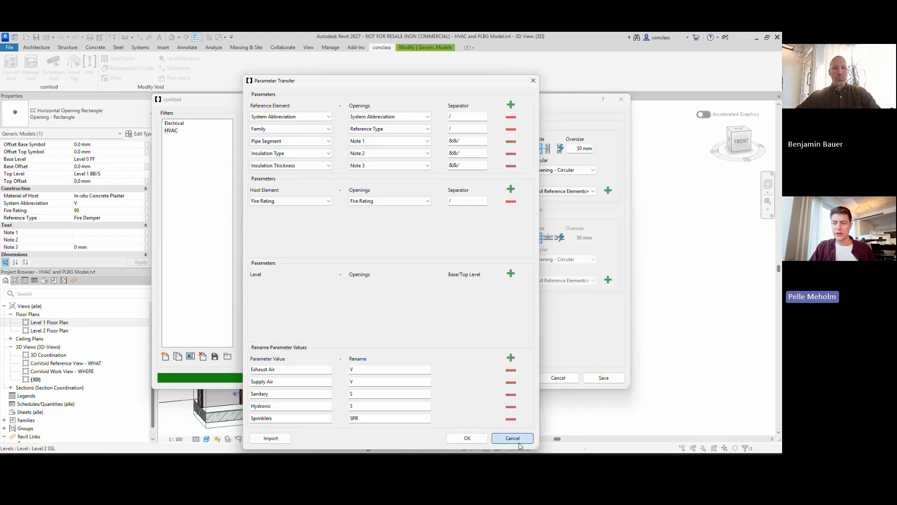
pyautogui.click(558, 377)
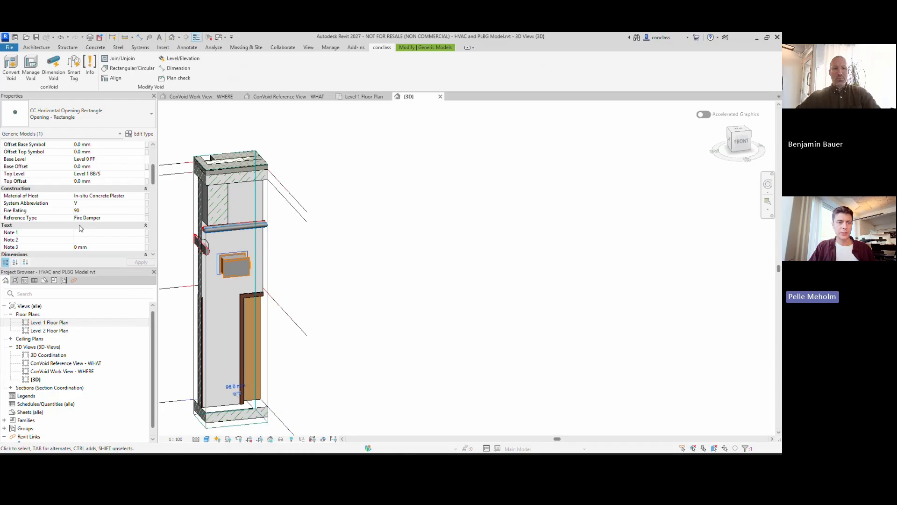
# Bring the shaft further into view, look into the conVoid Manager and the void dimensions window, and close them
pyautogui.moveTo(406, 195); pyautogui.dragTo(481, 192, button='middle')
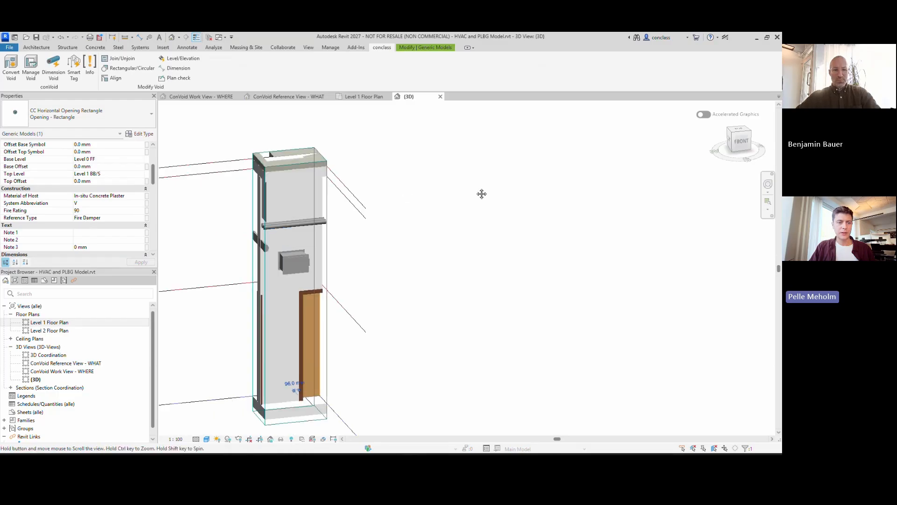
pyautogui.click(37, 73)
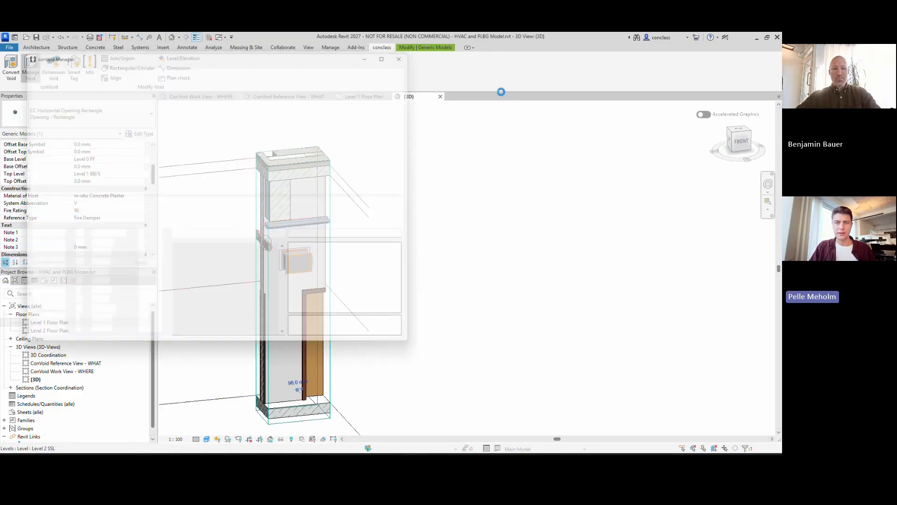
pyautogui.doubleClick(182, 142)
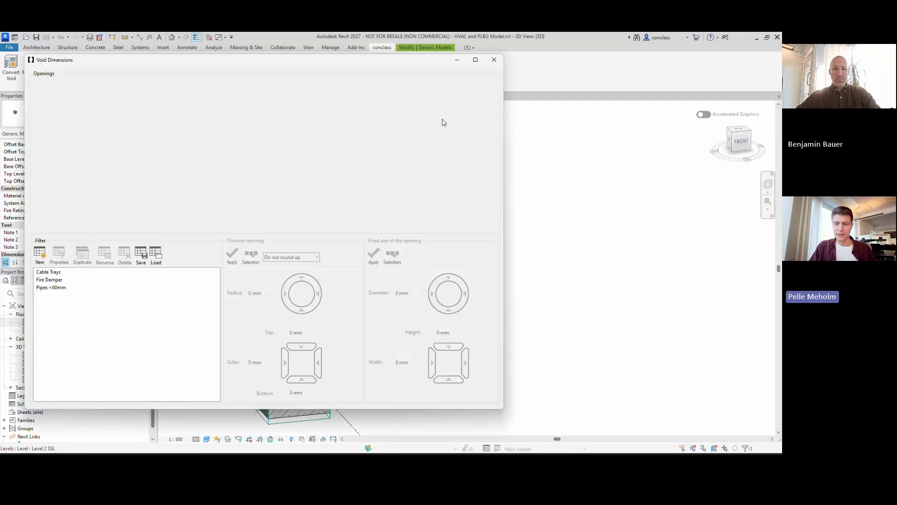
pyautogui.click(491, 60)
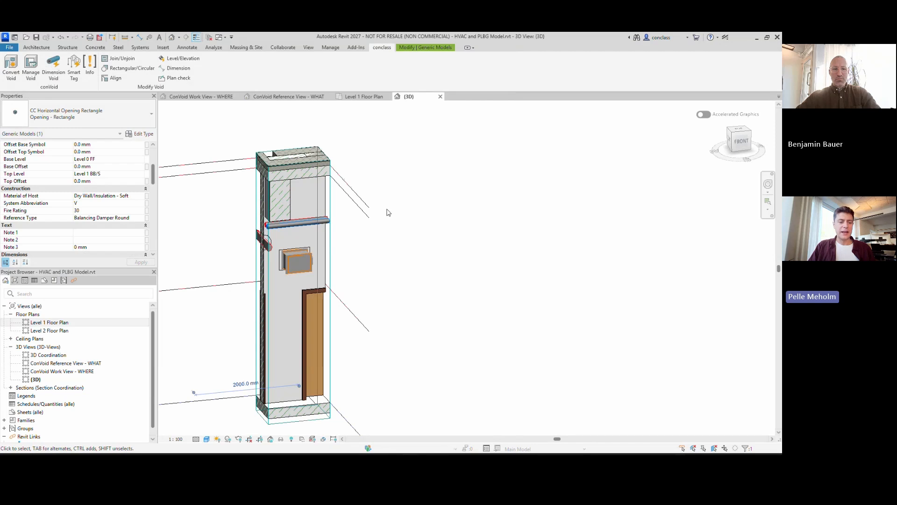
pyautogui.moveTo(397, 212); pyautogui.dragTo(448, 192, button='middle')
pyautogui.scroll(-2, 78, 406)
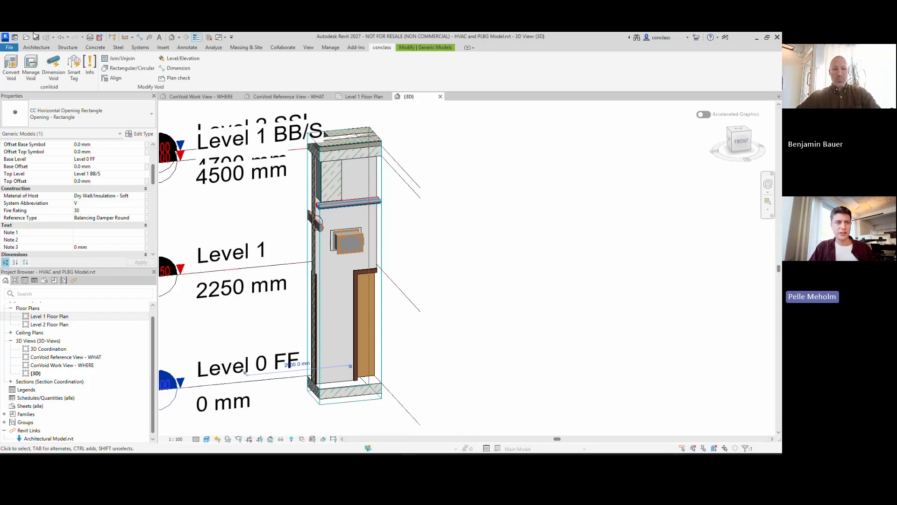
pyautogui.click(72, 438)
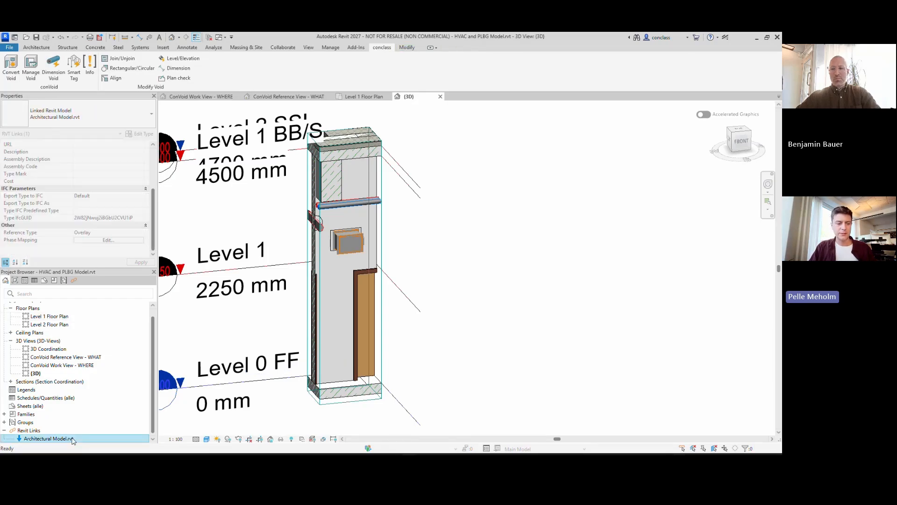
pyautogui.rightClick(72, 438)
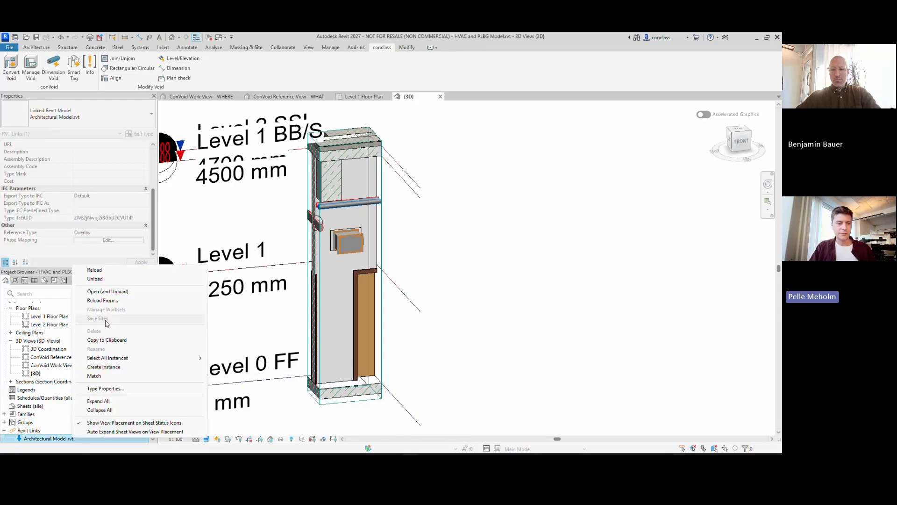
pyautogui.click(126, 293)
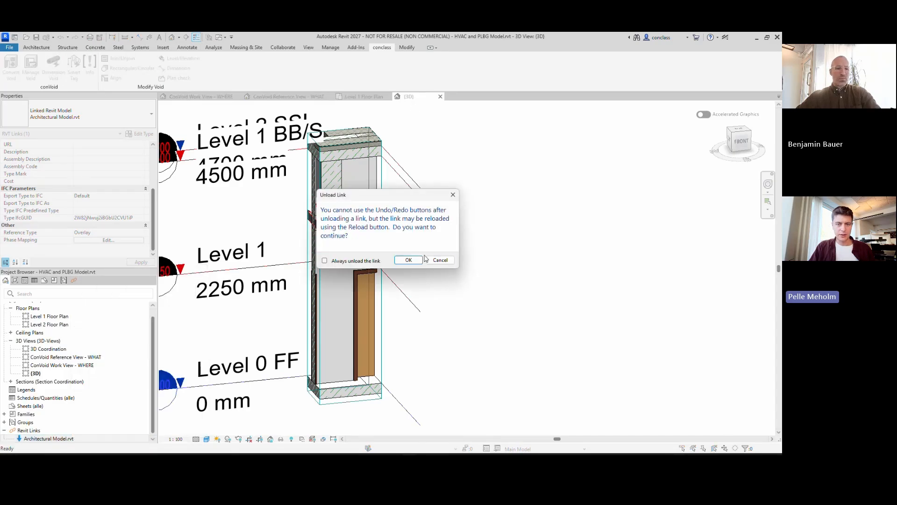
pyautogui.click(444, 260)
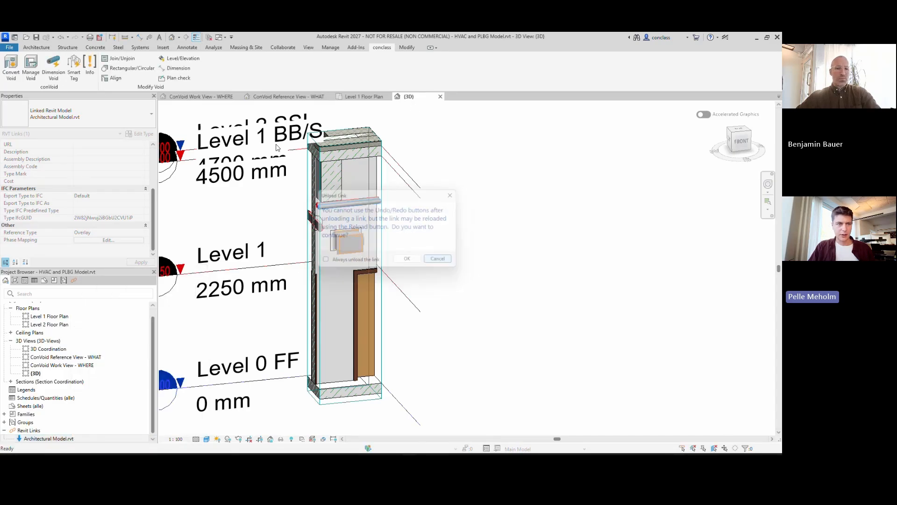
# Open the linked Architectural Model.rvt for editing and accept unloading the link from the HVAC and plumbing model
pyautogui.rightClick(66, 442)
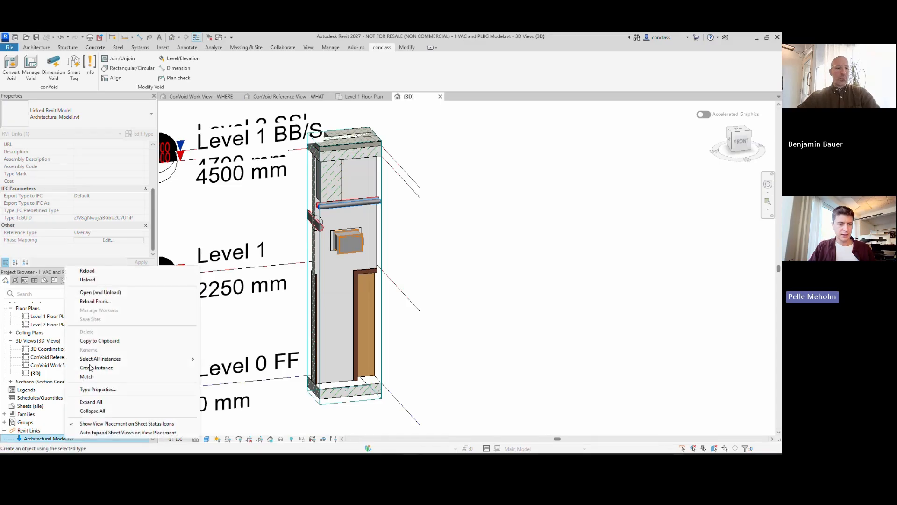
pyautogui.click(116, 293)
pyautogui.click(409, 261)
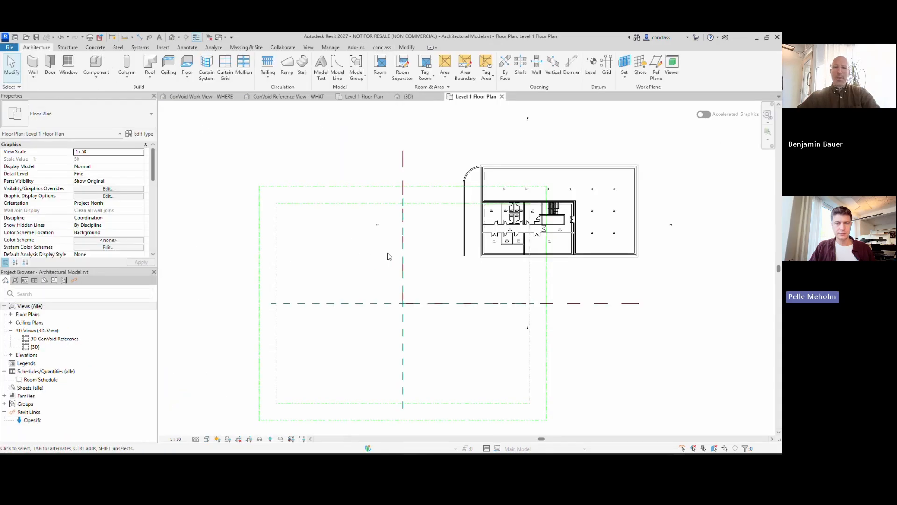
# Open the default 3D view of the architectural model and look at the building from its front-left side
pyautogui.scroll(5, 561, 235)
pyautogui.moveTo(560, 235); pyautogui.dragTo(520, 315, button='middle')
pyautogui.scroll(1, 519, 315)
pyautogui.click(171, 38)
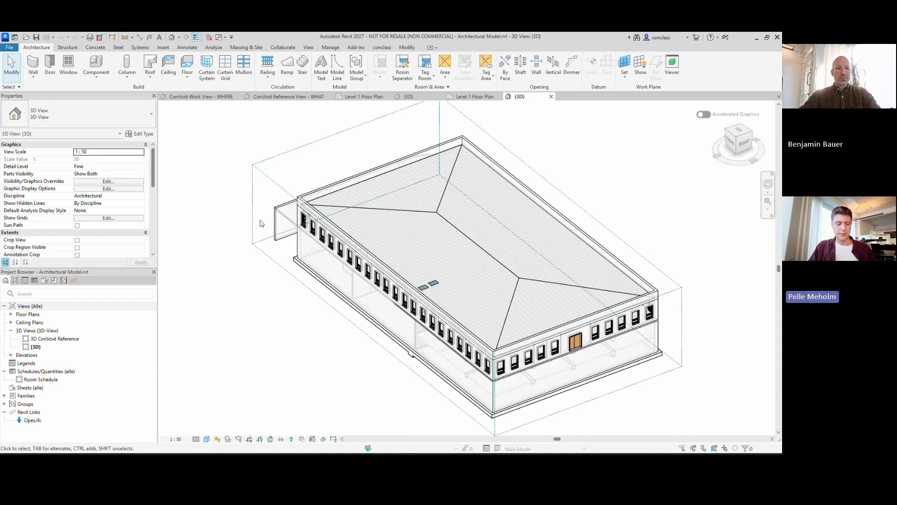
pyautogui.keyDown('shift'); pyautogui.moveTo(453, 264); pyautogui.dragTo(460, 263, button='middle'); pyautogui.keyUp('shift')
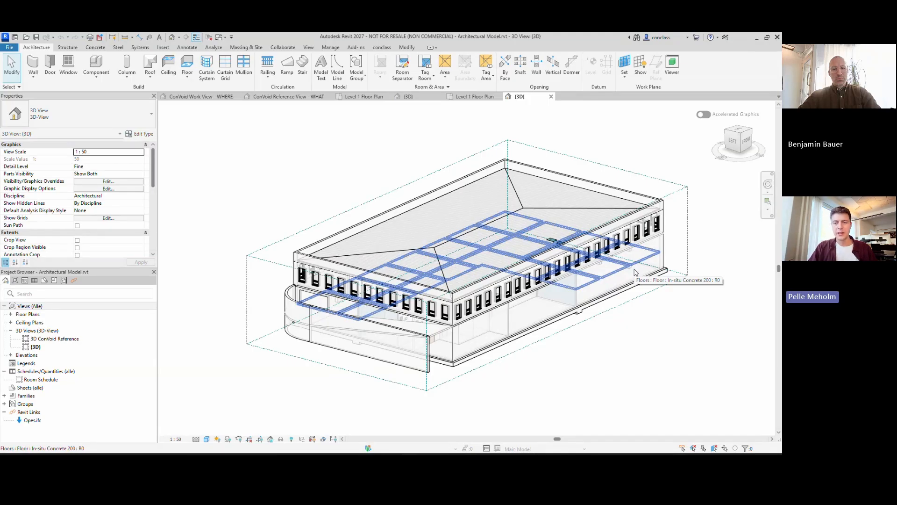
pyautogui.scroll(2, 580, 273)
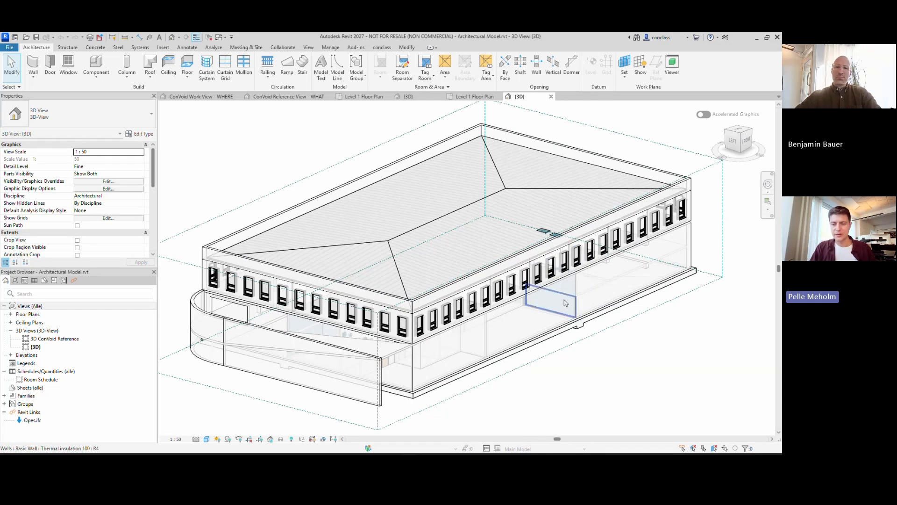
pyautogui.scroll(-1, 554, 354)
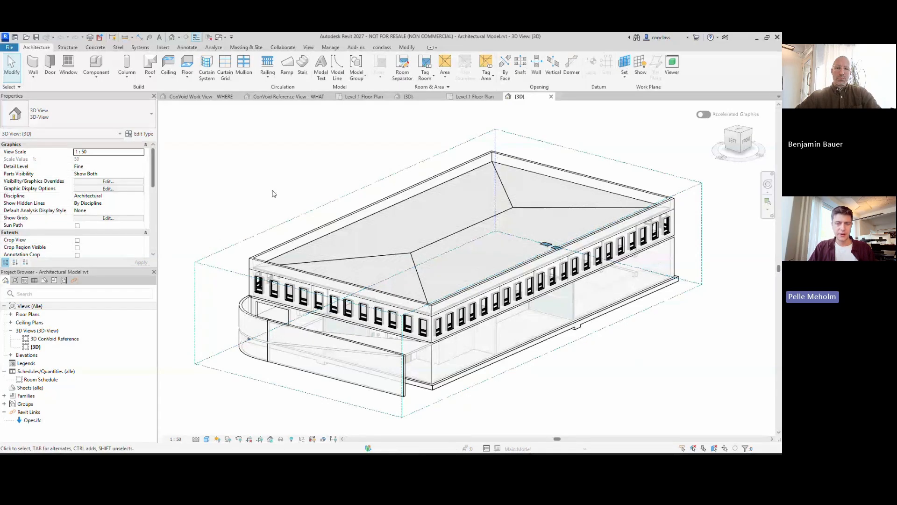
pyautogui.keyDown('shift'); pyautogui.moveTo(274, 194); pyautogui.dragTo(372, 198, button='middle'); pyautogui.keyUp('shift')
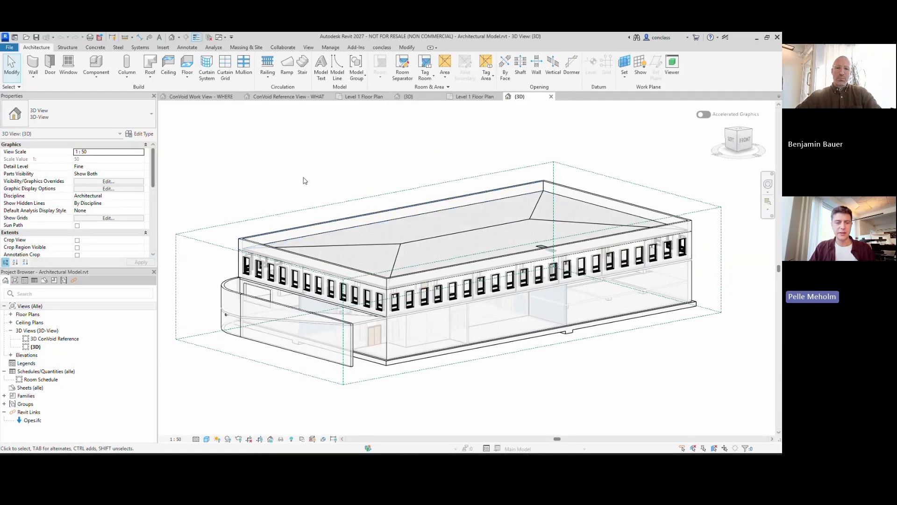
# Start Convert Void, choose the HVAC Opes filter and review its reference category and host categories for horizontal and vertical openings
pyautogui.click(385, 49)
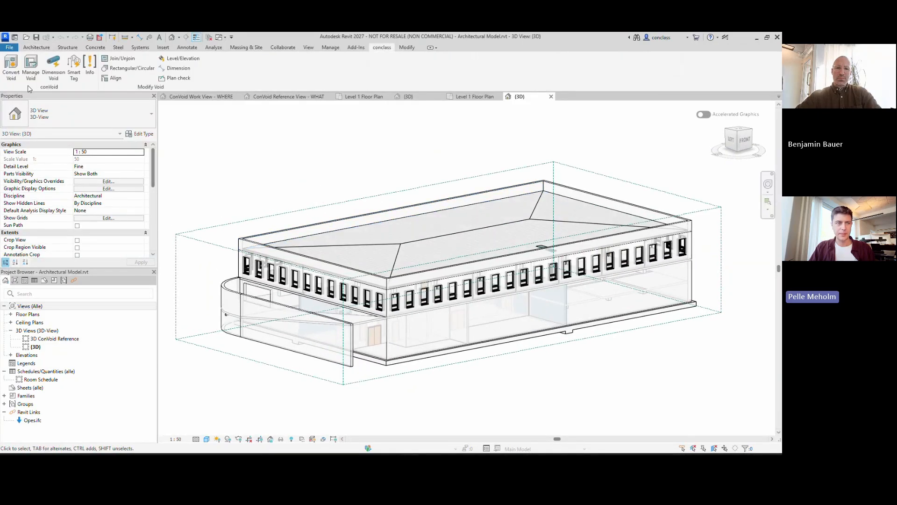
pyautogui.click(10, 71)
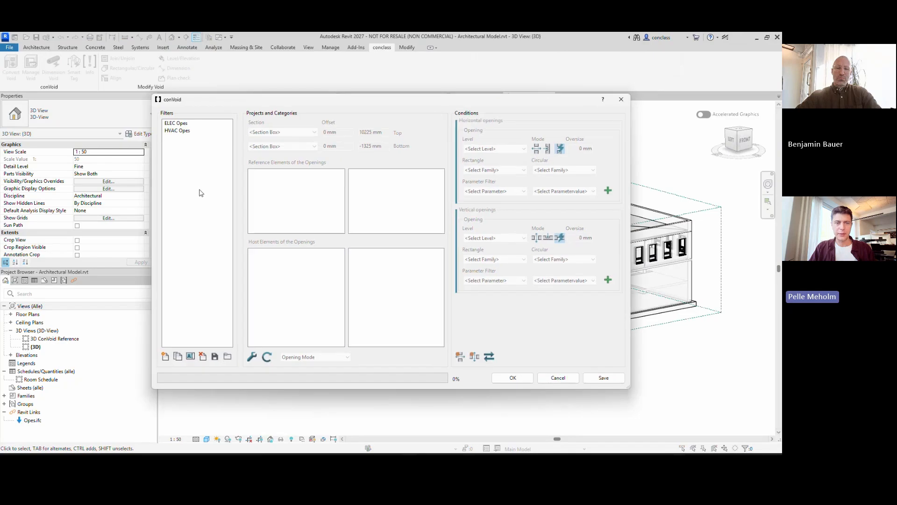
pyautogui.click(175, 132)
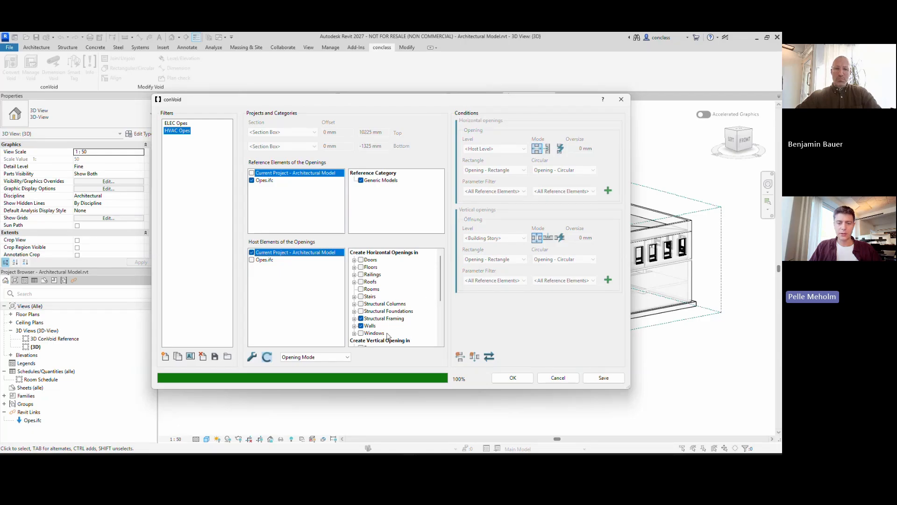
pyautogui.scroll(-4, 383, 331)
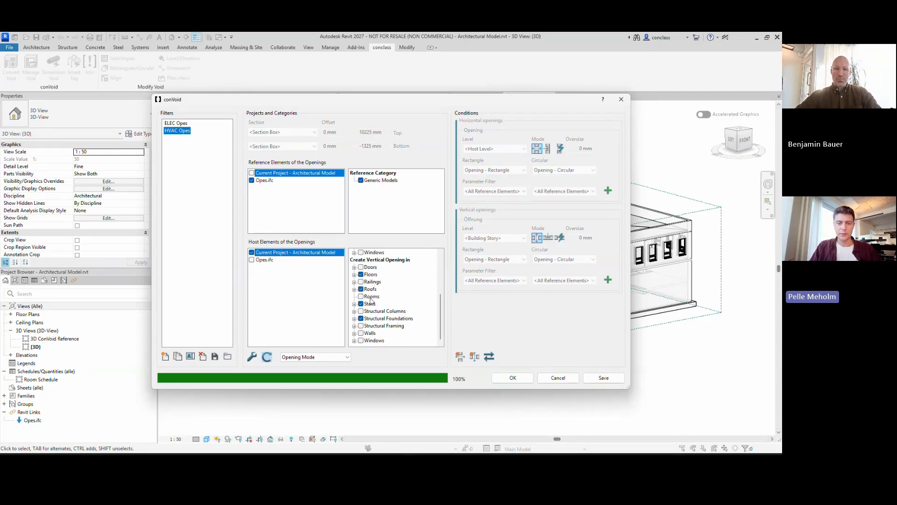
pyautogui.scroll(4, 371, 333)
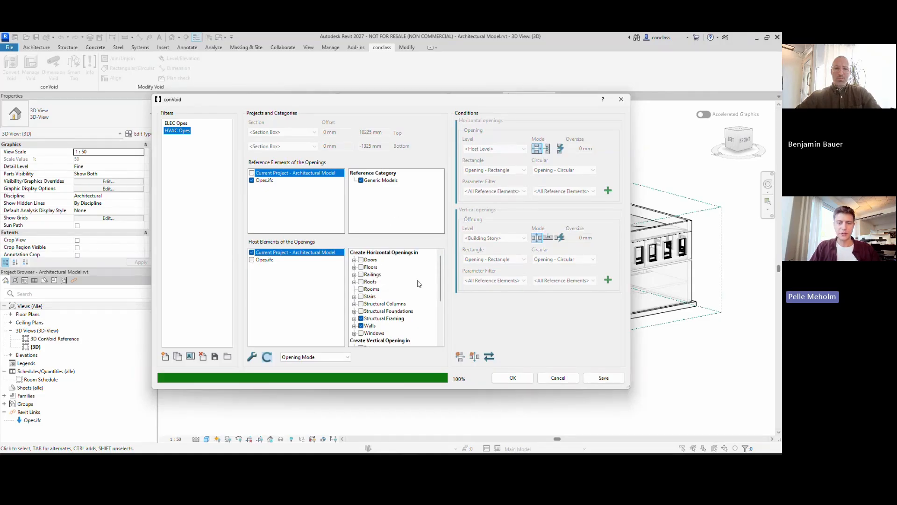
pyautogui.scroll(-2, 395, 333)
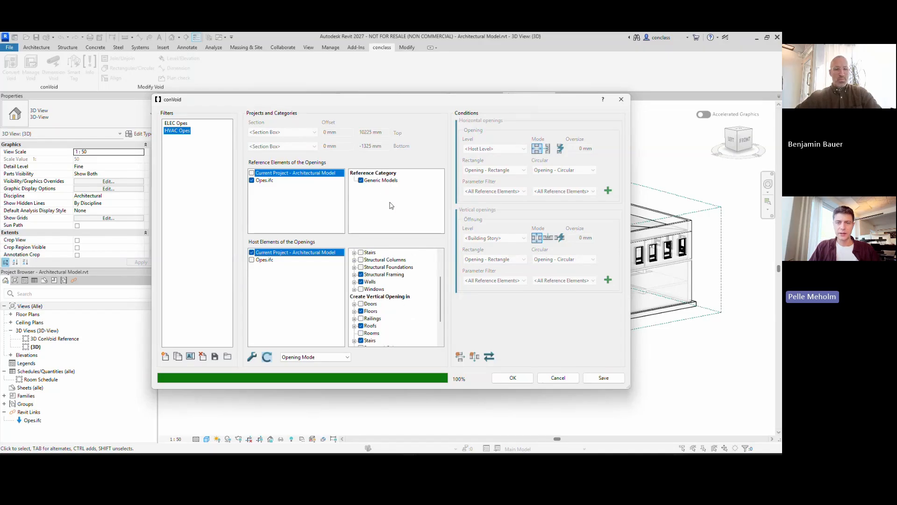
pyautogui.moveTo(430, 100); pyautogui.dragTo(416, 117)
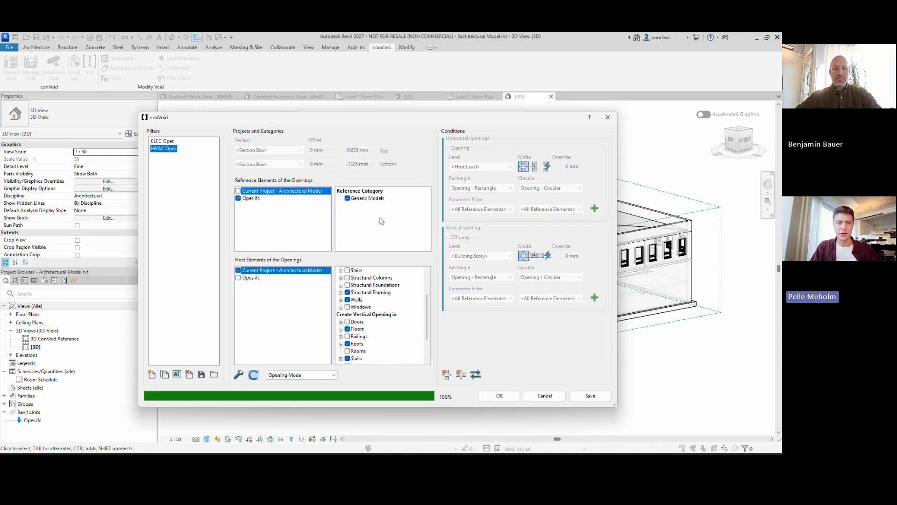
# Open the Convert Void settings, go through the opening limits and reset all settings to their defaults
pyautogui.click(238, 375)
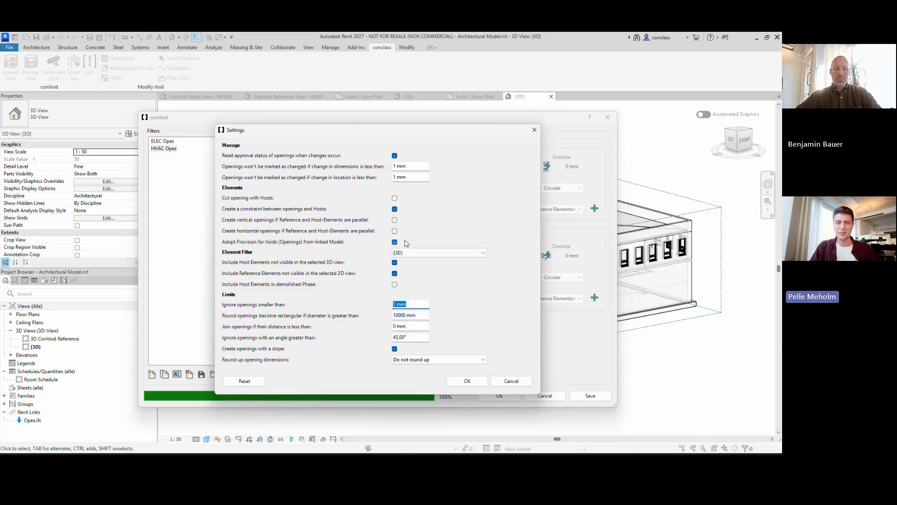
pyautogui.click(398, 315)
pyautogui.click(395, 306)
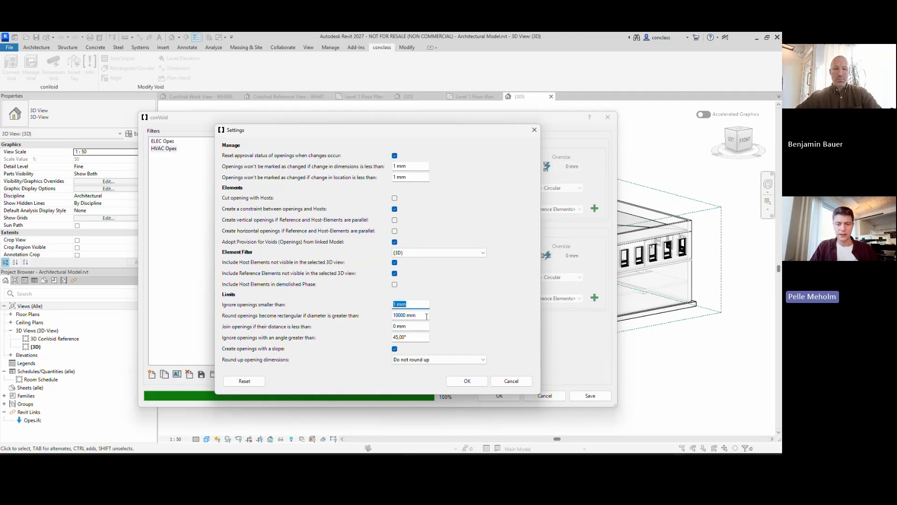
pyautogui.press('Tab')
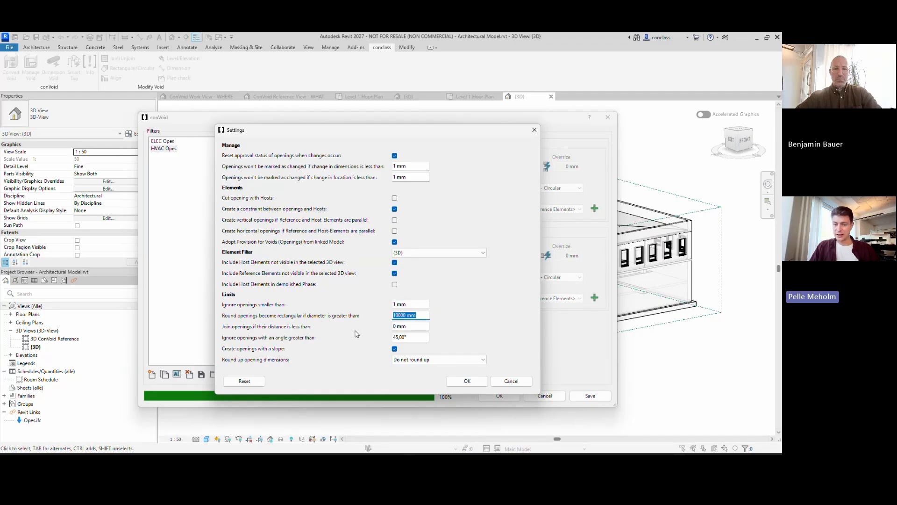
pyautogui.click(242, 383)
pyautogui.click(397, 316)
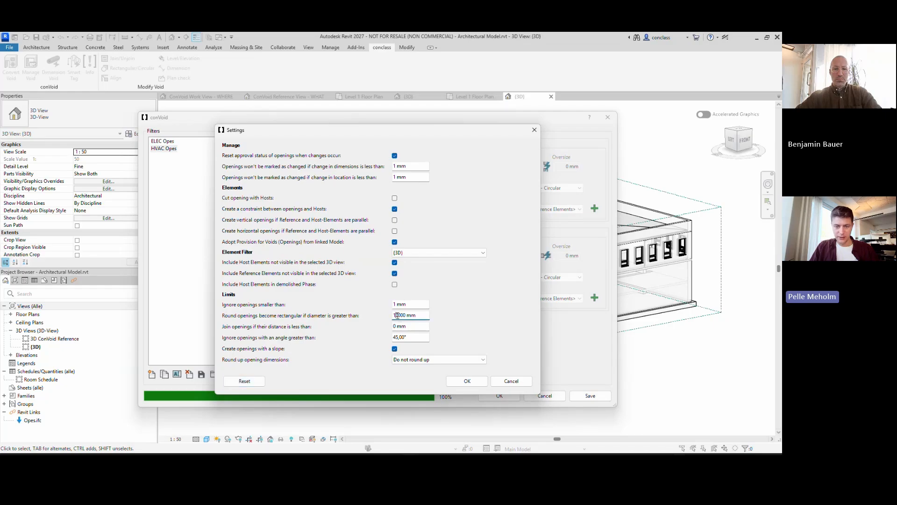
pyautogui.click(250, 383)
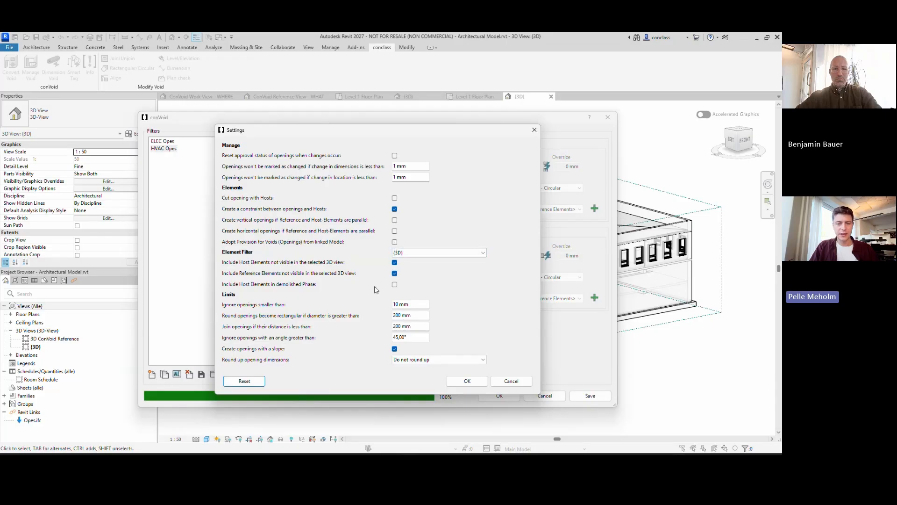
# Enable adopting provisions for voids from the linked model and ignore openings smaller than 1 mm
pyautogui.click(395, 244)
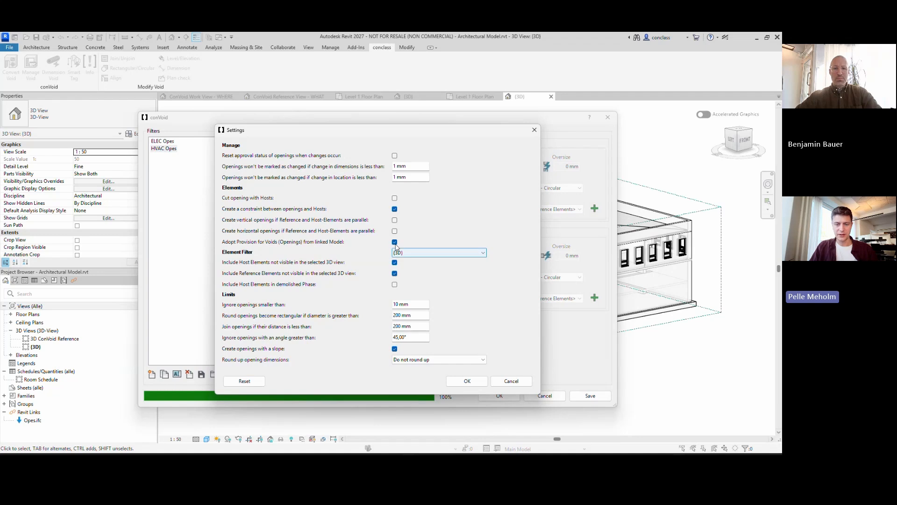
pyautogui.click(421, 307)
pyautogui.write('1')
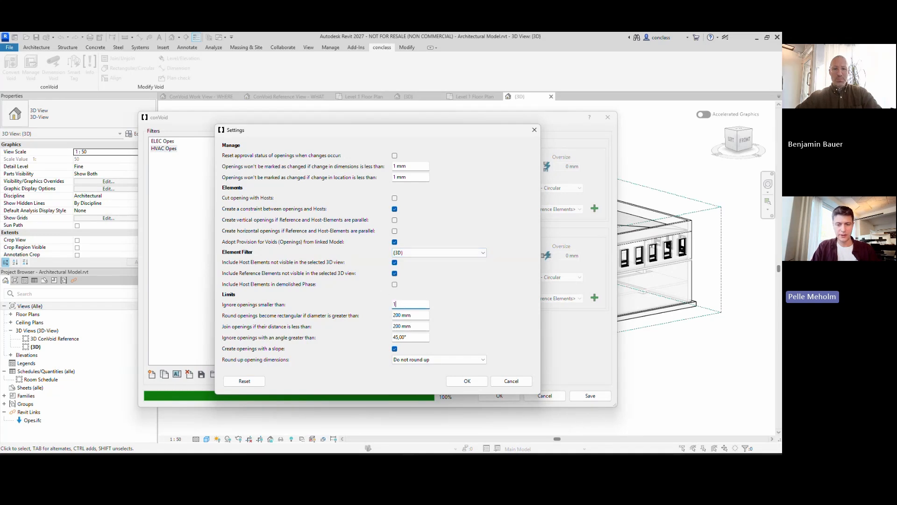
# Set the diameter above which round openings become rectangular to 10000 mm
pyautogui.click(422, 316)
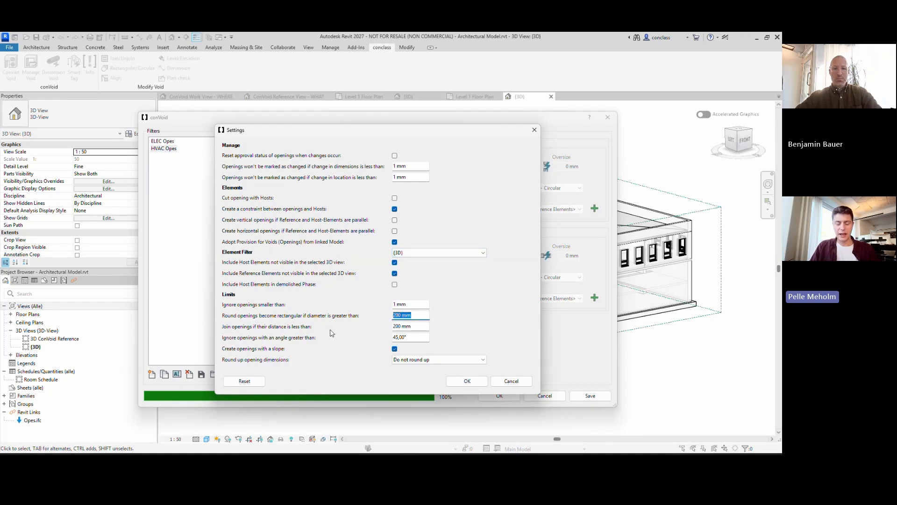
pyautogui.write('100')
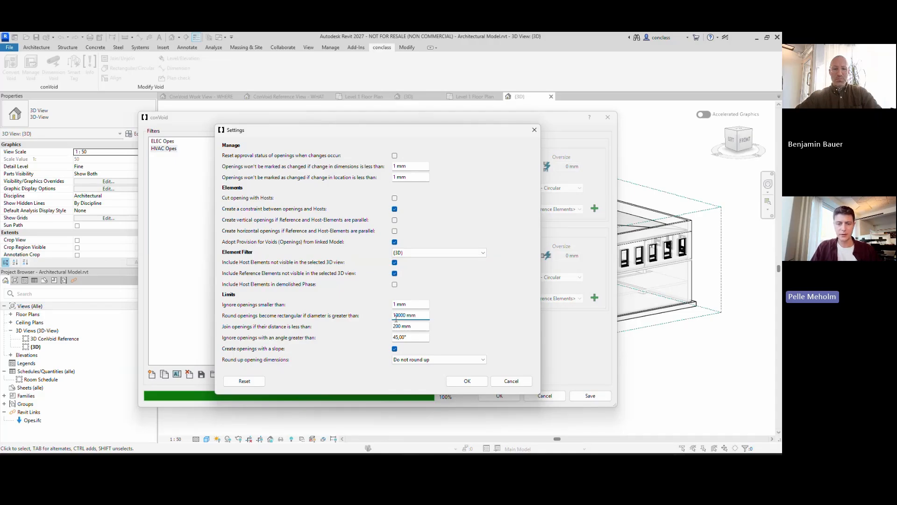
pyautogui.tripleClick(425, 314)
pyautogui.write('524')
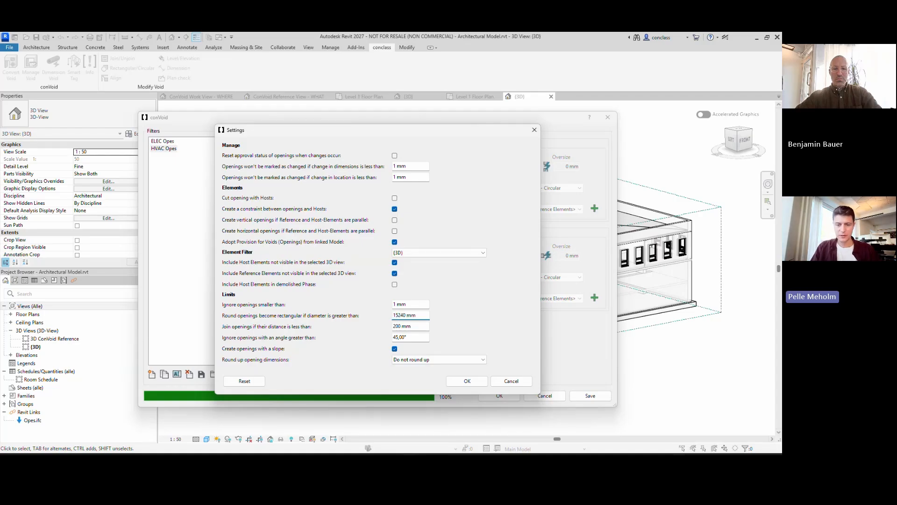
pyautogui.moveTo(420, 316); pyautogui.dragTo(287, 312)
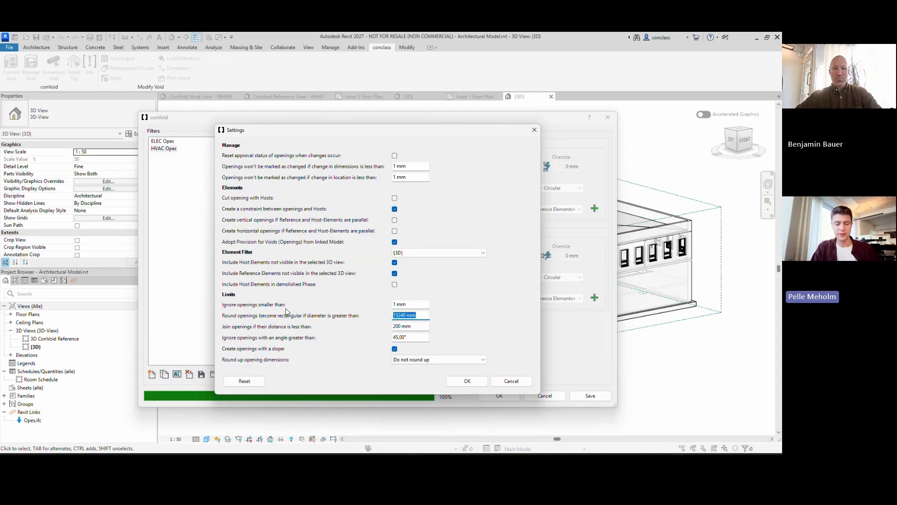
pyautogui.write('10m')
pyautogui.press('Return')
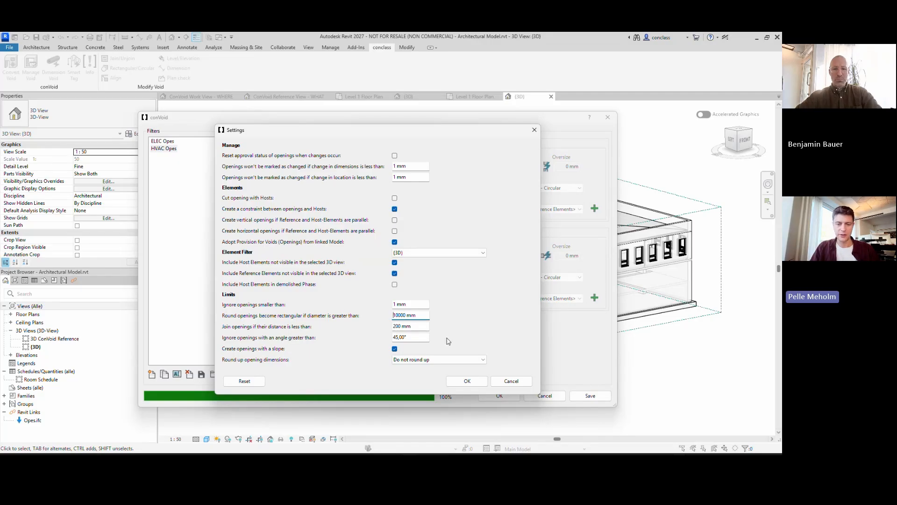
# Set the distance for joining openings to 0 mm, keep opening dimensions at Do not round up, and accept the settings
pyautogui.moveTo(420, 326); pyautogui.dragTo(362, 324)
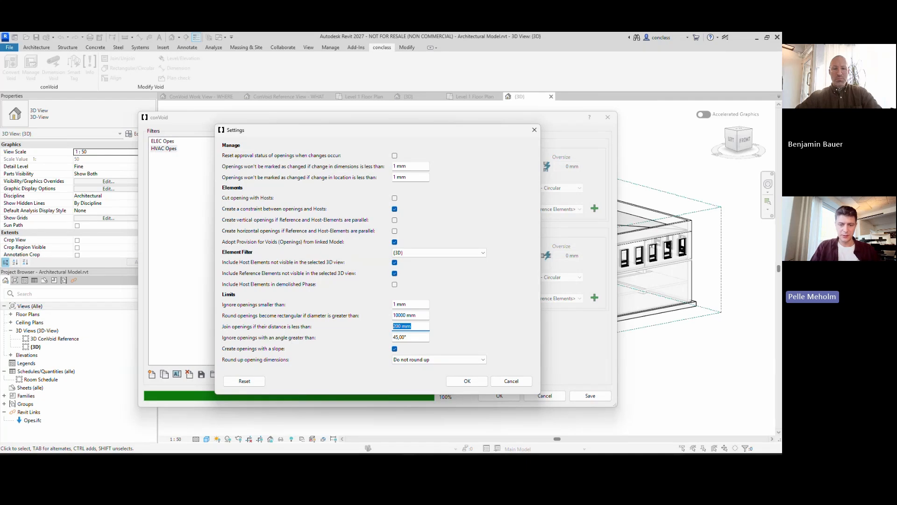
pyautogui.write('0')
pyautogui.click(425, 337)
pyautogui.click(427, 360)
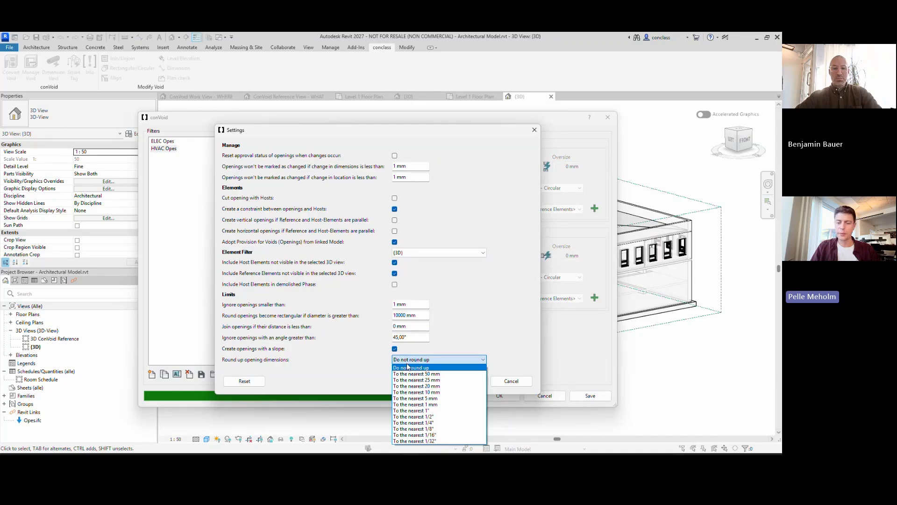
pyautogui.click(408, 367)
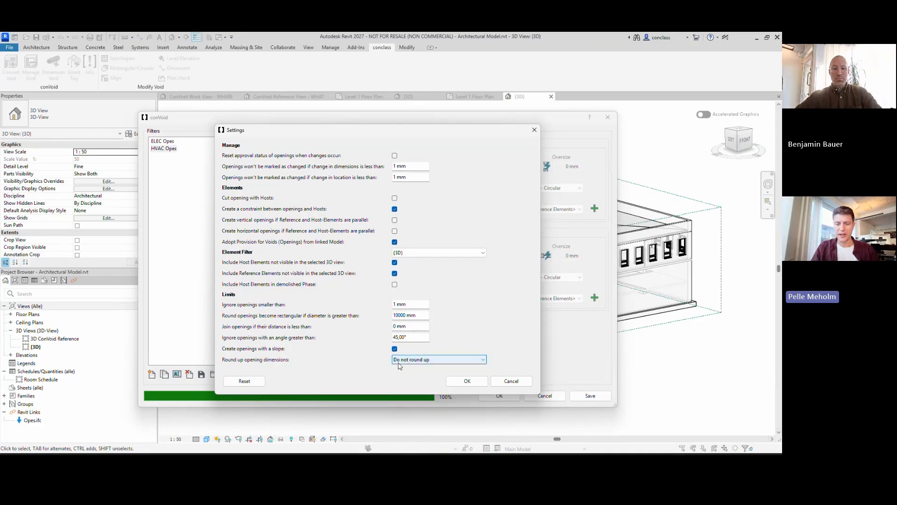
pyautogui.click(468, 381)
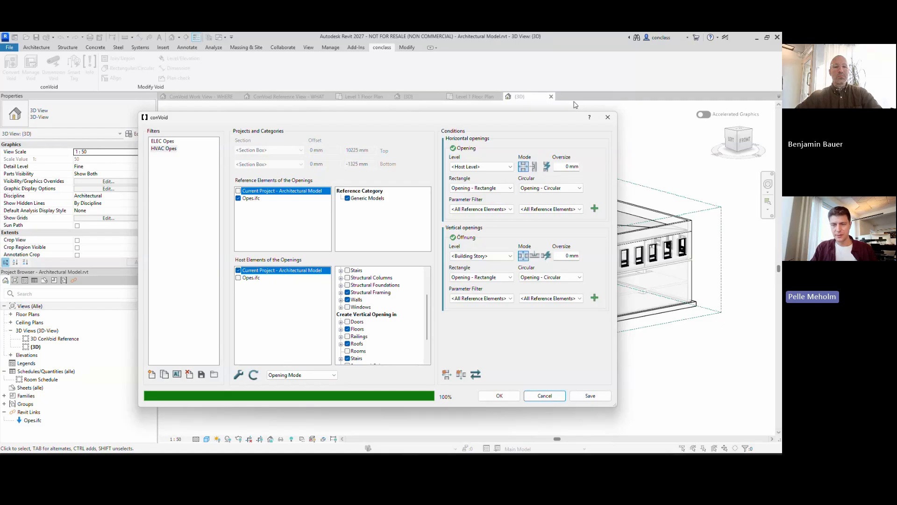
# Save the HVAC Opes filter setup, run the opening creation without saving the report, and close the status summary
pyautogui.click(590, 396)
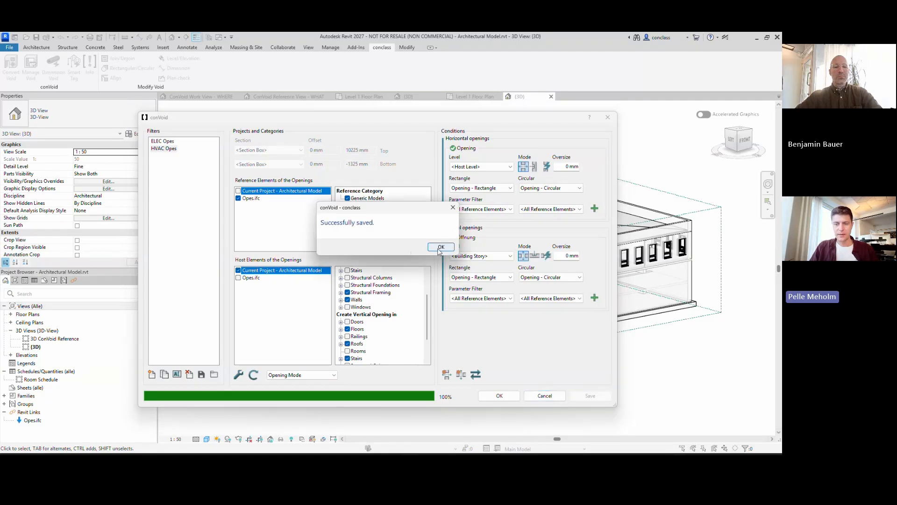
pyautogui.click(441, 249)
pyautogui.click(507, 398)
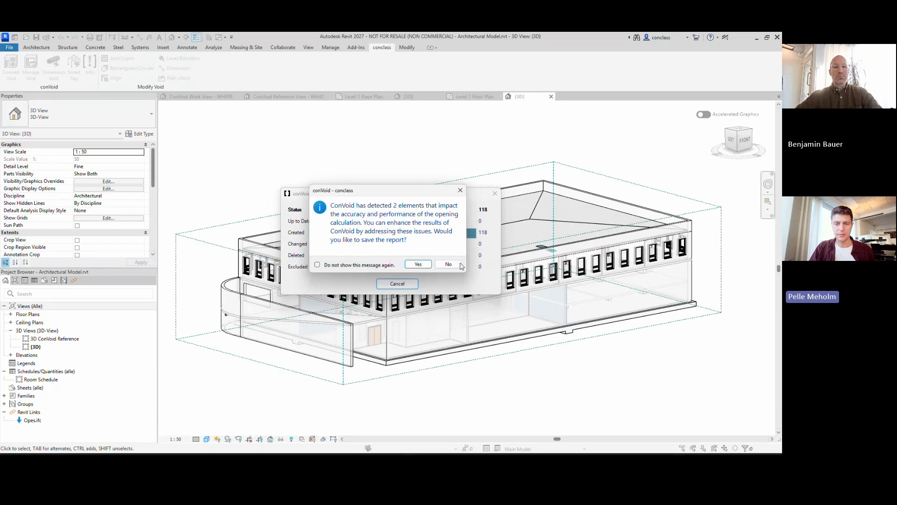
pyautogui.click(461, 265)
pyautogui.click(409, 284)
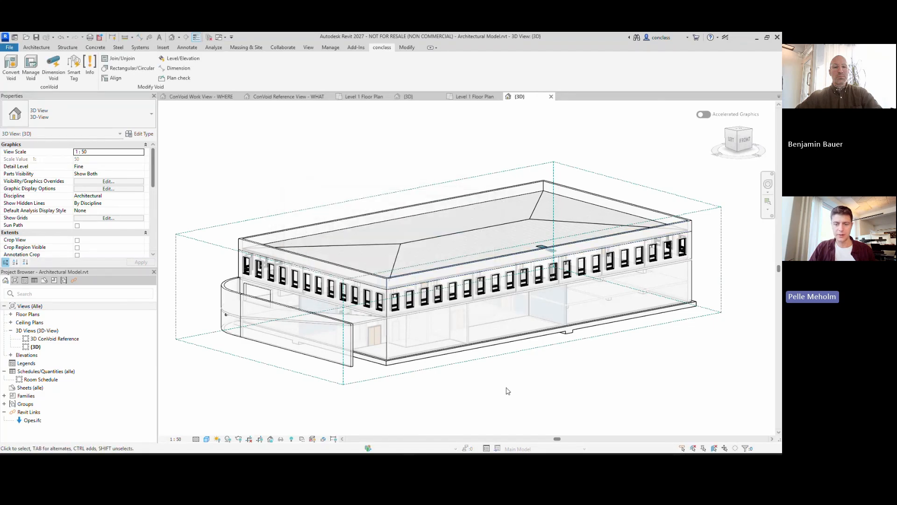
# Select the 3D view's section box and lower its upper face to the slab just below the upper-storey windows, working from the front
pyautogui.click(522, 350)
pyautogui.click(750, 143)
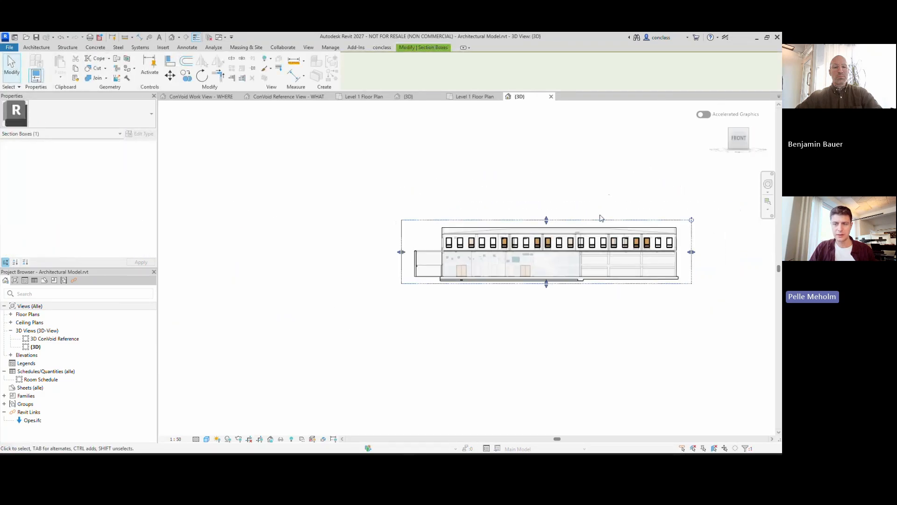
pyautogui.moveTo(510, 198); pyautogui.dragTo(521, 271)
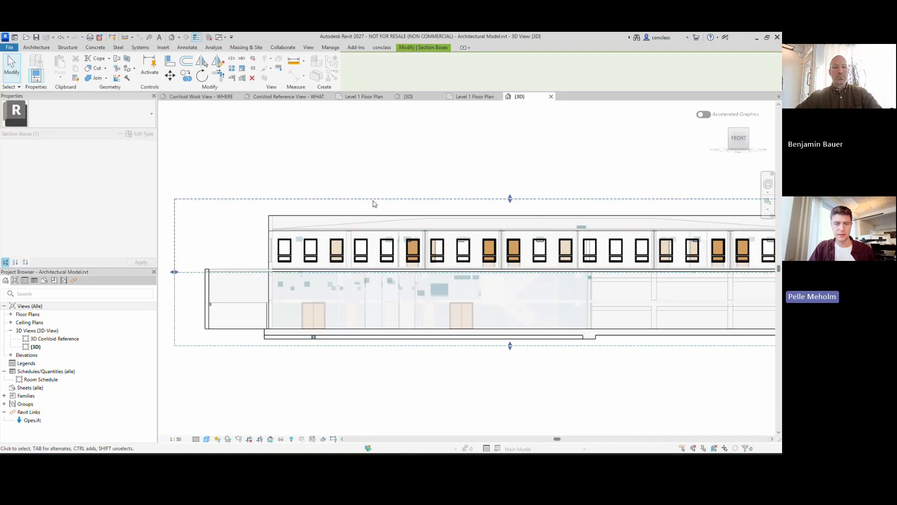
pyautogui.click(338, 164)
# Open the Level 1 Floor Plan and examine the created openings in the corridor walls around Room 109
pyautogui.click(10, 314)
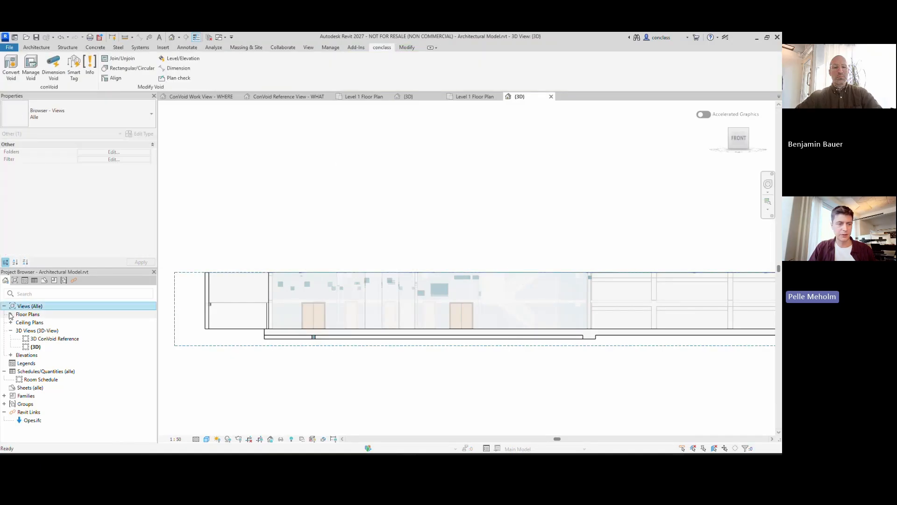
pyautogui.doubleClick(37, 323)
pyautogui.scroll(5, 333, 298)
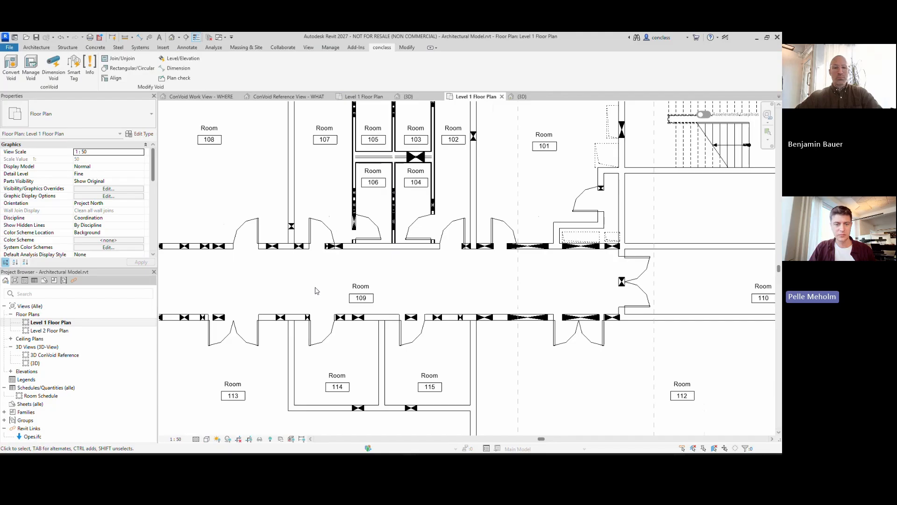
pyautogui.scroll(1, 332, 298)
pyautogui.moveTo(333, 298); pyautogui.dragTo(432, 343, button='middle')
pyautogui.moveTo(482, 309); pyautogui.dragTo(342, 321, button='middle')
pyautogui.moveTo(396, 322); pyautogui.dragTo(533, 277, button='middle')
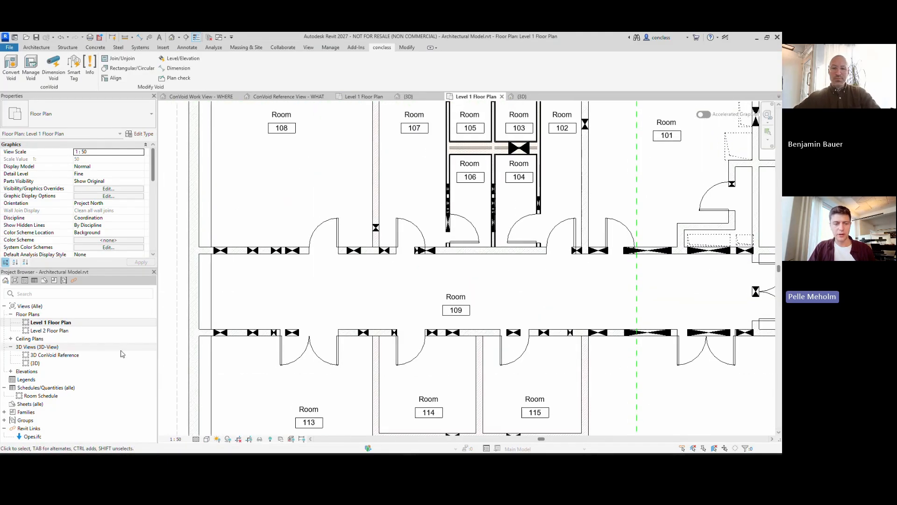
# Return to the {3D} view and check the properties of two rectangular openings in the interior walls
pyautogui.doubleClick(72, 363)
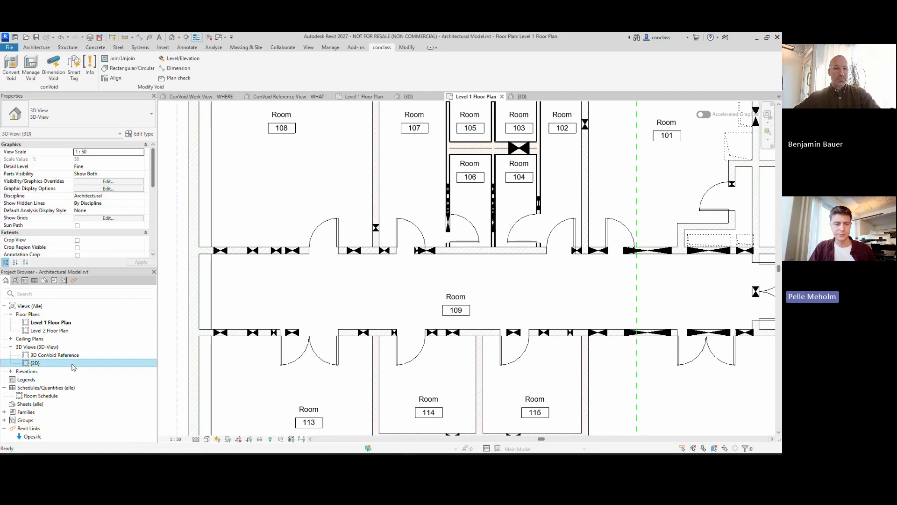
pyautogui.moveTo(400, 238)
pyautogui.keyDown('shift'); pyautogui.mouseDown(button='middle')
pyautogui.moveTo(412, 257)
pyautogui.moveTo(507, 302)
pyautogui.moveTo(470, 308)
pyautogui.mouseUp(button='middle'); pyautogui.keyUp('shift')
pyautogui.scroll(6, 519, 301)
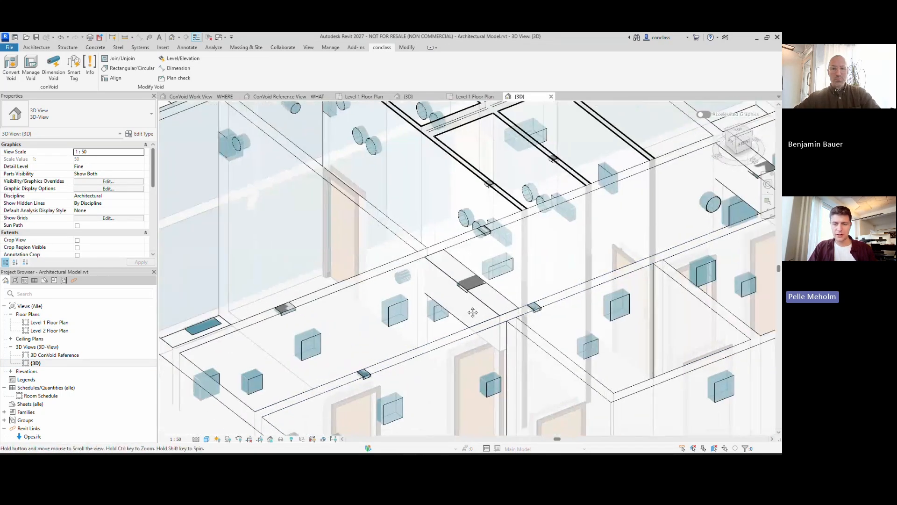
pyautogui.click(704, 269)
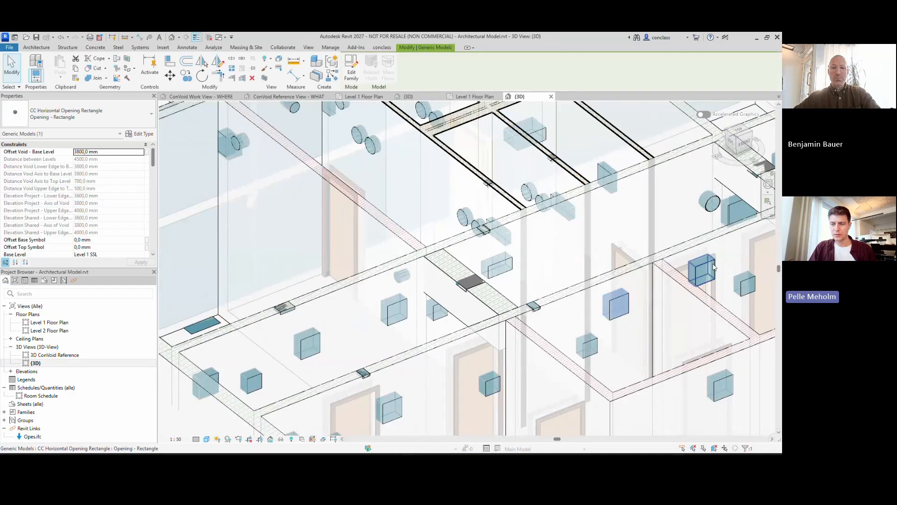
pyautogui.click(495, 391)
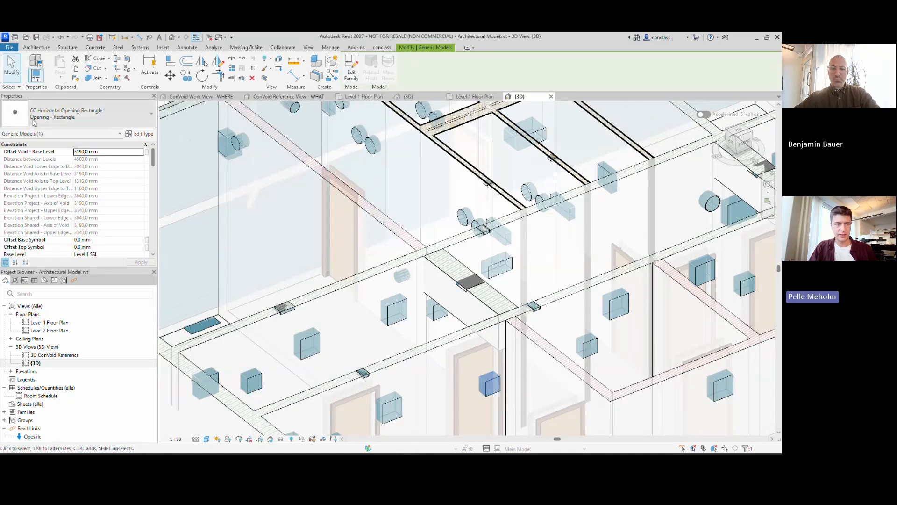
# Temporarily hide the selected rectangular opening, inspect the linked opening behind it, and reset the temporary hide
pyautogui.press('h')
pyautogui.press('h')
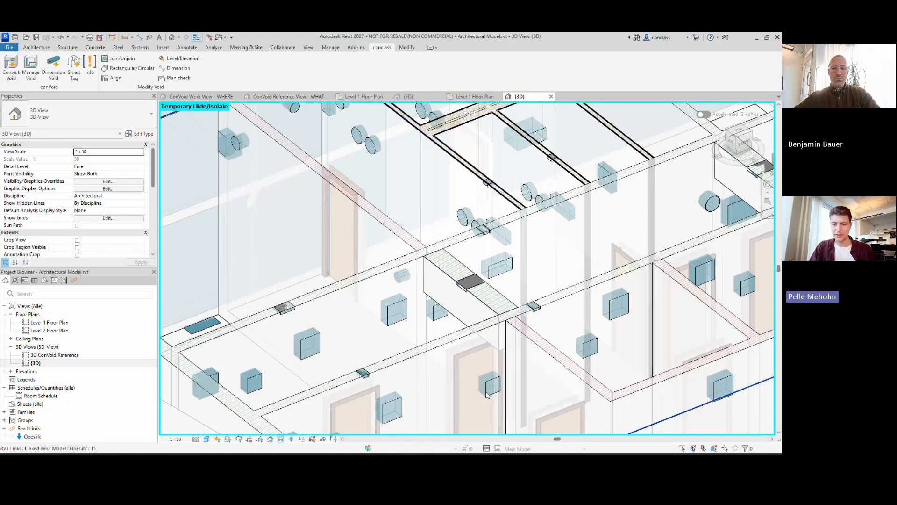
pyautogui.click(486, 393)
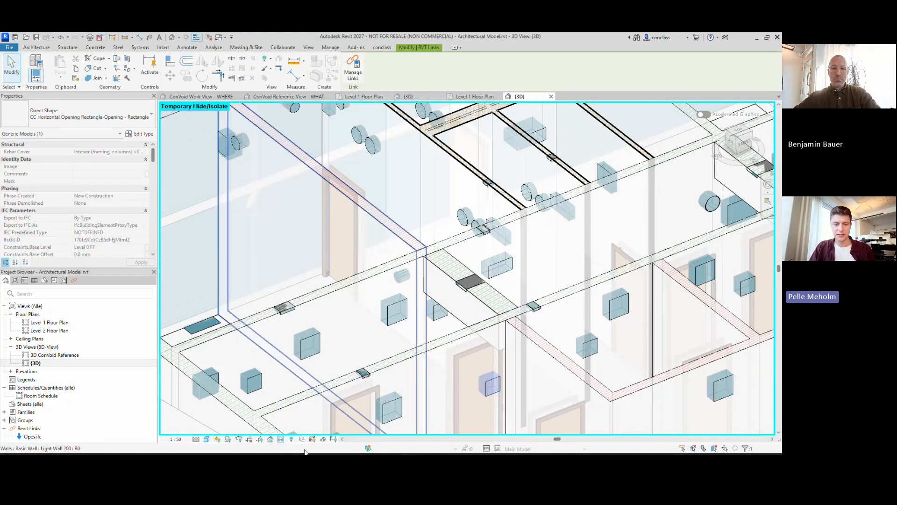
pyautogui.press('Escape')
pyautogui.click(281, 439)
pyautogui.click(314, 427)
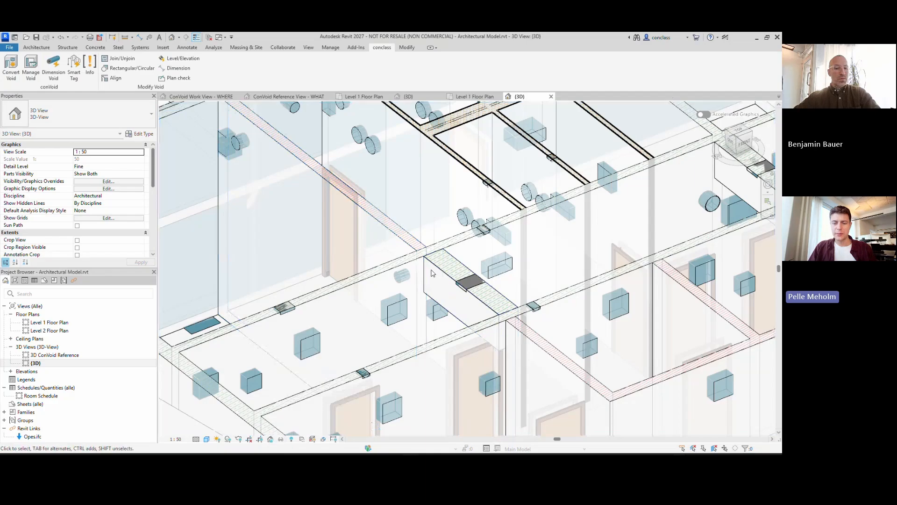
# Set the display settings of the Opes.ifc link to Custom in the 3D view, with its model categories also set to Custom
pyautogui.scroll(-2, 432, 274)
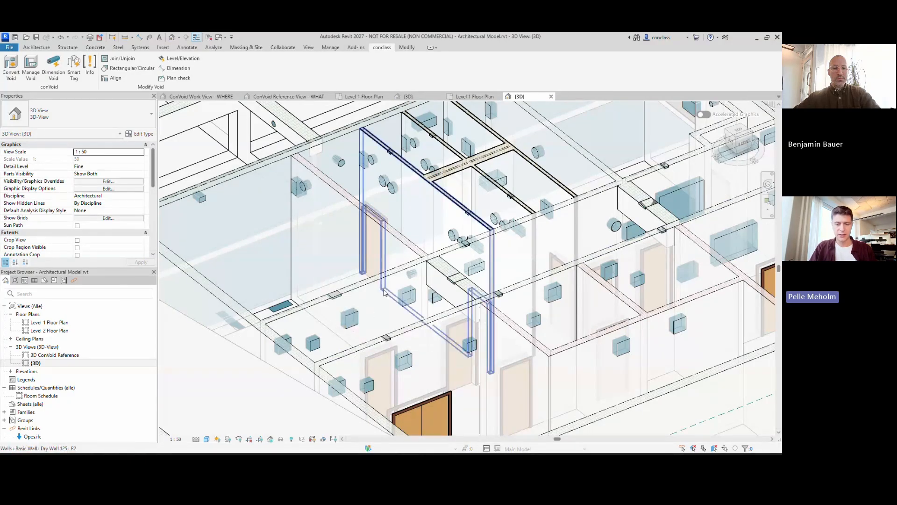
pyautogui.press('v')
pyautogui.press('g')
pyautogui.click(347, 185)
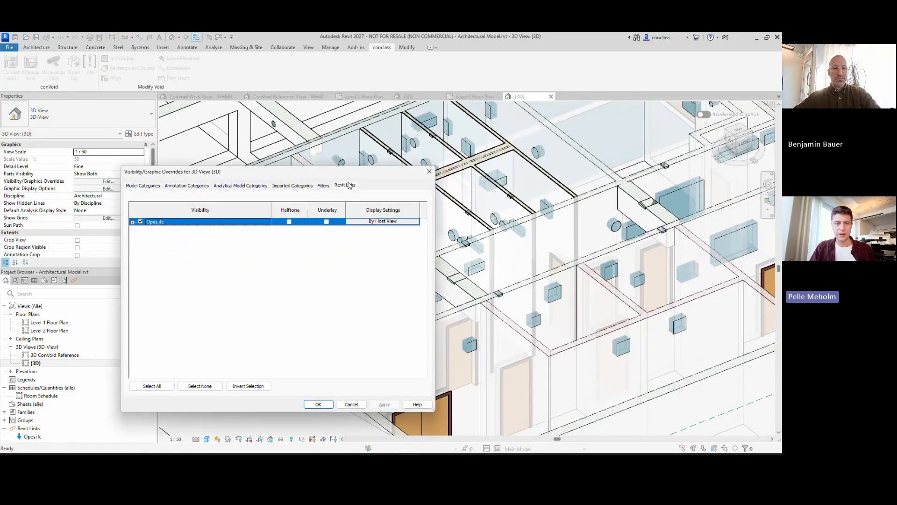
pyautogui.click(401, 223)
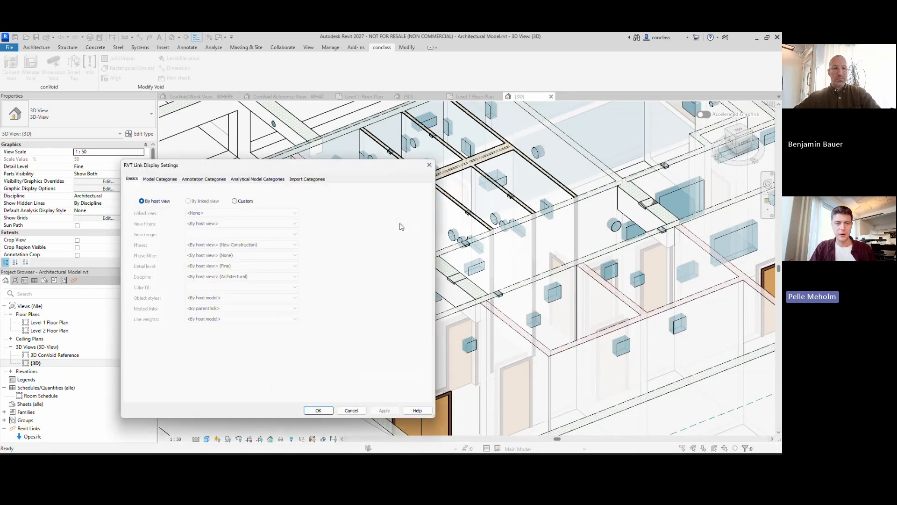
pyautogui.click(236, 201)
pyautogui.click(157, 179)
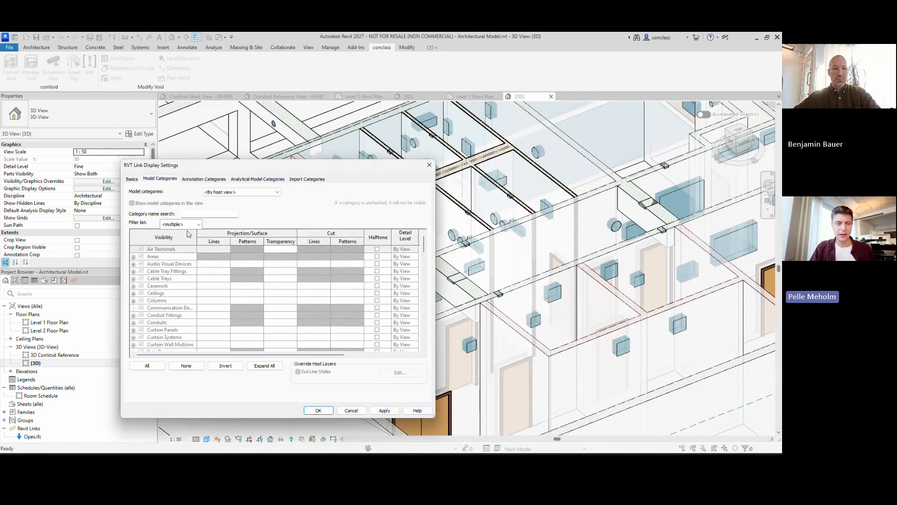
pyautogui.click(241, 192)
pyautogui.click(230, 205)
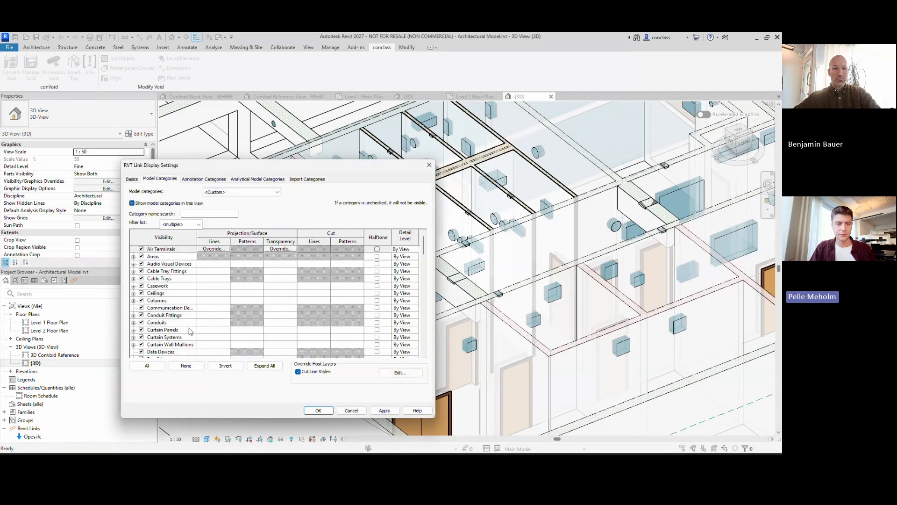
# Override the link's Generic Models surface pattern with a yellow solid fill and accept the visibility settings
pyautogui.click(180, 331)
pyautogui.scroll(-5, 181, 333)
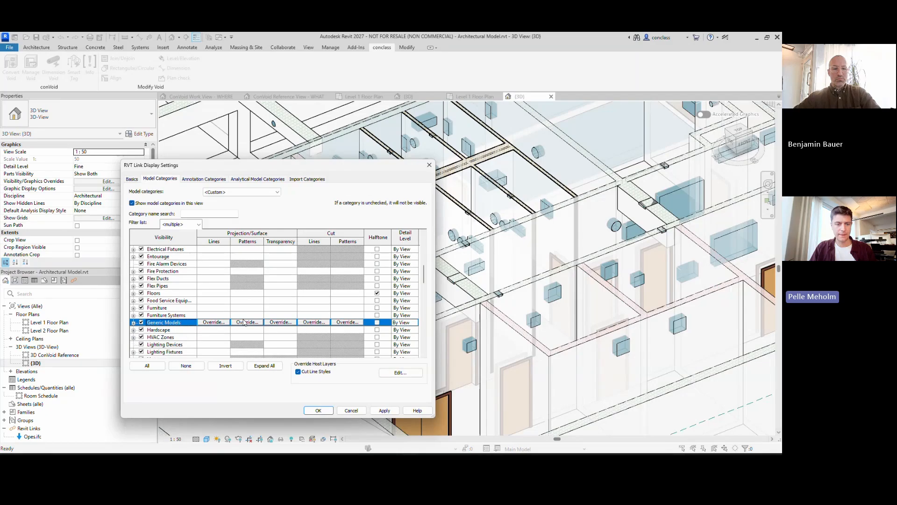
pyautogui.click(248, 323)
pyautogui.click(312, 266)
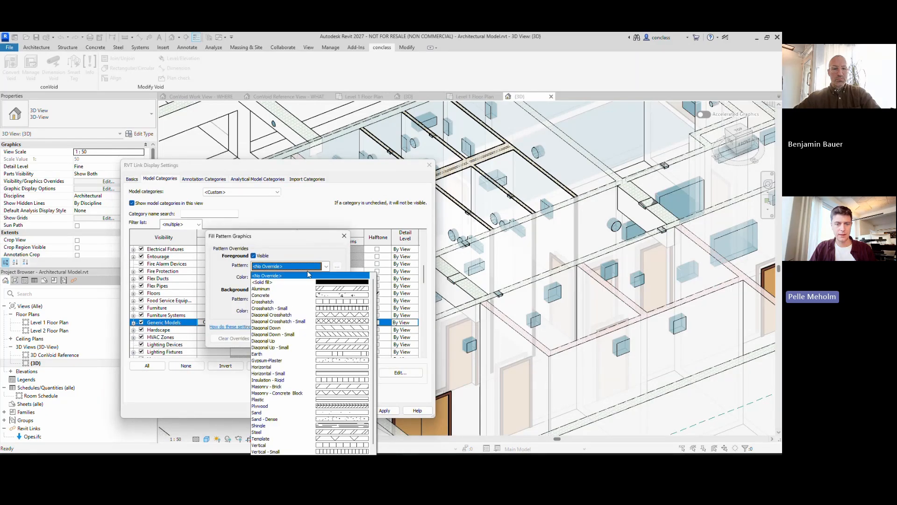
pyautogui.click(280, 281)
pyautogui.click(295, 277)
pyautogui.click(204, 242)
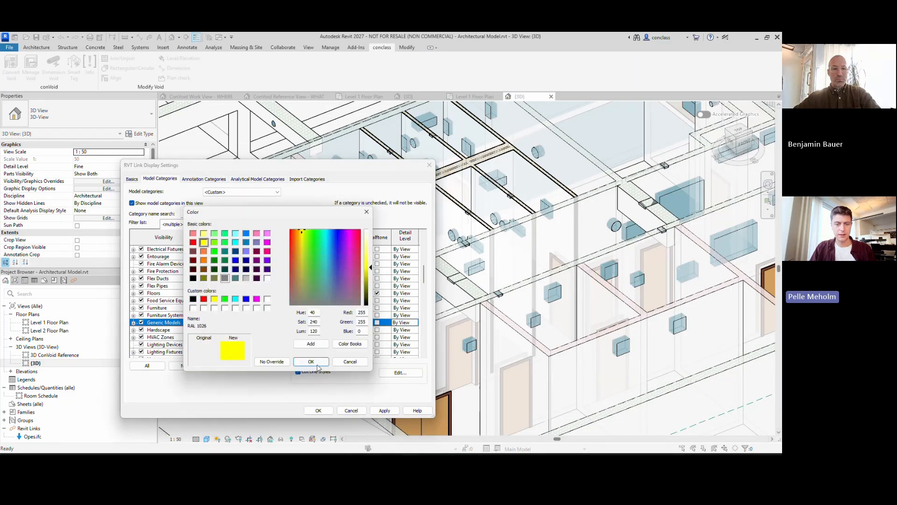
pyautogui.click(311, 362)
pyautogui.click(297, 338)
pyautogui.click(384, 410)
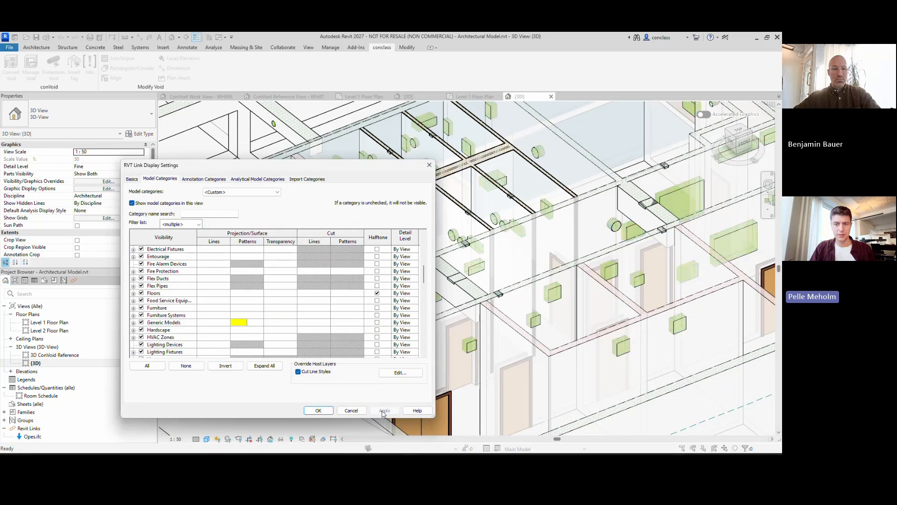
pyautogui.click(318, 411)
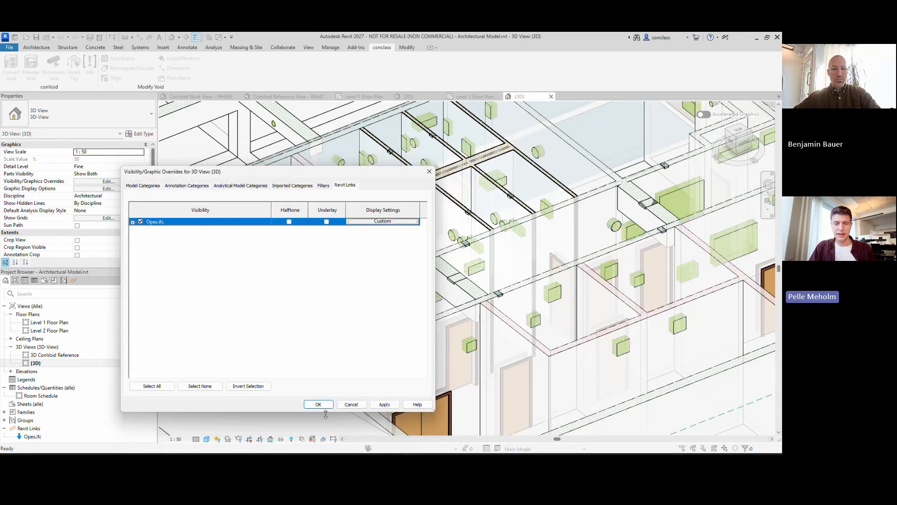
pyautogui.click(318, 402)
# Compare the created openings with the highlighted linked provisions along the interior walls in the 3D view
pyautogui.scroll(5, 473, 329)
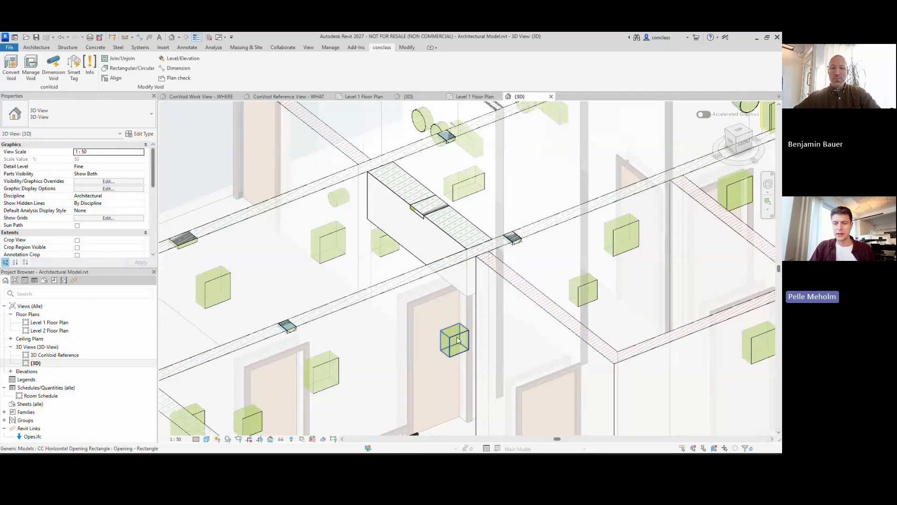
pyautogui.moveTo(700, 283); pyautogui.dragTo(381, 372, button='middle')
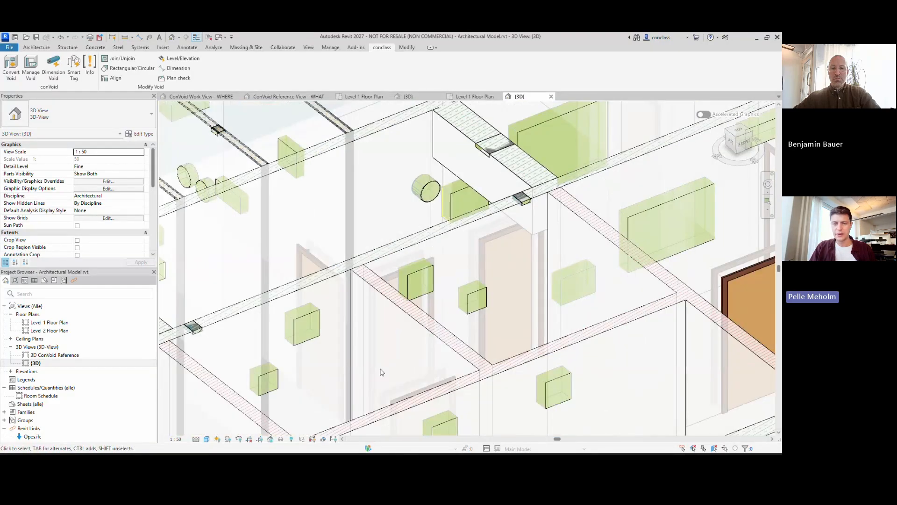
pyautogui.scroll(-1, 381, 368)
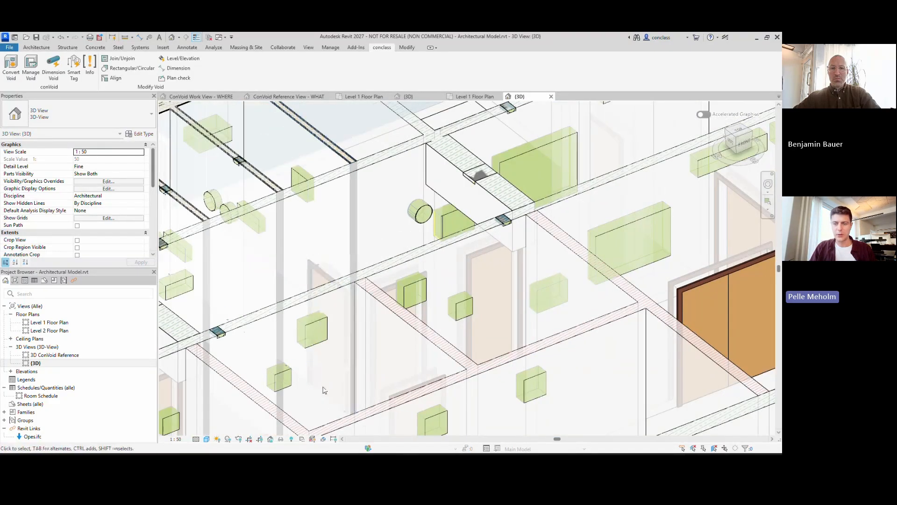
pyautogui.moveTo(610, 279); pyautogui.dragTo(335, 291, button='middle')
pyautogui.scroll(-3, 454, 284)
pyautogui.scroll(-3, 336, 290)
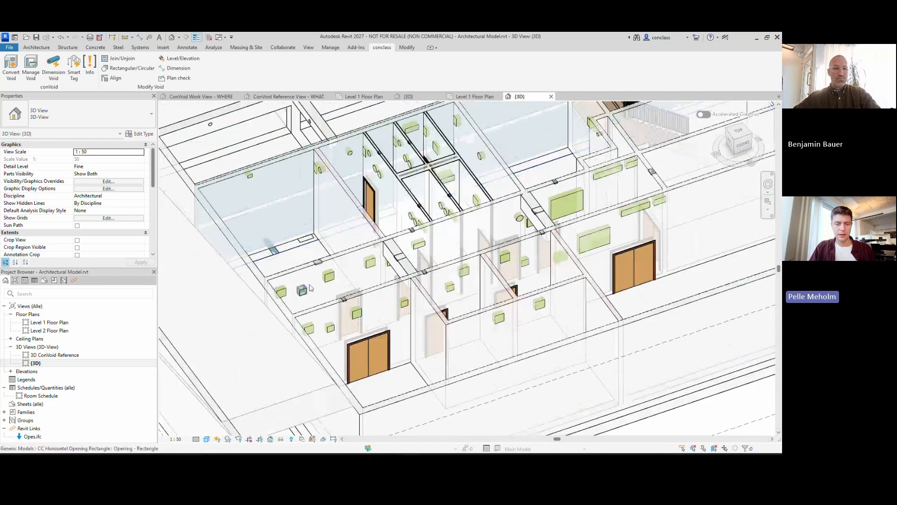
# Move the section box's front face inward so it cuts through the ground-floor rooms and the floor slab
pyautogui.scroll(-2, 384, 358)
pyautogui.click(376, 369)
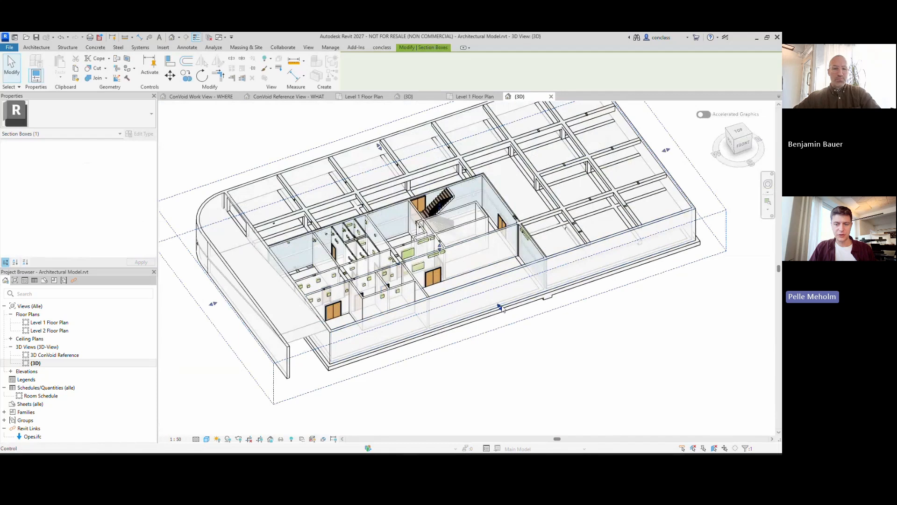
pyautogui.moveTo(500, 306); pyautogui.dragTo(418, 244)
# Examine the two vertical rectangular openings in the ground-floor slab beside the section cut and how they meet the linked provisions
pyautogui.scroll(5, 418, 244)
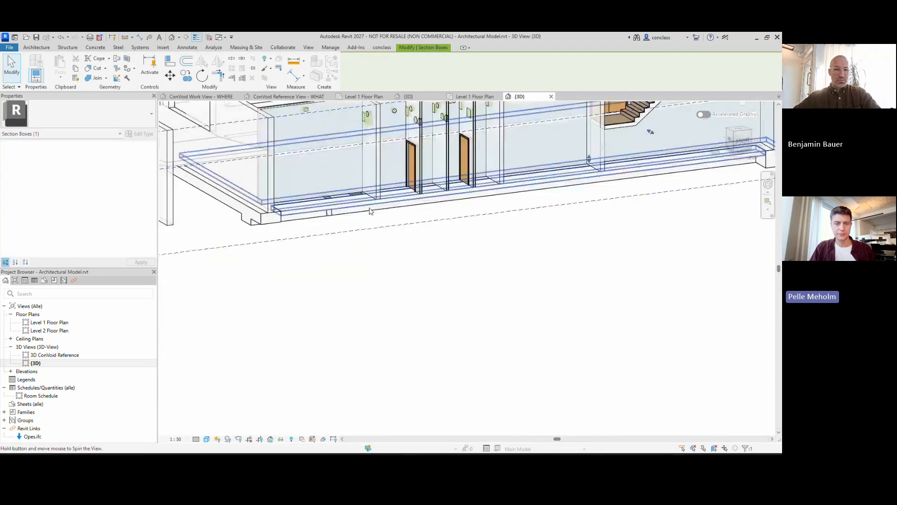
pyautogui.scroll(3, 364, 276)
pyautogui.keyDown('shift'); pyautogui.moveTo(364, 276); pyautogui.dragTo(373, 234, button='middle'); pyautogui.keyUp('shift')
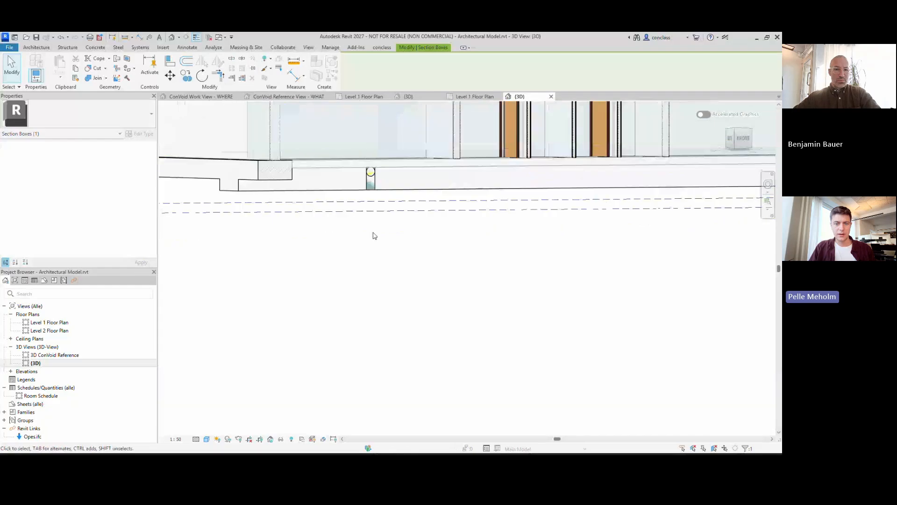
pyautogui.scroll(3, 366, 283)
pyautogui.moveTo(365, 192); pyautogui.dragTo(411, 303, button='middle')
pyautogui.click(368, 279)
pyautogui.scroll(5, 411, 303)
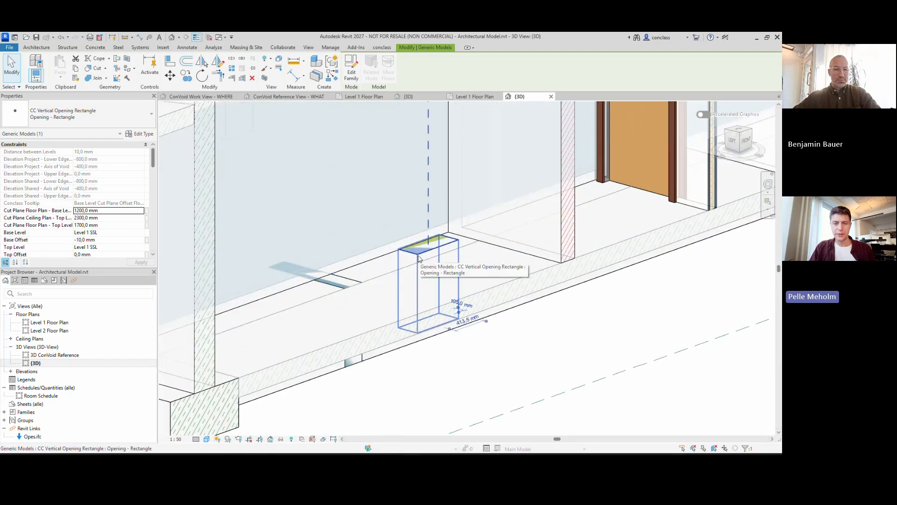
pyautogui.moveTo(419, 258); pyautogui.dragTo(342, 291)
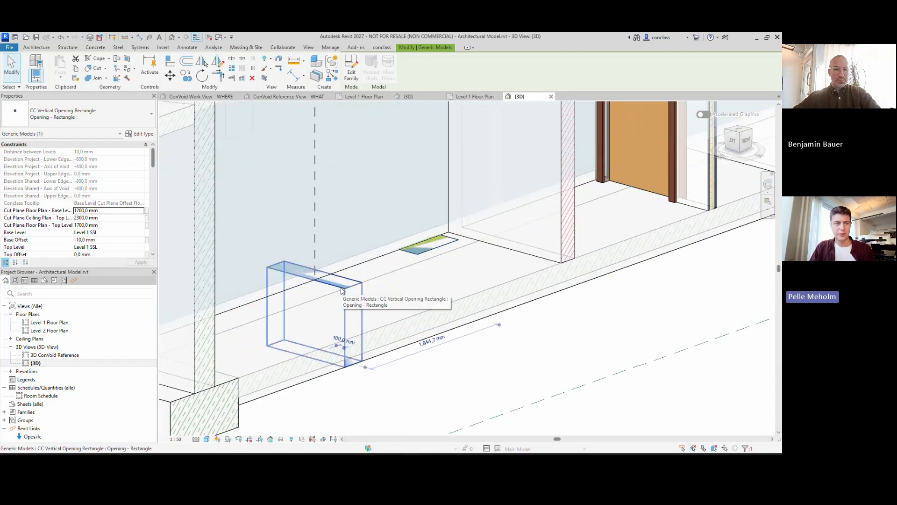
pyautogui.keyDown('shift'); pyautogui.moveTo(344, 289); pyautogui.dragTo(374, 241, button='middle'); pyautogui.keyUp('shift')
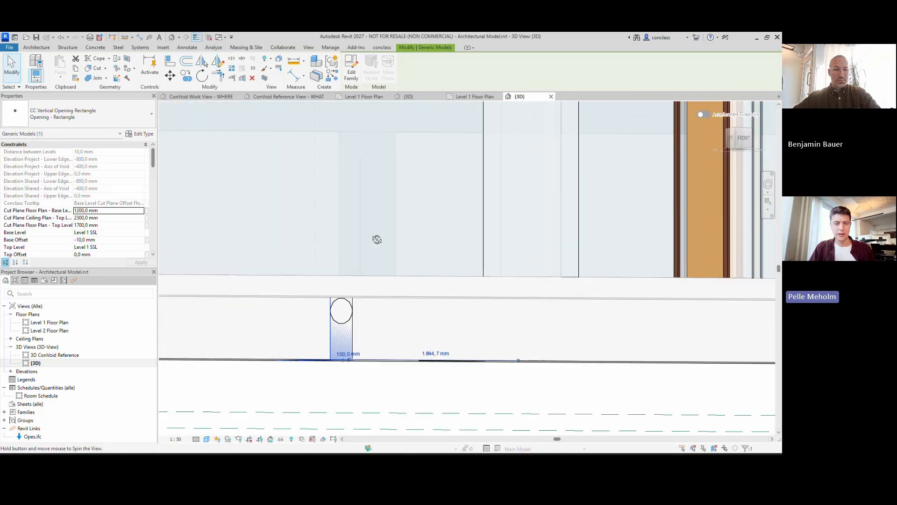
# Inspect the vertical rectangular opening and the circular provision in the wall foundation from the front and at an angle
pyautogui.press('Tab')
pyautogui.click(341, 325)
pyautogui.keyDown('shift'); pyautogui.moveTo(341, 326); pyautogui.dragTo(370, 372, button='middle'); pyautogui.keyUp('shift')
pyautogui.click(423, 377)
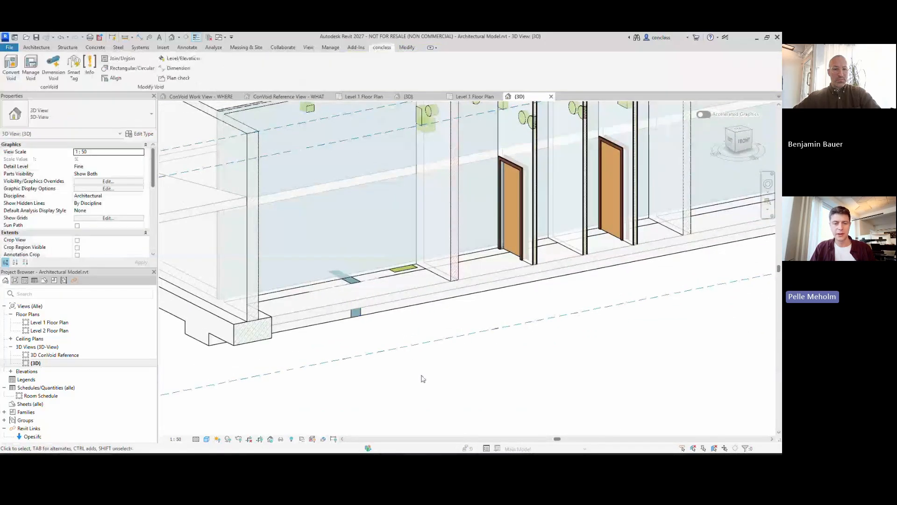
pyautogui.scroll(-1, 414, 376)
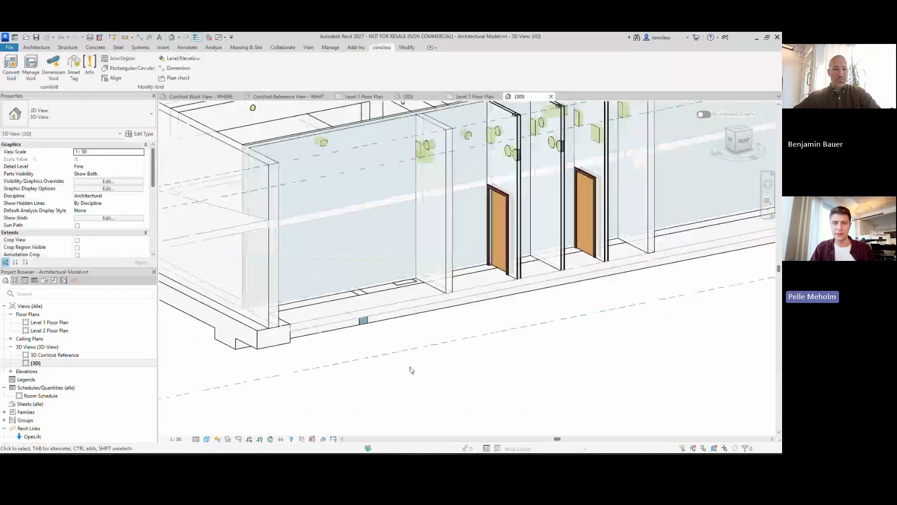
# Open conVoid's void conversion settings and load the HVAC Opes filter, keeping the foundation opening in sight
pyautogui.click(11, 67)
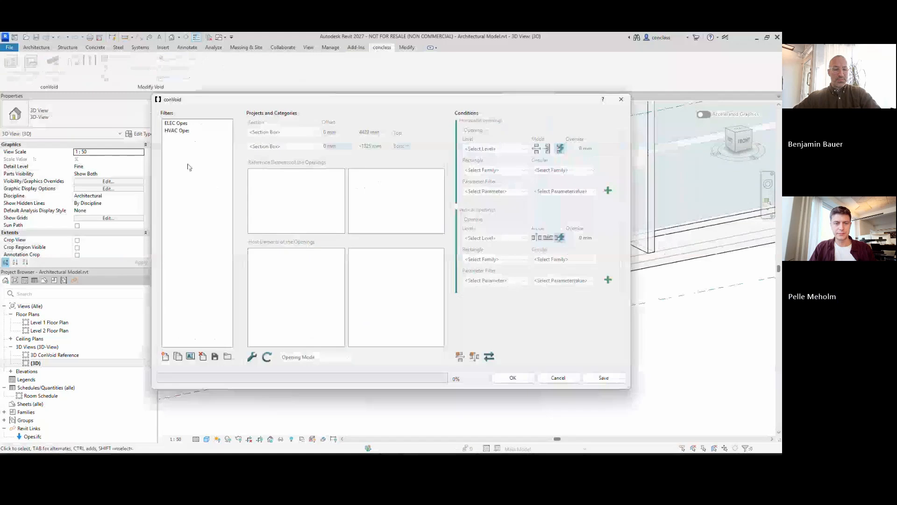
pyautogui.click(252, 164)
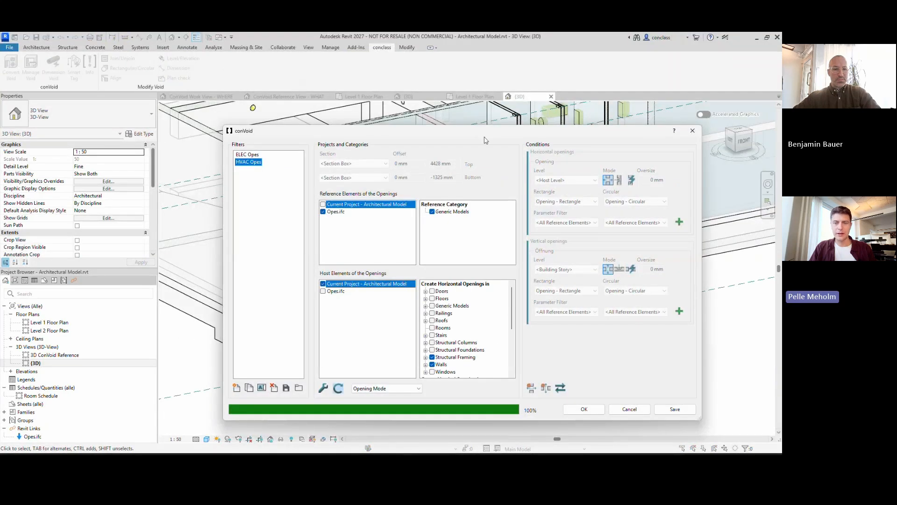
pyautogui.moveTo(485, 139); pyautogui.dragTo(456, 135)
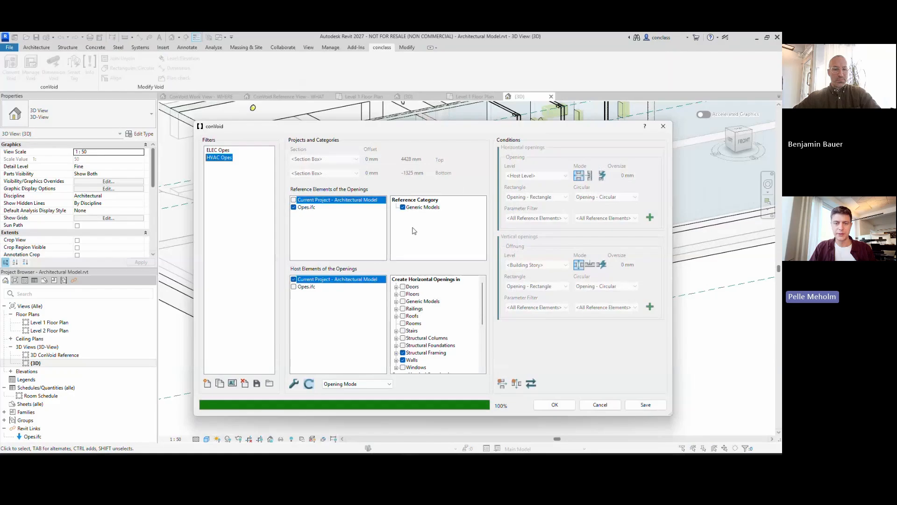
pyautogui.moveTo(409, 136); pyautogui.dragTo(562, 143)
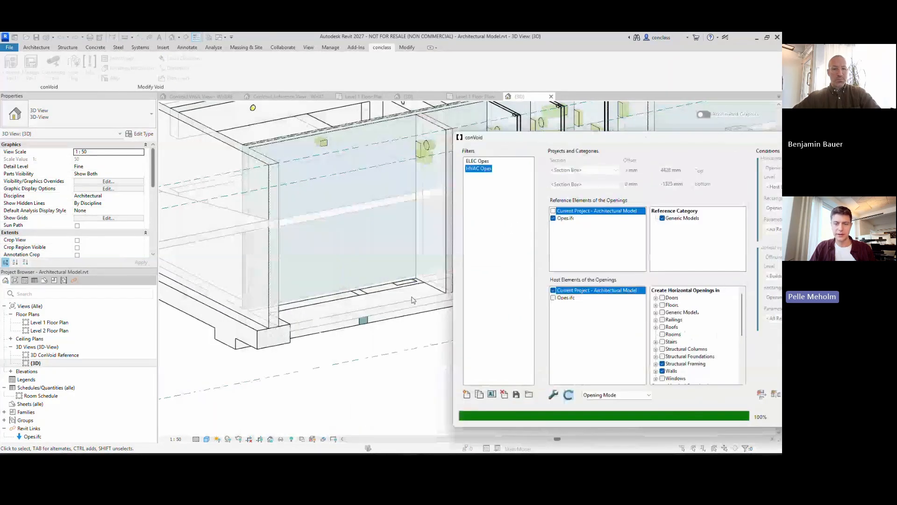
# Review which host categories are enabled for horizontal and vertical openings in the HVAC Opes filter, comparing them with the foundation opening
pyautogui.moveTo(692, 143); pyautogui.dragTo(428, 126)
pyautogui.scroll(-3, 416, 309)
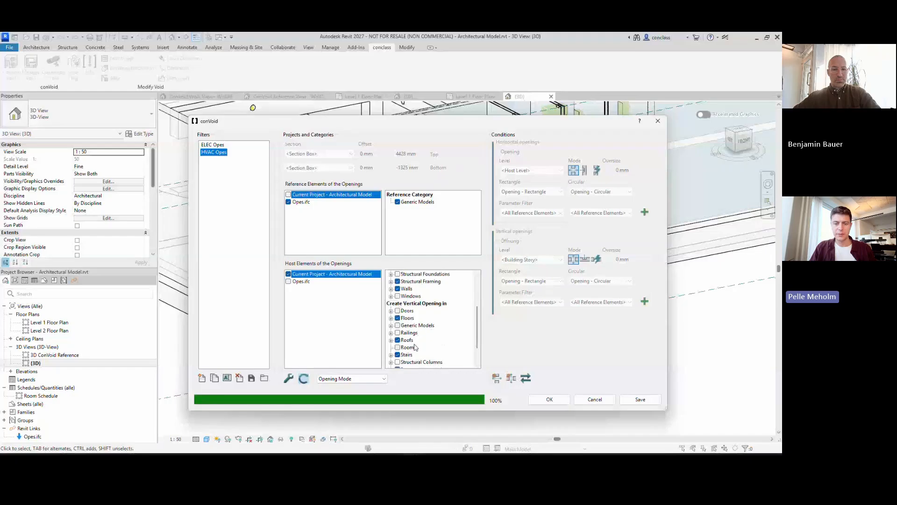
pyautogui.scroll(-1, 414, 350)
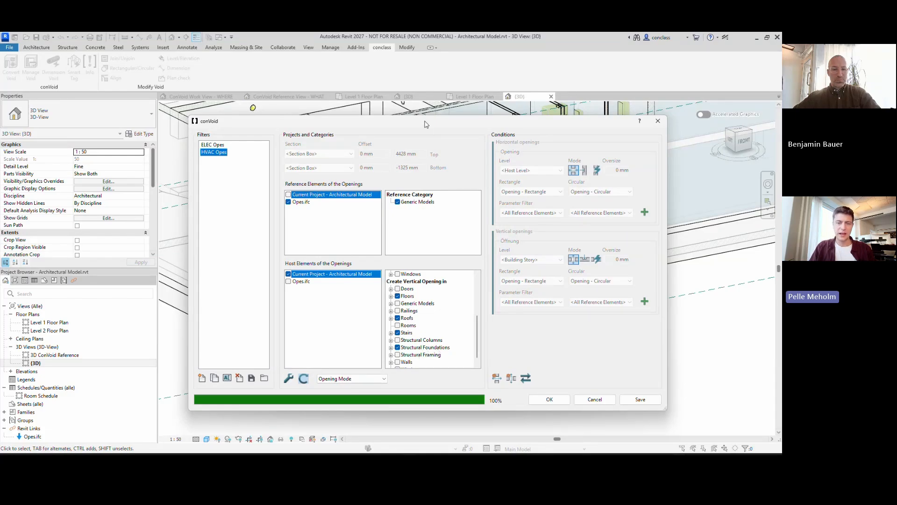
pyautogui.moveTo(425, 122); pyautogui.dragTo(673, 137)
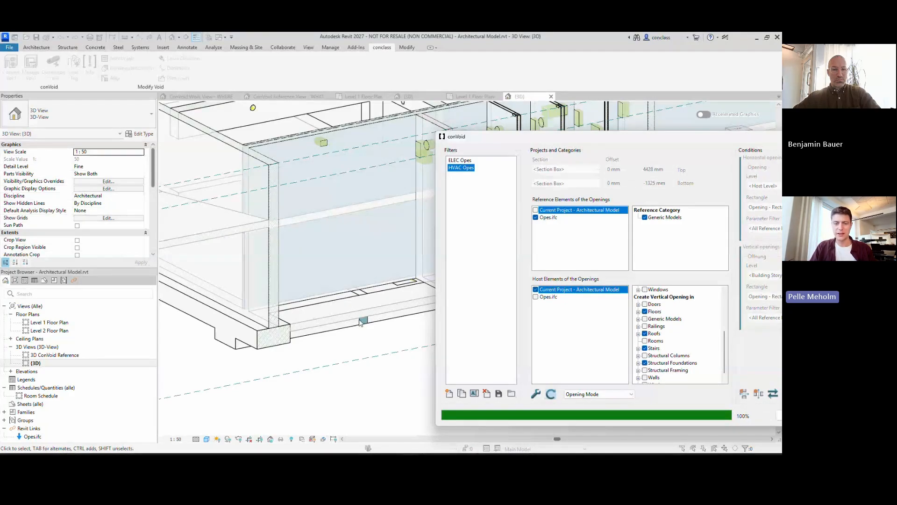
pyautogui.scroll(3, 530, 346)
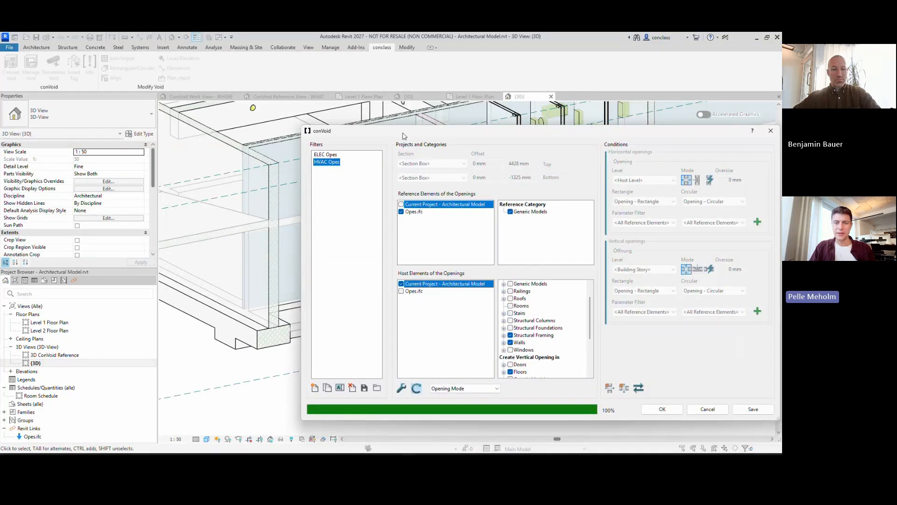
pyautogui.moveTo(404, 136); pyautogui.dragTo(485, 132)
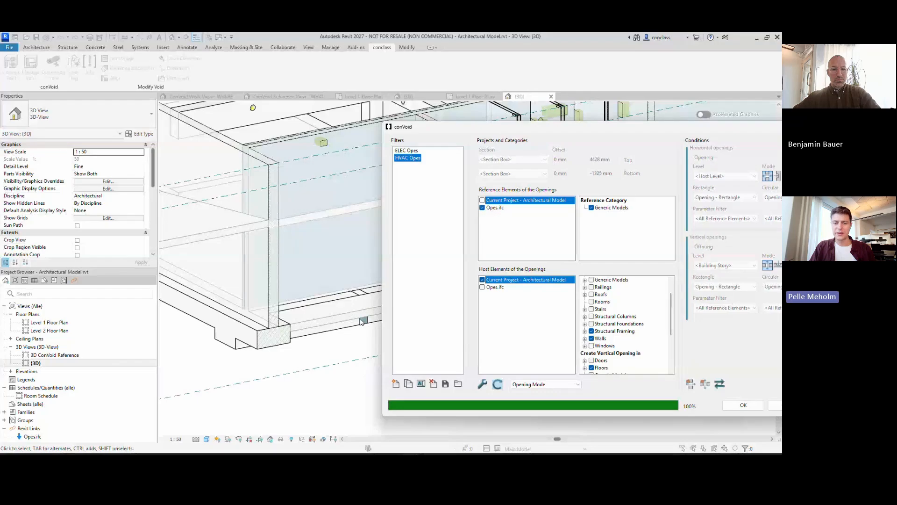
pyautogui.moveTo(632, 132); pyautogui.dragTo(429, 120)
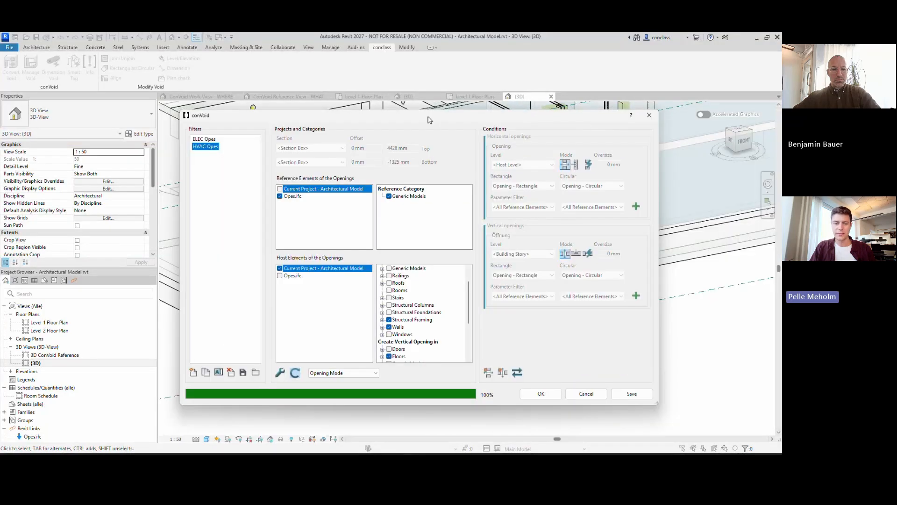
# Enable Structural Foundations as a host for horizontal openings in the HVAC Opes filter, refresh it, save it and close the settings
pyautogui.click(389, 312)
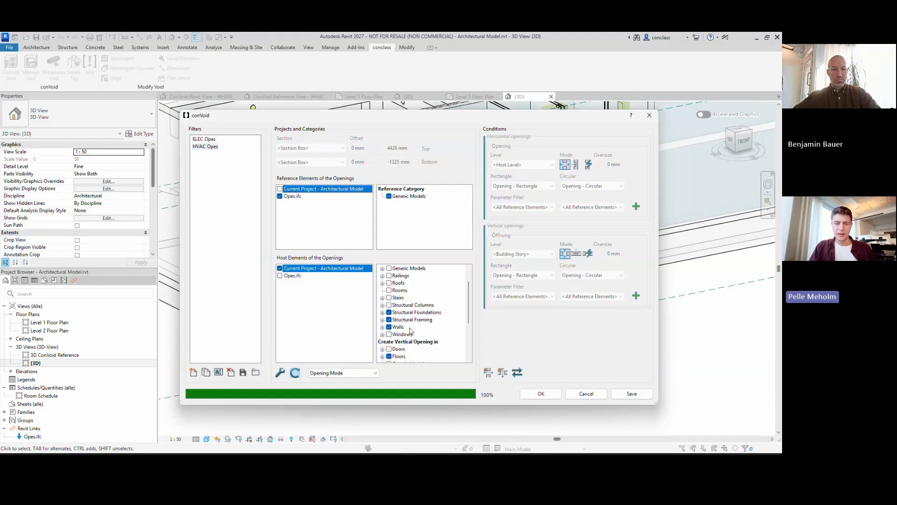
pyautogui.scroll(1, 396, 293)
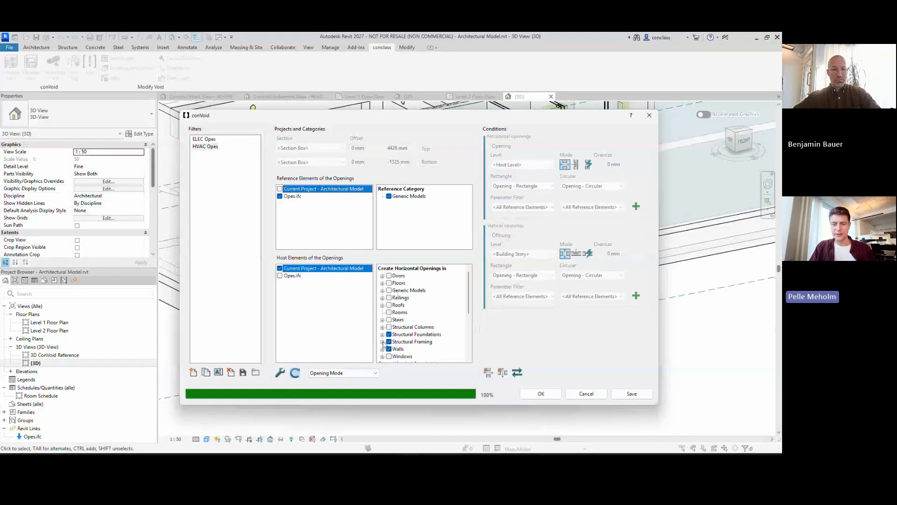
pyautogui.click(297, 373)
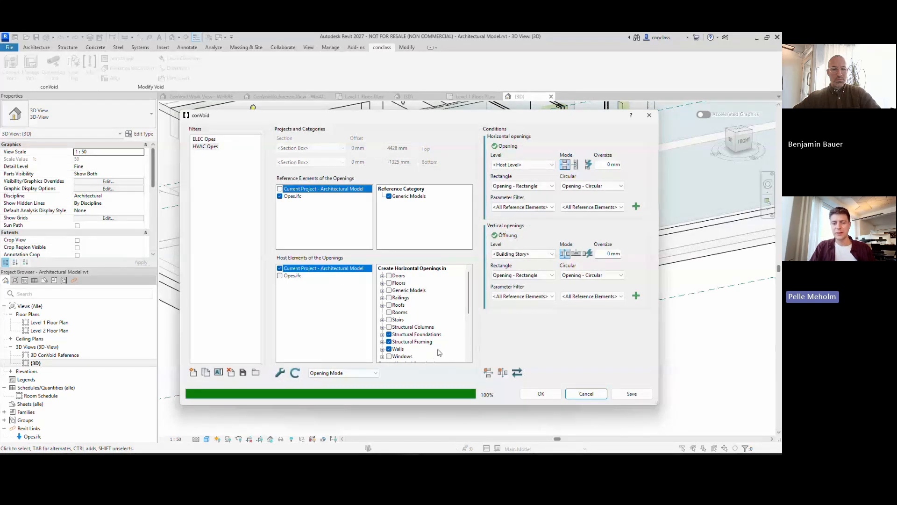
pyautogui.scroll(-1, 430, 356)
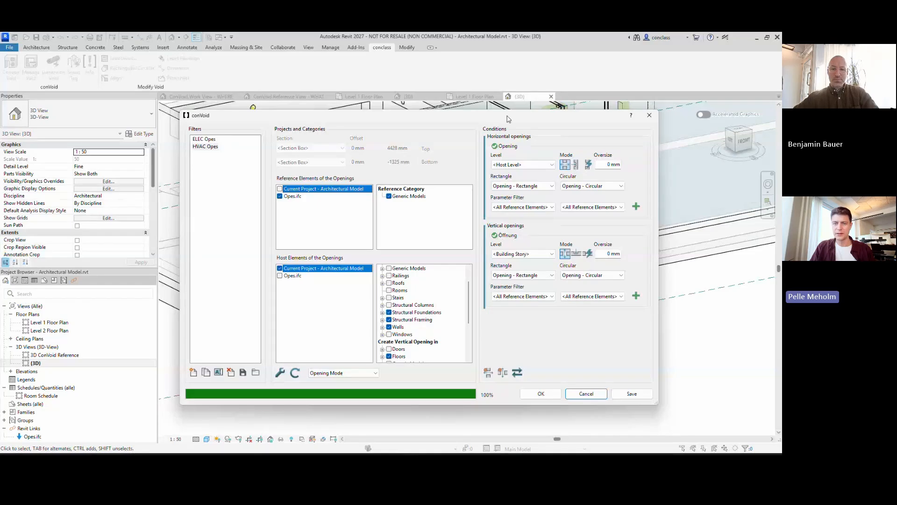
pyautogui.moveTo(508, 119); pyautogui.dragTo(407, 173)
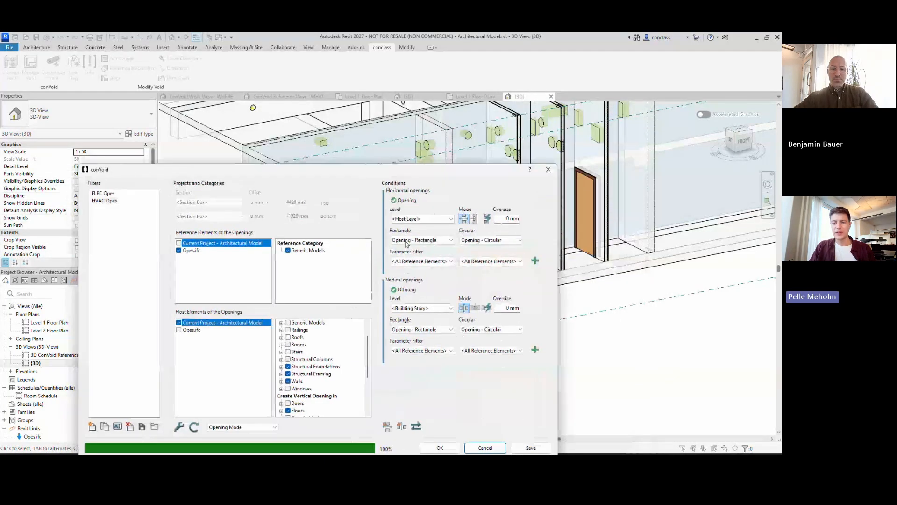
pyautogui.click(532, 449)
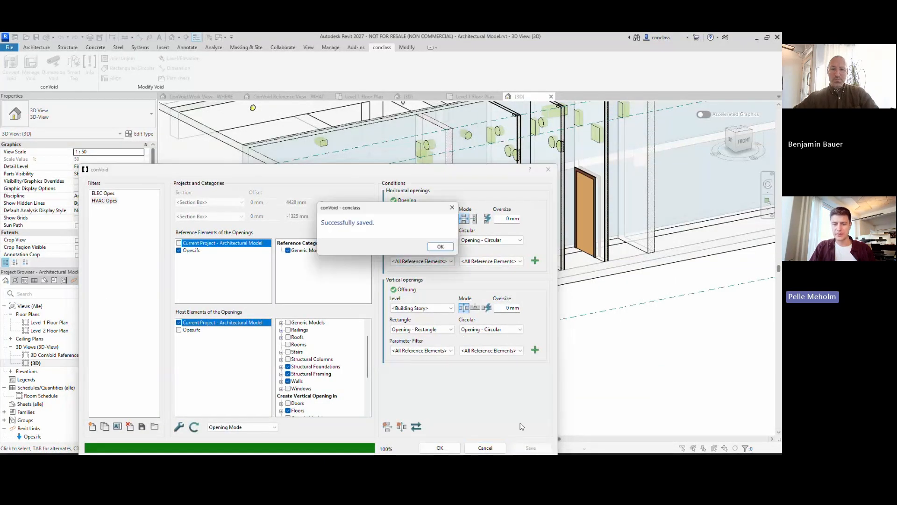
pyautogui.click(441, 247)
pyautogui.click(548, 169)
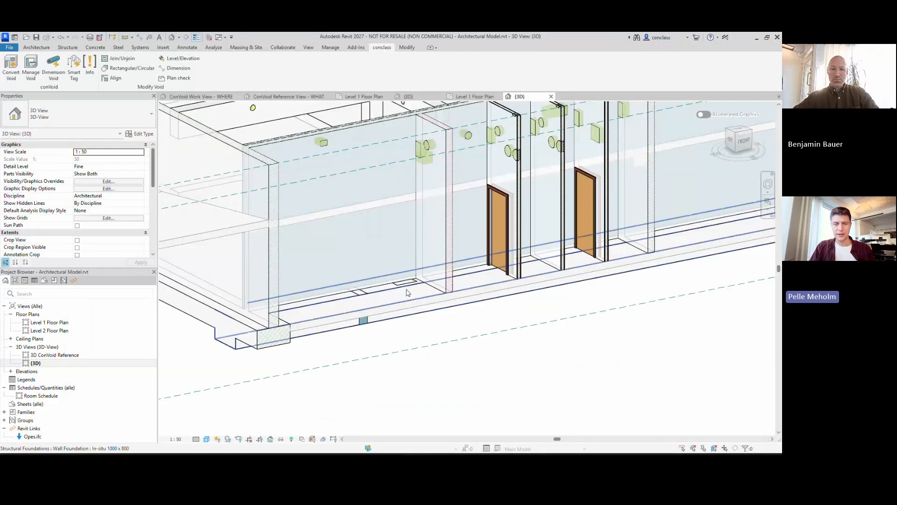
# Select the linked circular provision inside the wall foundation and view it together with the slab openings
pyautogui.scroll(5, 359, 293)
pyautogui.keyDown('shift'); pyautogui.moveTo(359, 294); pyautogui.dragTo(391, 233, button='middle'); pyautogui.keyUp('shift')
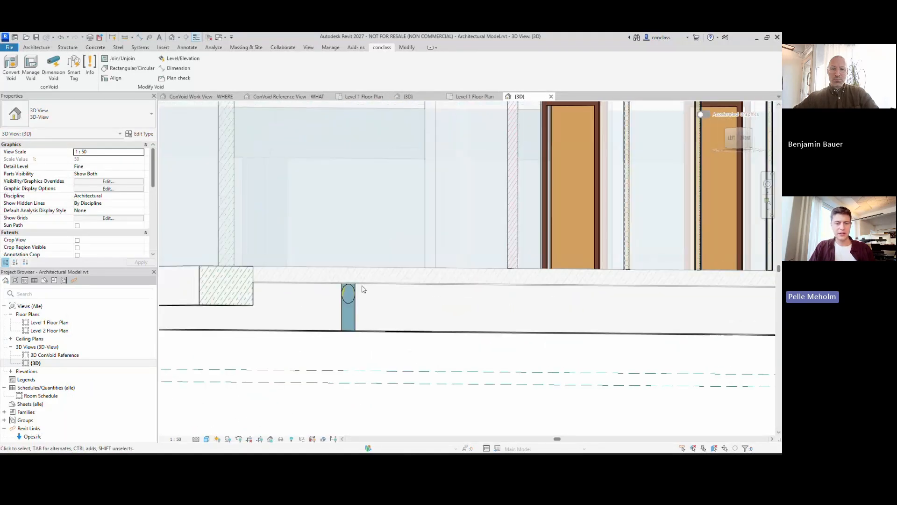
pyautogui.click(347, 307)
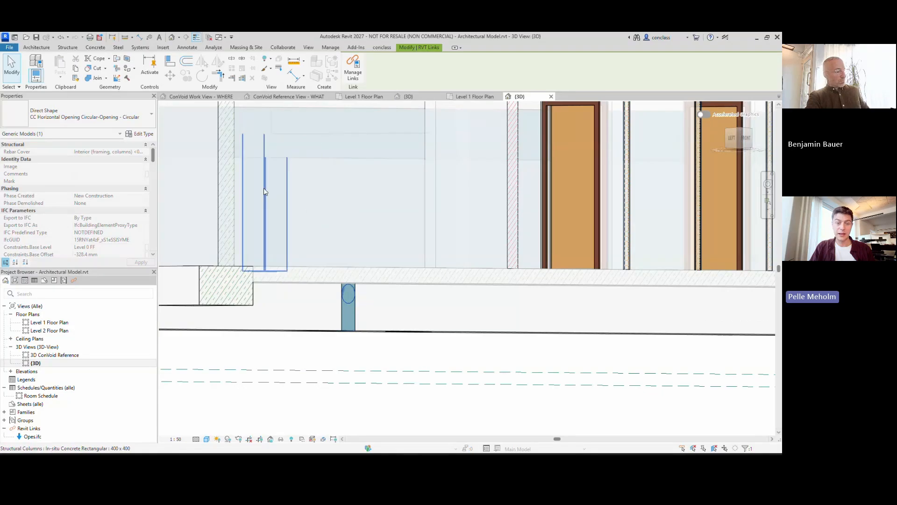
pyautogui.keyDown('shift'); pyautogui.moveTo(264, 191); pyautogui.dragTo(232, 219, button='middle'); pyautogui.keyUp('shift')
# Inspect the linked circular provision's instance and type IFC parameters, including its orientation and shape type
pyautogui.scroll(-2, 53, 193)
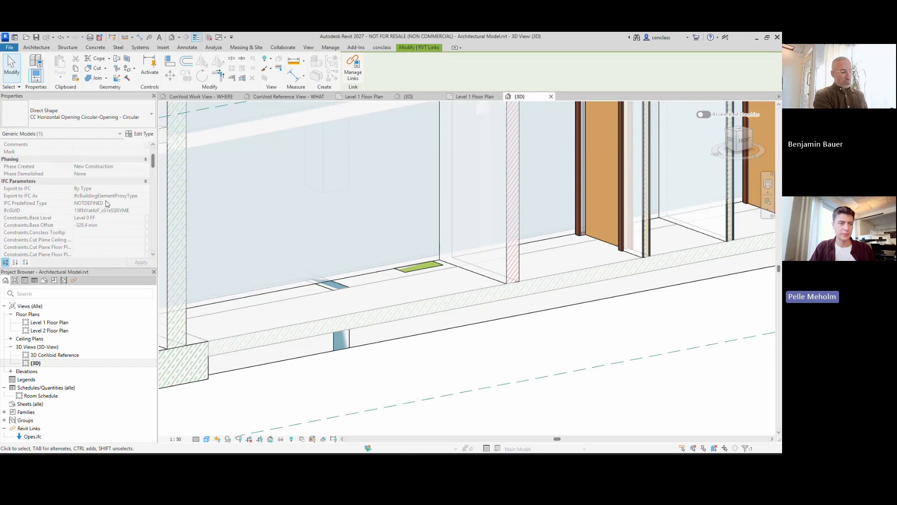
pyautogui.scroll(-5, 108, 202)
pyautogui.scroll(-4, 125, 186)
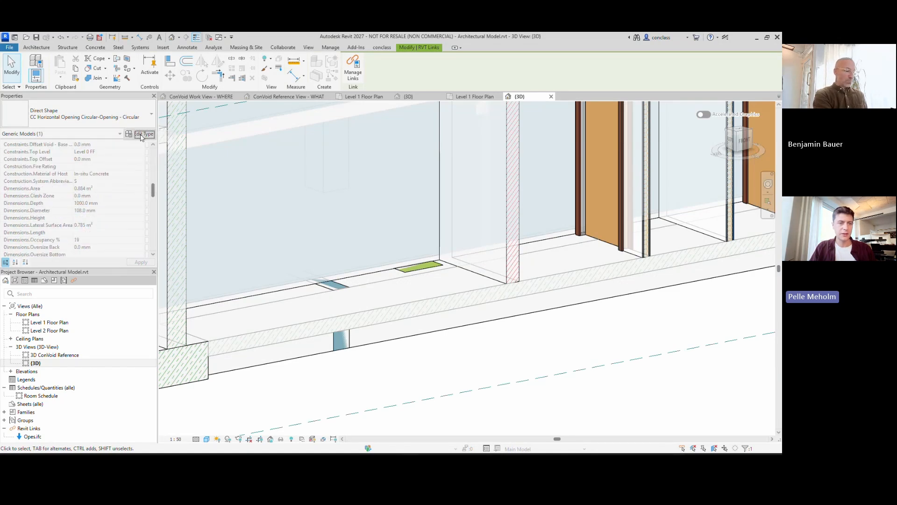
pyautogui.click(140, 133)
pyautogui.scroll(-1, 406, 283)
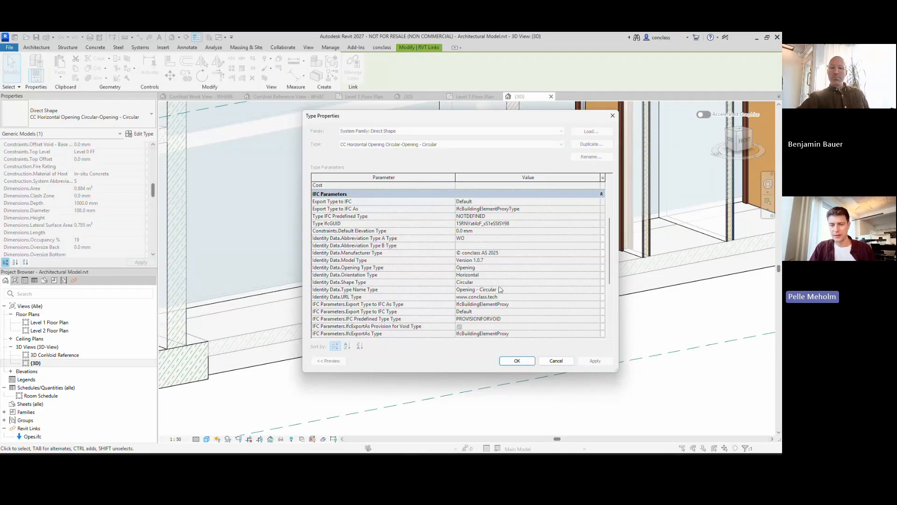
pyautogui.scroll(-1, 496, 275)
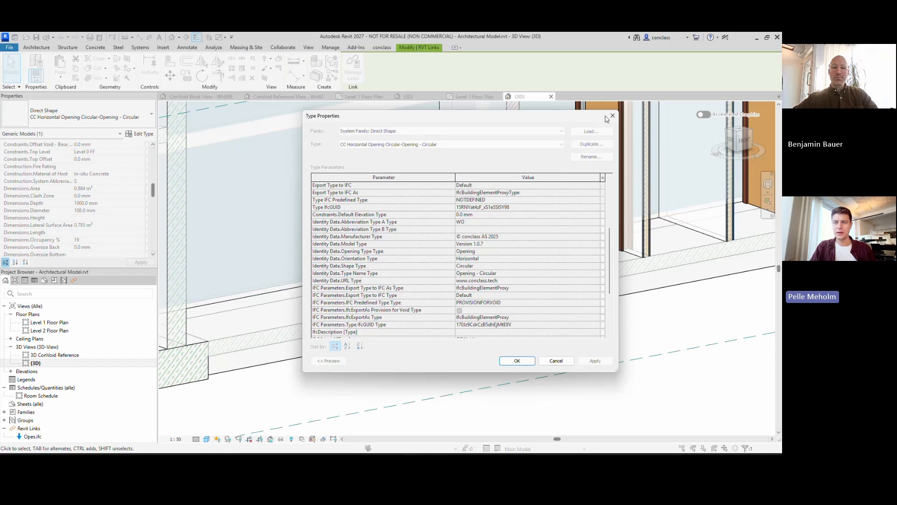
pyautogui.click(612, 115)
# Clear the linked provision's selection and view the wall foundation around it
pyautogui.scroll(-3, 439, 245)
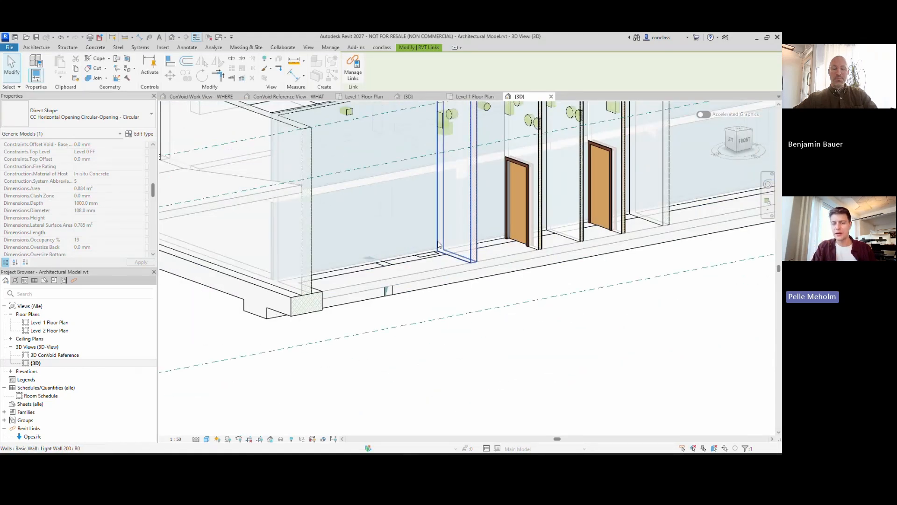
pyautogui.scroll(-2, 439, 244)
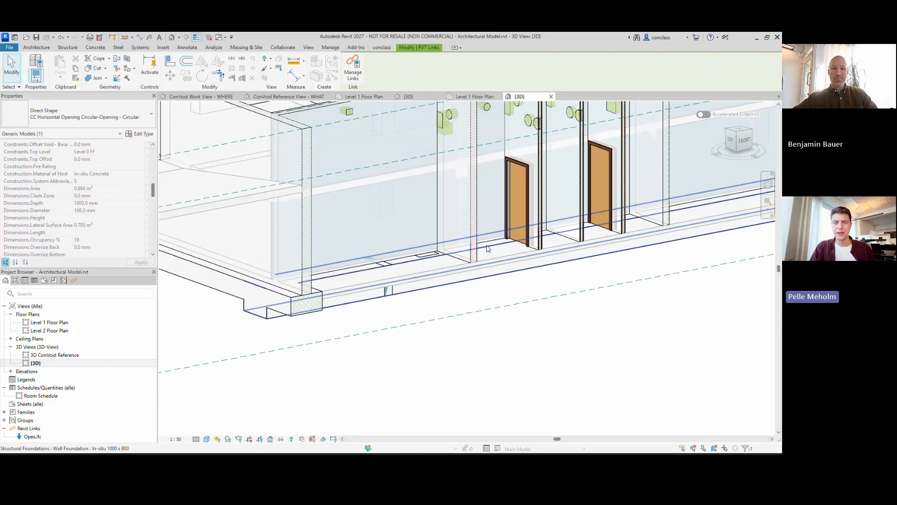
pyautogui.moveTo(422, 299); pyautogui.dragTo(425, 334, button='middle')
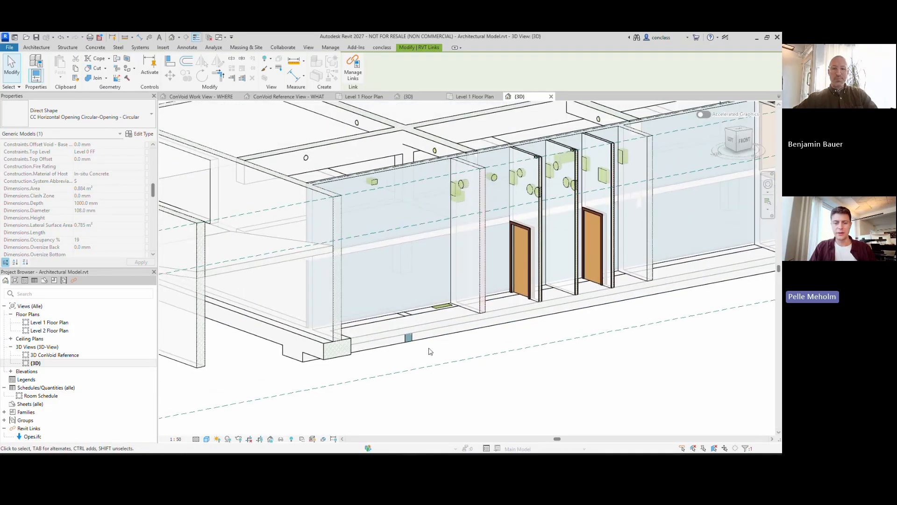
pyautogui.press('Escape')
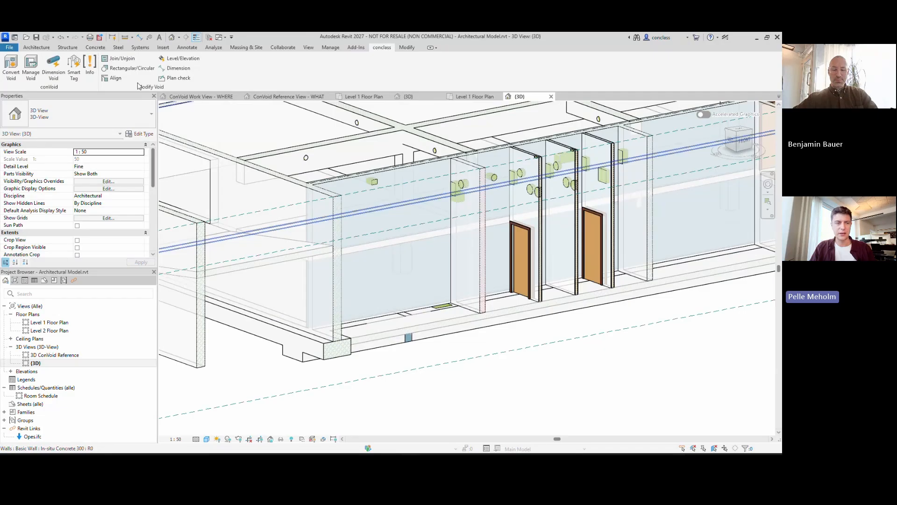
pyautogui.scroll(2, 412, 341)
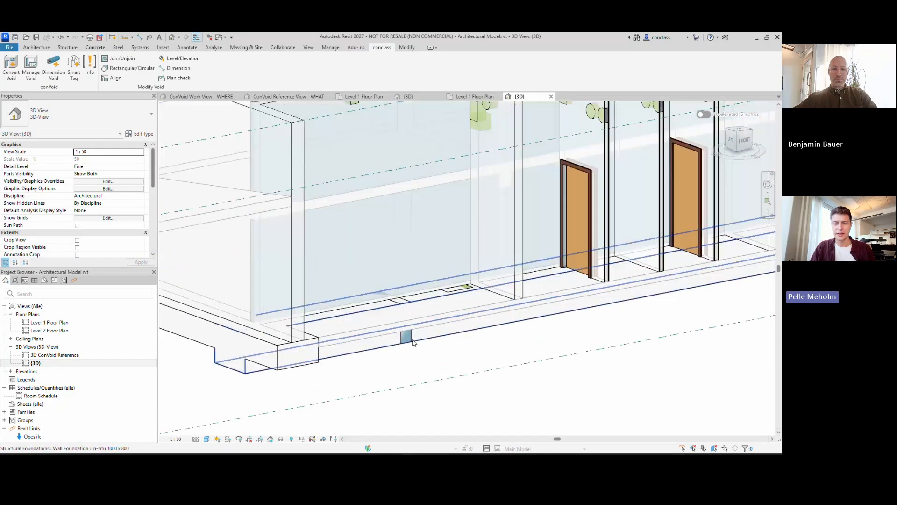
# Reopen the HVAC Opes conversion filter and limit horizontal openings to reference elements whose Identity Data.Opening Type Type is Opening, in opening mode
pyautogui.click(10, 65)
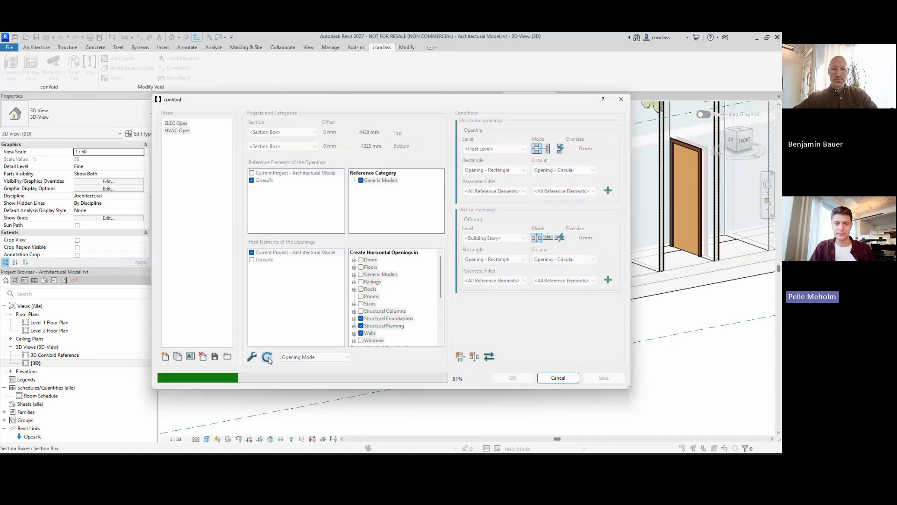
pyautogui.click(495, 191)
pyautogui.scroll(-2, 508, 308)
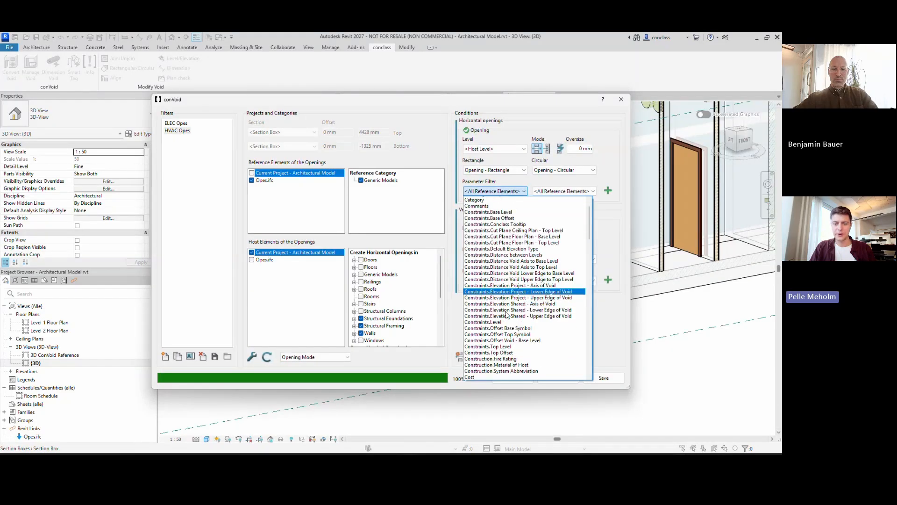
pyautogui.scroll(-10, 508, 319)
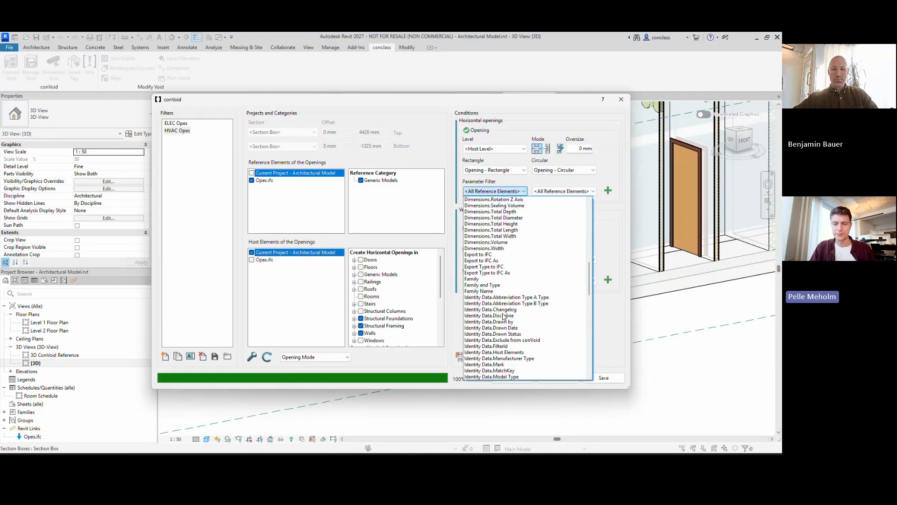
pyautogui.scroll(-3, 506, 314)
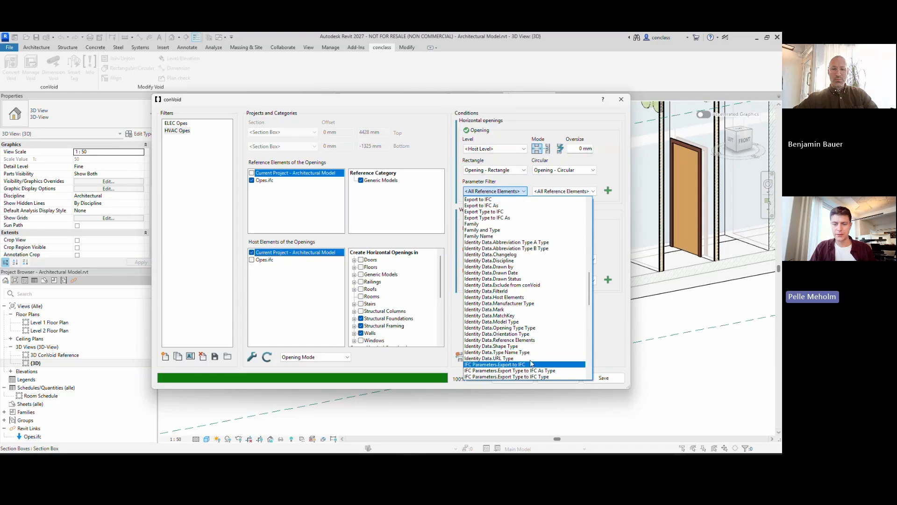
pyautogui.scroll(-1, 531, 361)
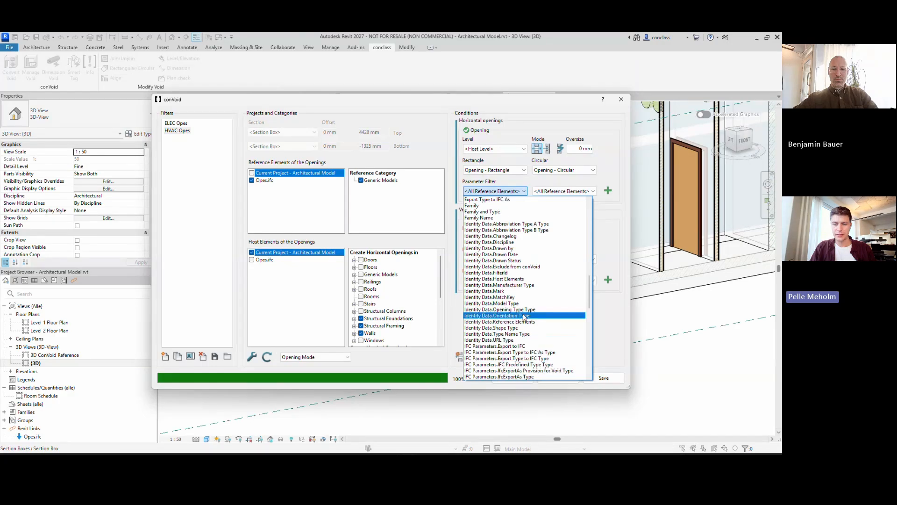
pyautogui.click(519, 309)
pyautogui.click(566, 192)
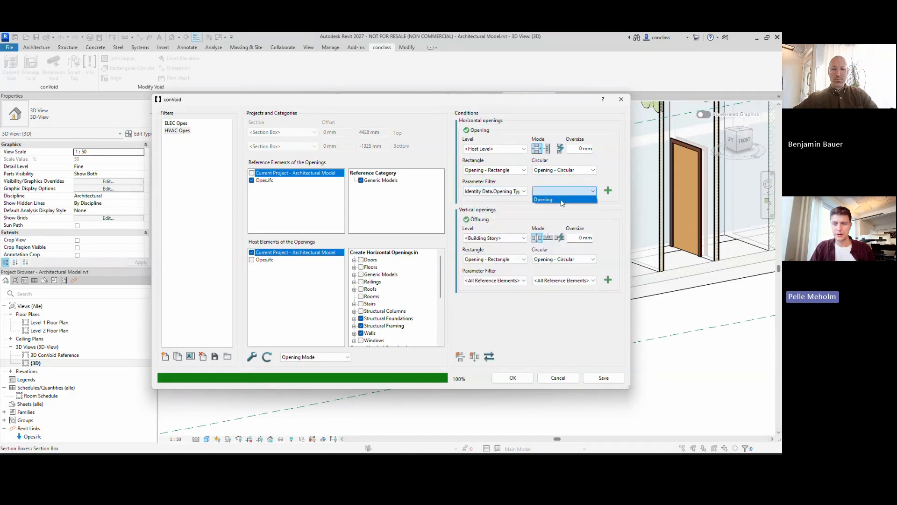
pyautogui.click(561, 200)
pyautogui.click(551, 191)
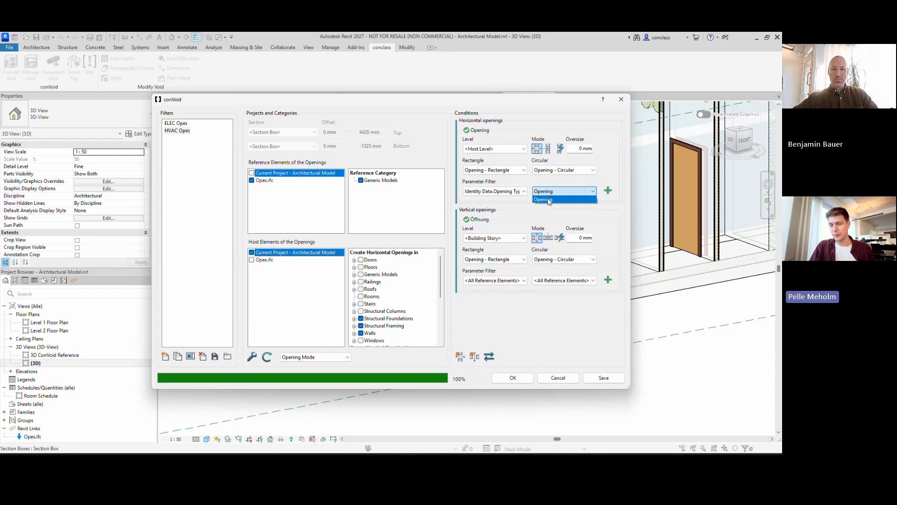
pyautogui.click(553, 198)
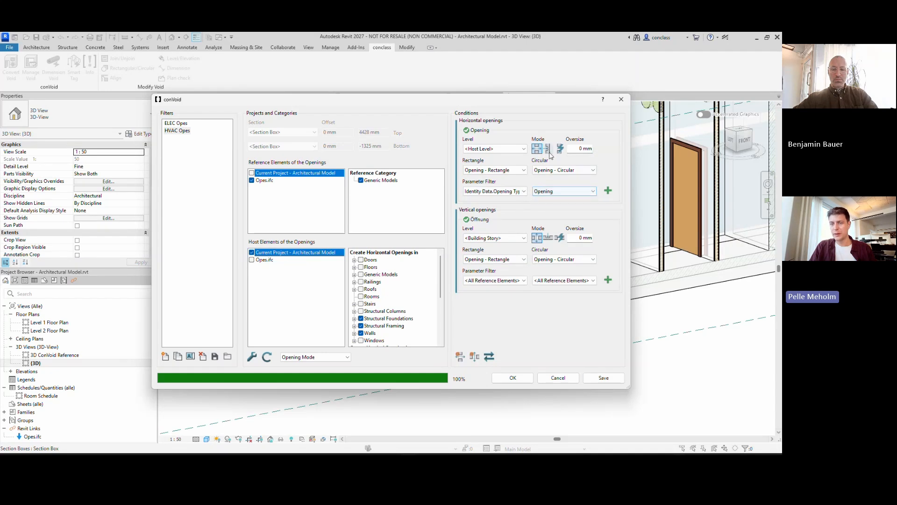
pyautogui.click(549, 149)
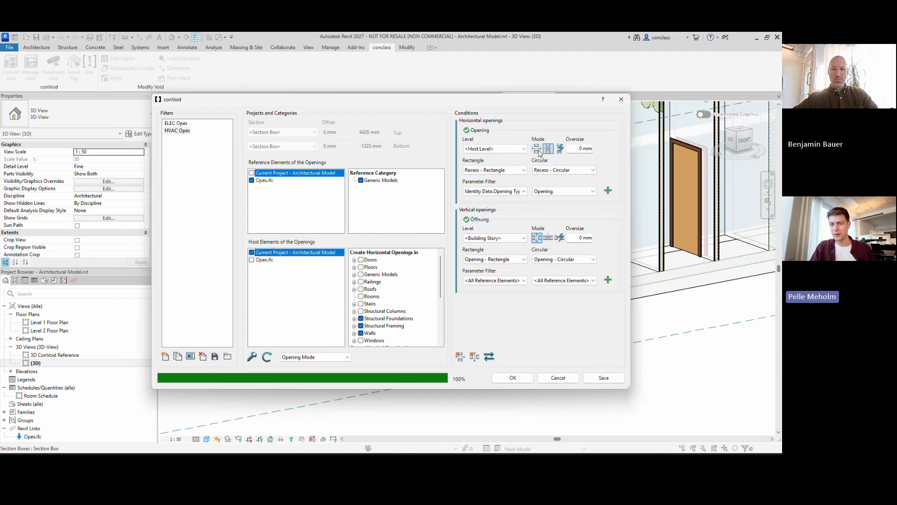
pyautogui.click(538, 151)
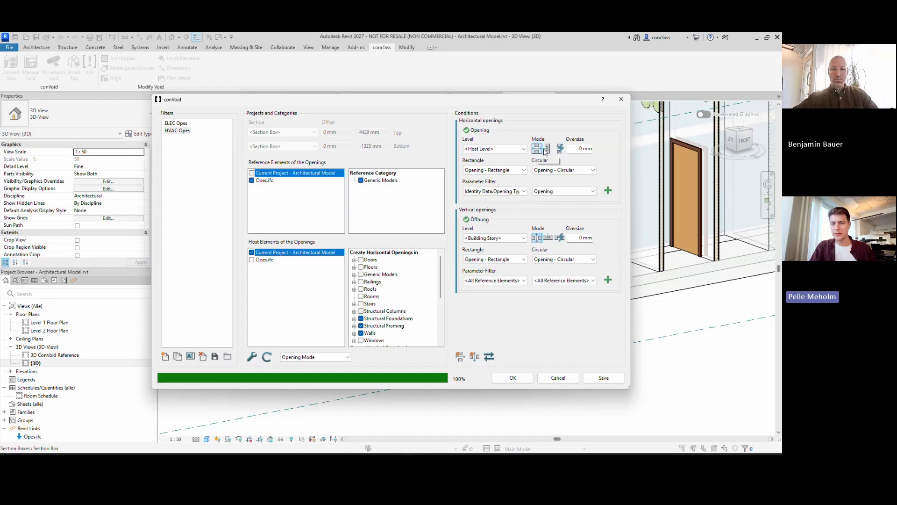
# Add a second parameter condition for horizontal openings requiring Identity Data.Orientation Type to be Horizontal
pyautogui.click(608, 190)
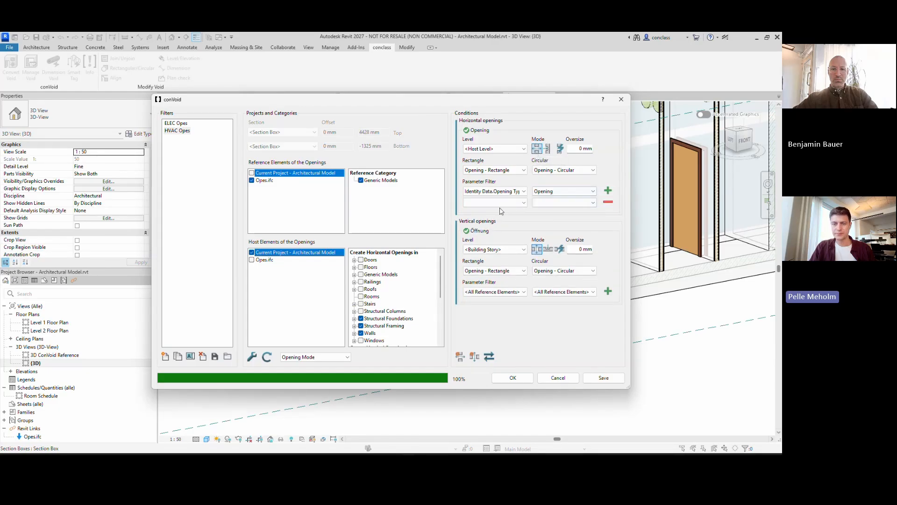
pyautogui.click(499, 204)
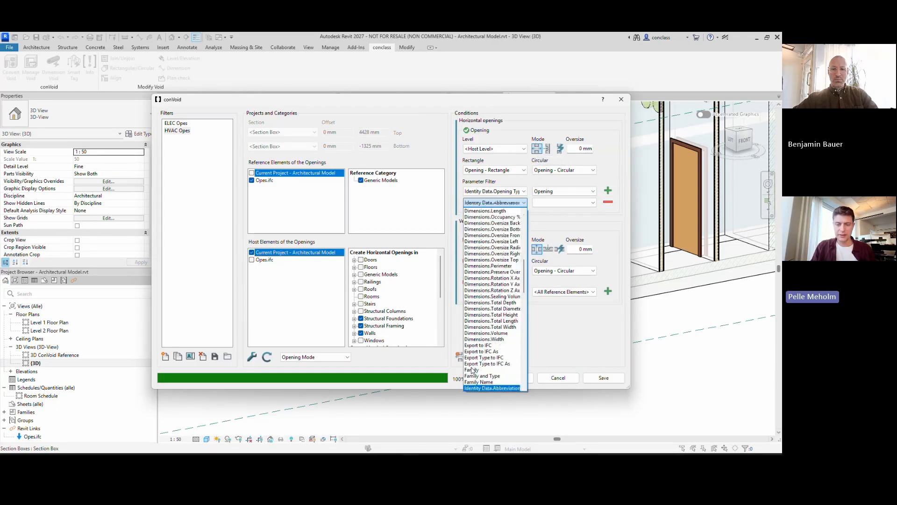
pyautogui.scroll(-5, 511, 357)
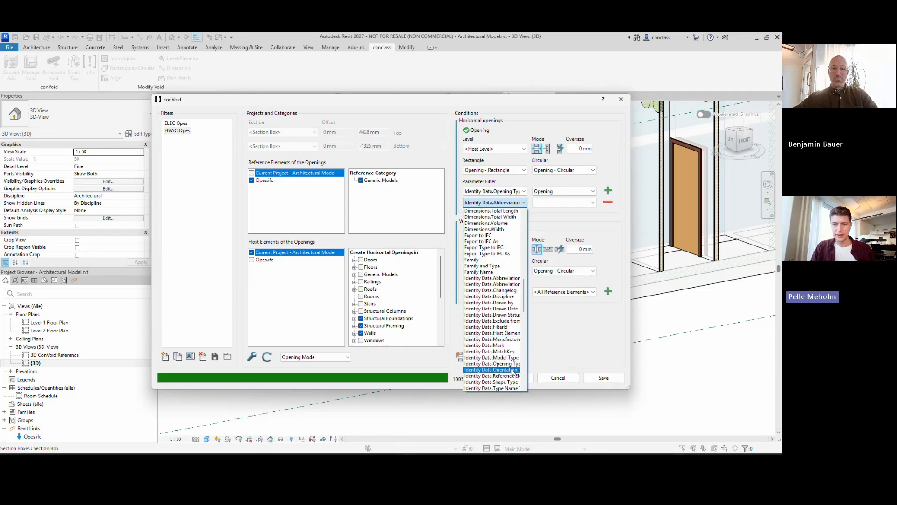
pyautogui.click(510, 384)
pyautogui.click(562, 205)
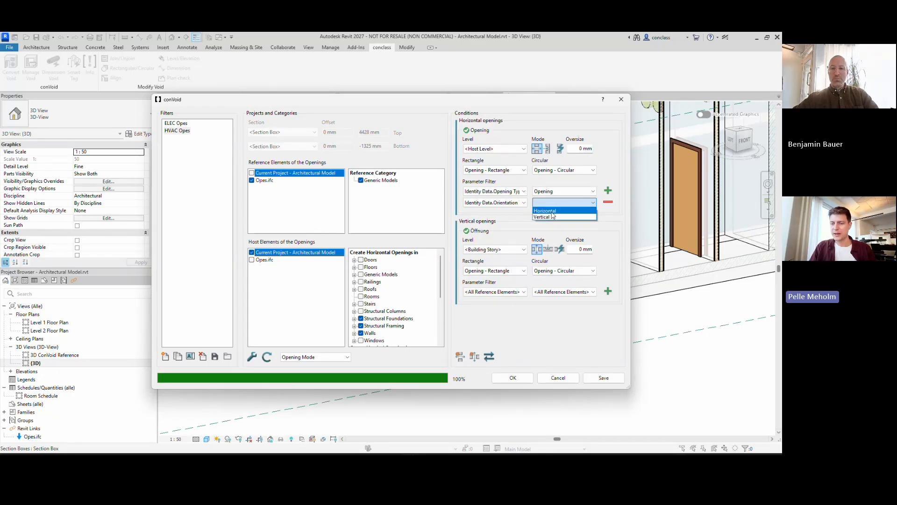
pyautogui.click(552, 212)
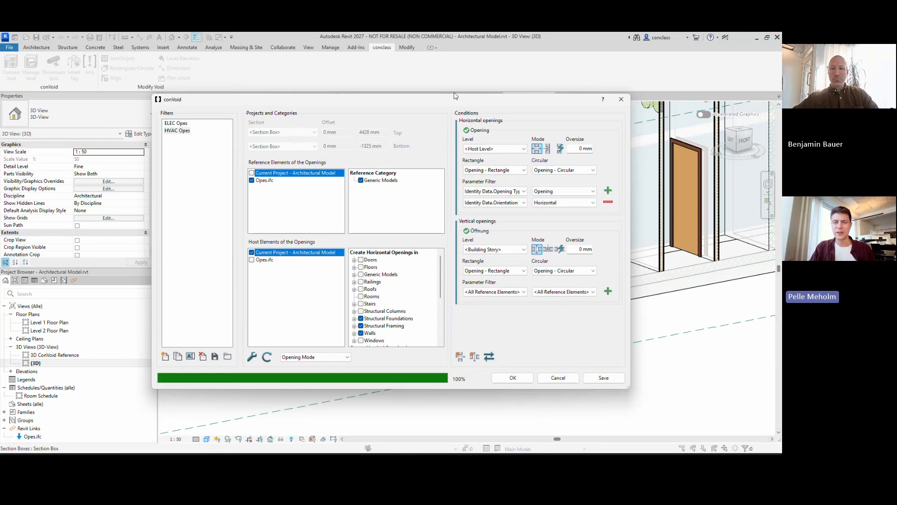
# Limit vertical openings to reference elements whose Identity Data.Orientation Type is Vertical
pyautogui.moveTo(445, 104); pyautogui.dragTo(450, 107)
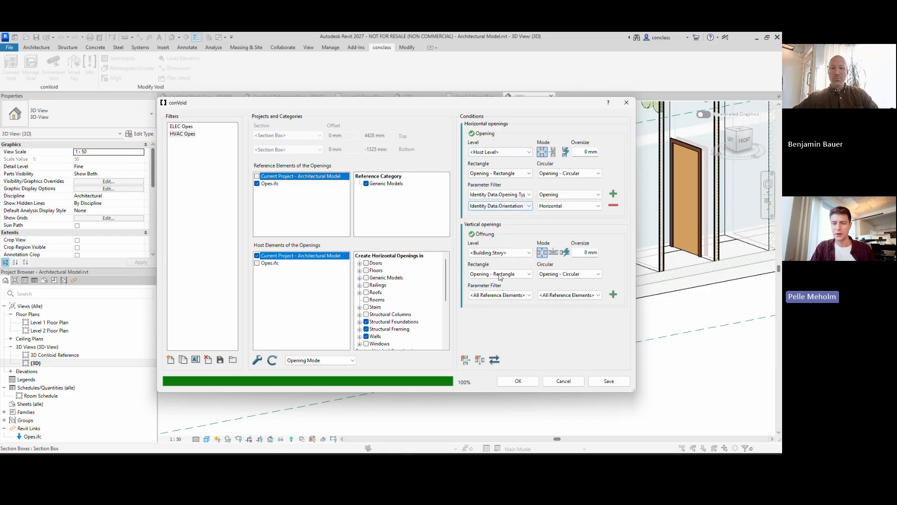
pyautogui.click(507, 294)
pyautogui.scroll(-10, 538, 248)
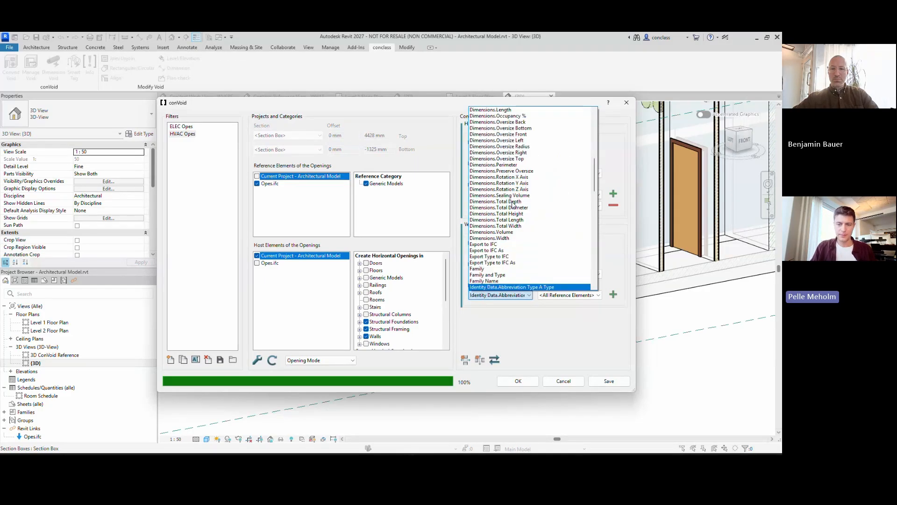
pyautogui.scroll(-5, 561, 248)
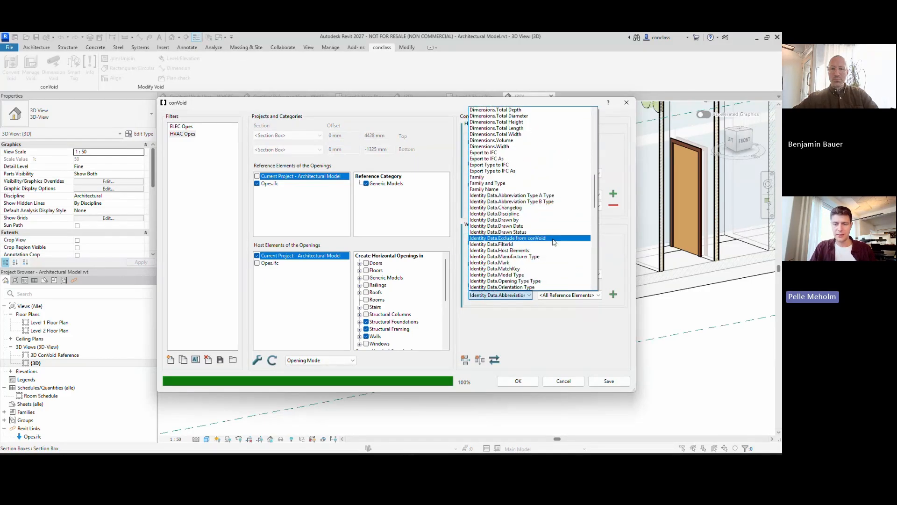
pyautogui.scroll(-1, 554, 260)
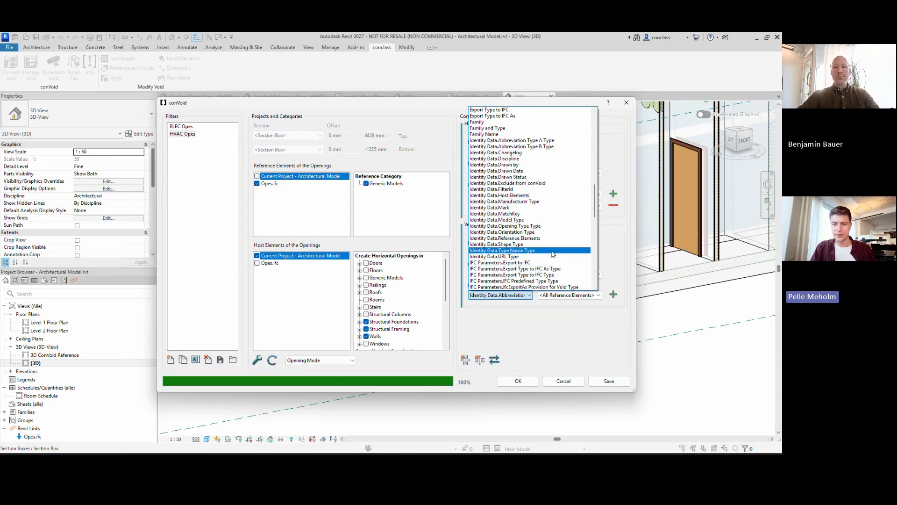
pyautogui.scroll(-1, 553, 247)
pyautogui.scroll(-1, 553, 246)
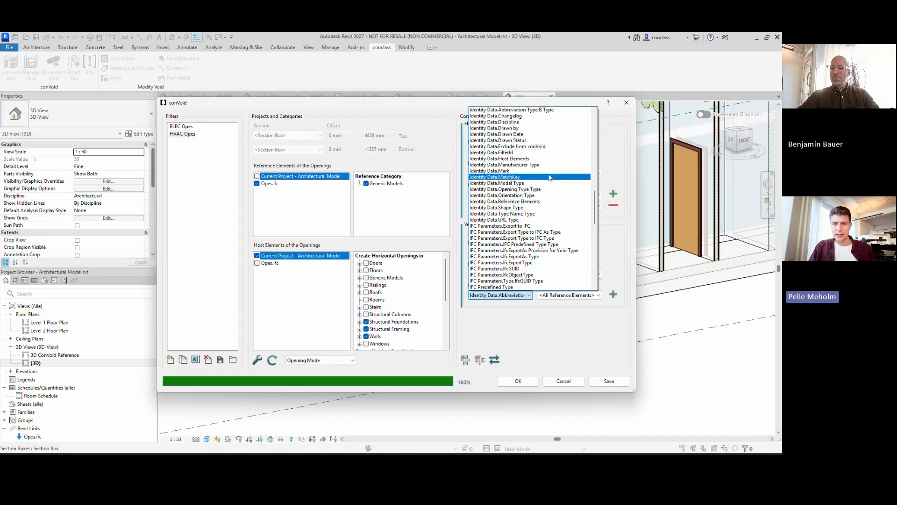
pyautogui.scroll(-1, 553, 206)
pyautogui.scroll(2, 554, 214)
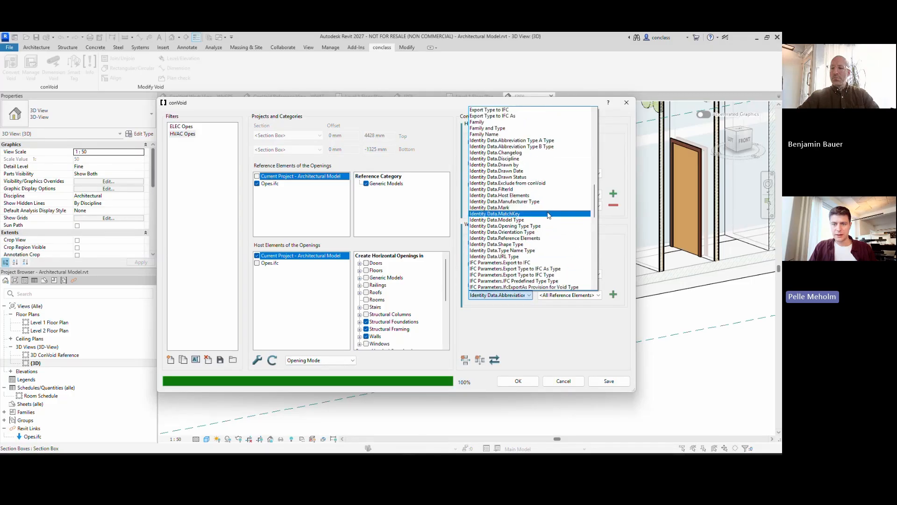
pyautogui.click(546, 232)
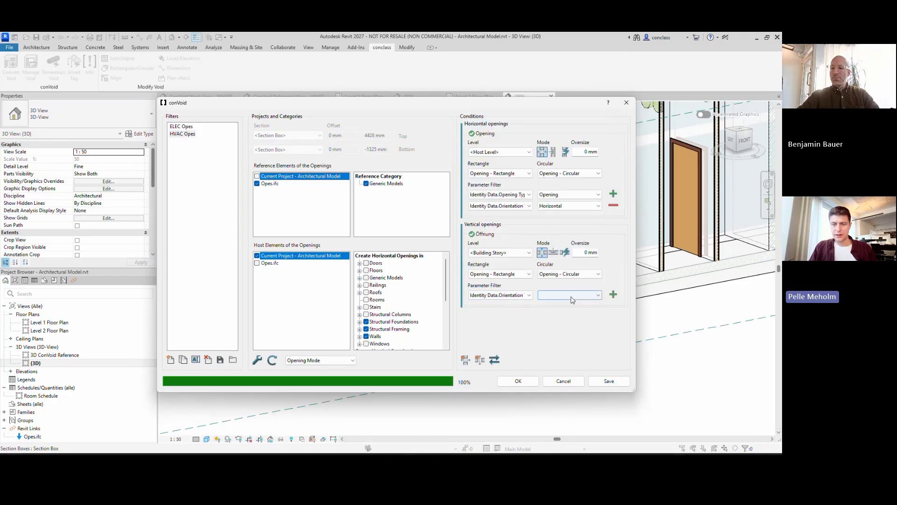
pyautogui.click(570, 295)
pyautogui.click(570, 309)
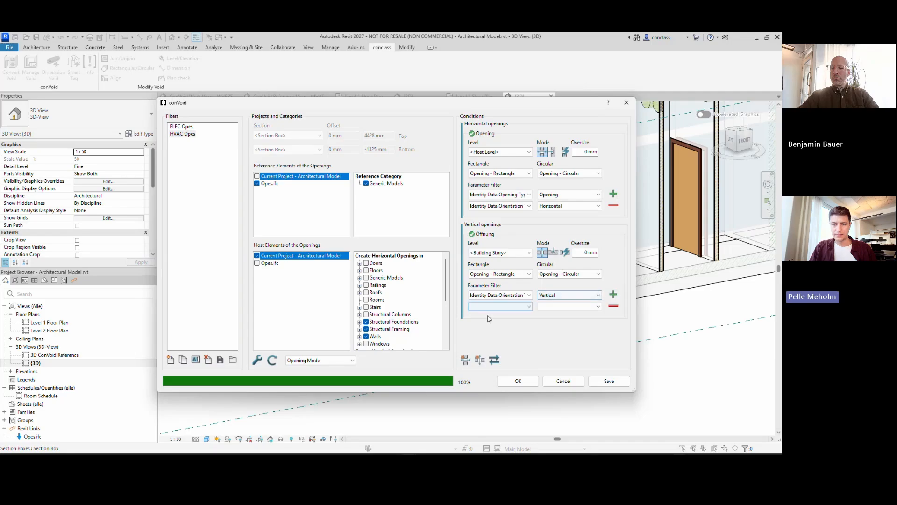
# Give the vertical openings a second parameter condition with Identity Data.Opening Type Type set to Opening
pyautogui.click(491, 310)
pyautogui.scroll(-3, 503, 203)
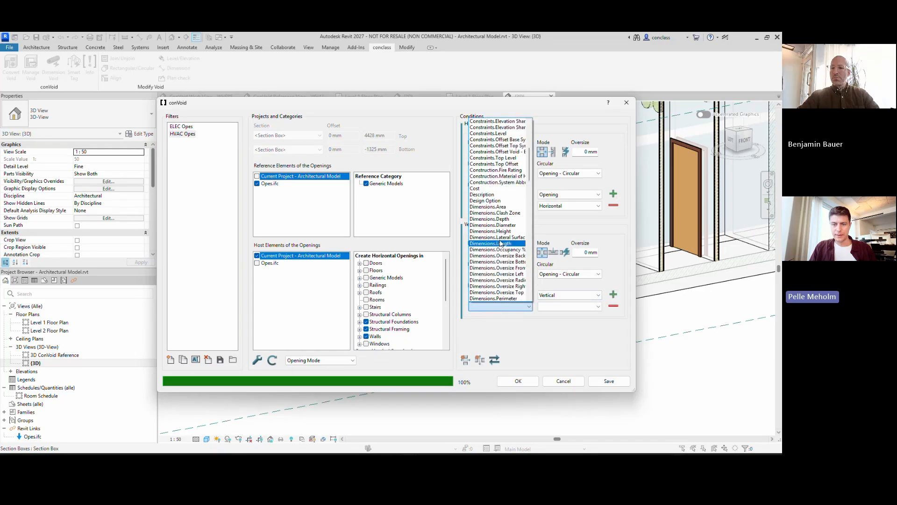
pyautogui.scroll(-10, 504, 233)
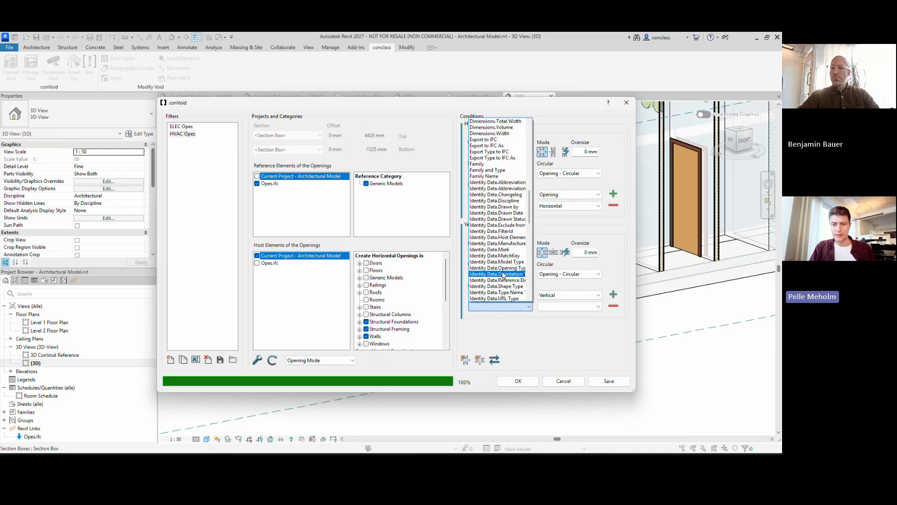
pyautogui.click(504, 273)
pyautogui.click(569, 306)
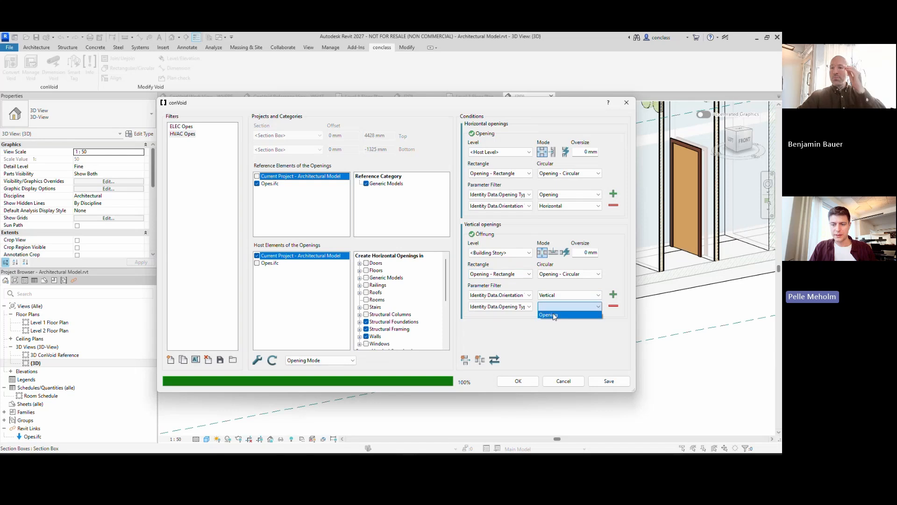
pyautogui.click(570, 316)
# Save the HVAC Opes filter, run the void conversion with it and dismiss the conversion summary
pyautogui.click(609, 381)
pyautogui.click(488, 248)
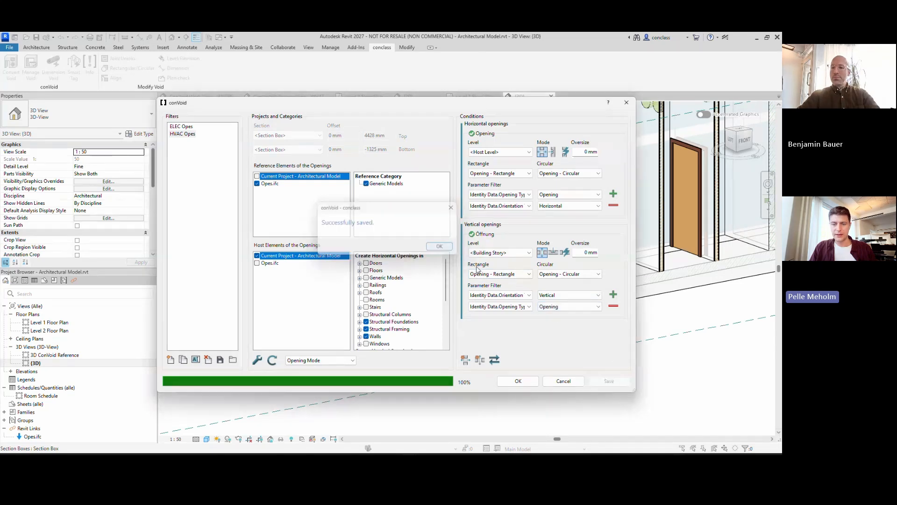
pyautogui.click(528, 382)
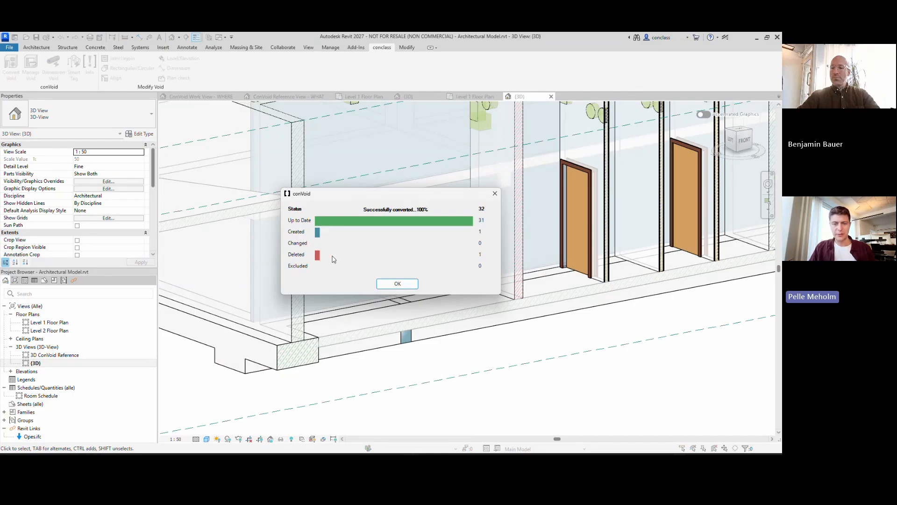
pyautogui.click(397, 284)
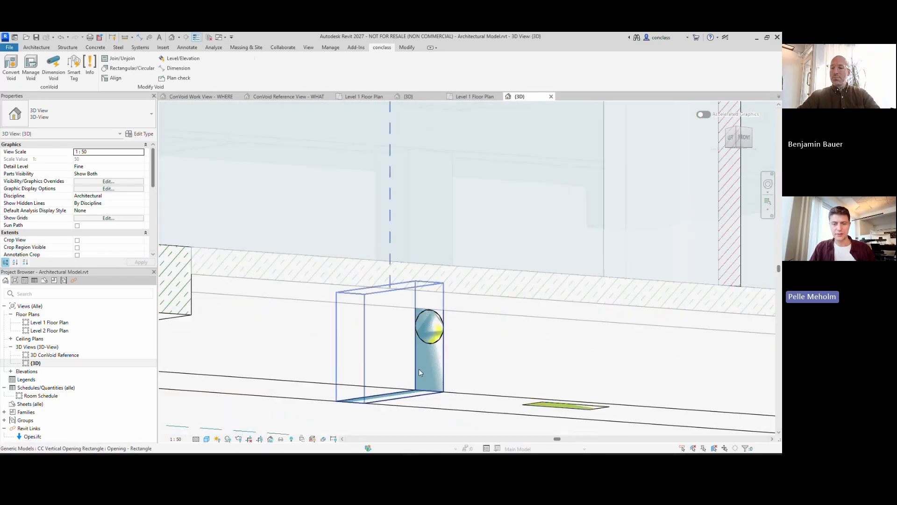
# Check the Identity Data of the rectangular vertical opening overlapping the circular foundation opening, and delete that rectangular opening
pyautogui.click(419, 372)
pyautogui.scroll(-5, 99, 227)
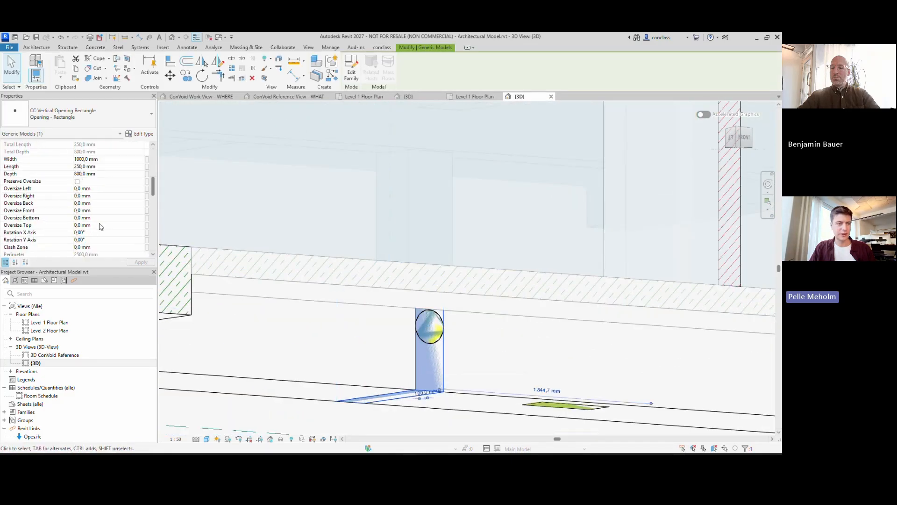
pyautogui.scroll(-5, 99, 226)
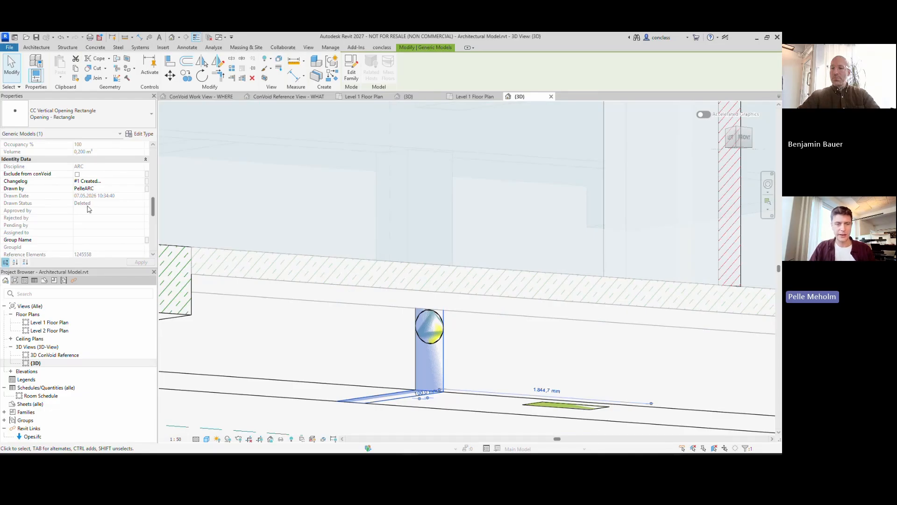
pyautogui.press('Delete')
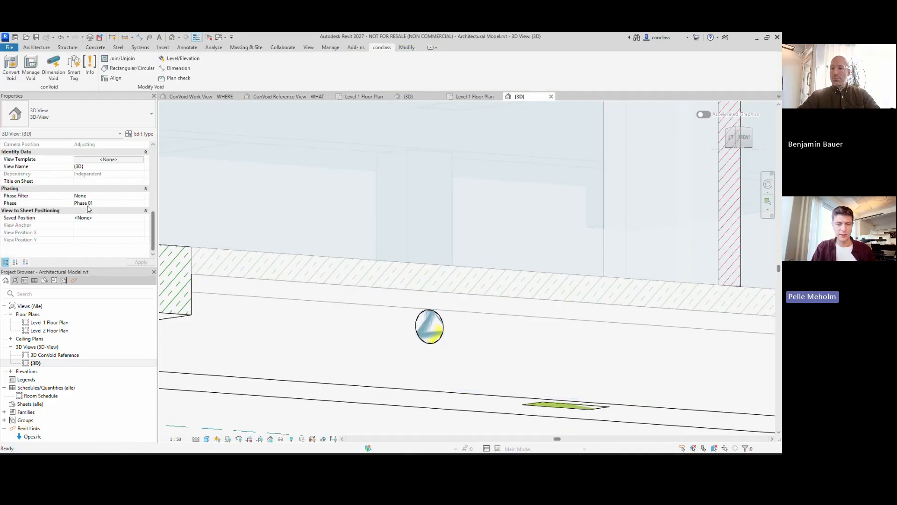
# Inspect the Identity Data of the circular horizontal opening in the foundation, including its drawn status and reference elements
pyautogui.click(430, 345)
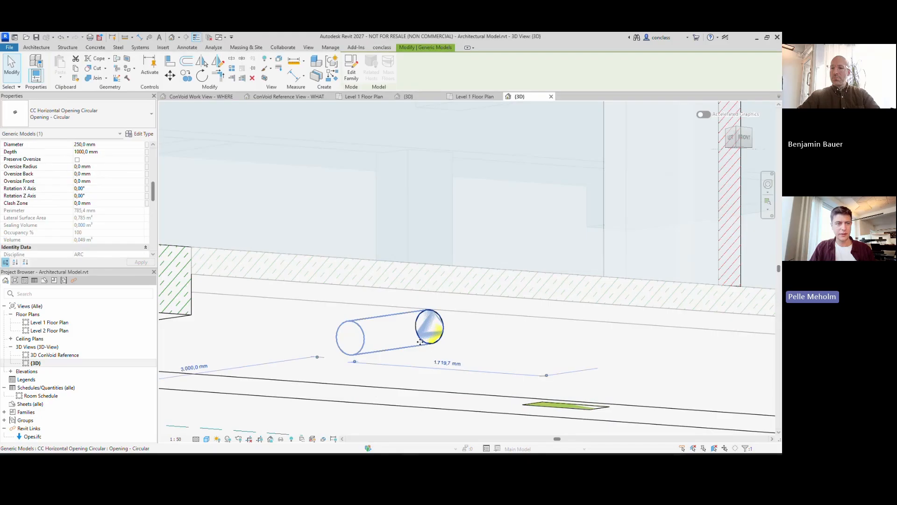
pyautogui.scroll(-3, 84, 210)
pyautogui.scroll(-2, 85, 210)
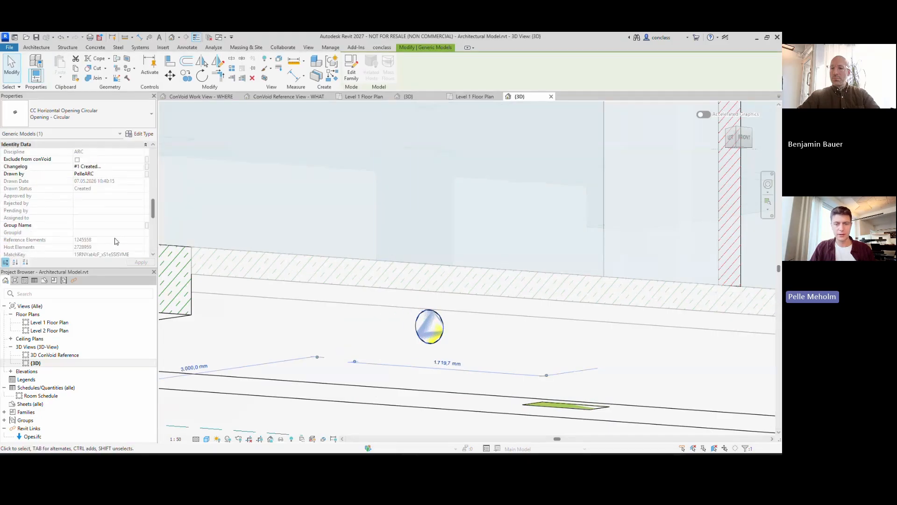
pyautogui.scroll(-2, 400, 249)
pyautogui.keyDown('shift'); pyautogui.moveTo(518, 233); pyautogui.dragTo(513, 330, button='middle'); pyautogui.keyUp('shift')
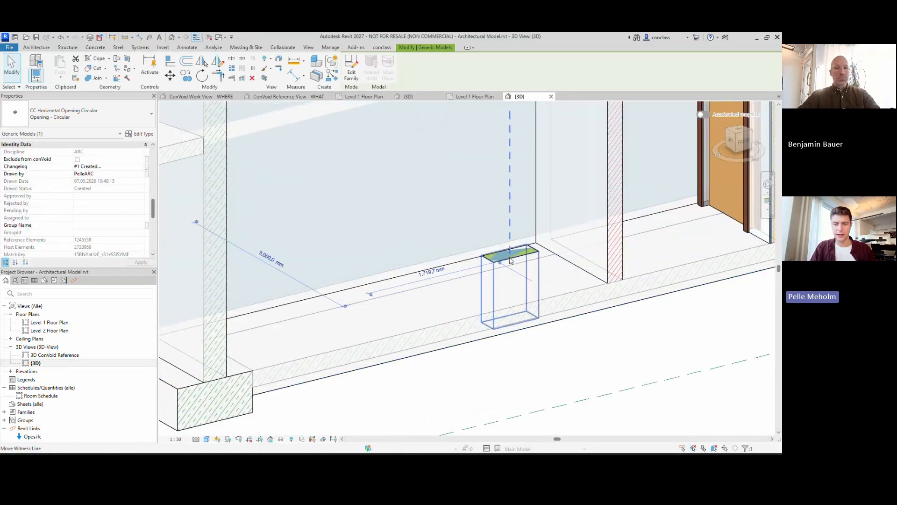
# Inspect the Identity Data of the rectangular vertical opening in the floor slab beside the wall
pyautogui.click(523, 257)
pyautogui.scroll(-2, 524, 257)
pyautogui.keyDown('shift'); pyautogui.moveTo(524, 257); pyautogui.dragTo(470, 251, button='middle'); pyautogui.keyUp('shift')
pyautogui.moveTo(538, 228); pyautogui.dragTo(456, 302, button='middle')
pyautogui.scroll(-1, 310, 325)
# Review the HVAC Opes filter's reference elements, host categories and parameter conditions in conVoid, and close it without running a conversion
pyautogui.click(378, 49)
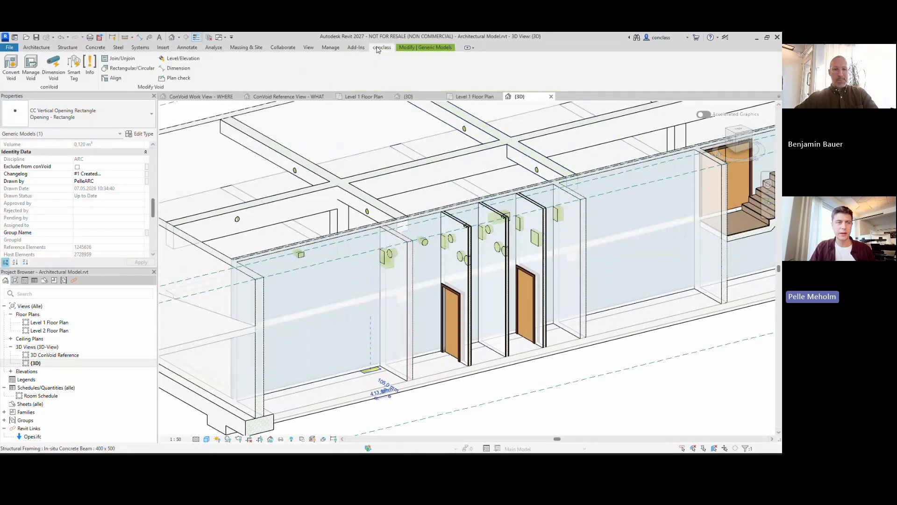
pyautogui.click(12, 75)
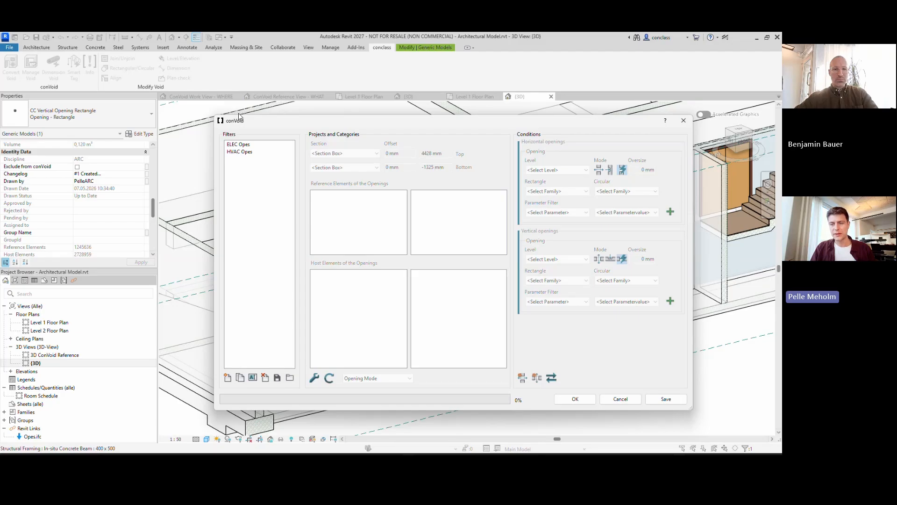
pyautogui.click(682, 122)
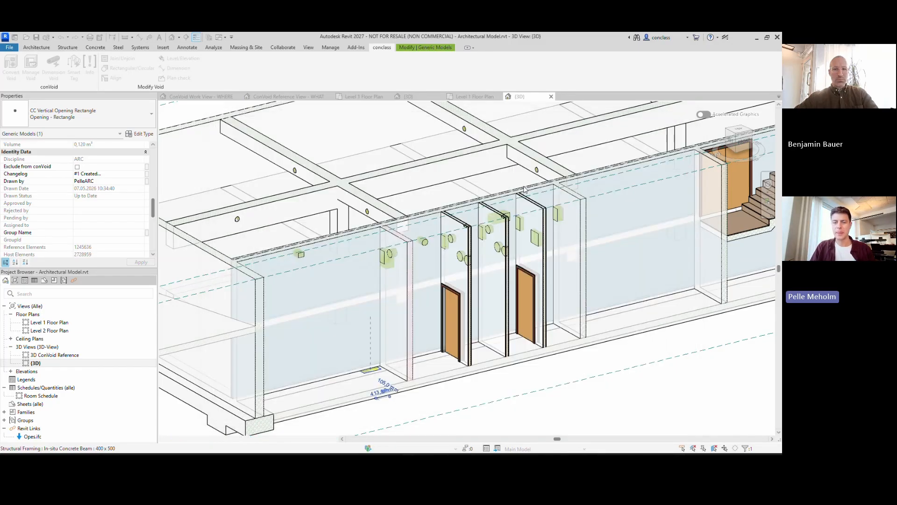
pyautogui.moveTo(468, 289); pyautogui.dragTo(489, 220, button='middle')
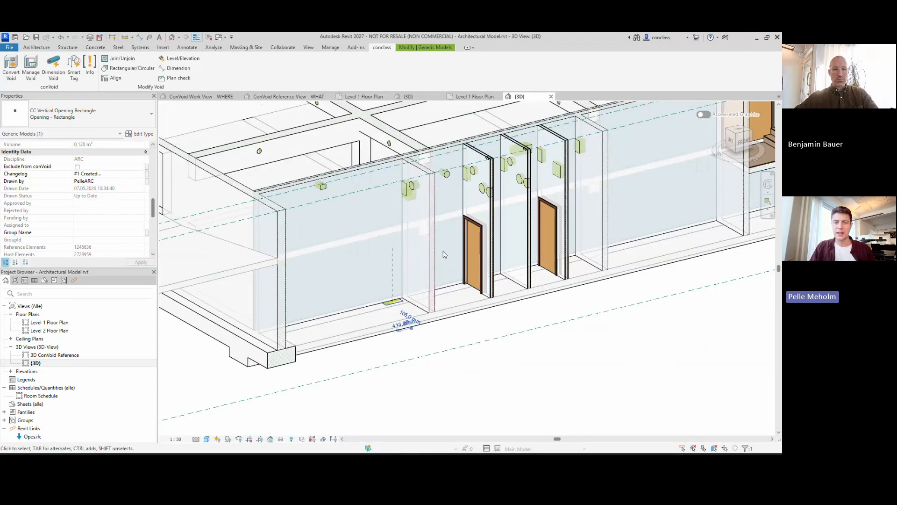
pyautogui.click(10, 65)
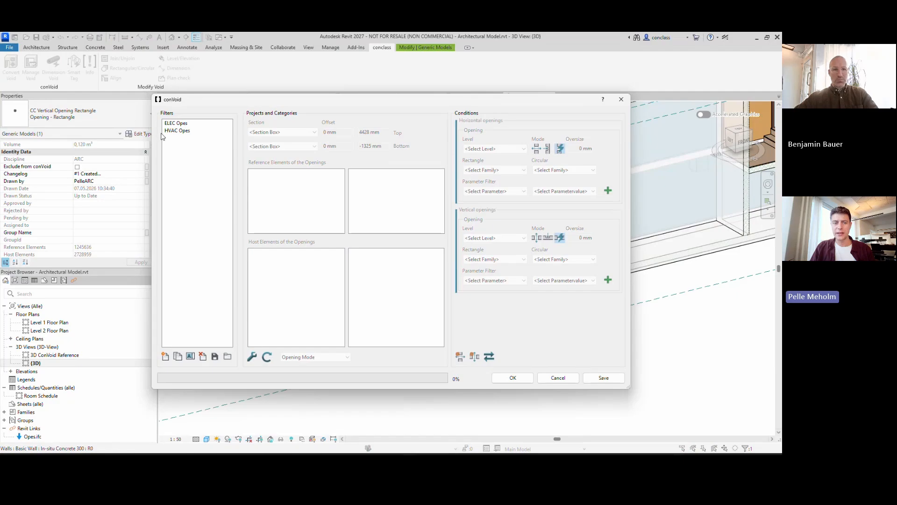
pyautogui.click(176, 131)
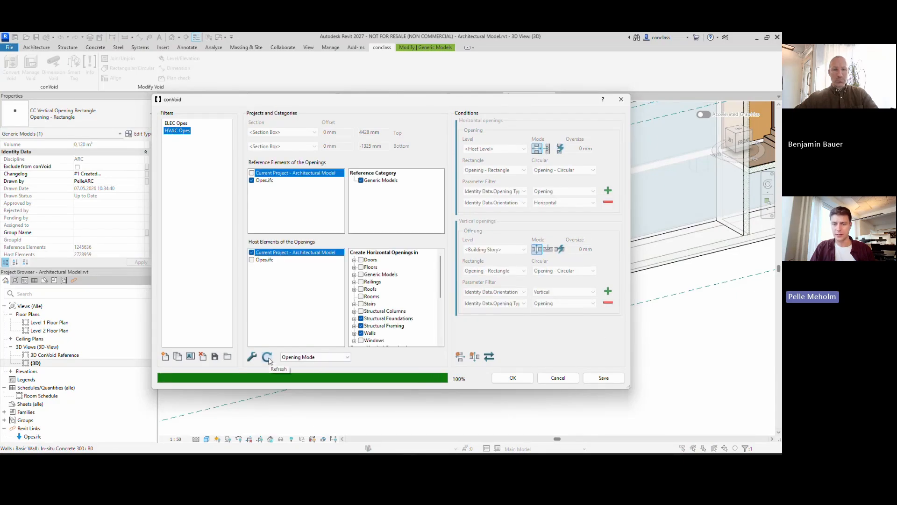
pyautogui.click(622, 99)
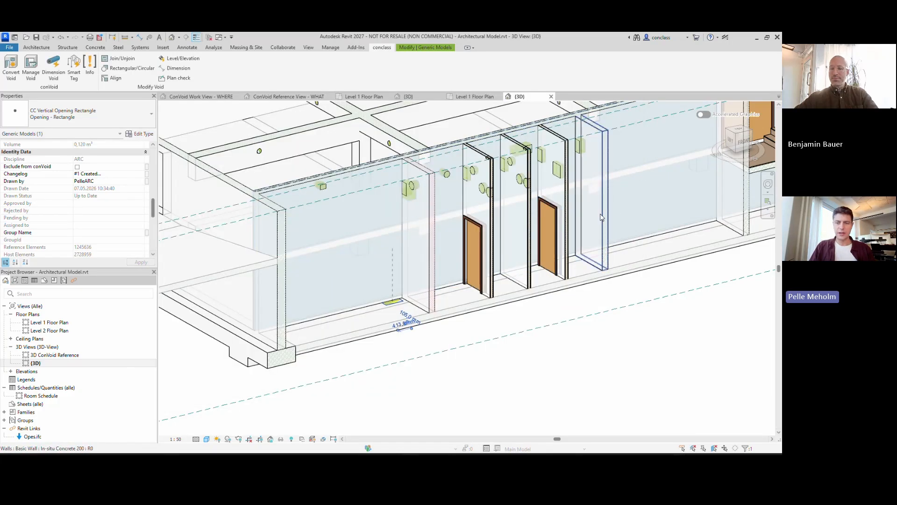
pyautogui.scroll(-3, 601, 218)
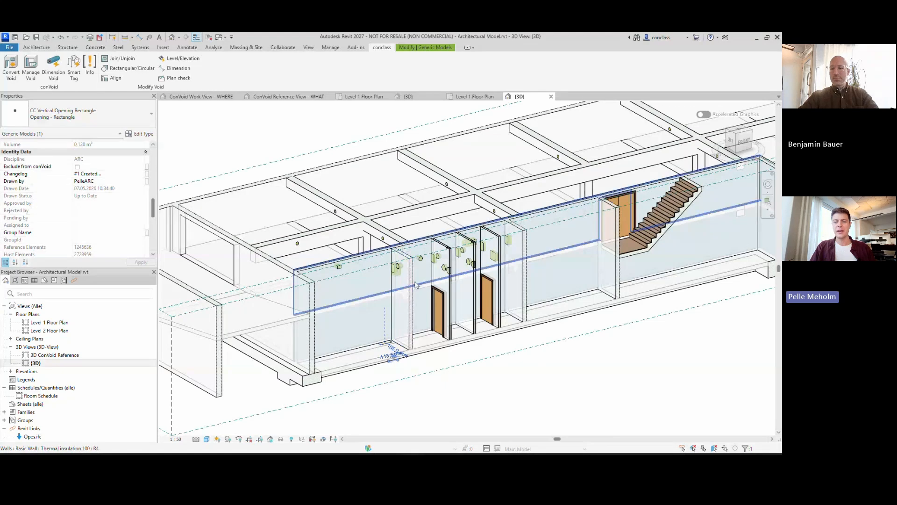
pyautogui.click(620, 62)
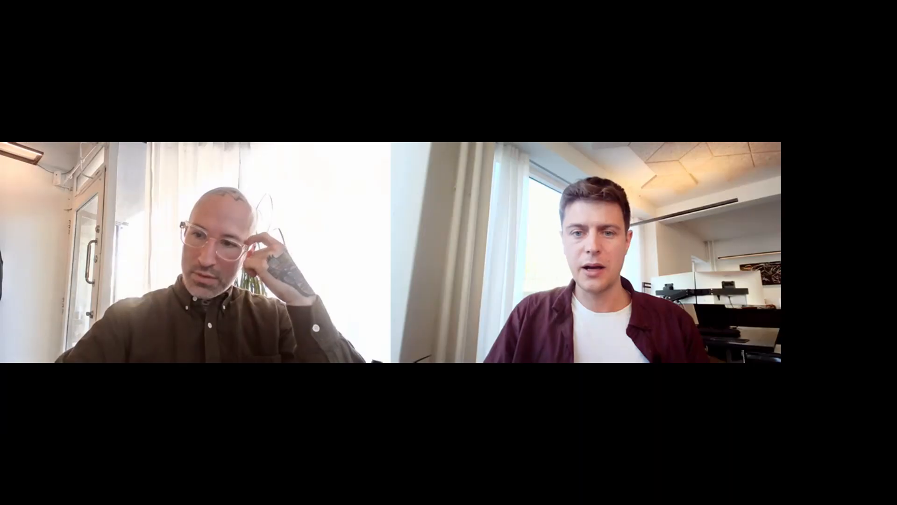
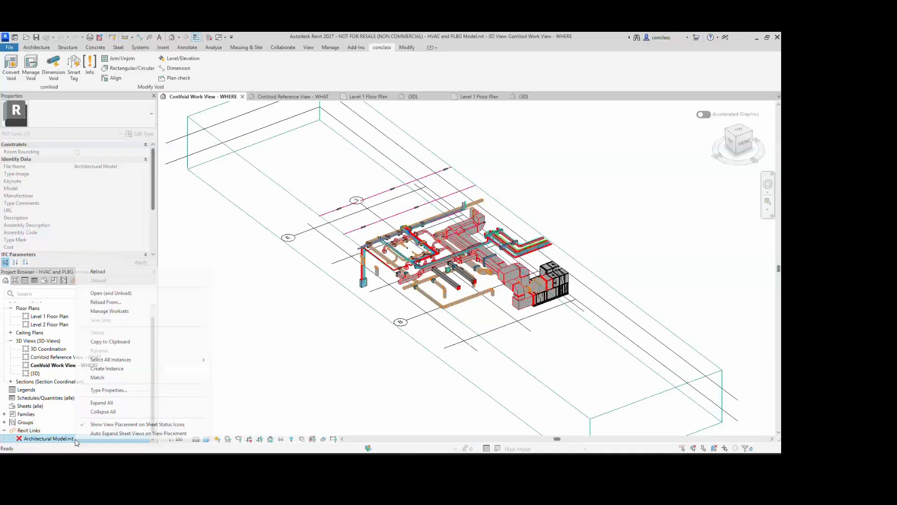
# In the HVAC and PLBG model, close the surplus 3D and Level 1 Floor Plan views and reload the Architectural Model.rvt link
pyautogui.click(543, 96)
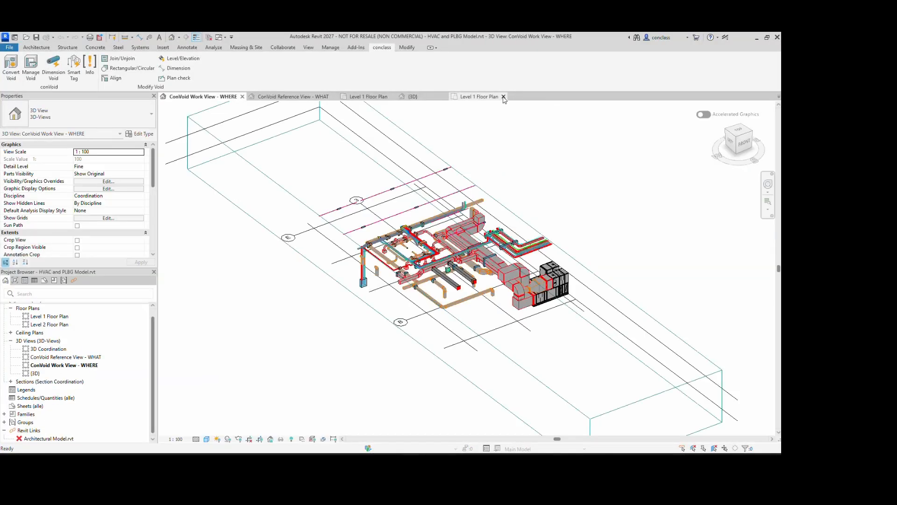
pyautogui.click(503, 97)
pyautogui.click(378, 251)
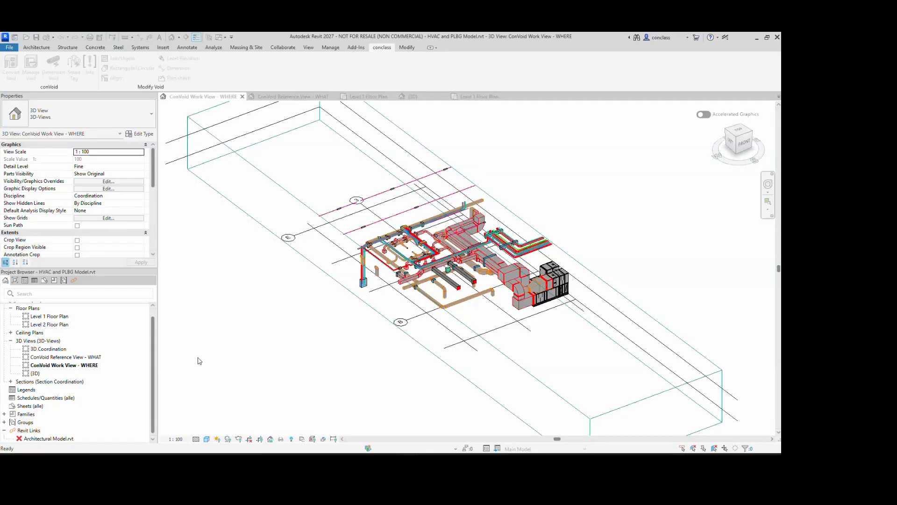
pyautogui.rightClick(79, 440)
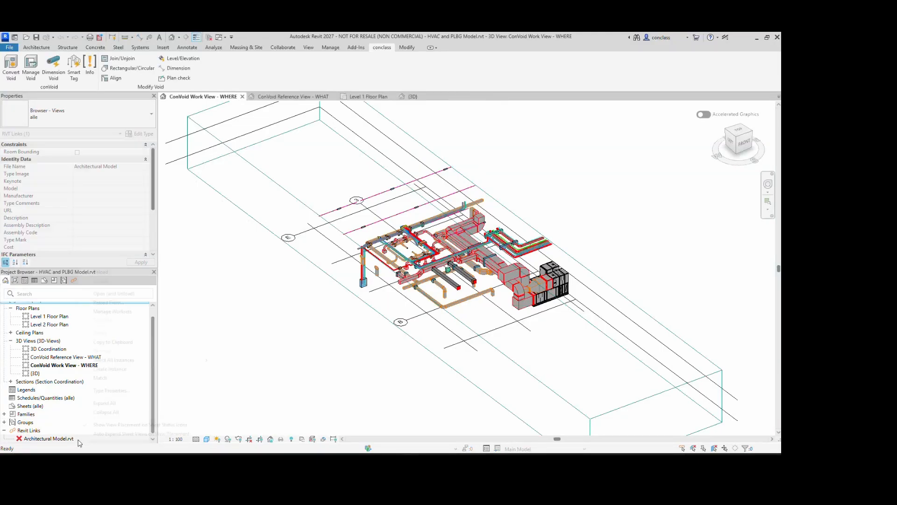
pyautogui.click(112, 274)
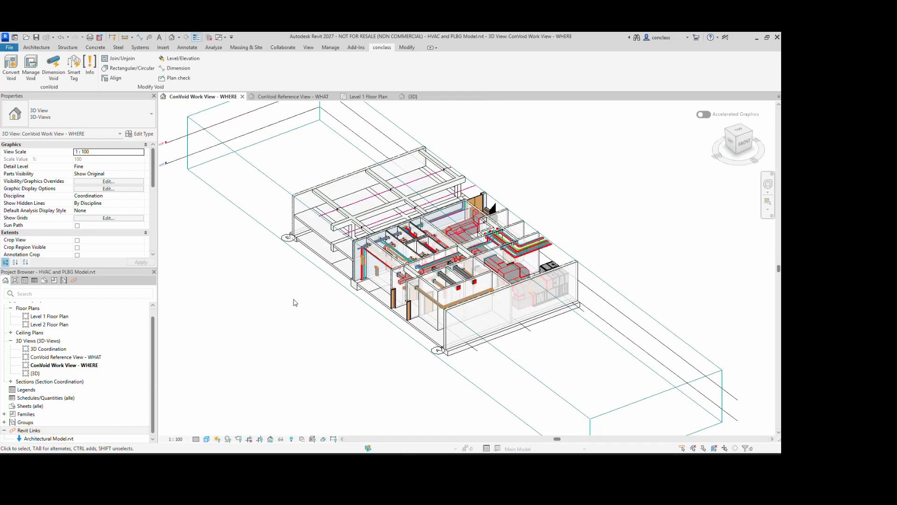
# View the saved Electrical and HVAC filters in conVoid against the model, and close it without running a conversion
pyautogui.scroll(5, 486, 295)
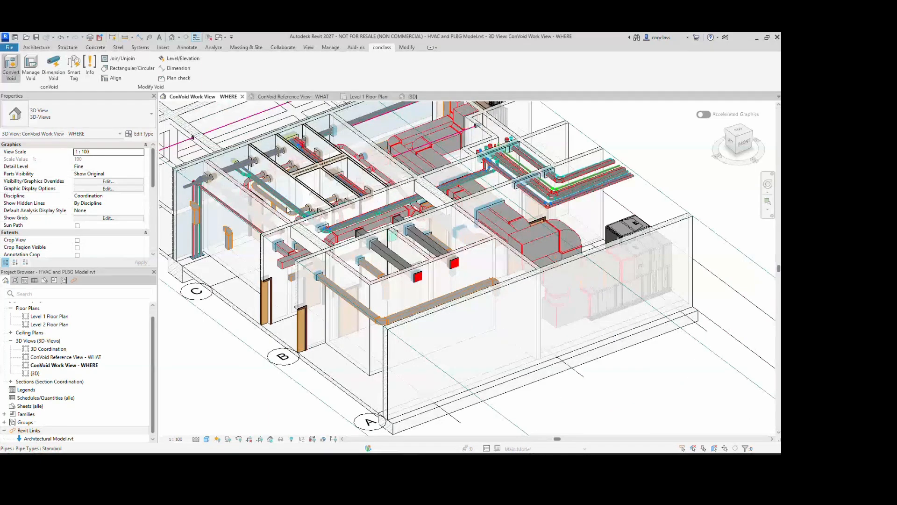
pyautogui.click(11, 65)
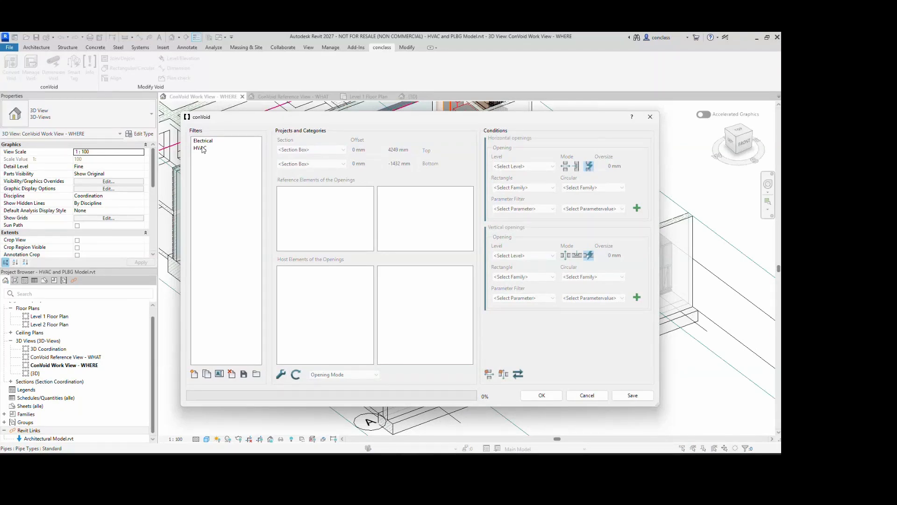
pyautogui.moveTo(274, 117)
pyautogui.mouseDown()
pyautogui.moveTo(309, 121)
pyautogui.moveTo(273, 116)
pyautogui.mouseUp()
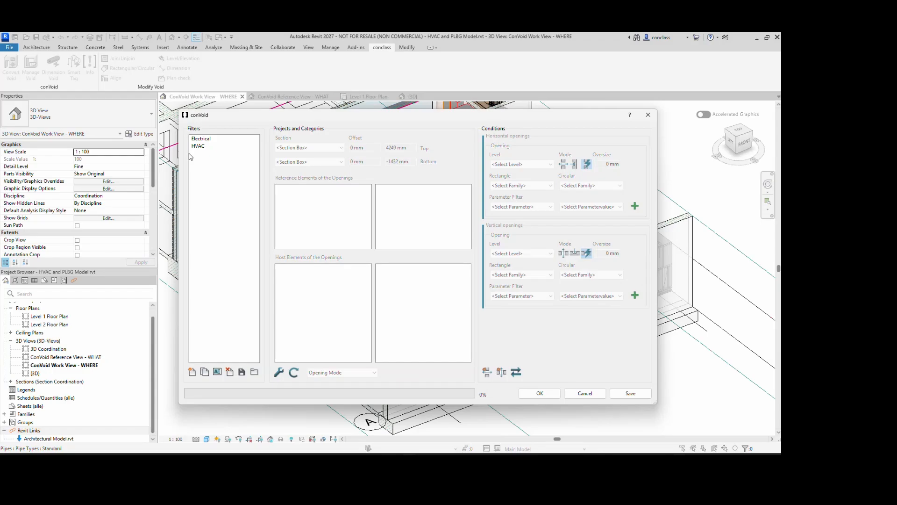
pyautogui.moveTo(244, 114); pyautogui.dragTo(390, 112)
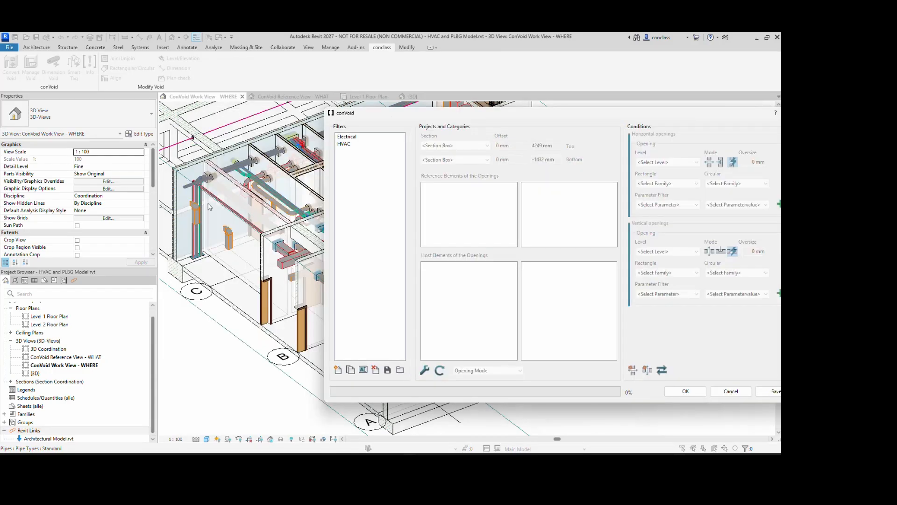
pyautogui.moveTo(547, 114); pyautogui.dragTo(377, 116)
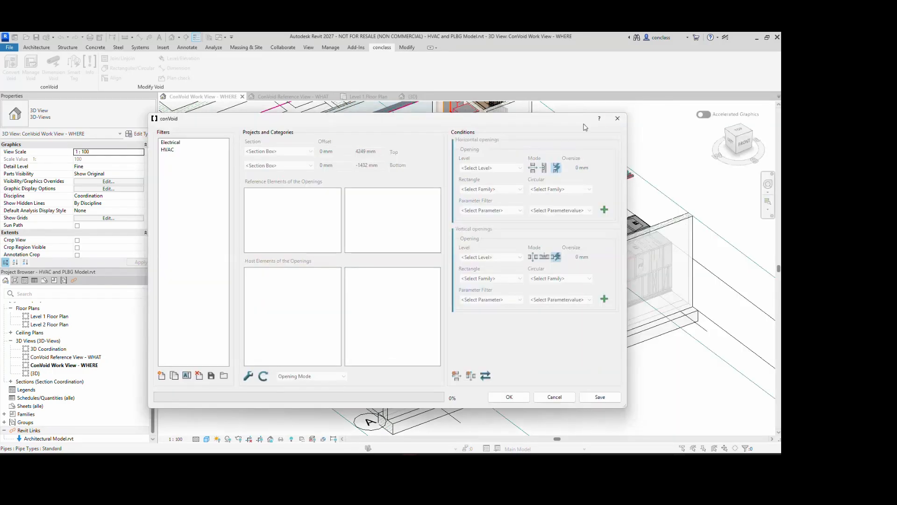
pyautogui.click(626, 114)
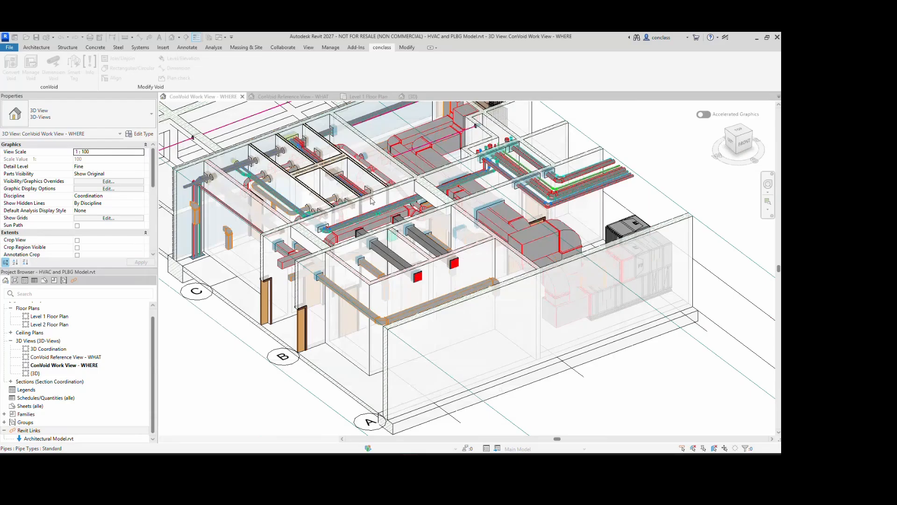
# Inspect the FilterId and matching data of a rectangular horizontal duct opening, and compare them with the conVoid filter list
pyautogui.scroll(3, 372, 200)
pyautogui.click(350, 324)
pyautogui.scroll(-10, 47, 213)
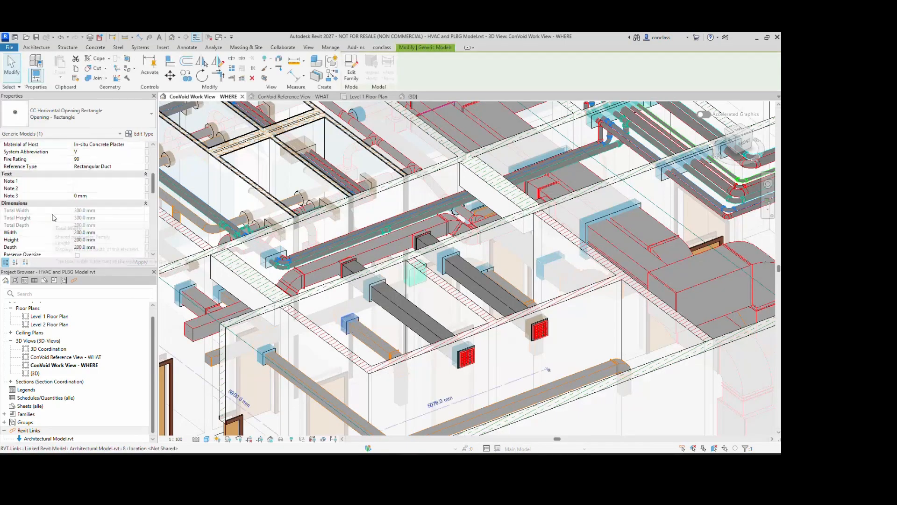
pyautogui.scroll(-2, 47, 220)
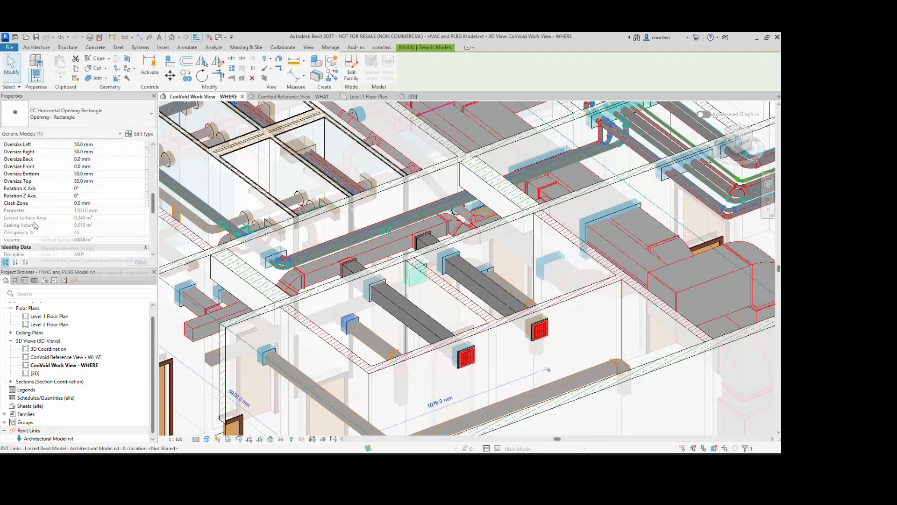
pyautogui.scroll(-5, 35, 225)
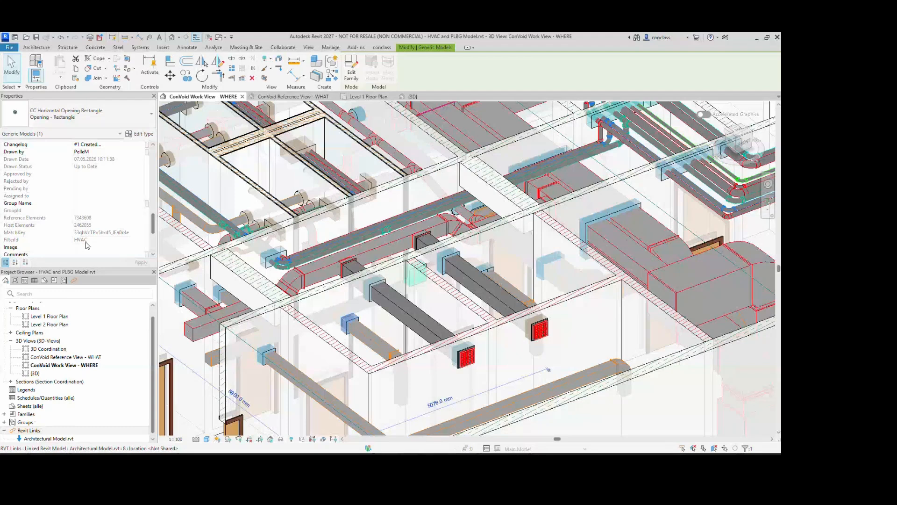
pyautogui.click(382, 47)
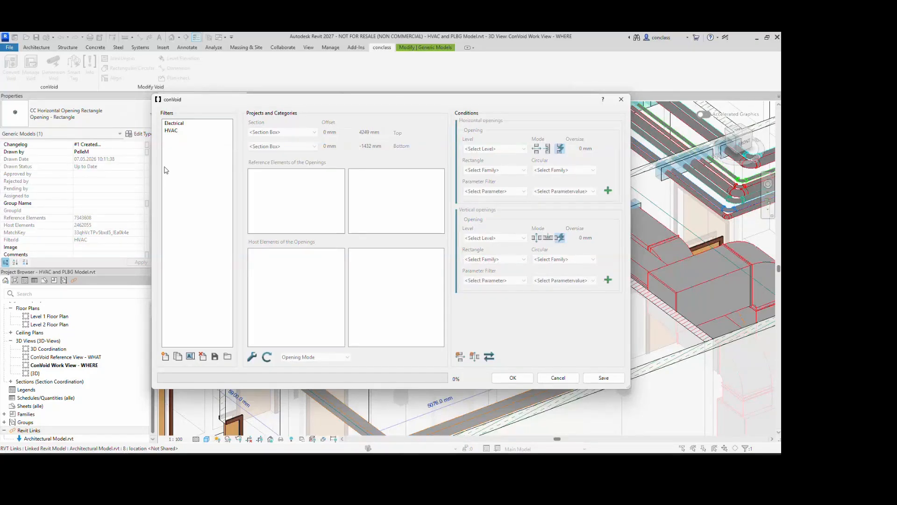
pyautogui.click(620, 101)
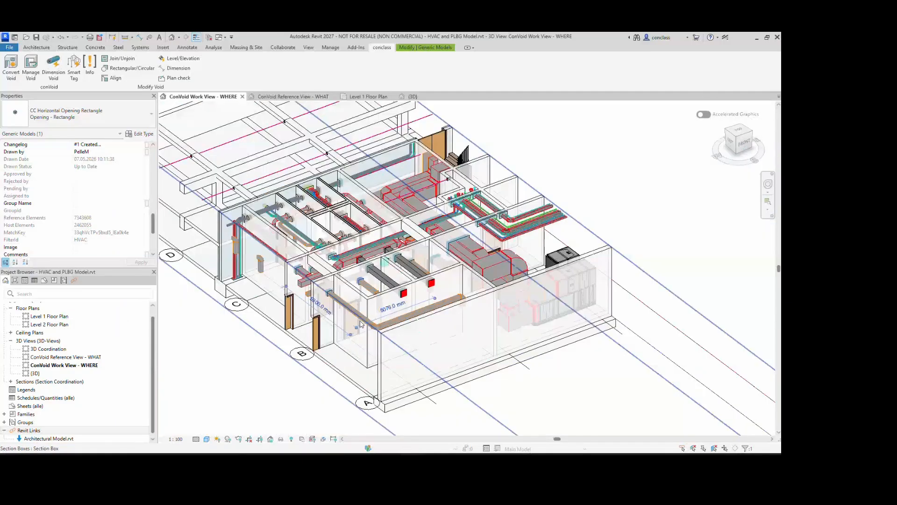
# Move the rectangular duct run near grid A in top view so that it lies against the inner face of the grid A wall
pyautogui.scroll(2, 405, 271)
pyautogui.scroll(-2, 403, 277)
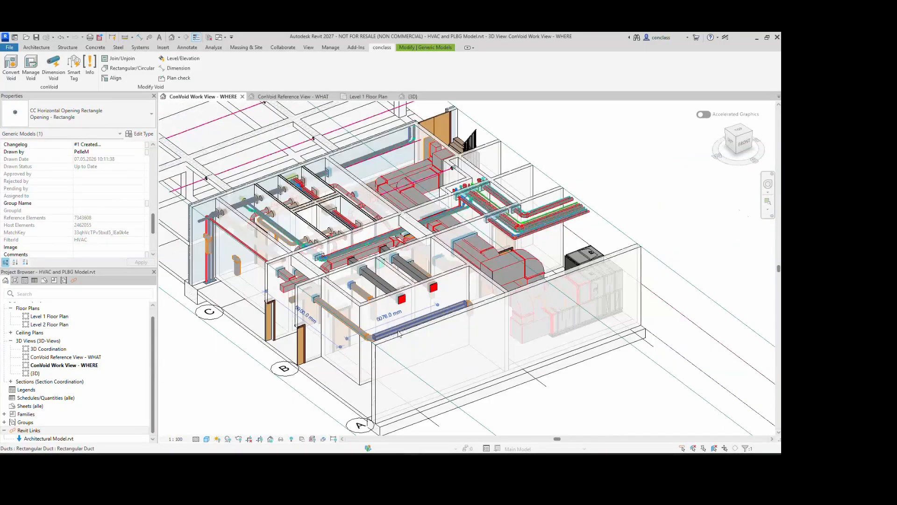
pyautogui.click(417, 322)
pyautogui.click(743, 134)
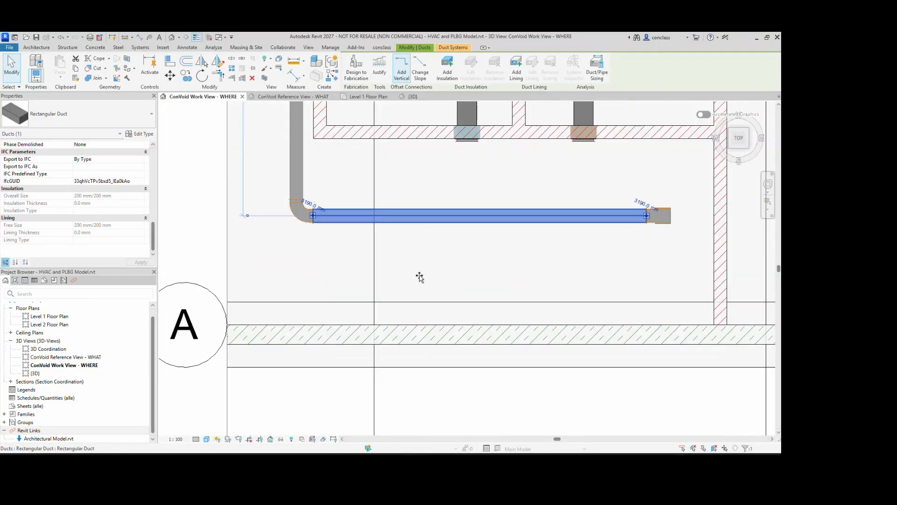
pyautogui.moveTo(421, 216); pyautogui.dragTo(421, 327)
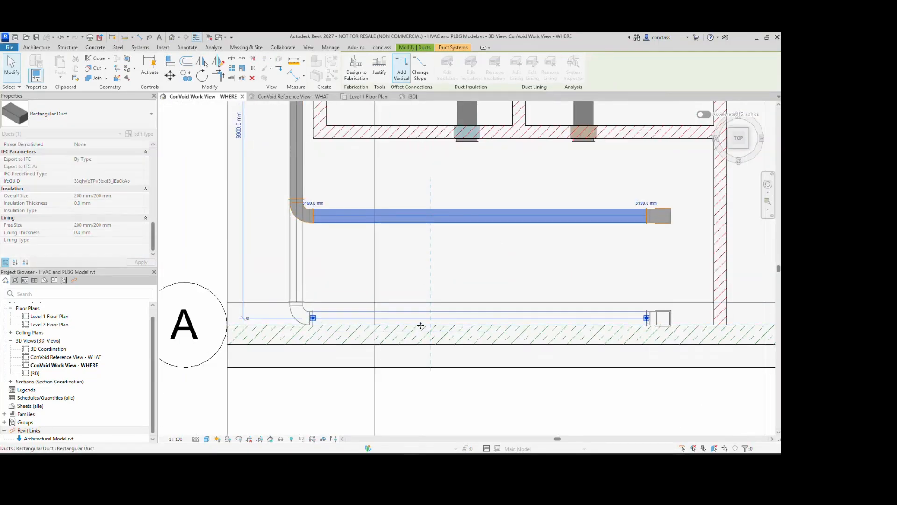
pyautogui.scroll(3, 421, 322)
pyautogui.scroll(-3, 420, 318)
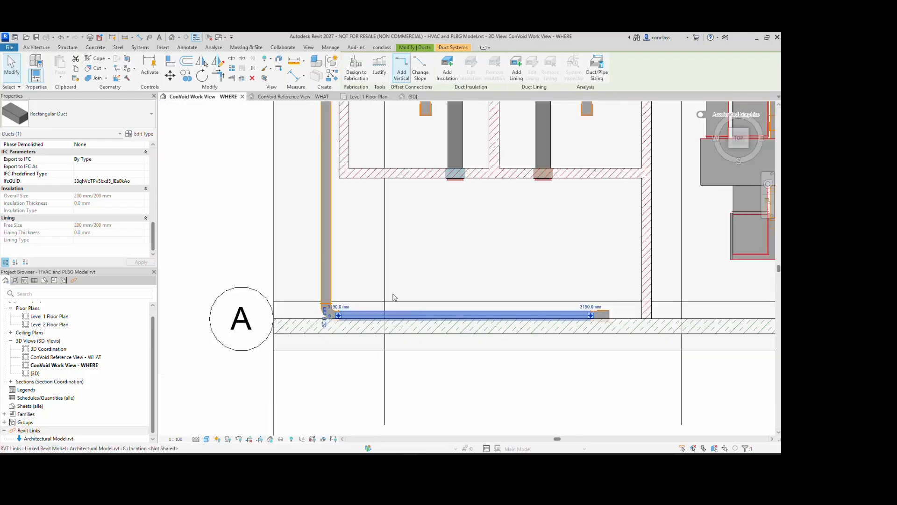
# Delete the rectangular elbow fittings at both ends of the duct running along the grid A wall
pyautogui.moveTo(445, 268)
pyautogui.keyDown('shift'); pyautogui.mouseDown(button='middle')
pyautogui.moveTo(394, 282)
pyautogui.moveTo(549, 189)
pyautogui.moveTo(566, 162)
pyautogui.moveTo(573, 168)
pyautogui.moveTo(531, 165)
pyautogui.mouseUp(button='middle'); pyautogui.keyUp('shift')
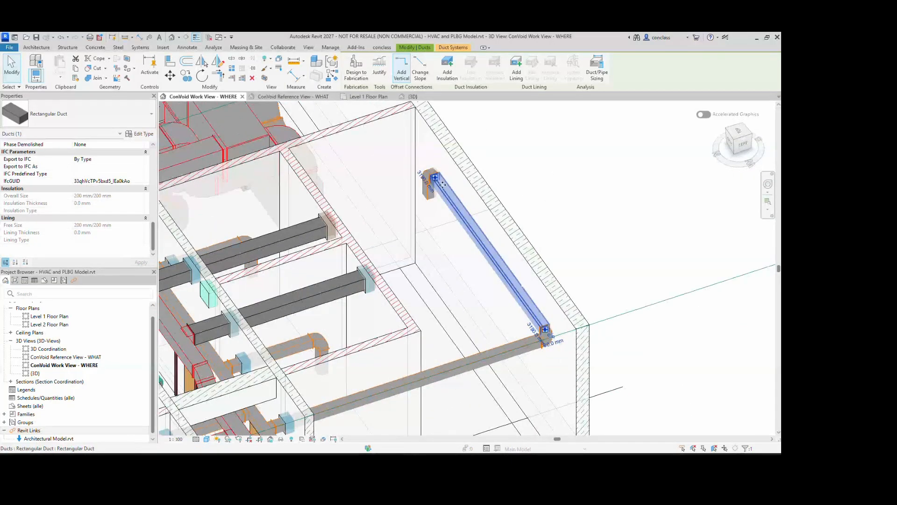
pyautogui.click(431, 176)
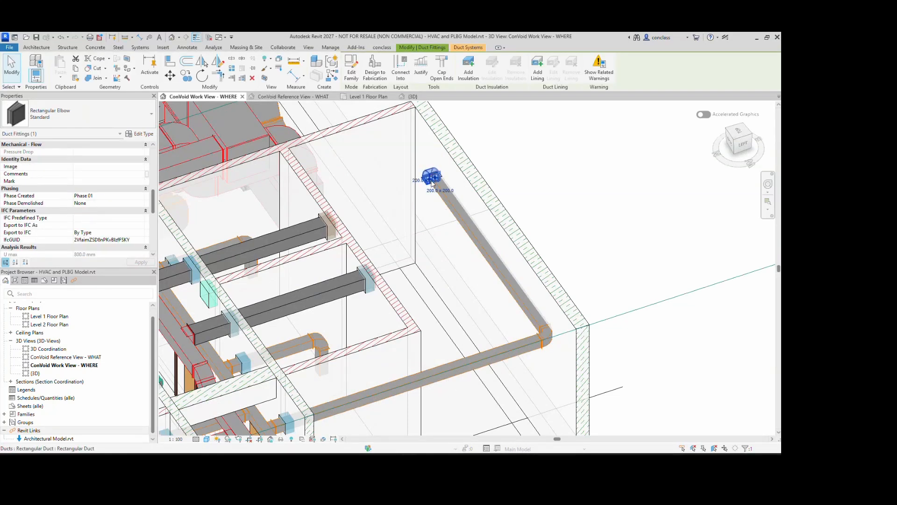
pyautogui.press('Delete')
pyautogui.click(452, 206)
pyautogui.scroll(4, 547, 345)
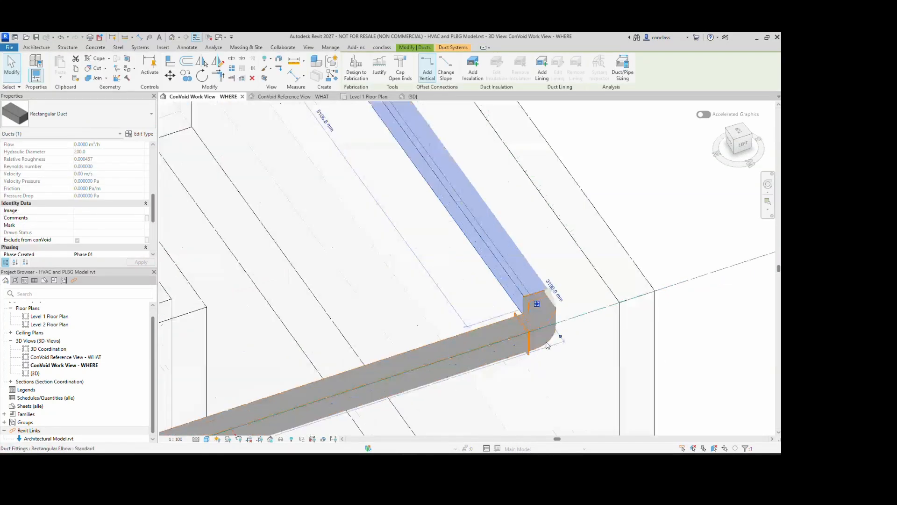
pyautogui.click(545, 319)
pyautogui.press('Delete')
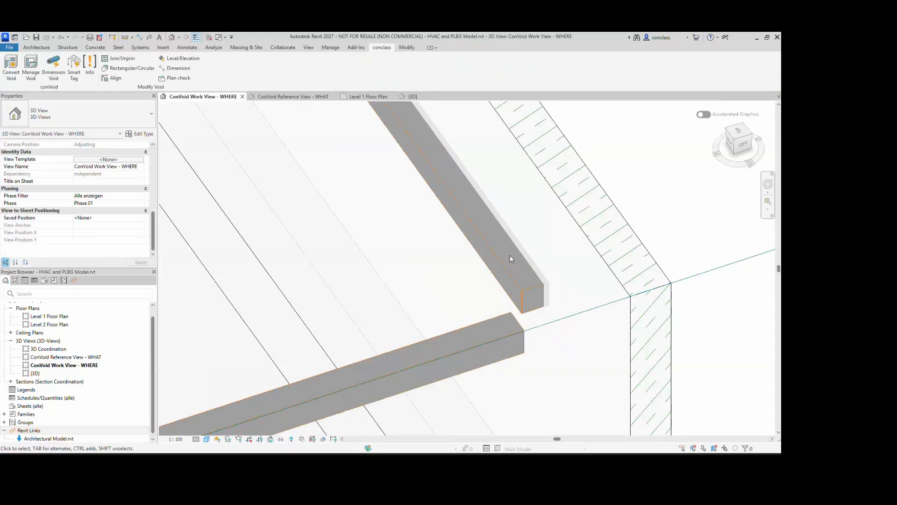
# Isolate the disconnected duct and its adjacent grid A wall with a section box around the duct
pyautogui.click(509, 255)
pyautogui.scroll(-3, 509, 255)
pyautogui.click(265, 78)
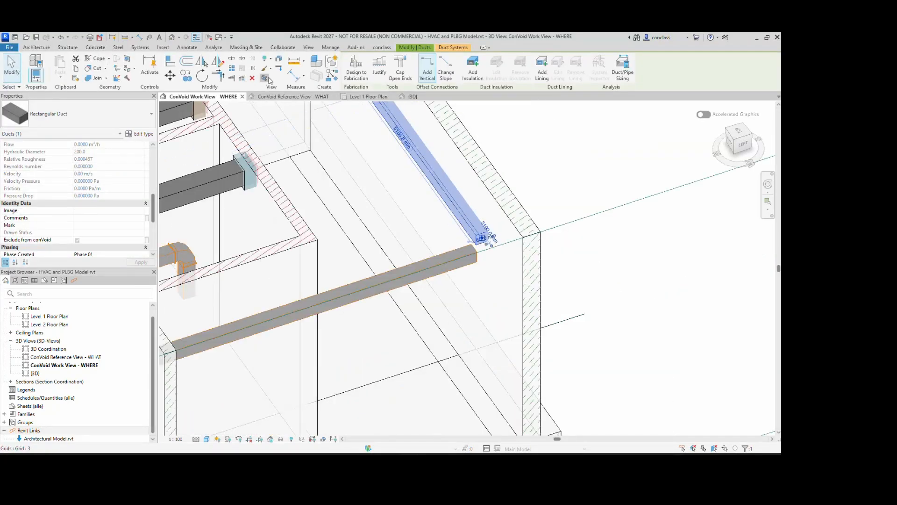
pyautogui.keyDown('shift'); pyautogui.moveTo(486, 290); pyautogui.dragTo(590, 184, button='middle'); pyautogui.keyUp('shift')
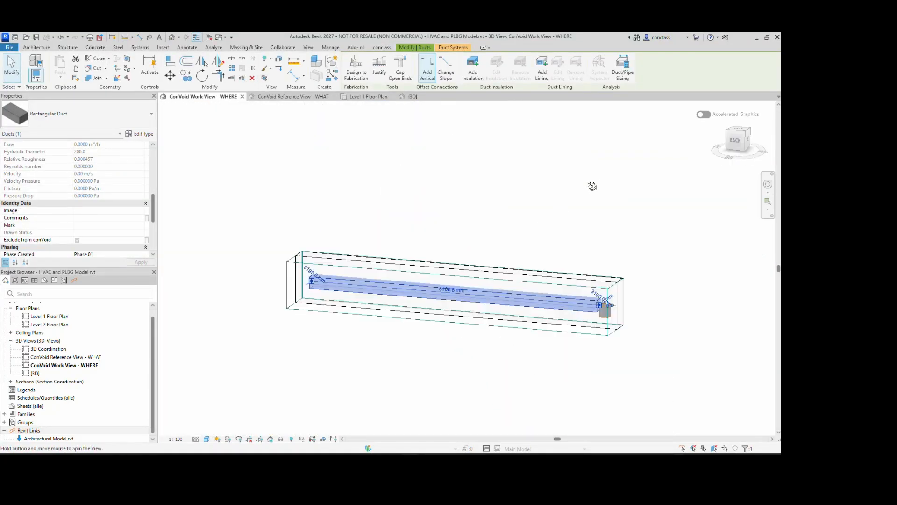
pyautogui.click(524, 324)
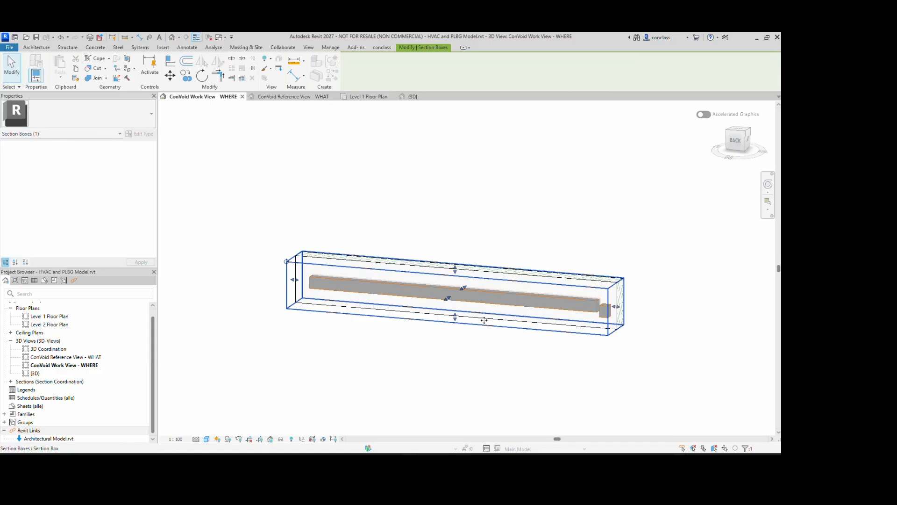
pyautogui.keyDown('shift'); pyautogui.moveTo(468, 321); pyautogui.dragTo(475, 245, button='middle'); pyautogui.keyUp('shift')
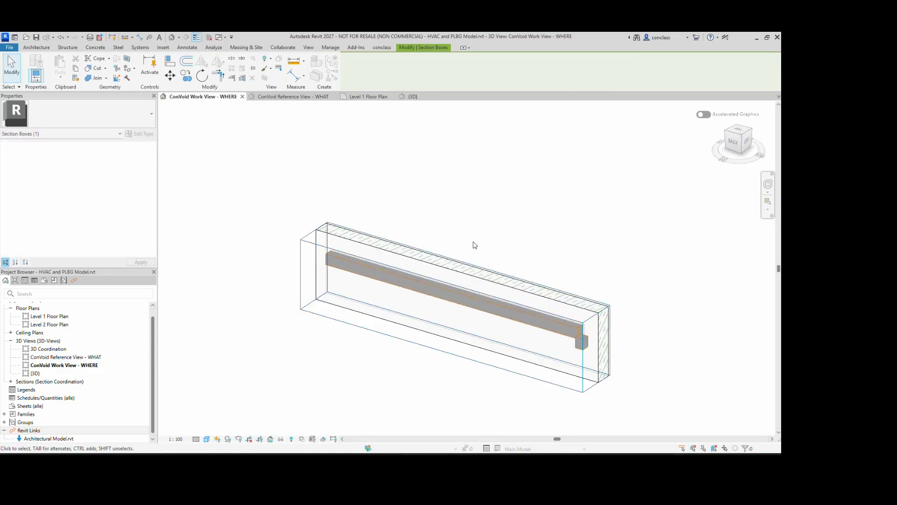
pyautogui.click(475, 245)
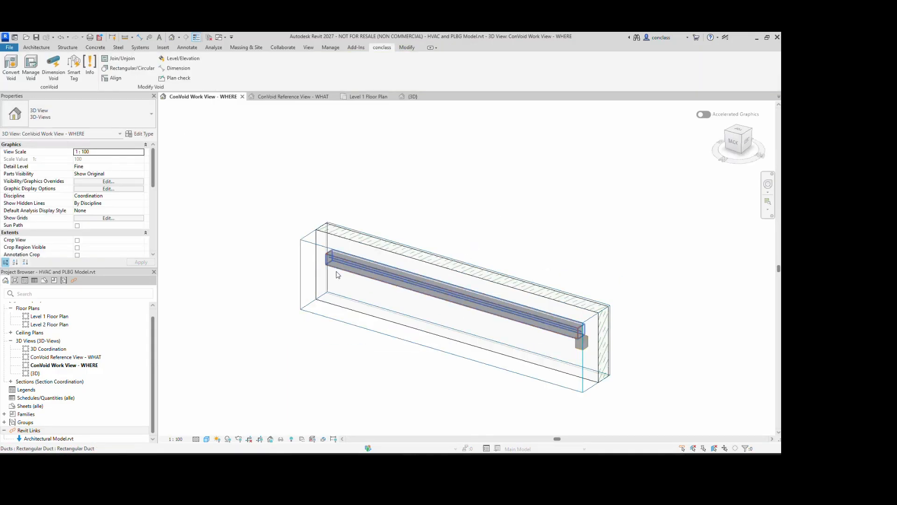
pyautogui.keyDown('shift'); pyautogui.moveTo(351, 208); pyautogui.dragTo(340, 243, button='middle'); pyautogui.keyUp('shift')
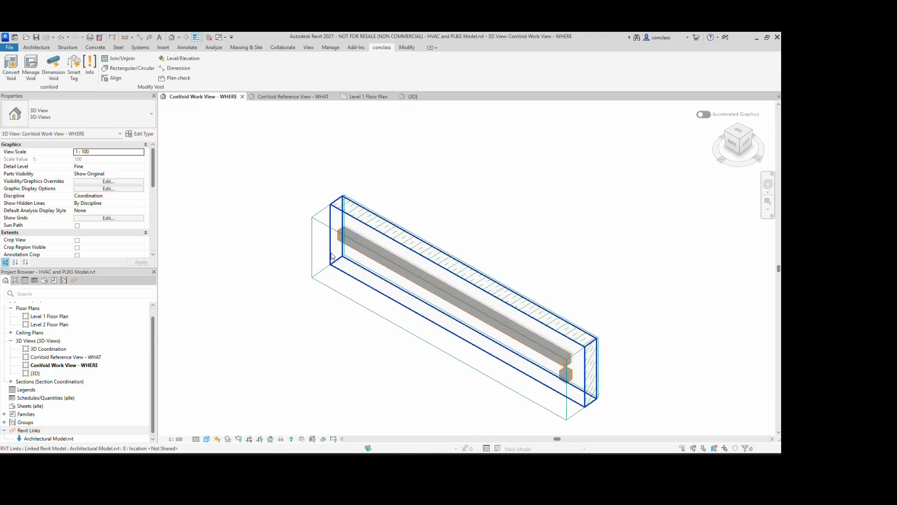
# Try to create an opening for the isolated duct by saving and running the HVAC filter in conVoid
pyautogui.click(11, 75)
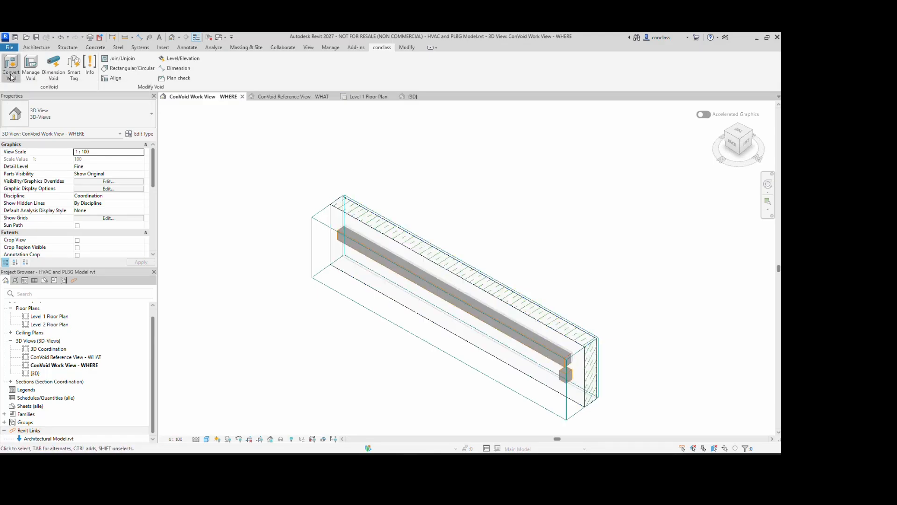
pyautogui.click(170, 132)
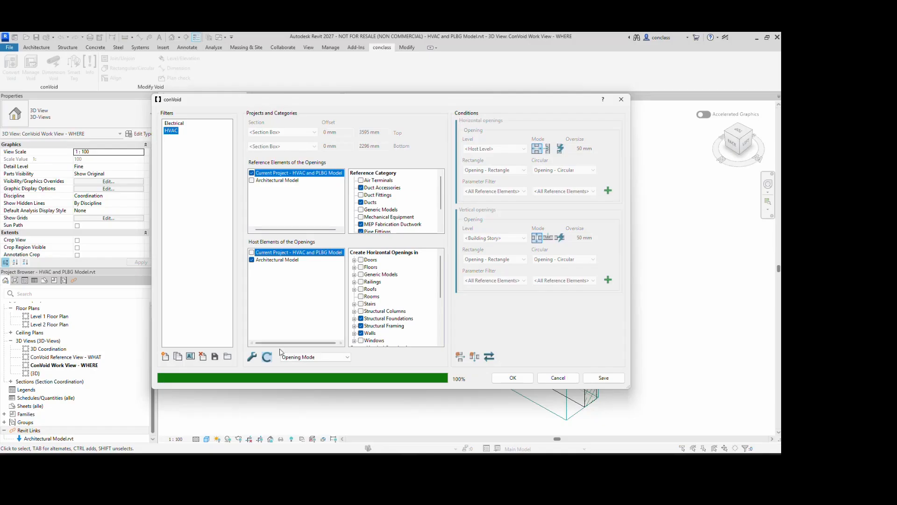
pyautogui.click(604, 378)
pyautogui.click(494, 247)
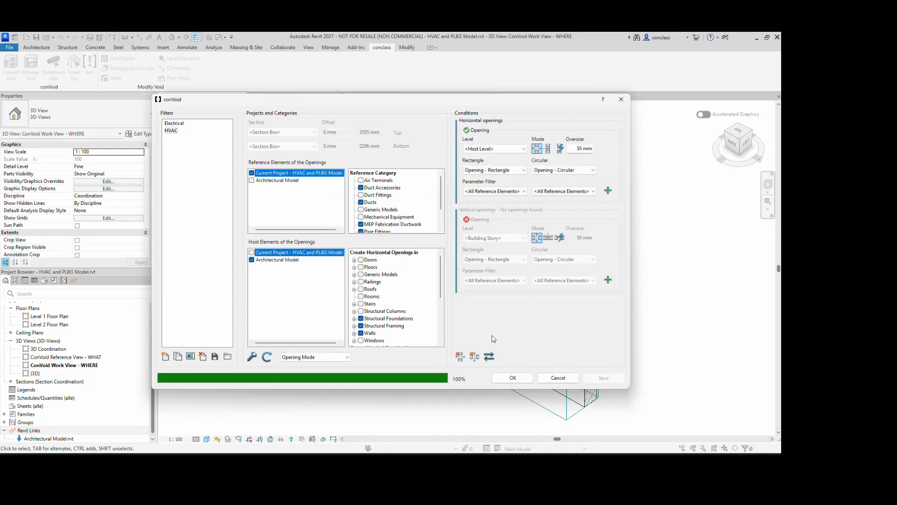
pyautogui.click(512, 377)
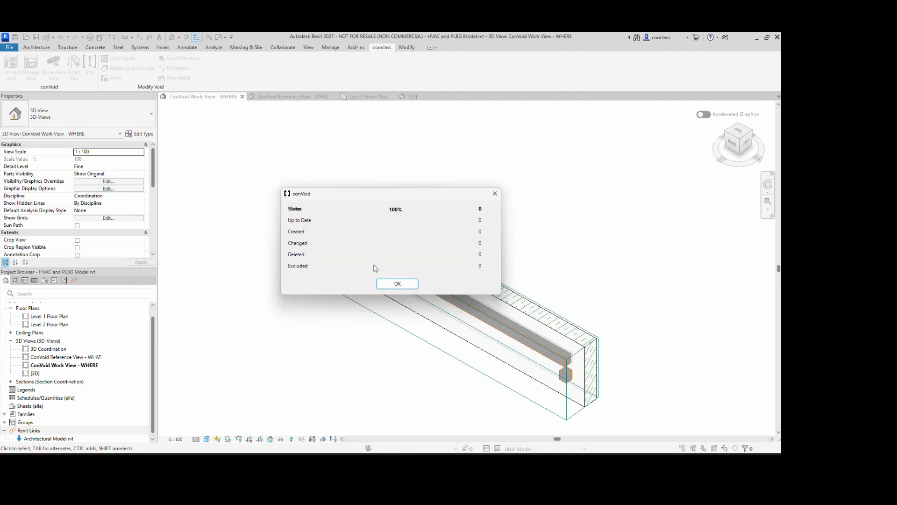
pyautogui.click(398, 285)
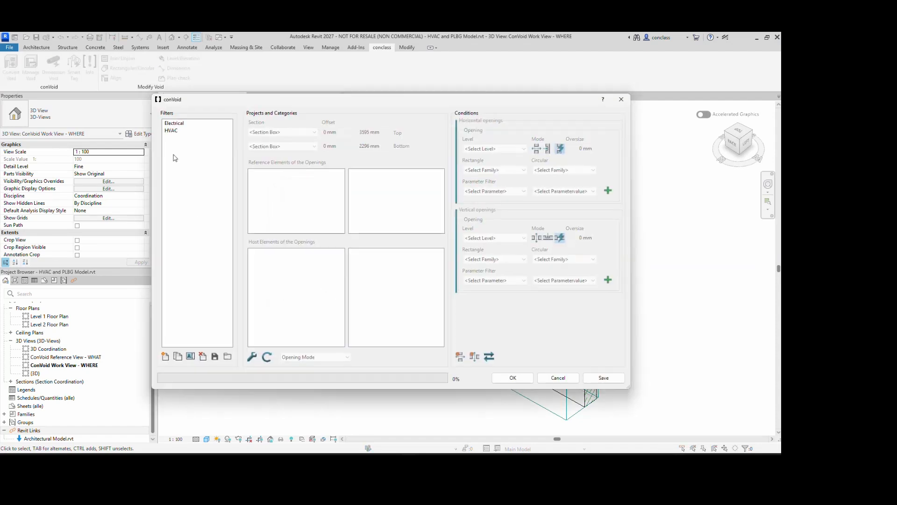
# In the conVoid settings for the HVAC filter, enable creating horizontal openings if reference and host elements are parallel
pyautogui.click(171, 130)
pyautogui.click(252, 358)
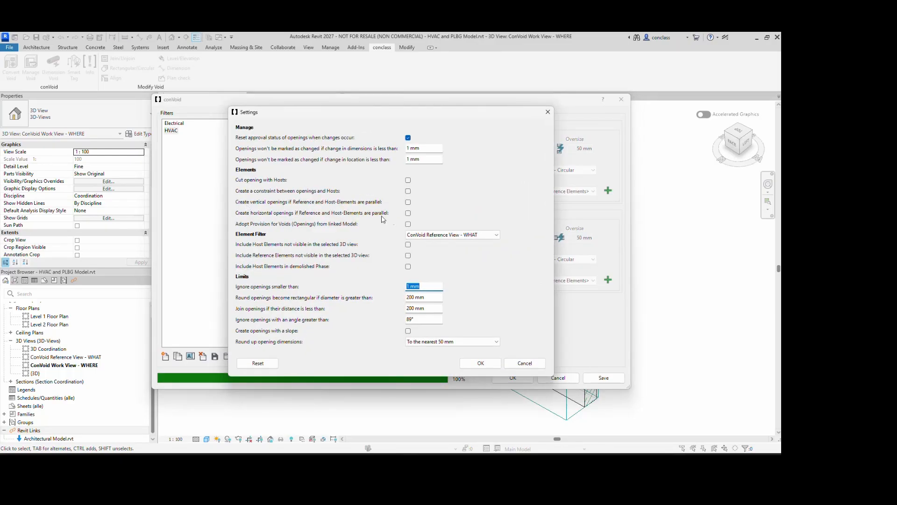
pyautogui.click(408, 213)
pyautogui.click(480, 363)
# Recalculate the HVAC filter, set the horizontal opening mode to Auto, save the filter and run the conversion
pyautogui.click(266, 358)
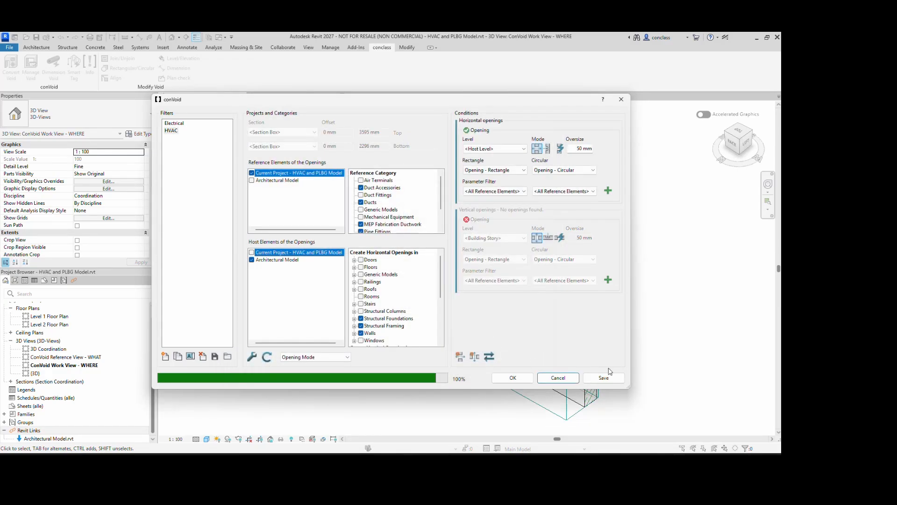
pyautogui.click(560, 149)
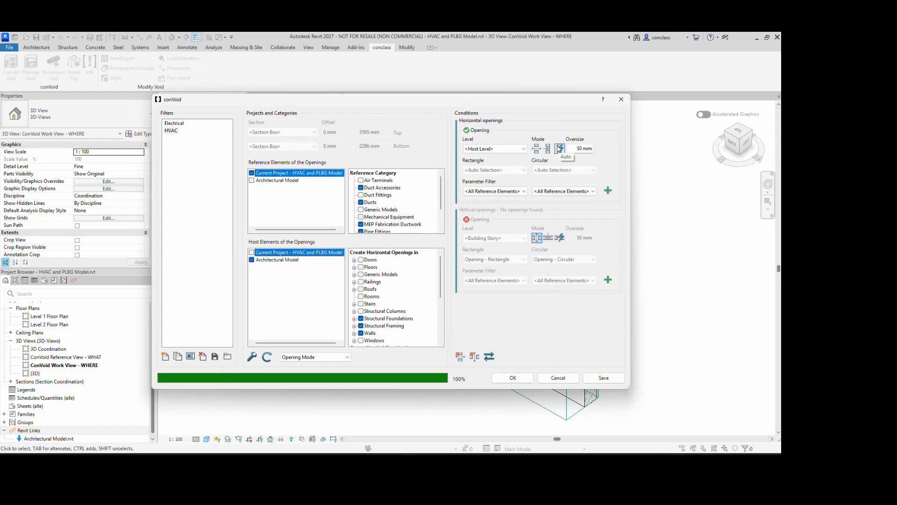
pyautogui.click(604, 378)
pyautogui.click(439, 248)
pyautogui.click(513, 378)
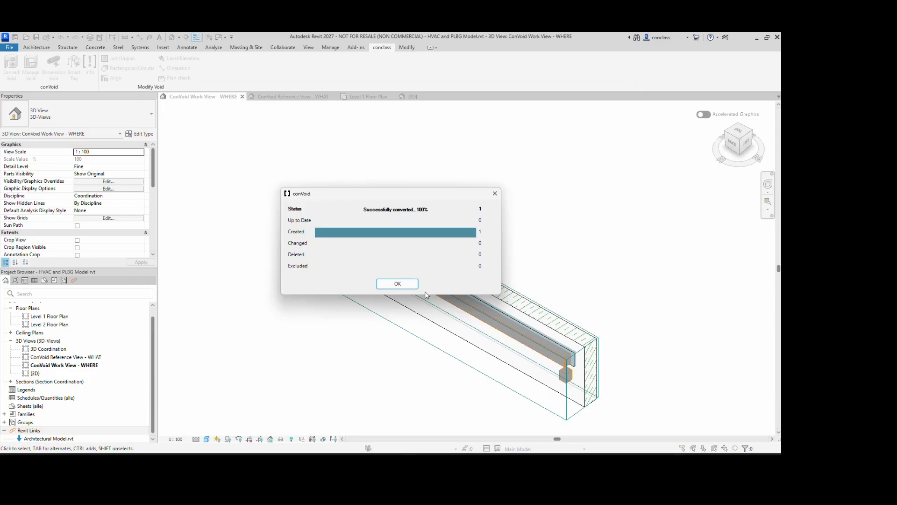
pyautogui.click(397, 284)
# Examine the rectangular recess created in the wall along the duct from both ends and from the back
pyautogui.click(529, 327)
pyautogui.scroll(3, 529, 327)
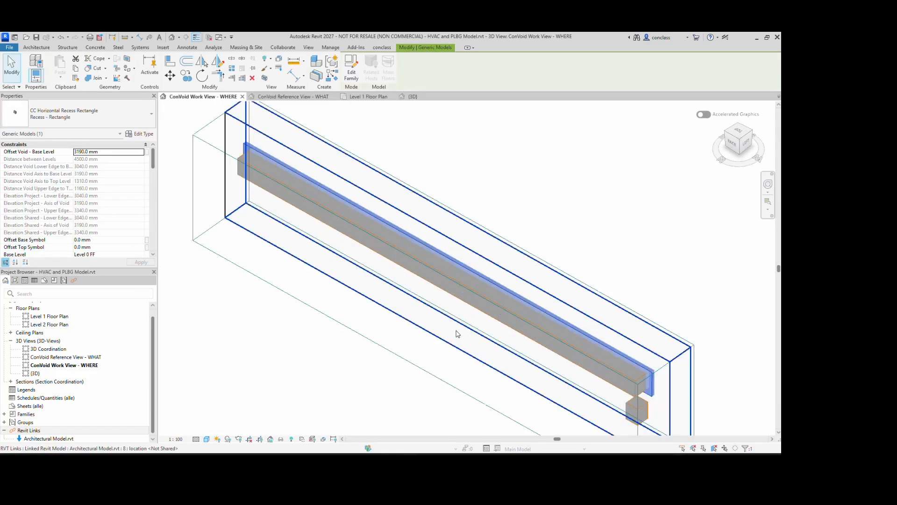
pyautogui.keyDown('shift'); pyautogui.moveTo(457, 335); pyautogui.dragTo(387, 315, button='middle'); pyautogui.keyUp('shift')
pyautogui.scroll(2, 217, 313)
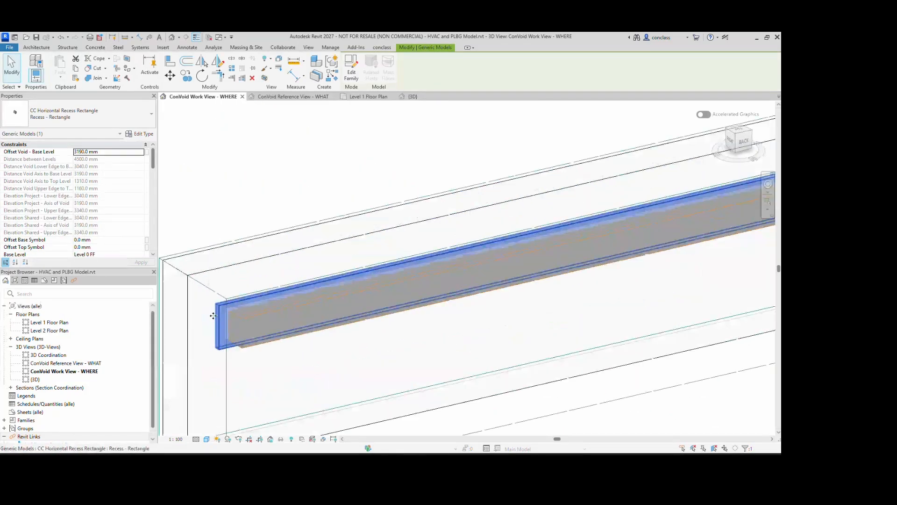
pyautogui.scroll(-2, 211, 327)
pyautogui.click(238, 236)
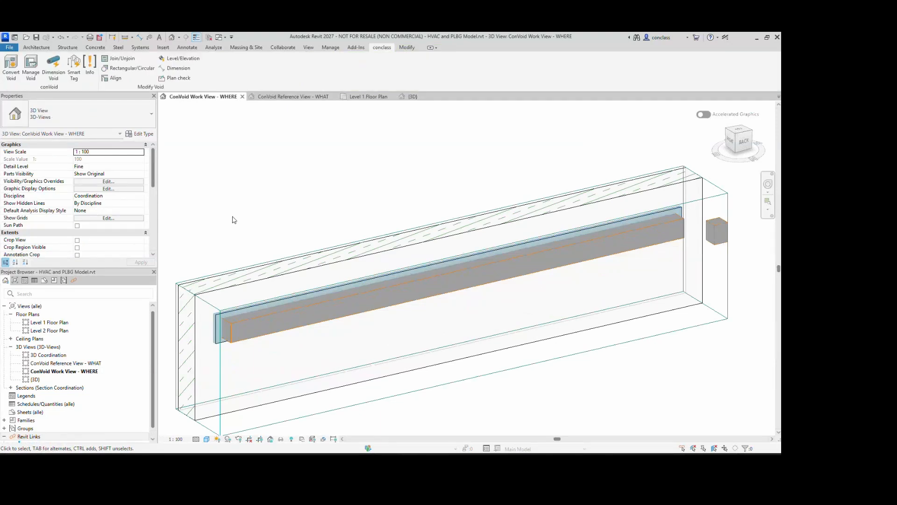
pyautogui.scroll(-2, 279, 212)
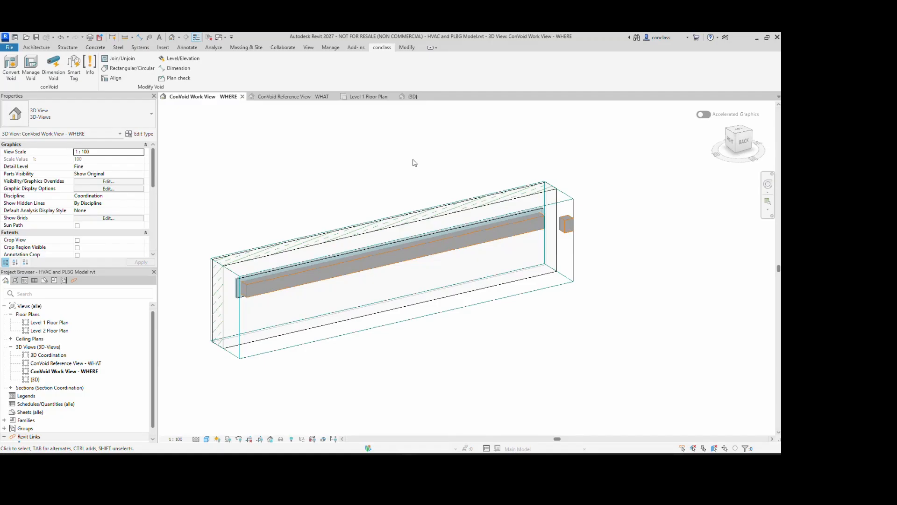
pyautogui.keyDown('shift'); pyautogui.moveTo(470, 143); pyautogui.dragTo(607, 73, button='middle'); pyautogui.keyUp('shift')
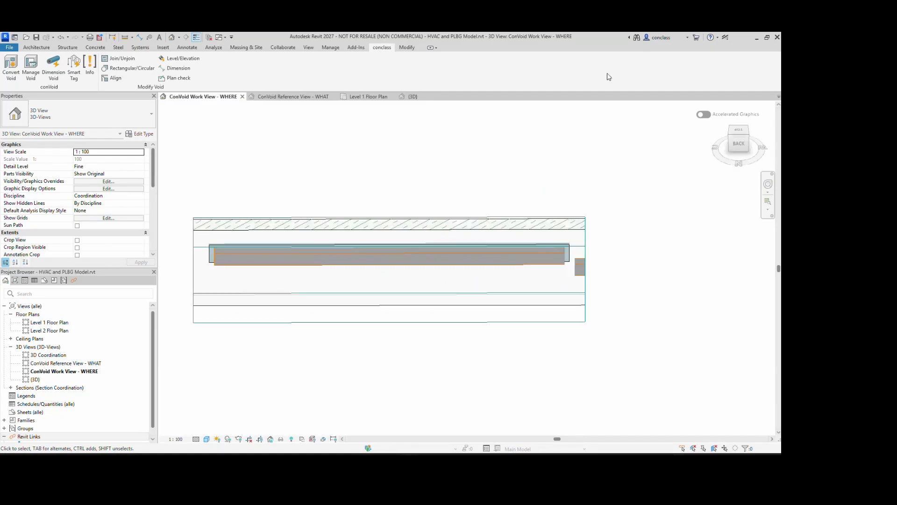
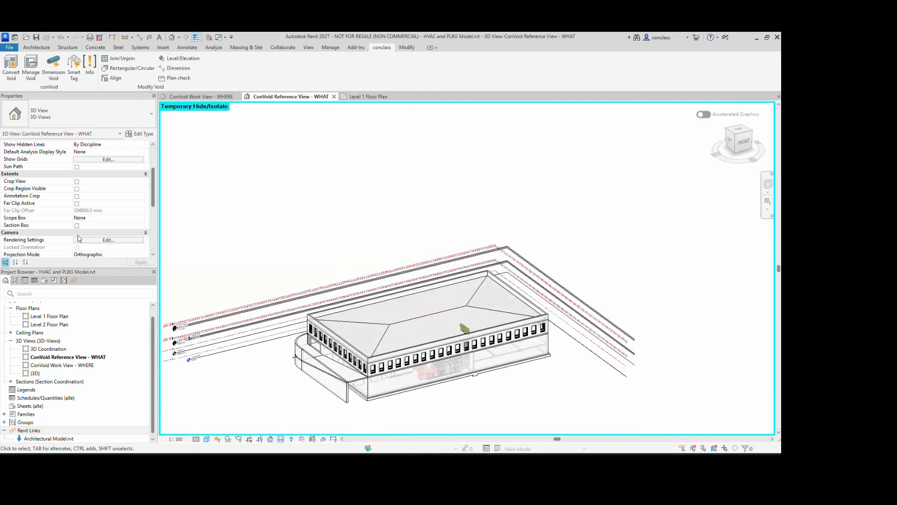
# Enable the section box in ConVoid Reference View - WHAT and lower its top to cut away the roof and upper storey
pyautogui.click(76, 225)
pyautogui.click(141, 262)
pyautogui.click(734, 157)
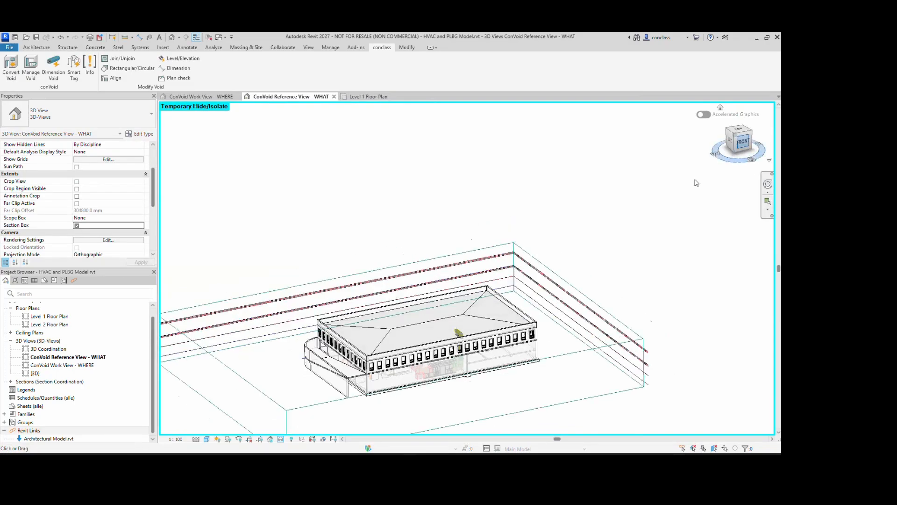
pyautogui.click(319, 226)
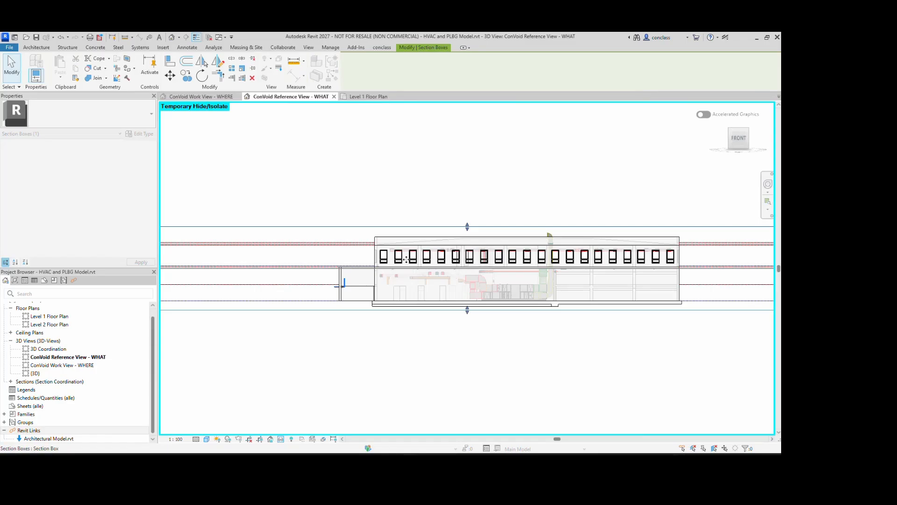
pyautogui.scroll(5, 404, 258)
pyautogui.keyDown('shift'); pyautogui.moveTo(392, 246); pyautogui.dragTo(350, 359, button='middle'); pyautogui.keyUp('shift')
pyautogui.scroll(-3, 350, 359)
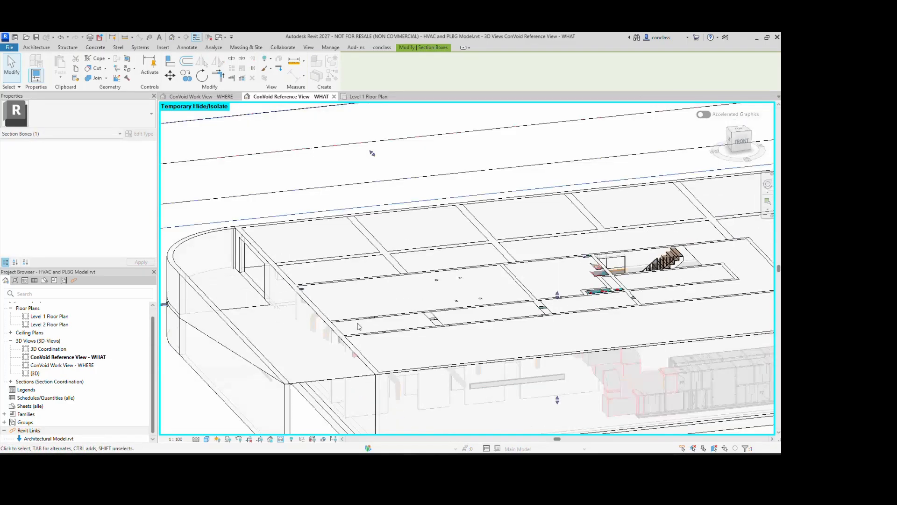
# In front view, lower the section box's top slightly further, just below the Level 1 slab
pyautogui.click(741, 142)
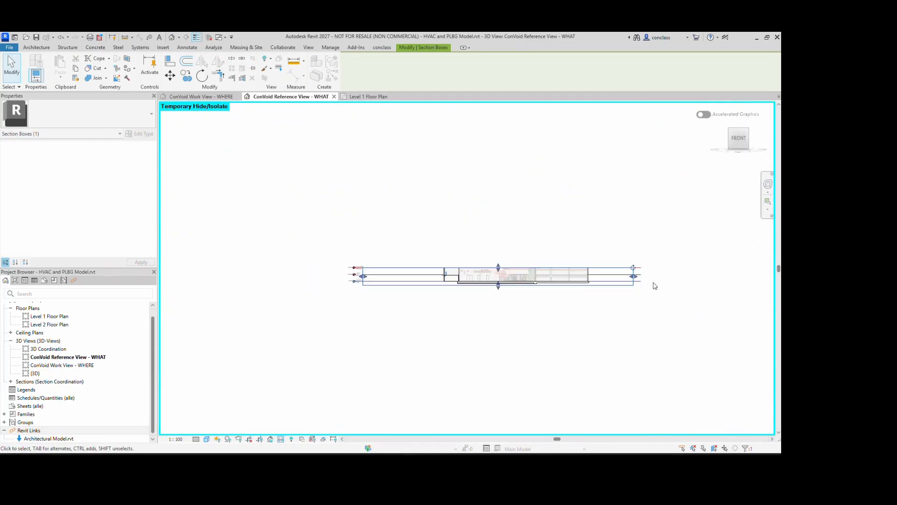
pyautogui.moveTo(482, 270); pyautogui.dragTo(482, 269)
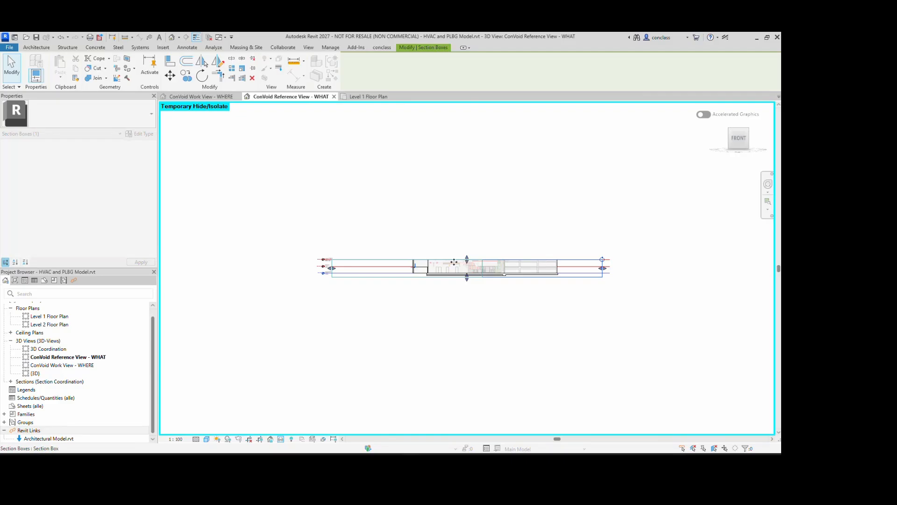
pyautogui.scroll(9, 453, 262)
pyautogui.scroll(-4, 327, 204)
pyautogui.click(276, 184)
pyautogui.click(187, 213)
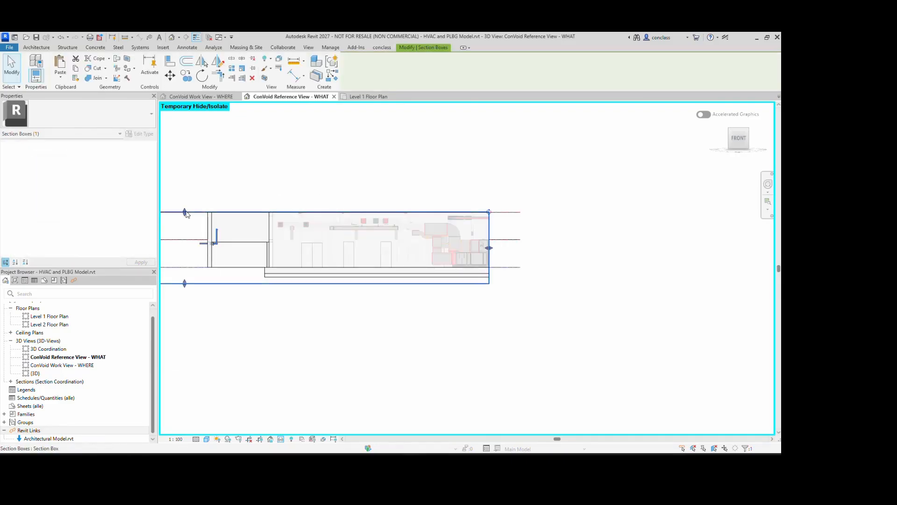
pyautogui.moveTo(189, 214); pyautogui.dragTo(189, 218)
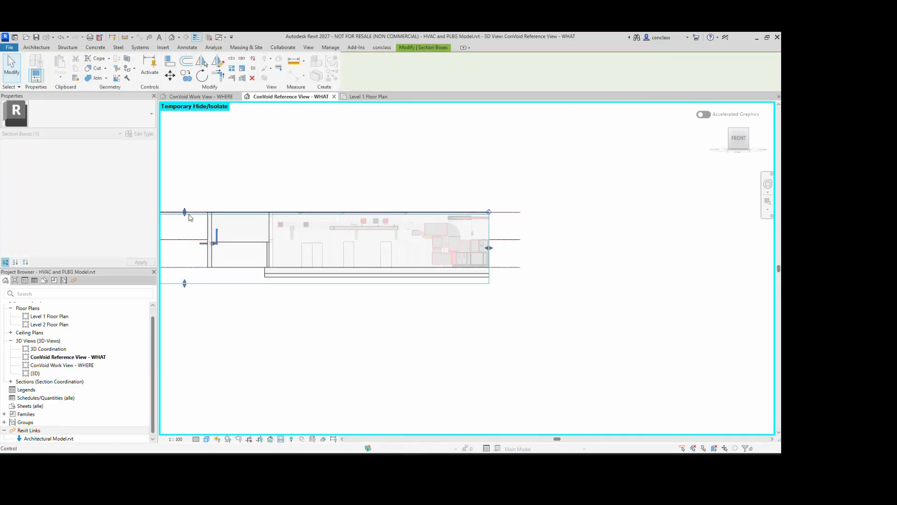
# Select the rectangular duct opening in the corridor wall and examine its level, offset and elevation properties
pyautogui.scroll(4, 247, 195)
pyautogui.keyDown('shift'); pyautogui.moveTo(246, 194); pyautogui.dragTo(412, 290, button='middle'); pyautogui.keyUp('shift')
pyautogui.scroll(8, 413, 293)
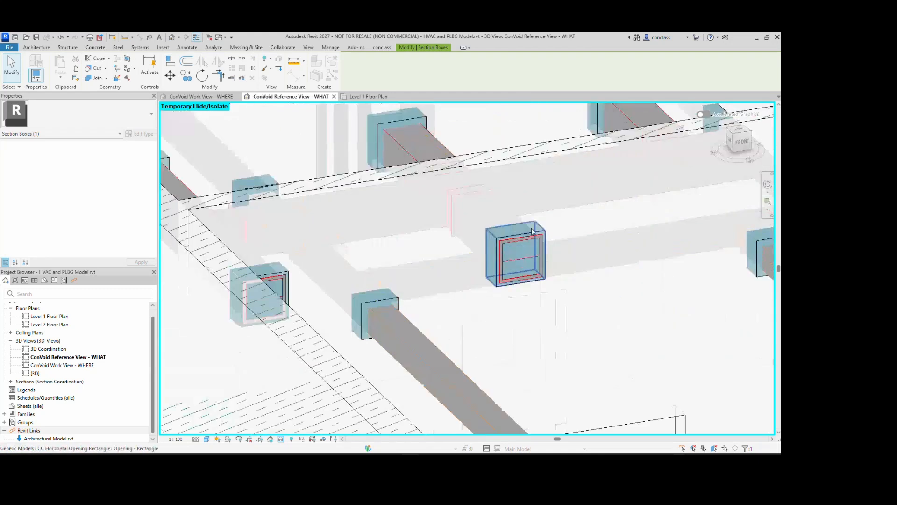
pyautogui.click(516, 255)
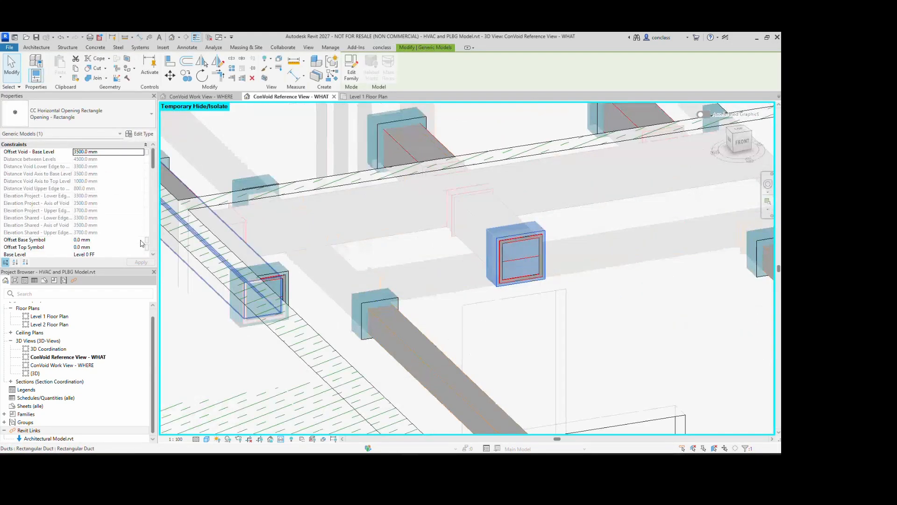
pyautogui.scroll(-2, 140, 241)
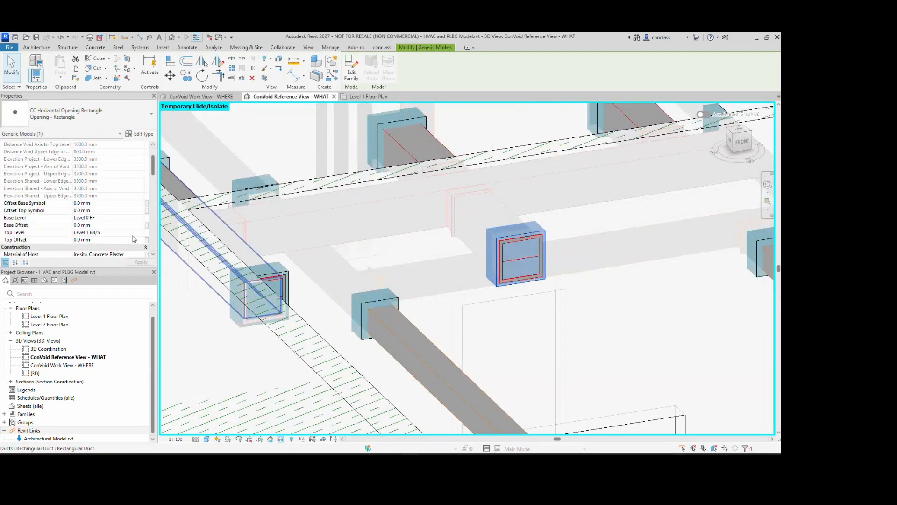
pyautogui.scroll(2, 154, 226)
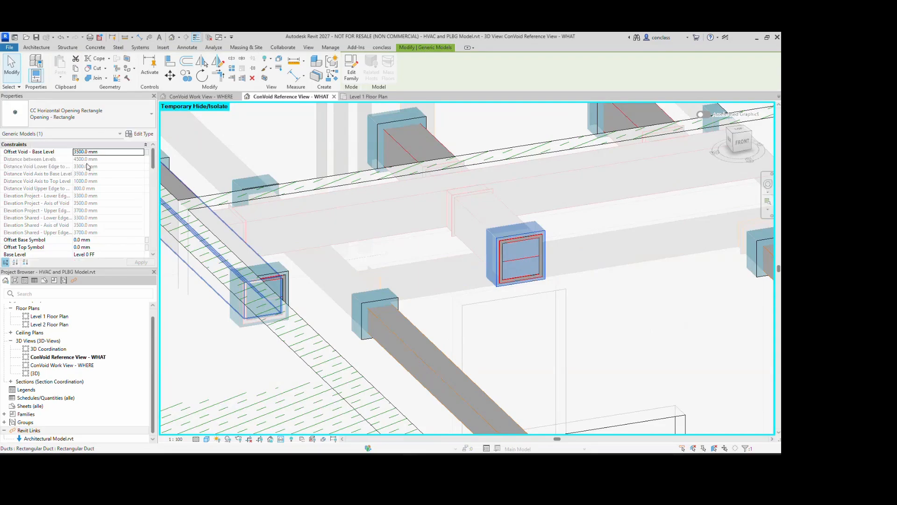
pyautogui.scroll(-1, 90, 241)
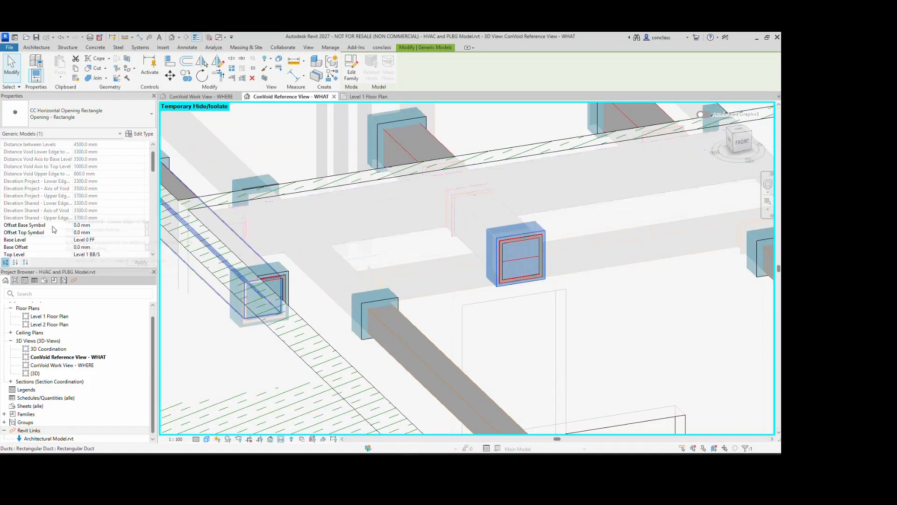
pyautogui.scroll(1, 39, 212)
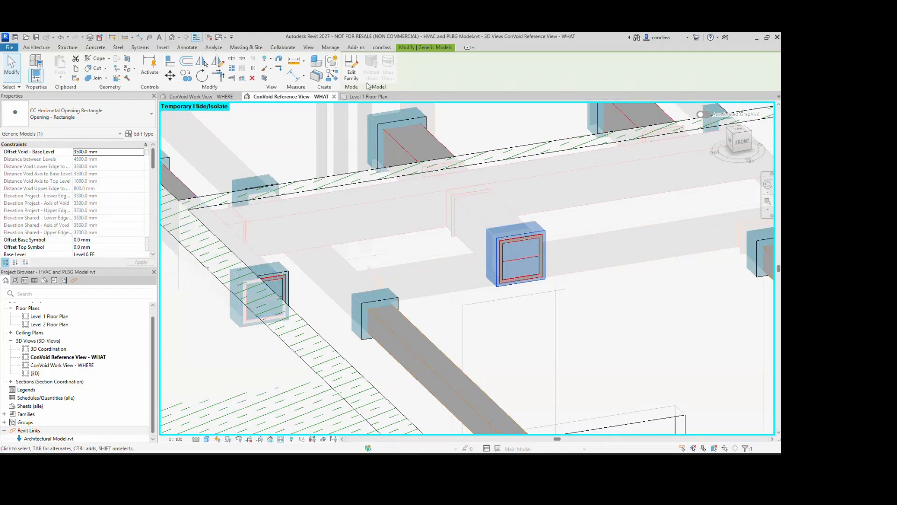
# Inspect the selected opening's elevations in Level/Elevation relative to Top Level, then close the tool without applying a change
pyautogui.click(381, 47)
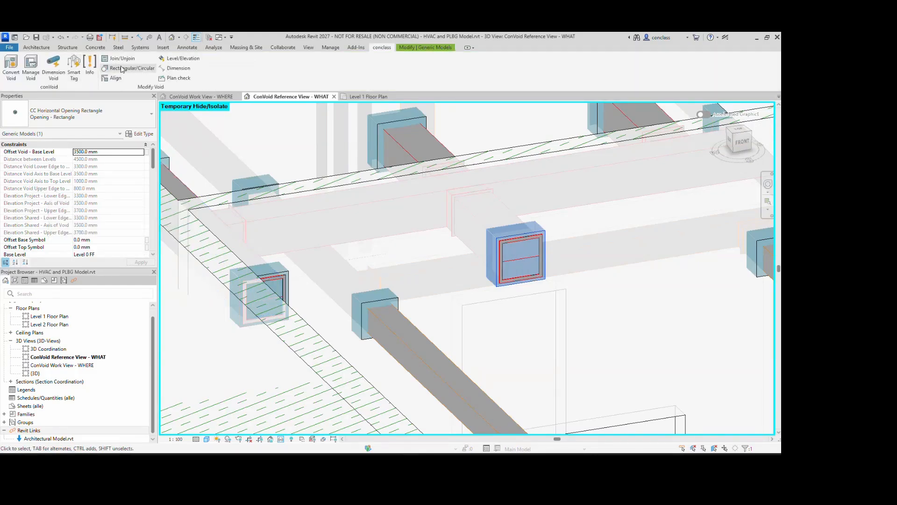
pyautogui.click(181, 58)
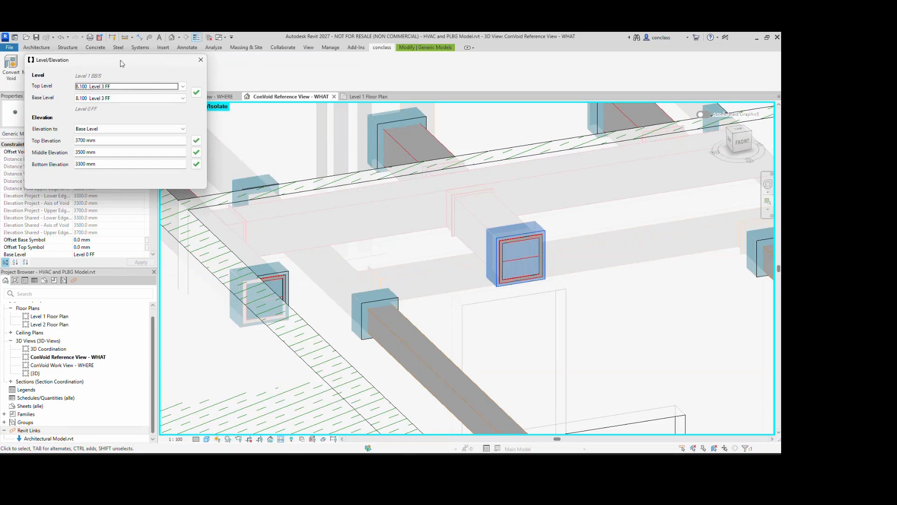
pyautogui.click(247, 173)
pyautogui.click(214, 186)
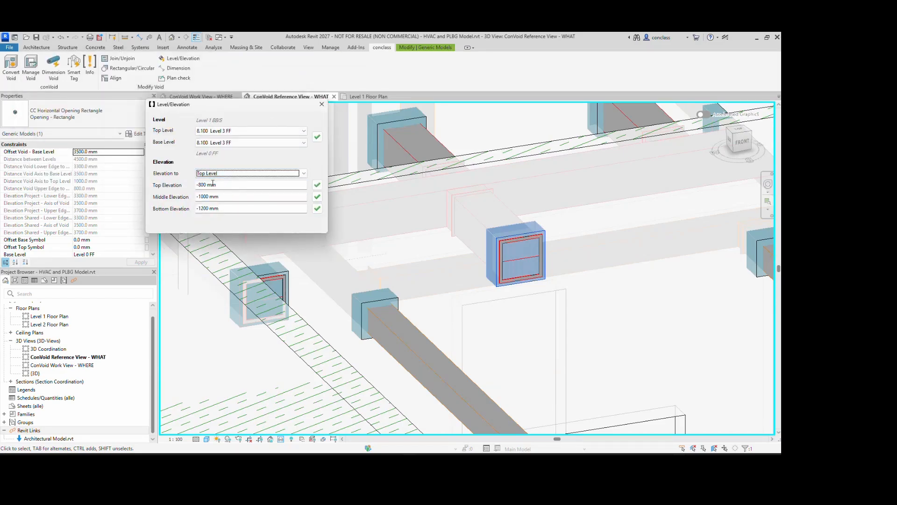
pyautogui.click(232, 184)
pyautogui.moveTo(277, 109); pyautogui.dragTo(312, 165)
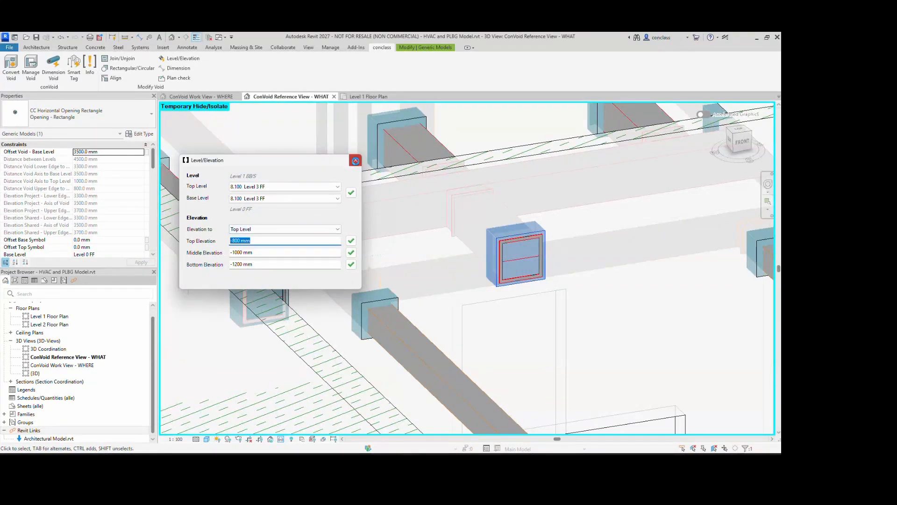
pyautogui.click(355, 161)
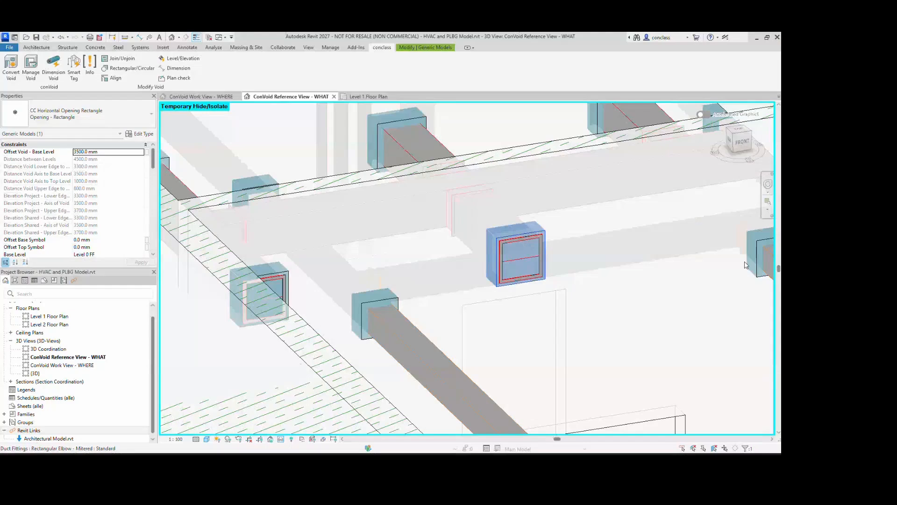
# Enable Exclude from conVoid for the selected rectangular opening and apply the change
pyautogui.scroll(-3, 567, 222)
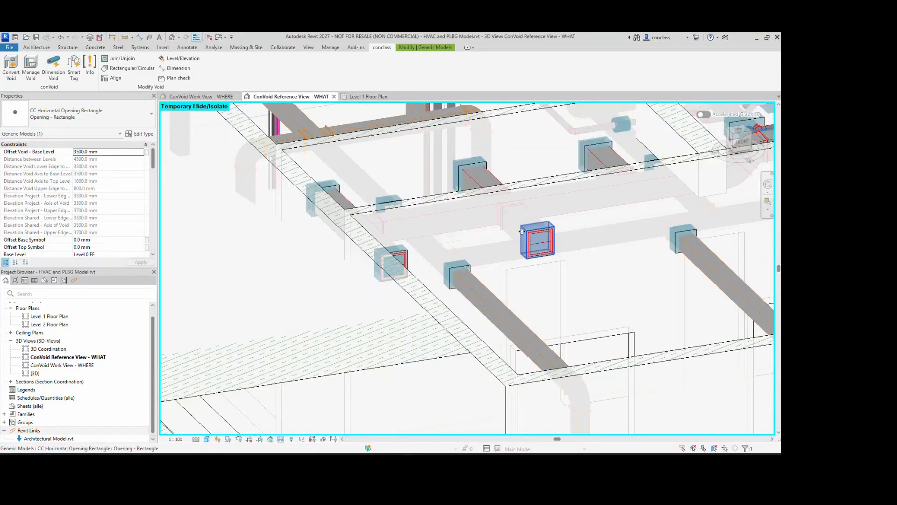
pyautogui.scroll(-9, 27, 196)
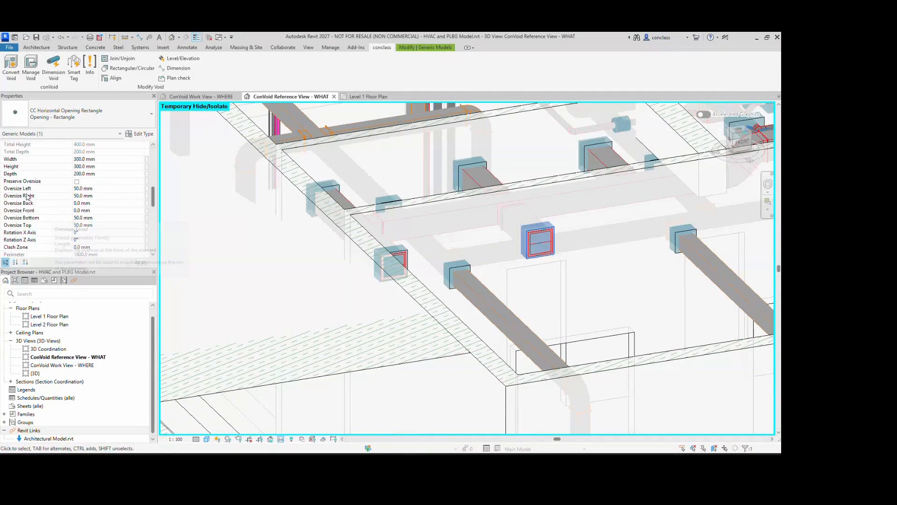
pyautogui.scroll(-4, 38, 204)
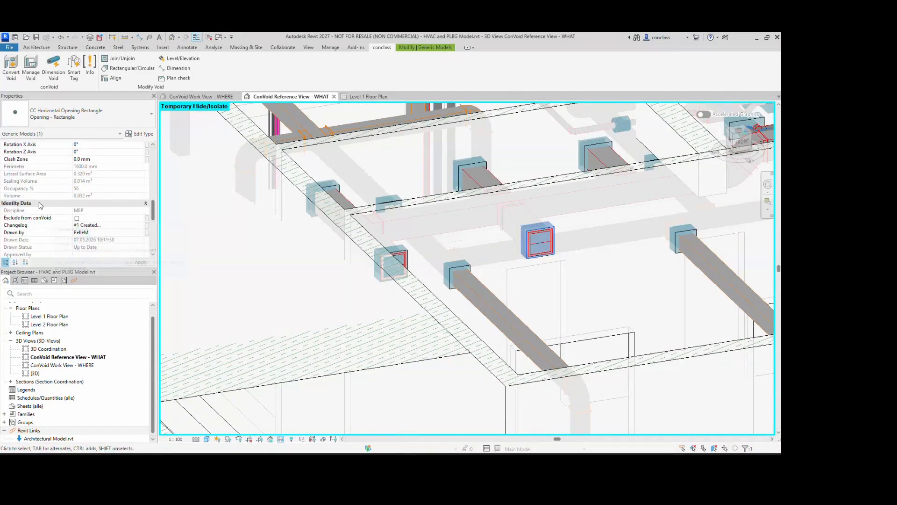
pyautogui.click(77, 218)
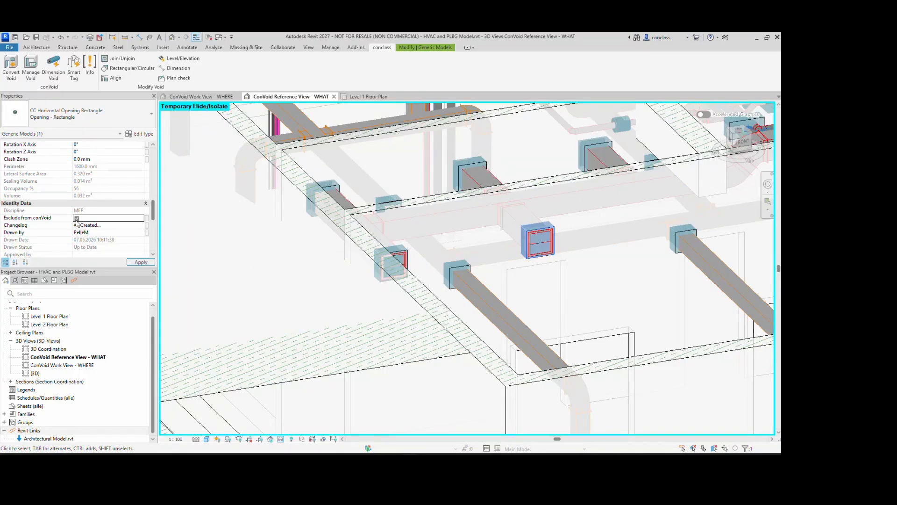
pyautogui.click(141, 263)
pyautogui.moveTo(31, 219)
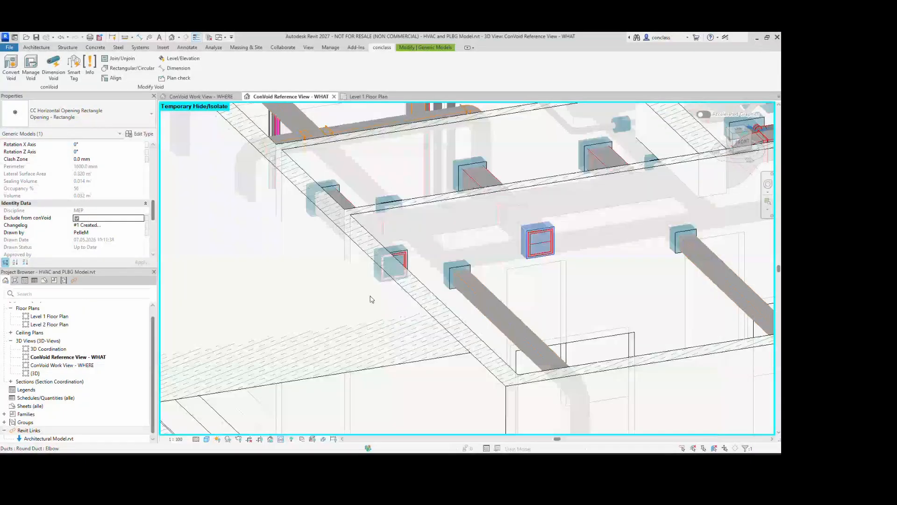
# Select the long pipe running through the foundation and crop the 3D view around it with a selection box
pyautogui.scroll(-10, 371, 299)
pyautogui.keyDown('shift'); pyautogui.moveTo(388, 356); pyautogui.dragTo(372, 263, button='middle'); pyautogui.keyUp('shift')
pyautogui.scroll(8, 373, 262)
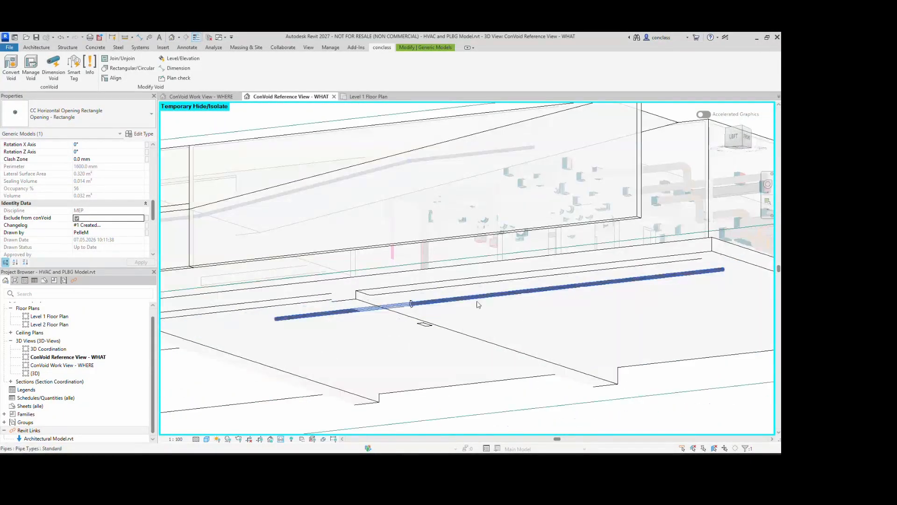
pyautogui.click(477, 298)
pyautogui.click(265, 77)
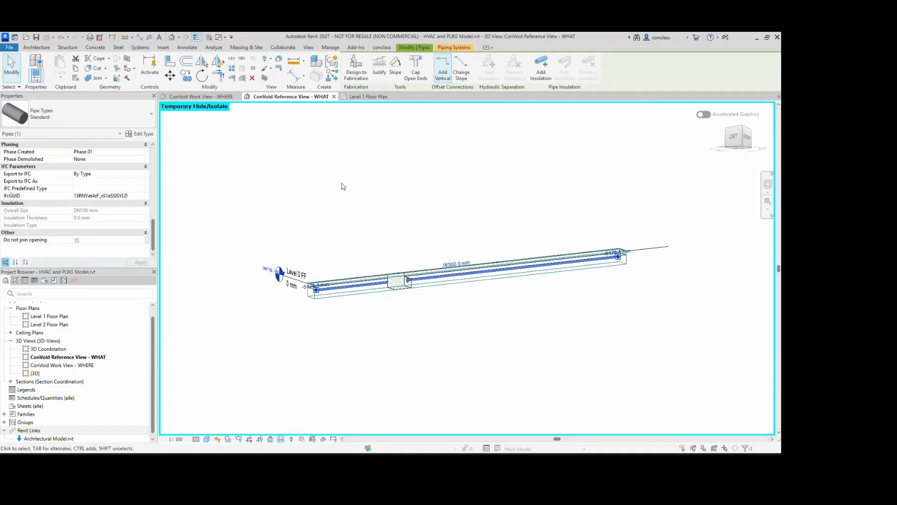
pyautogui.scroll(5, 369, 279)
pyautogui.keyDown('shift'); pyautogui.moveTo(369, 279); pyautogui.dragTo(455, 360, button='middle'); pyautogui.keyUp('shift')
pyautogui.scroll(2, 420, 330)
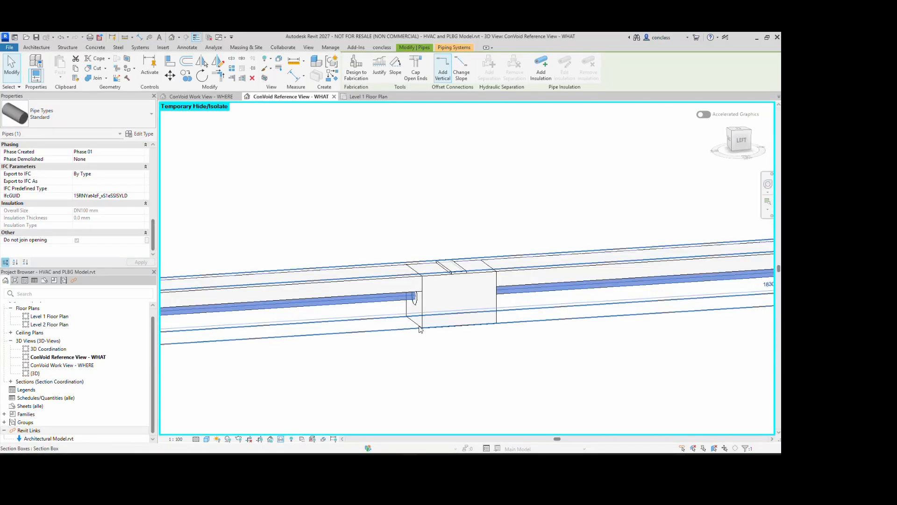
# Check the circular opening's properties, then set the foundation pipe's Upper End Top Elevation to -5024.4 mm
pyautogui.click(420, 329)
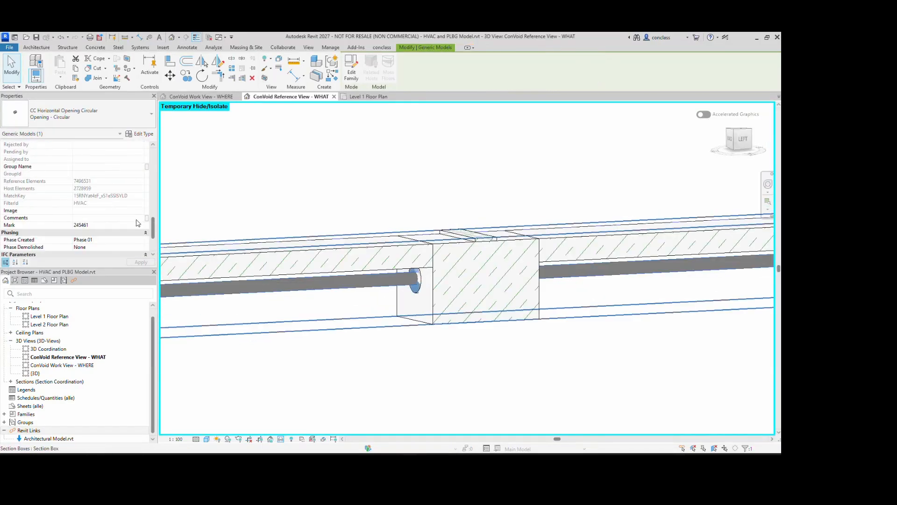
pyautogui.scroll(-2, 239, 246)
pyautogui.click(240, 246)
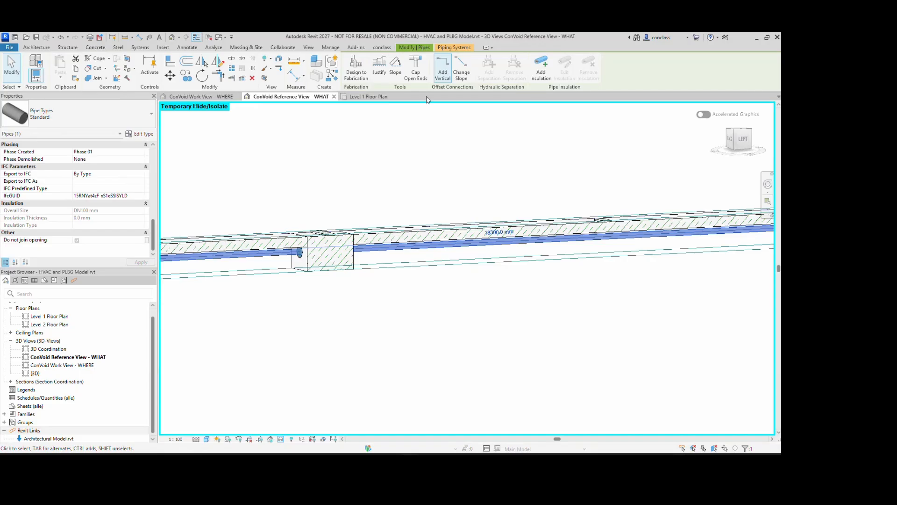
pyautogui.scroll(6, 136, 194)
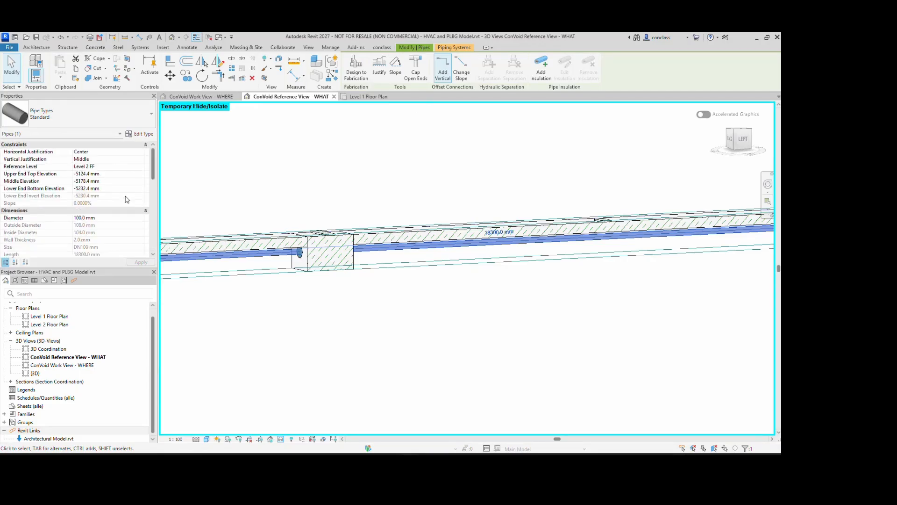
pyautogui.click(117, 188)
pyautogui.click(114, 173)
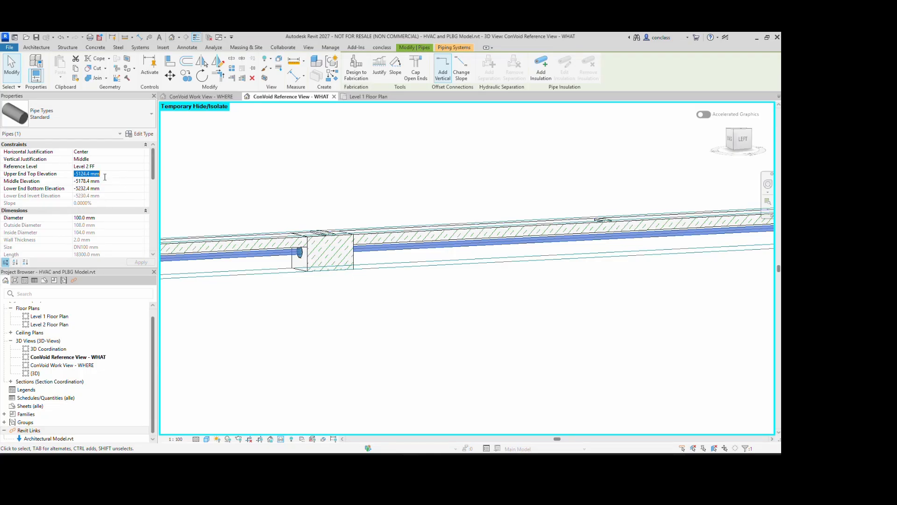
pyautogui.click(105, 176)
pyautogui.press('BackSpace')
pyautogui.write('0')
pyautogui.press('Return')
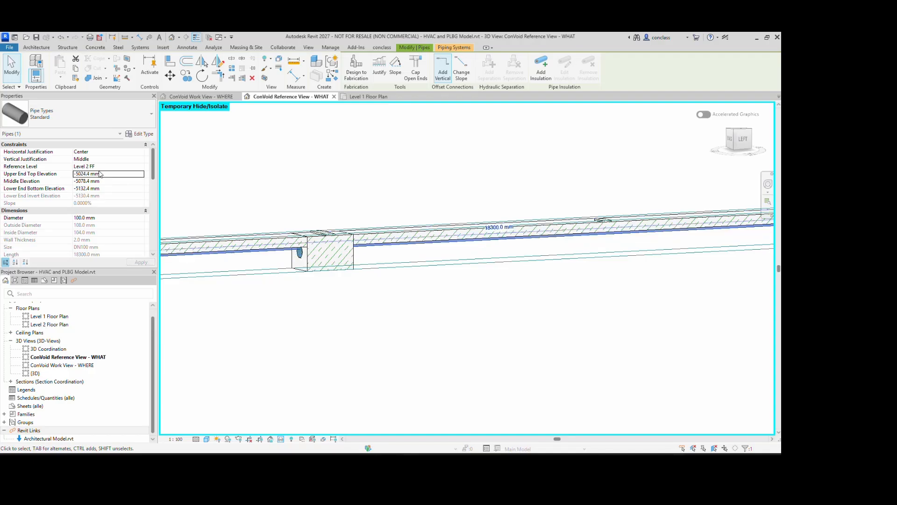
# In left view, lower the foundation pipe to an upper end top elevation of about -5249 mm
pyautogui.click(743, 140)
pyautogui.scroll(6, 388, 262)
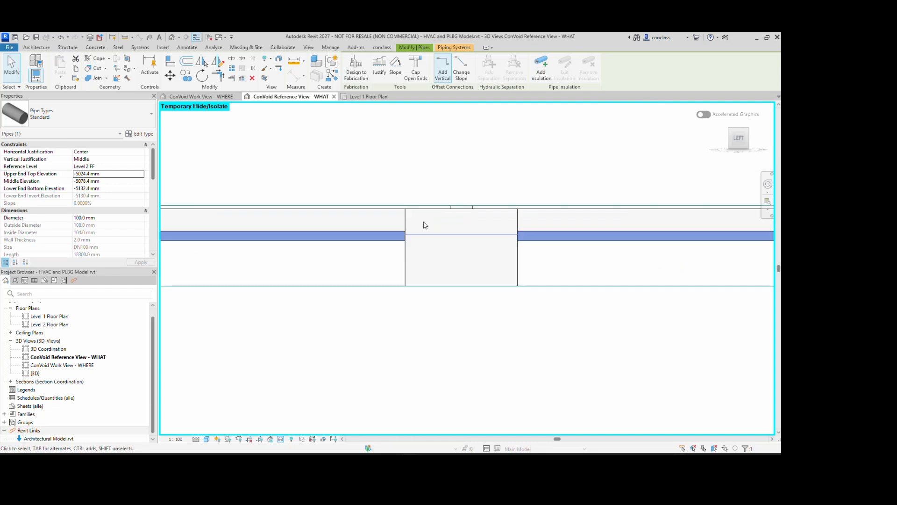
pyautogui.moveTo(390, 247); pyautogui.dragTo(387, 261)
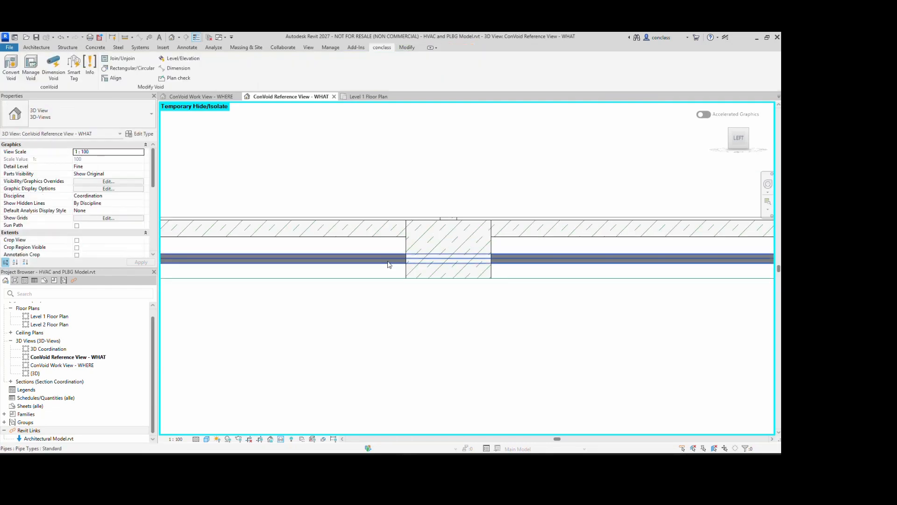
pyautogui.click(397, 260)
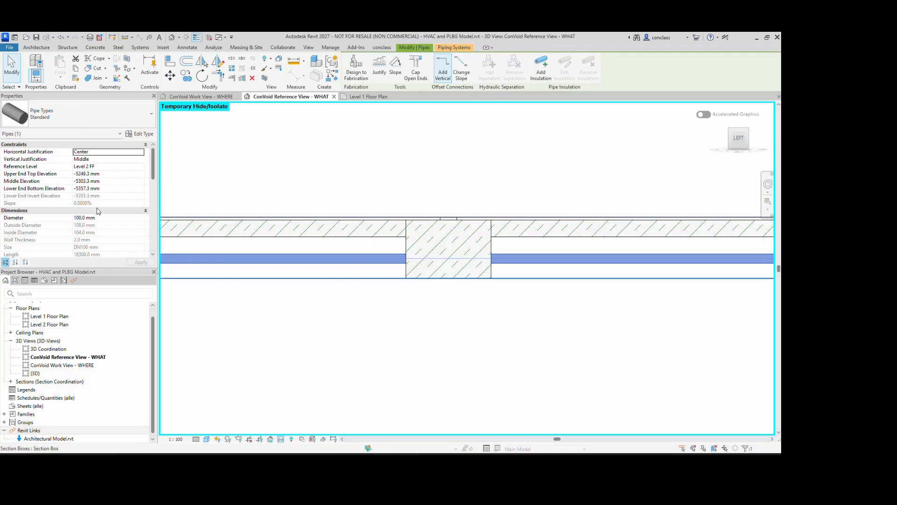
# Set the foundation pipe's Upper End Top Elevation to -5049.3 mm, apply it and clear the selection
pyautogui.click(82, 175)
pyautogui.press('BackSpace')
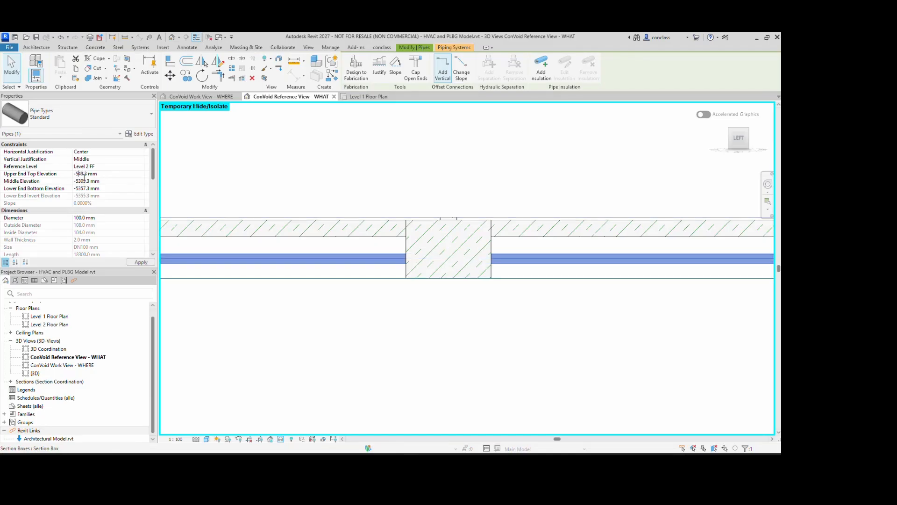
pyautogui.write('0')
pyautogui.press('Return')
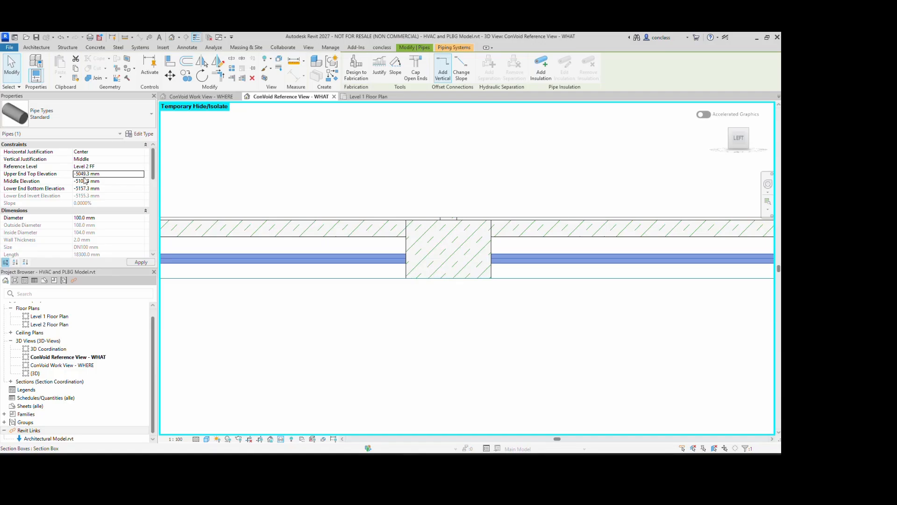
pyautogui.click(142, 262)
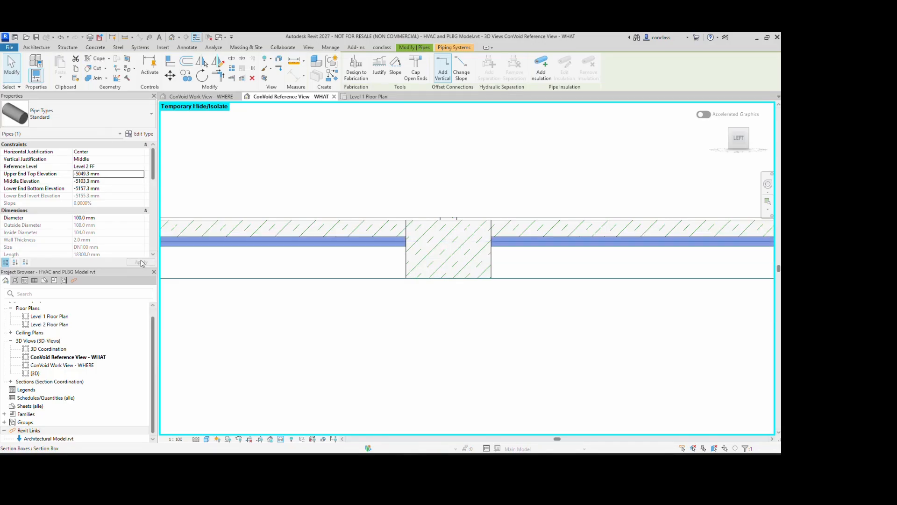
pyautogui.click(385, 194)
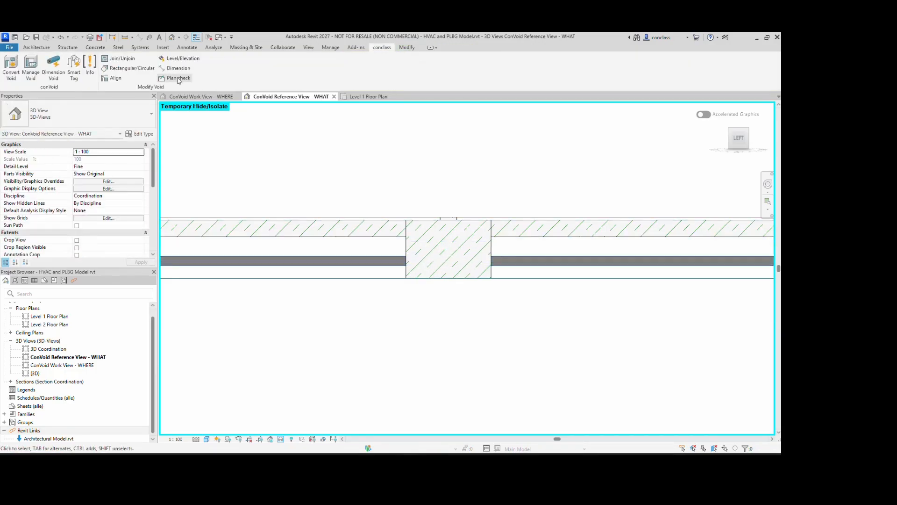
# Load the HVAC filter in conVoid, enable Create openings with a slope in its settings and run the conversion
pyautogui.click(36, 83)
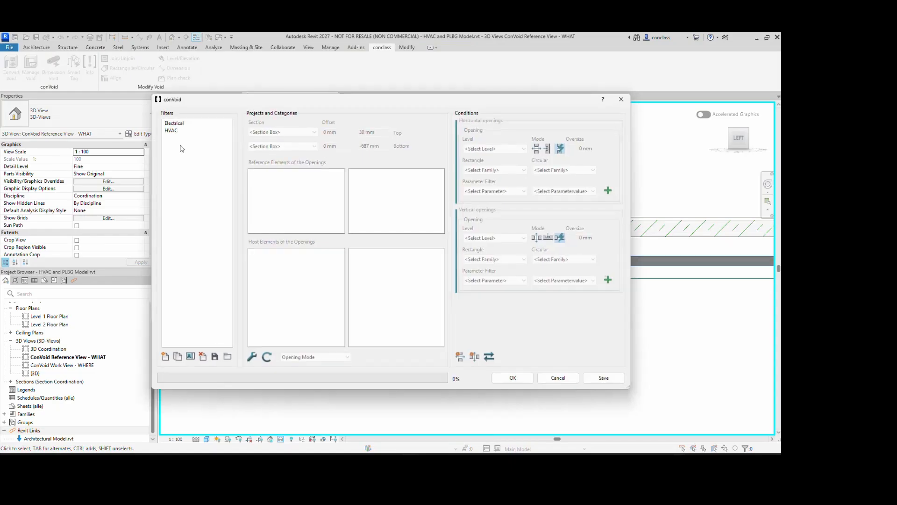
pyautogui.click(172, 132)
pyautogui.click(252, 357)
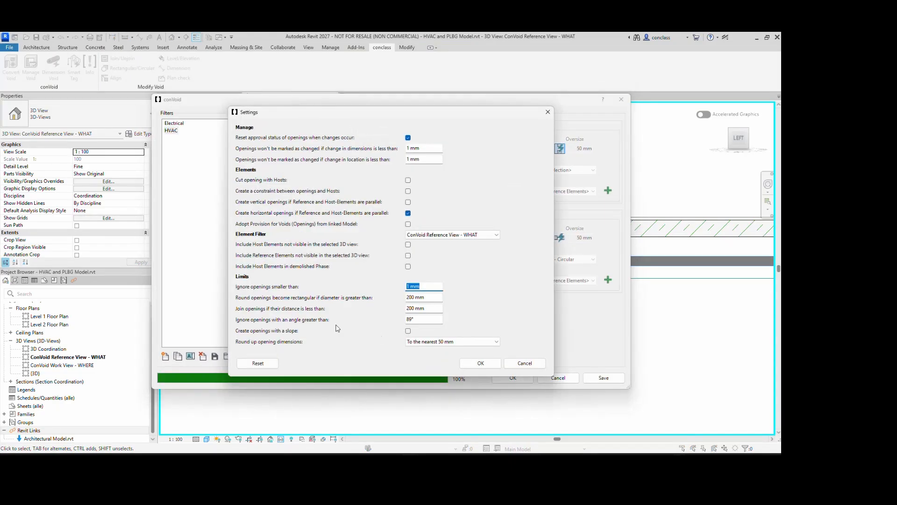
pyautogui.click(409, 331)
pyautogui.click(480, 363)
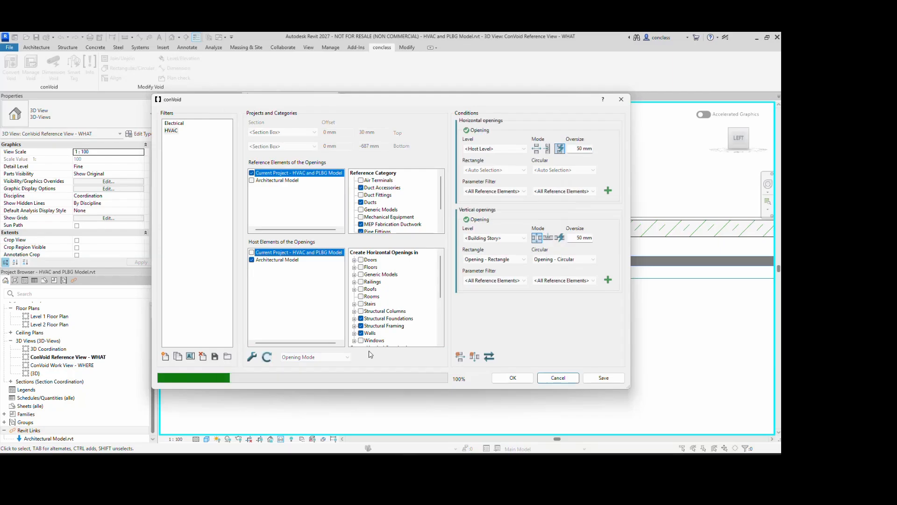
pyautogui.click(513, 377)
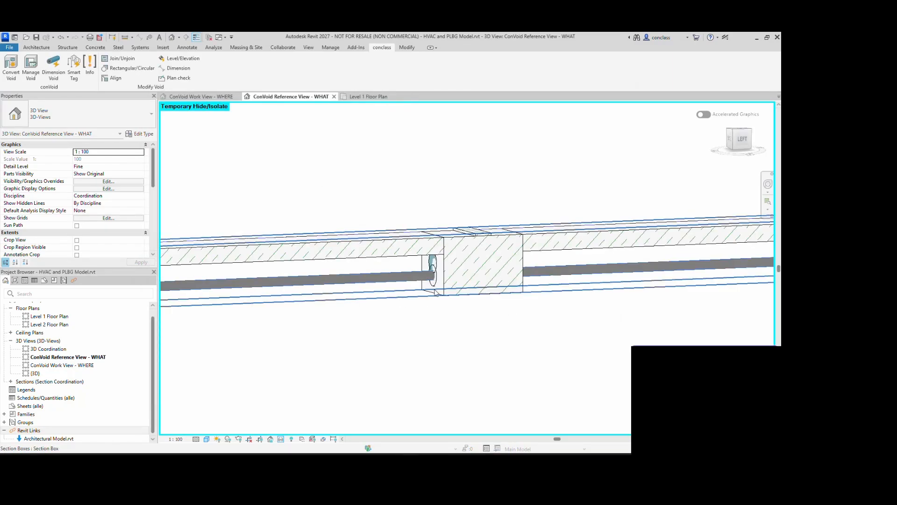
# Check the dimension and rotation properties of the circular opening in the foundation
pyautogui.click(432, 269)
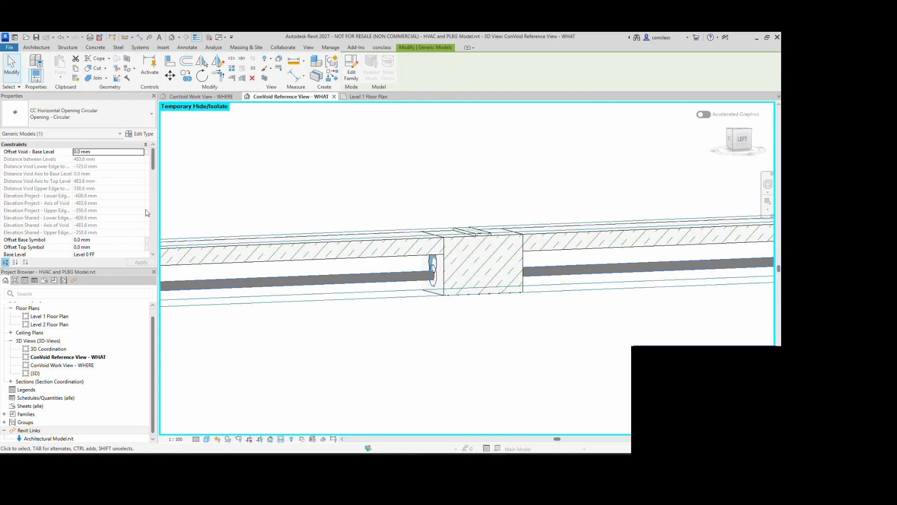
pyautogui.scroll(-5, 147, 213)
pyautogui.scroll(-2, 118, 219)
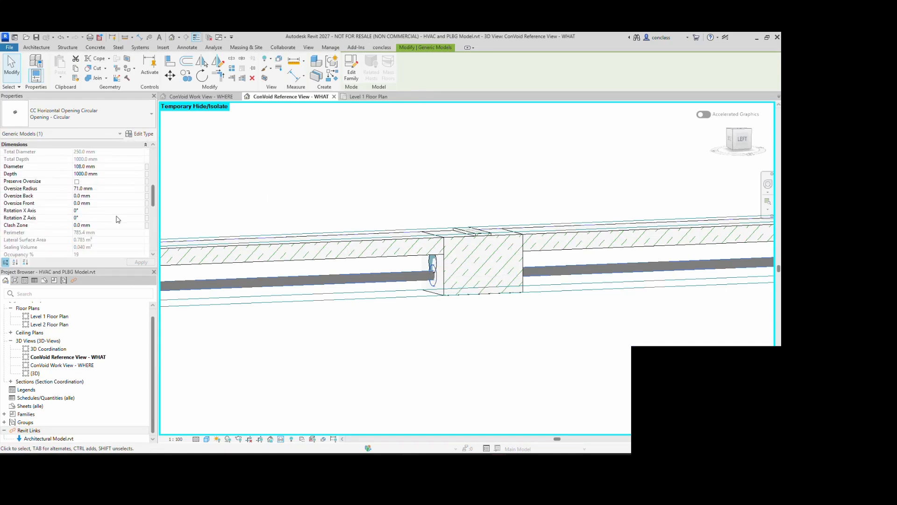
pyautogui.click(606, 147)
# In left view, tilt the foundation pipe to a slope of about 3.49 % by repositioning its end
pyautogui.click(743, 140)
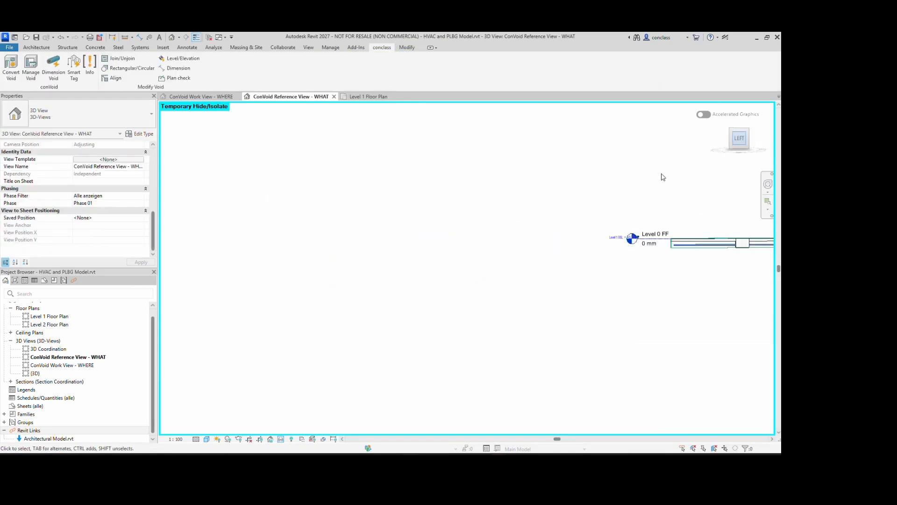
pyautogui.click(458, 281)
pyautogui.click(458, 281)
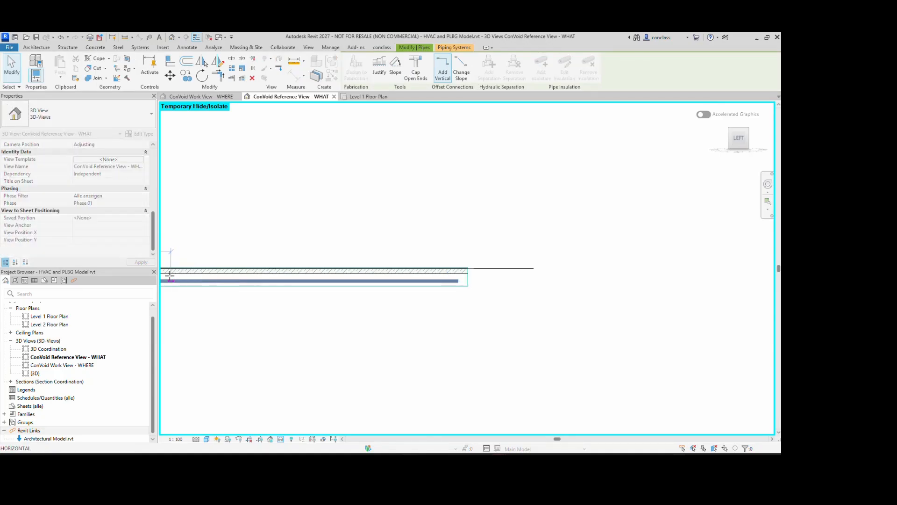
pyautogui.moveTo(169, 275); pyautogui.dragTo(171, 276)
pyautogui.scroll(8, 192, 276)
pyautogui.moveTo(222, 276); pyautogui.dragTo(571, 258, button='middle')
pyautogui.scroll(-1, 563, 260)
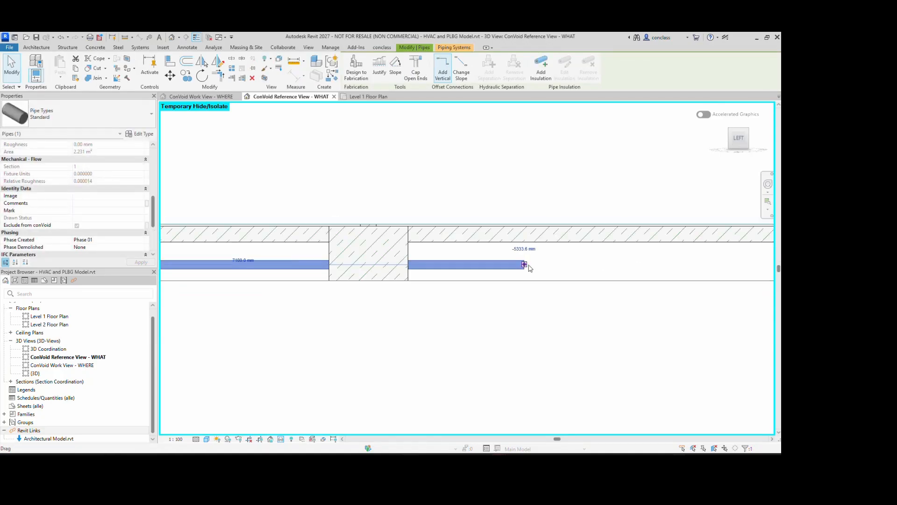
pyautogui.press('Escape')
# Move the sloped pipe slightly lower in the foundation and clear the selection
pyautogui.moveTo(485, 248)
pyautogui.keyDown('shift'); pyautogui.mouseDown(button='middle')
pyautogui.moveTo(238, 274)
pyautogui.moveTo(334, 275)
pyautogui.moveTo(360, 250)
pyautogui.mouseUp(button='middle'); pyautogui.keyUp('shift')
pyautogui.click(360, 244)
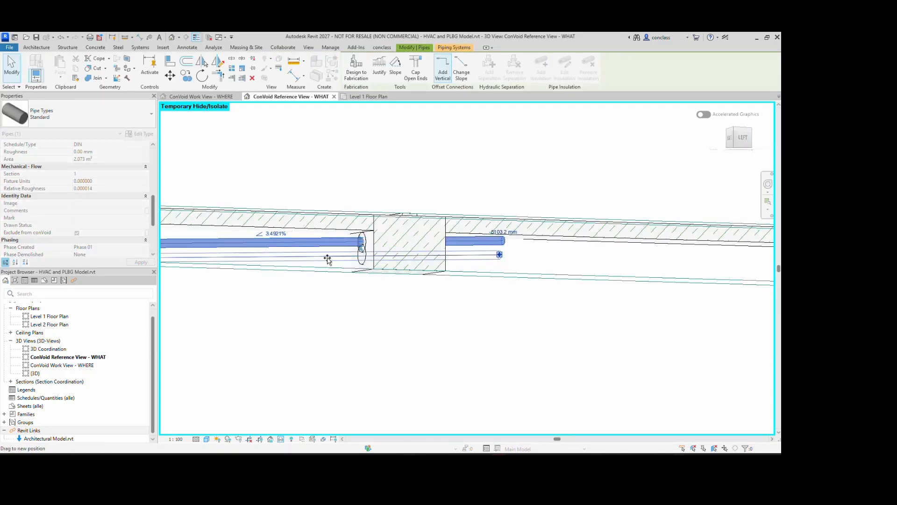
pyautogui.press('Escape')
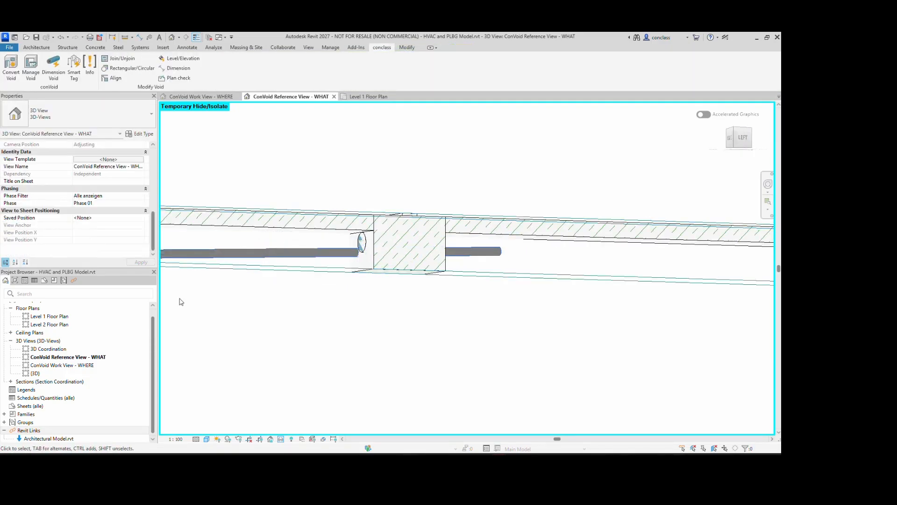
# Load the HVAC filter in conVoid and run the conversion in Opening Mode for the sloped pipe
pyautogui.click(11, 68)
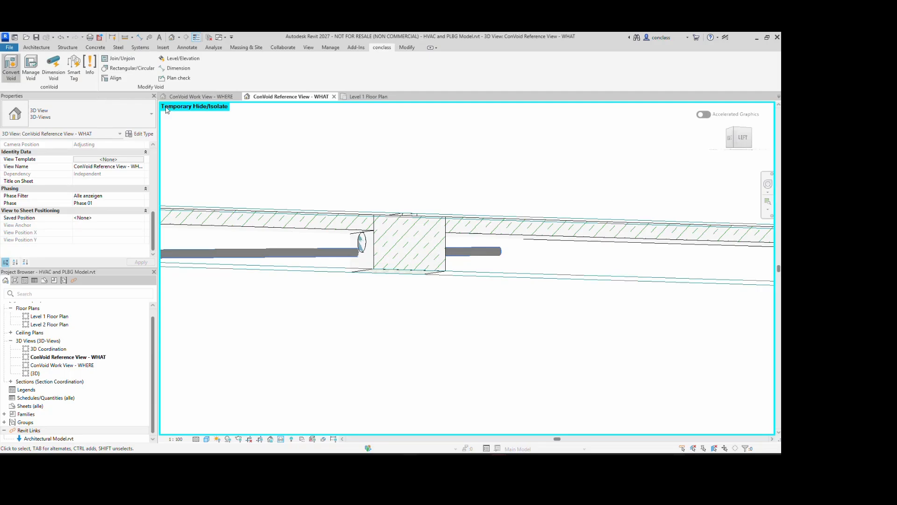
pyautogui.click(171, 130)
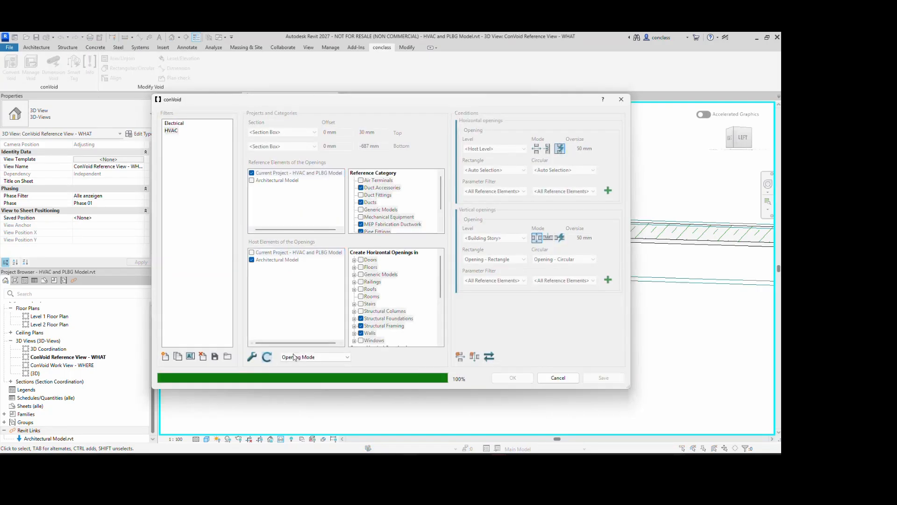
pyautogui.click(512, 377)
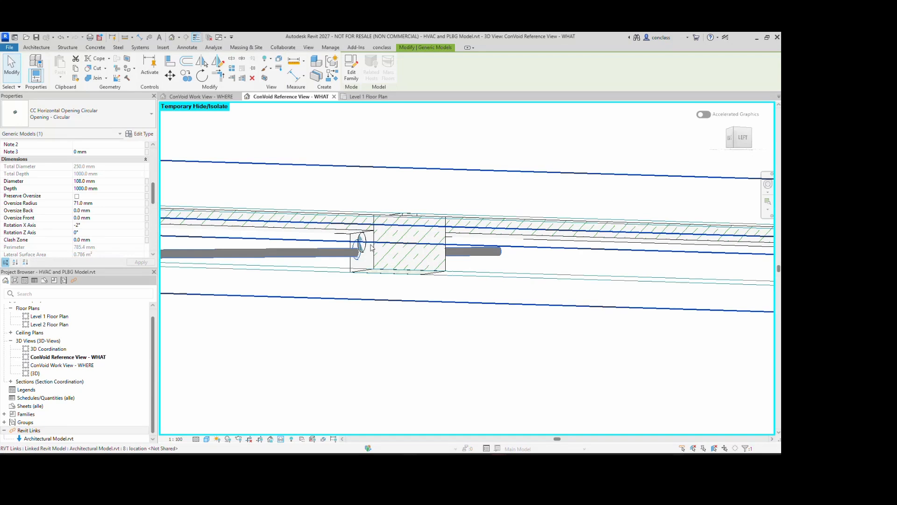
# Review the Create openings with a slope option in the conVoid settings, then close conVoid without converting
pyautogui.click(251, 131)
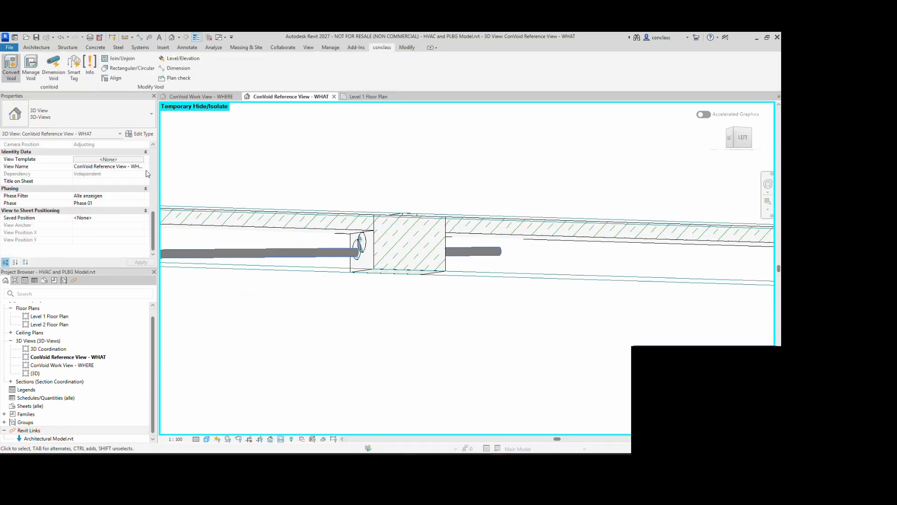
pyautogui.click(253, 357)
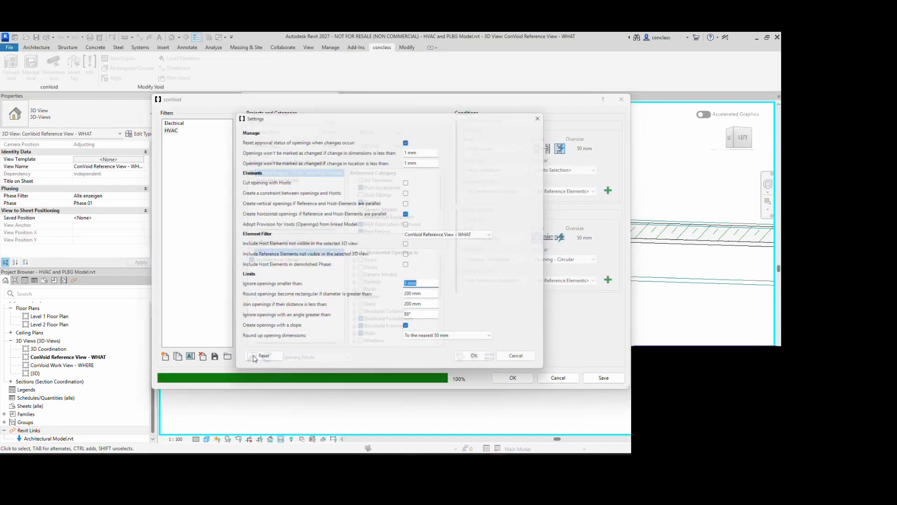
pyautogui.click(548, 112)
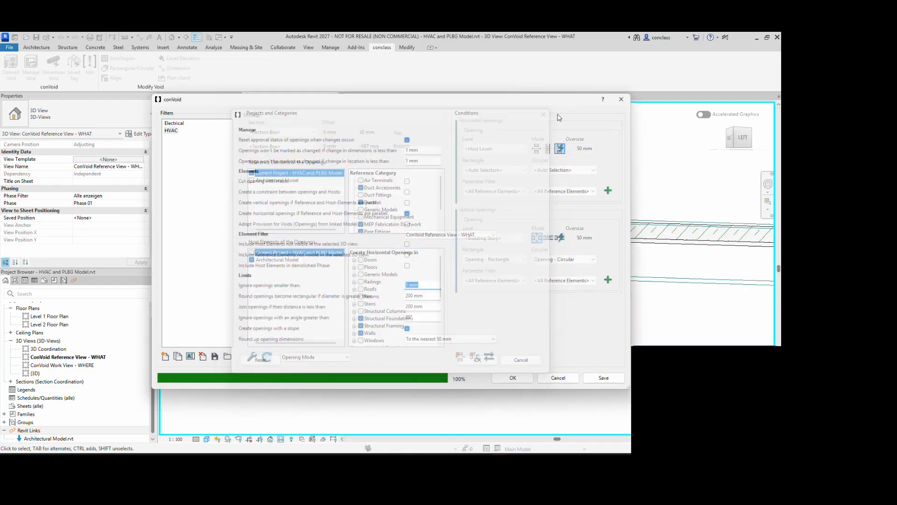
pyautogui.click(622, 100)
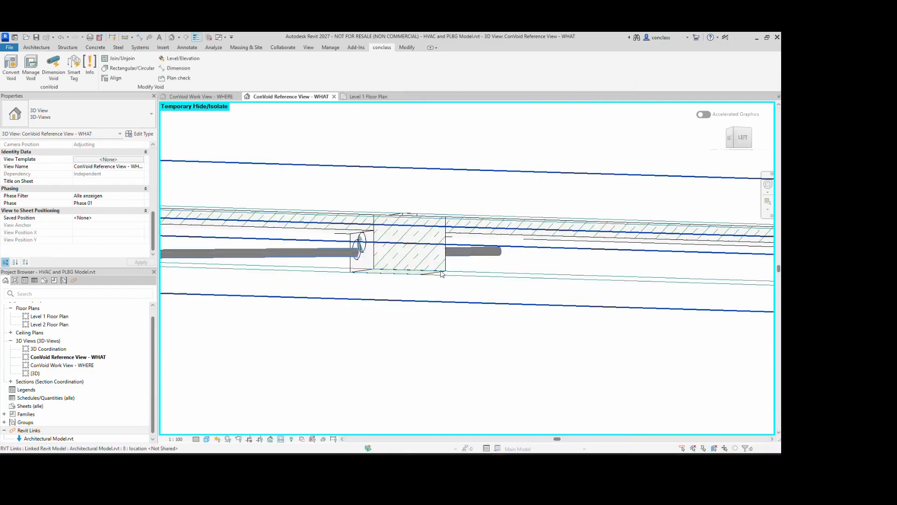
# Set the circular opening's Rotation X Axis to 2° and compare it with the sloped pipe in left view
pyautogui.click(444, 270)
pyautogui.keyDown('shift'); pyautogui.moveTo(459, 266); pyautogui.dragTo(385, 261, button='middle'); pyautogui.keyUp('shift')
pyautogui.scroll(3, 360, 257)
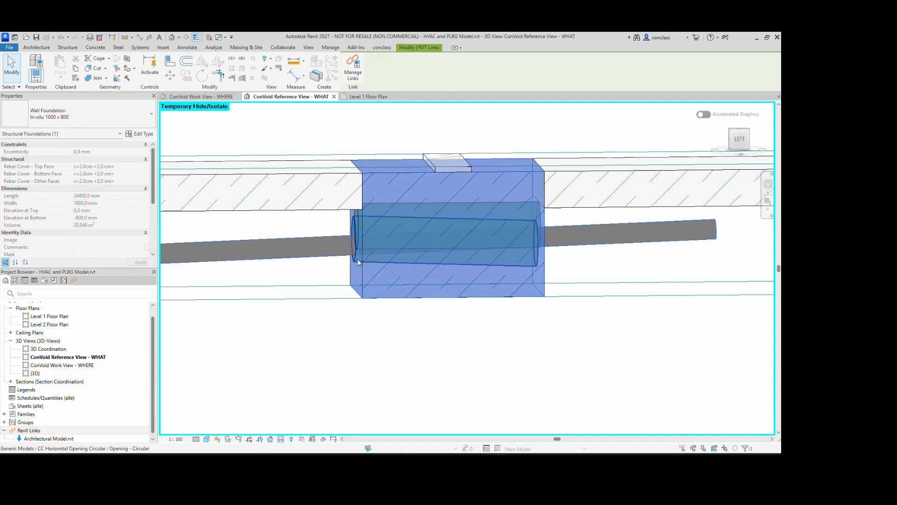
pyautogui.click(355, 261)
pyautogui.scroll(-5, 93, 226)
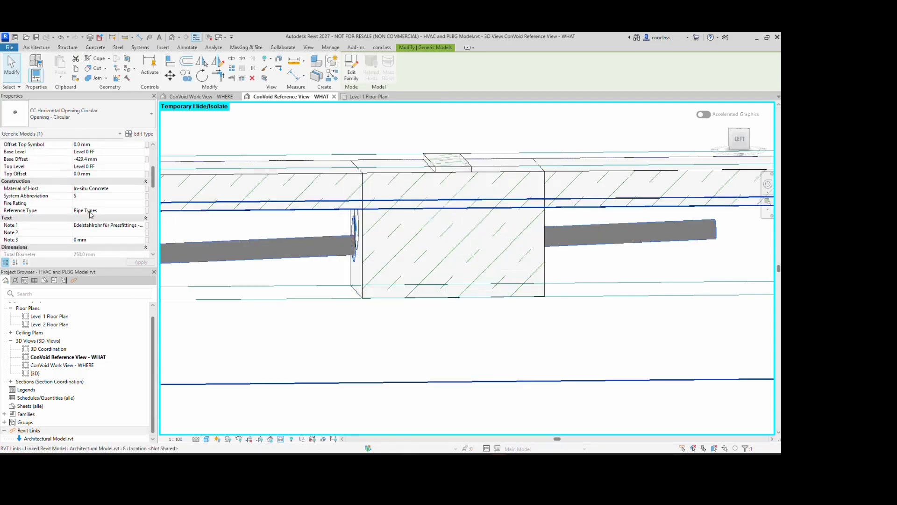
pyautogui.click(91, 232)
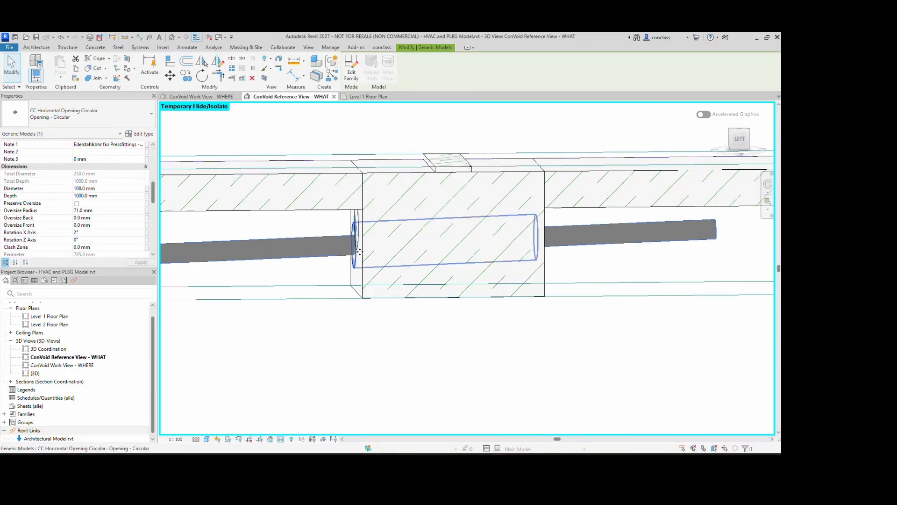
pyautogui.click(741, 139)
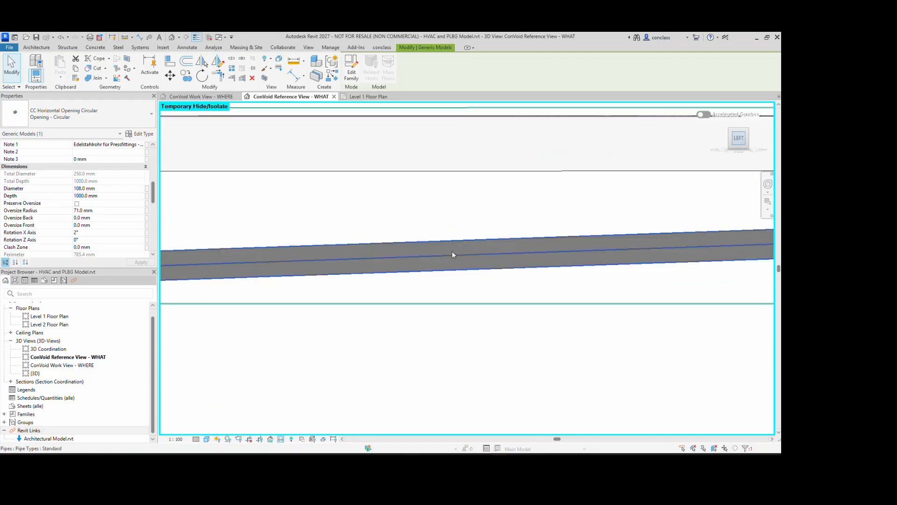